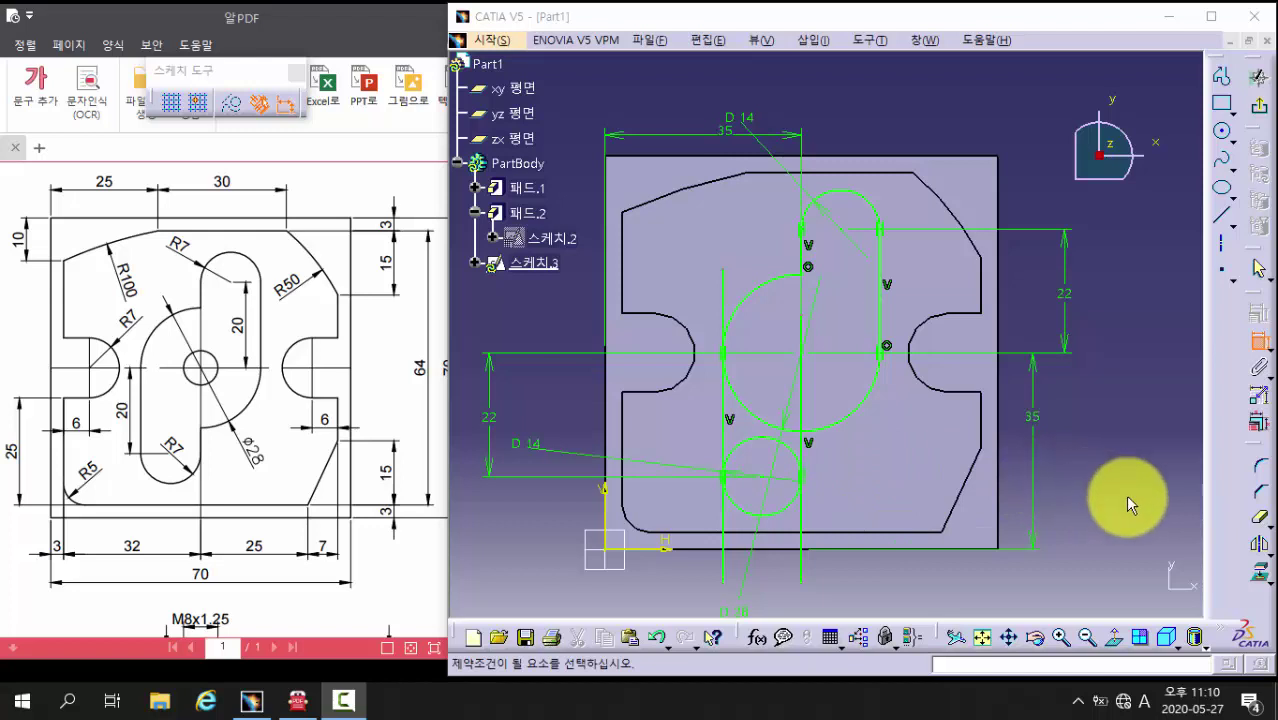
Step: Quick Trim the excess line ends and circle segments into one closed S-shaped slot outline, and exit the sketch
{"action": "left_click", "coordinate": [1260, 524]}
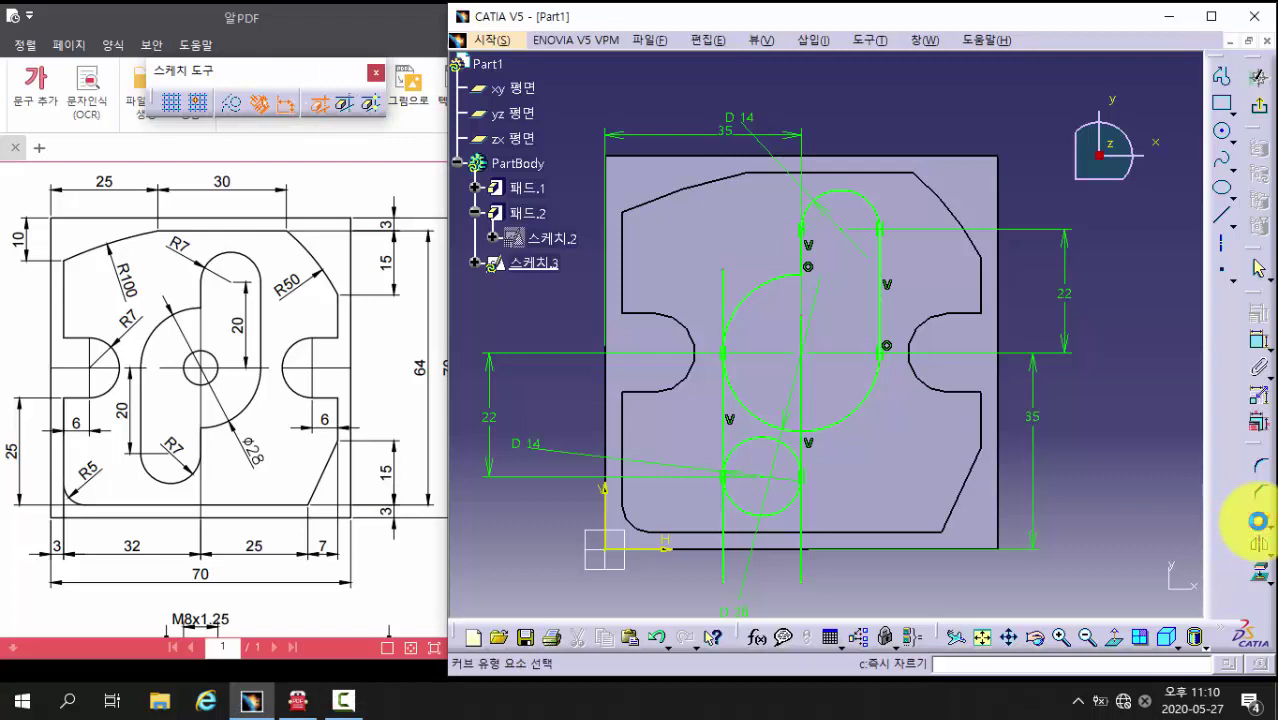
{"action": "left_click", "coordinate": [808, 535]}
{"action": "left_click", "coordinate": [722, 528]}
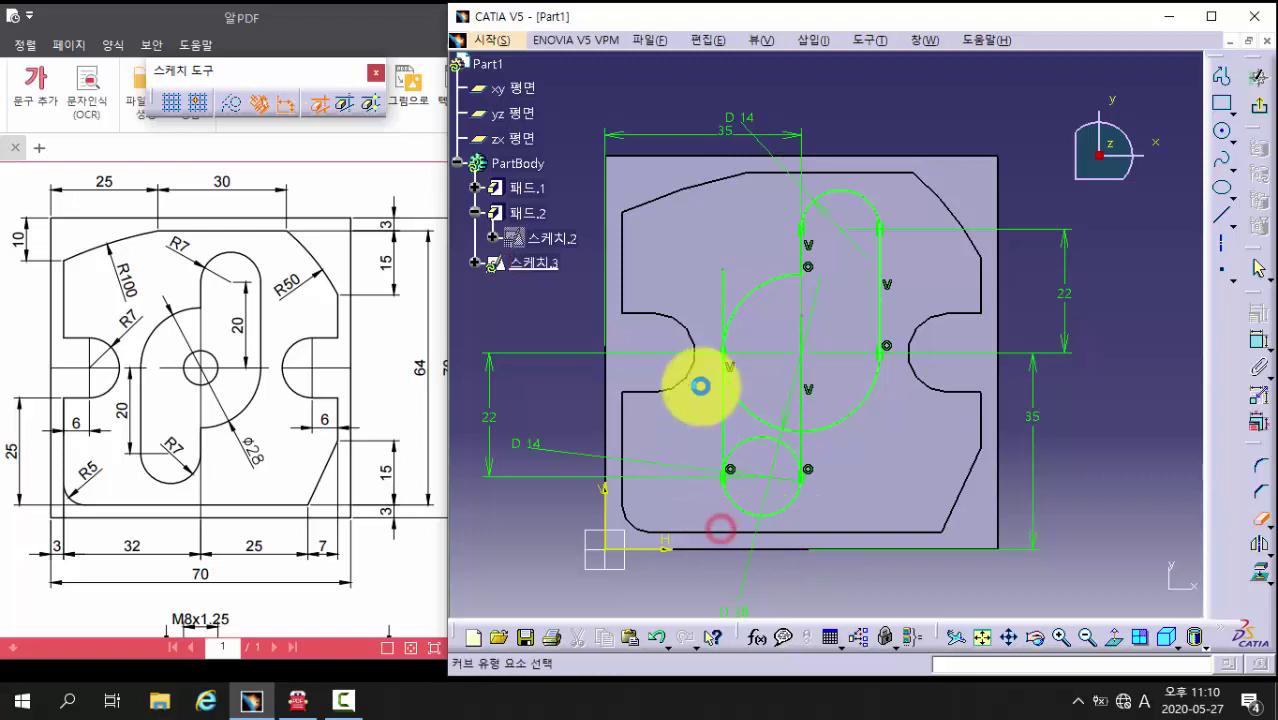
{"action": "left_click", "coordinate": [724, 290]}
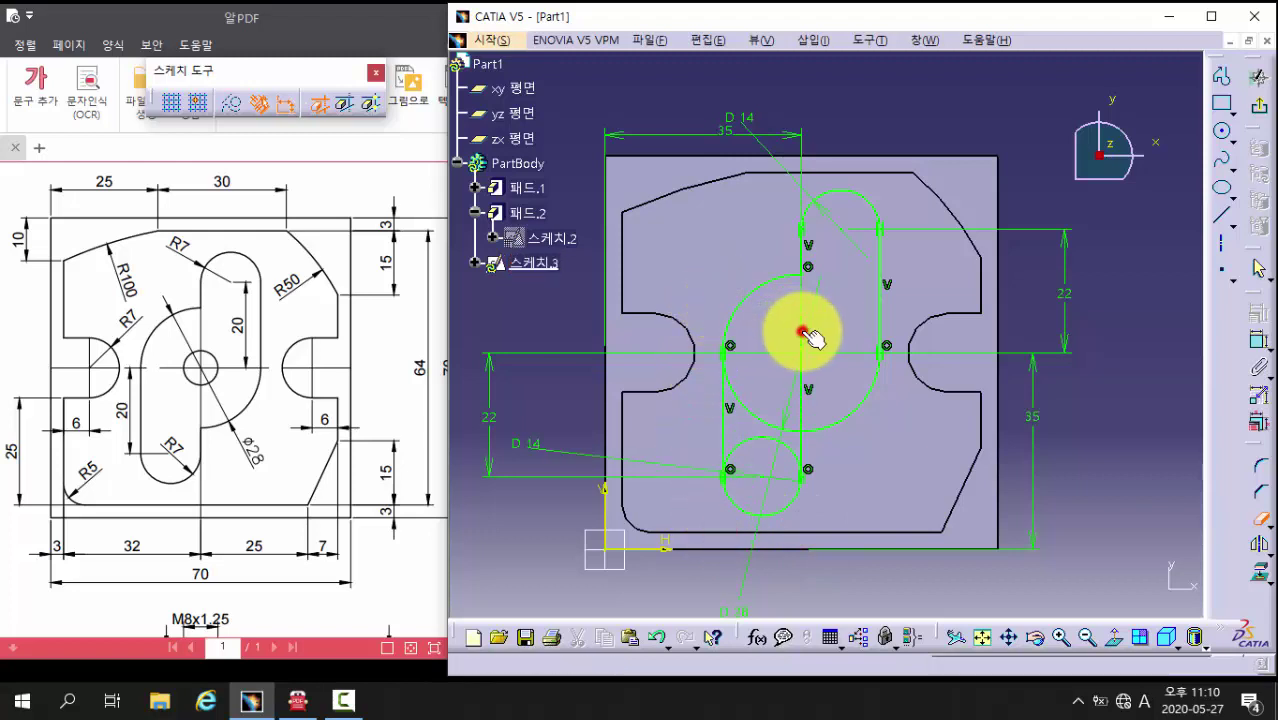
{"action": "left_click", "coordinate": [803, 331]}
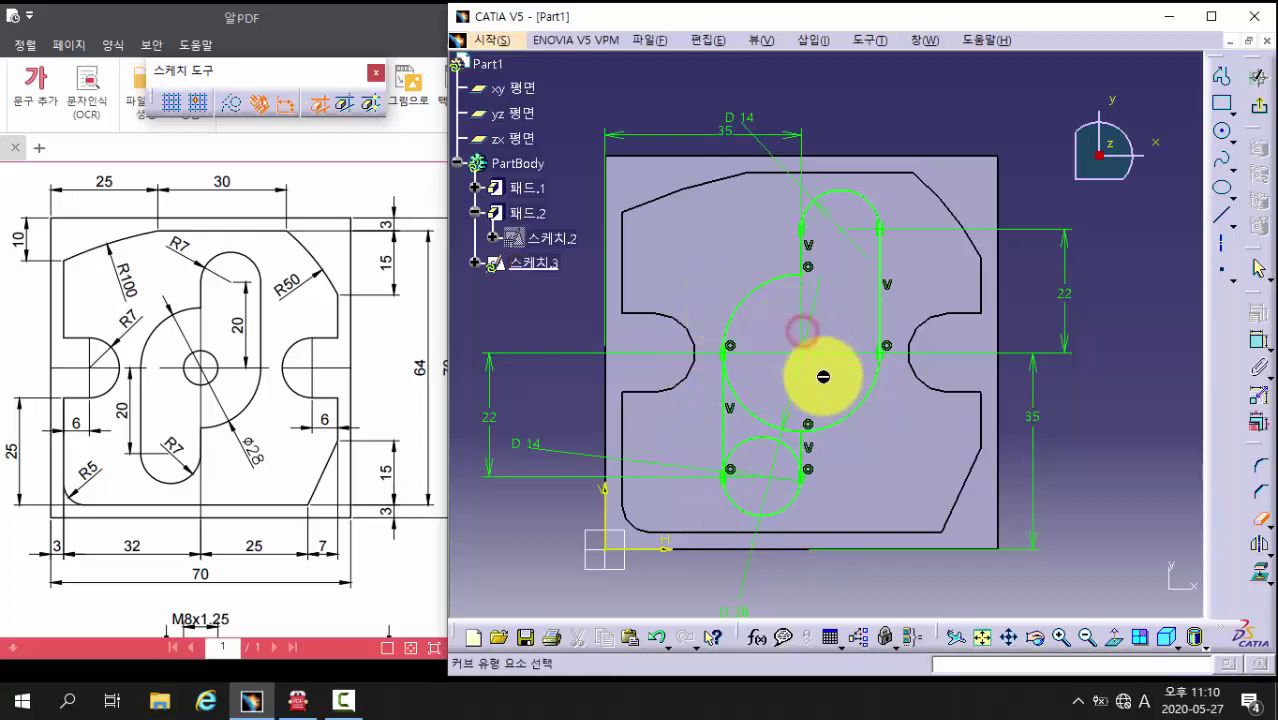
{"action": "left_click", "coordinate": [754, 444]}
{"action": "left_click", "coordinate": [752, 416]}
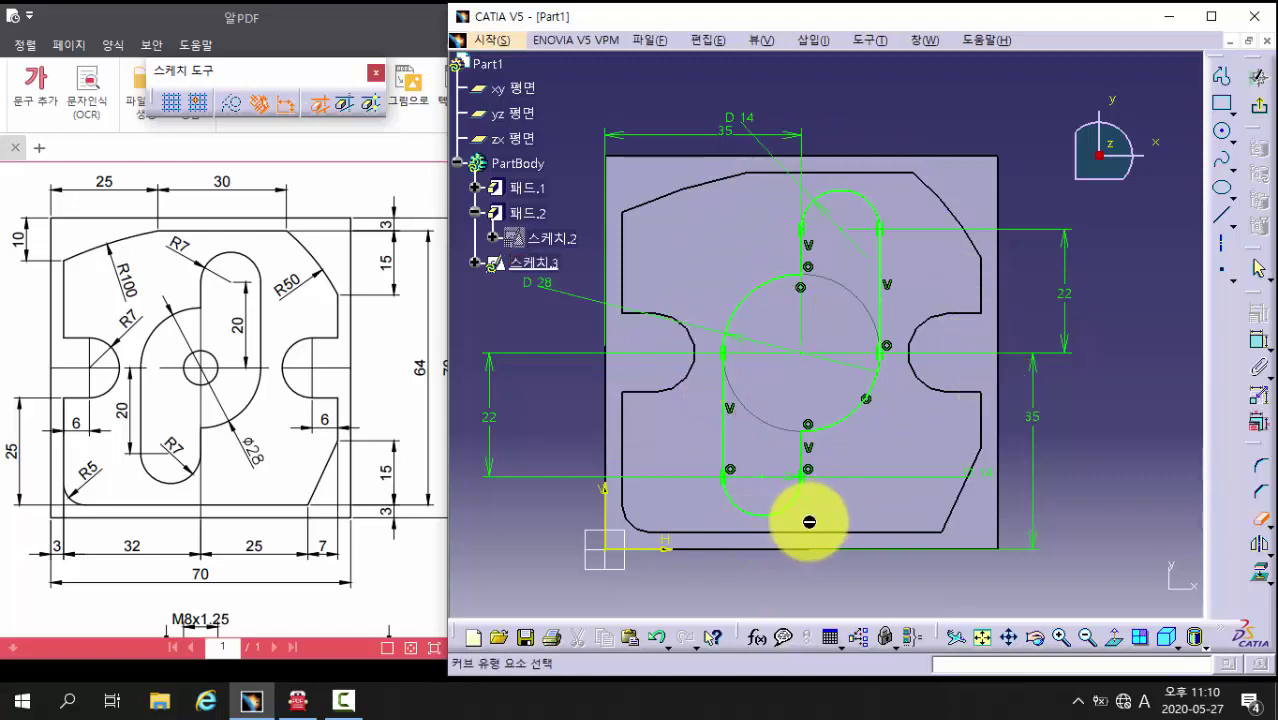
{"action": "left_click", "coordinate": [1262, 108]}
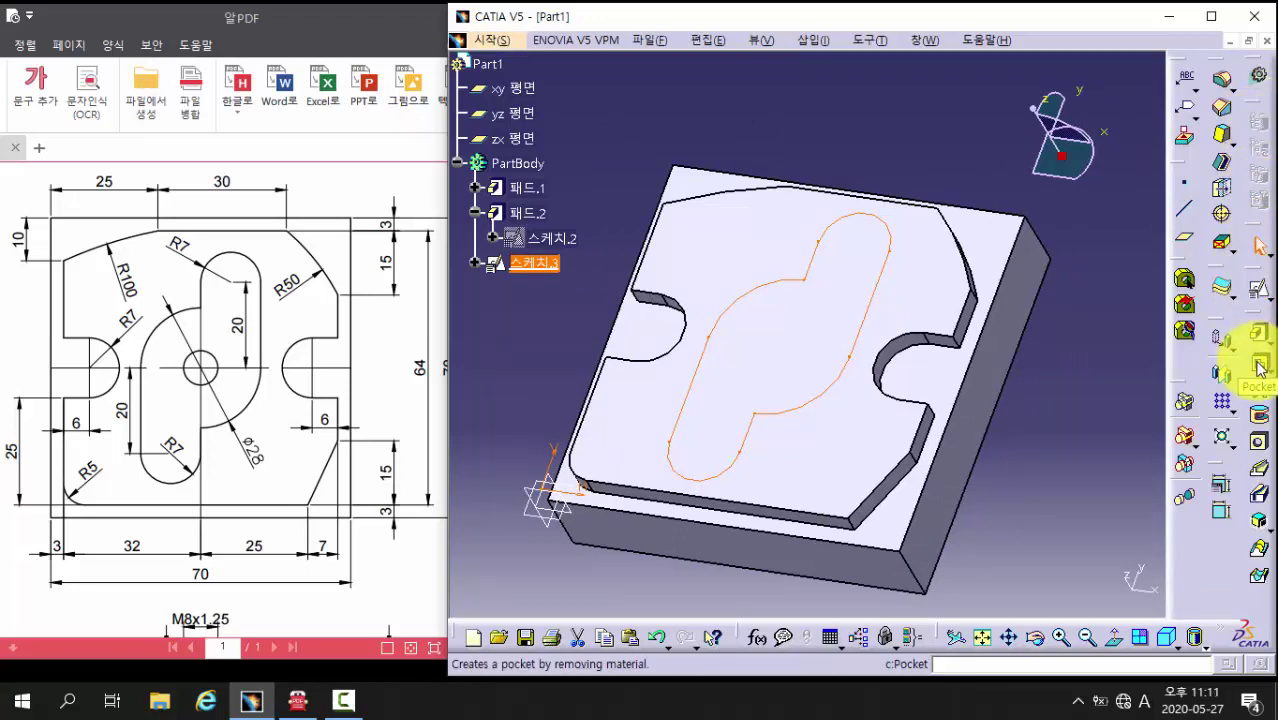
Step: Check the drawing's section view for the slot depth and cut the slot sketch as a 4 mm deep Pocket
{"action": "left_click", "coordinate": [305, 414]}
{"action": "scroll", "coordinate": [322, 337], "scroll_direction": "down", "scroll_amount": 3}
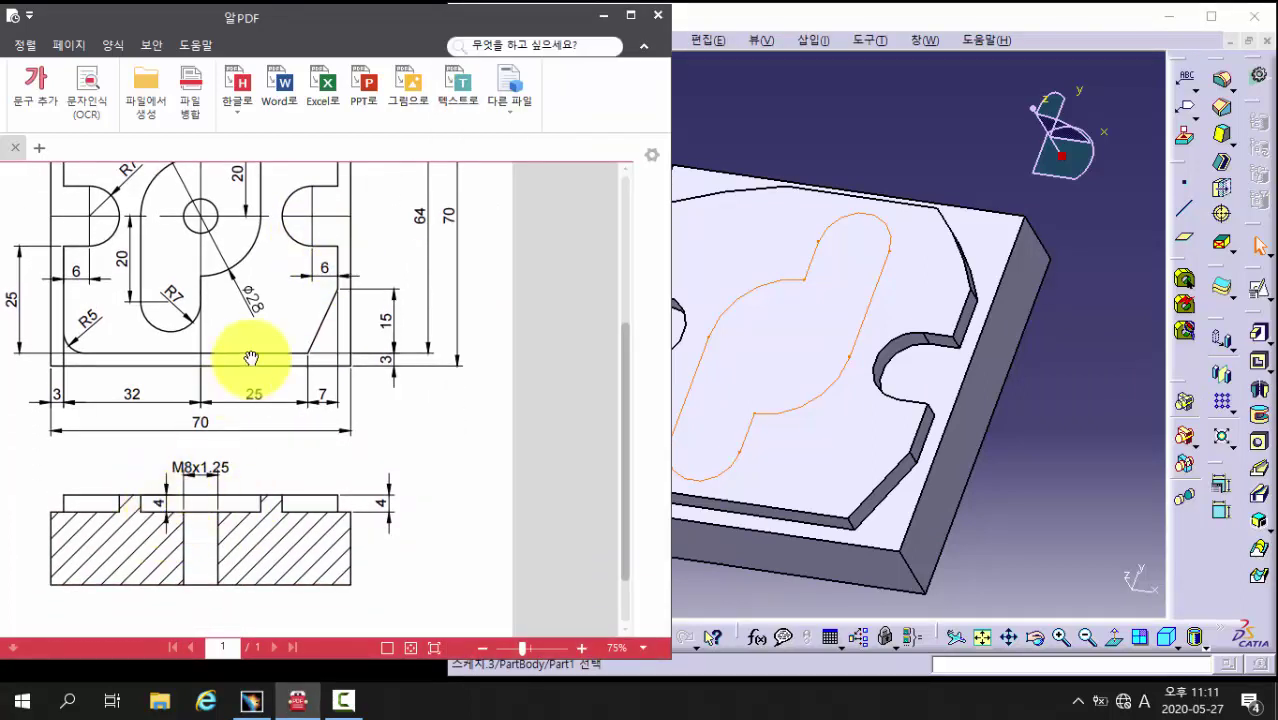
{"action": "left_click_drag", "start_coordinate": [251, 358], "coordinate": [251, 522]}
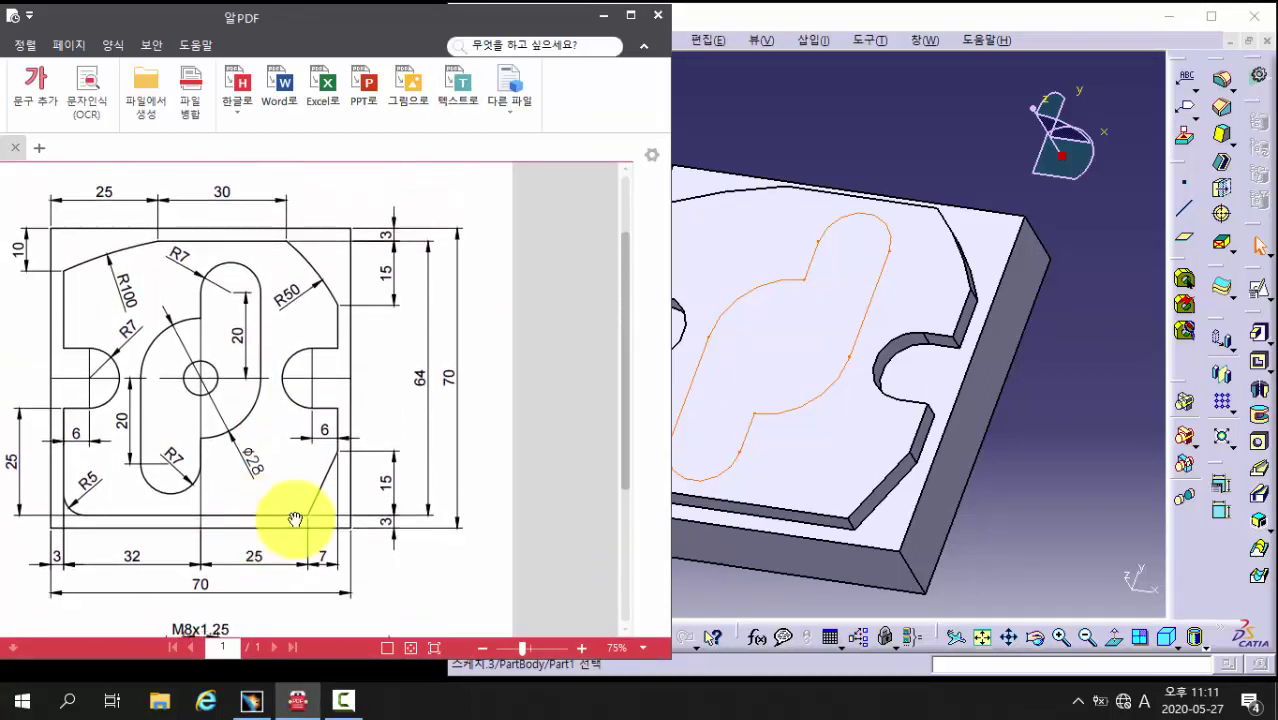
{"action": "left_click", "coordinate": [1257, 358]}
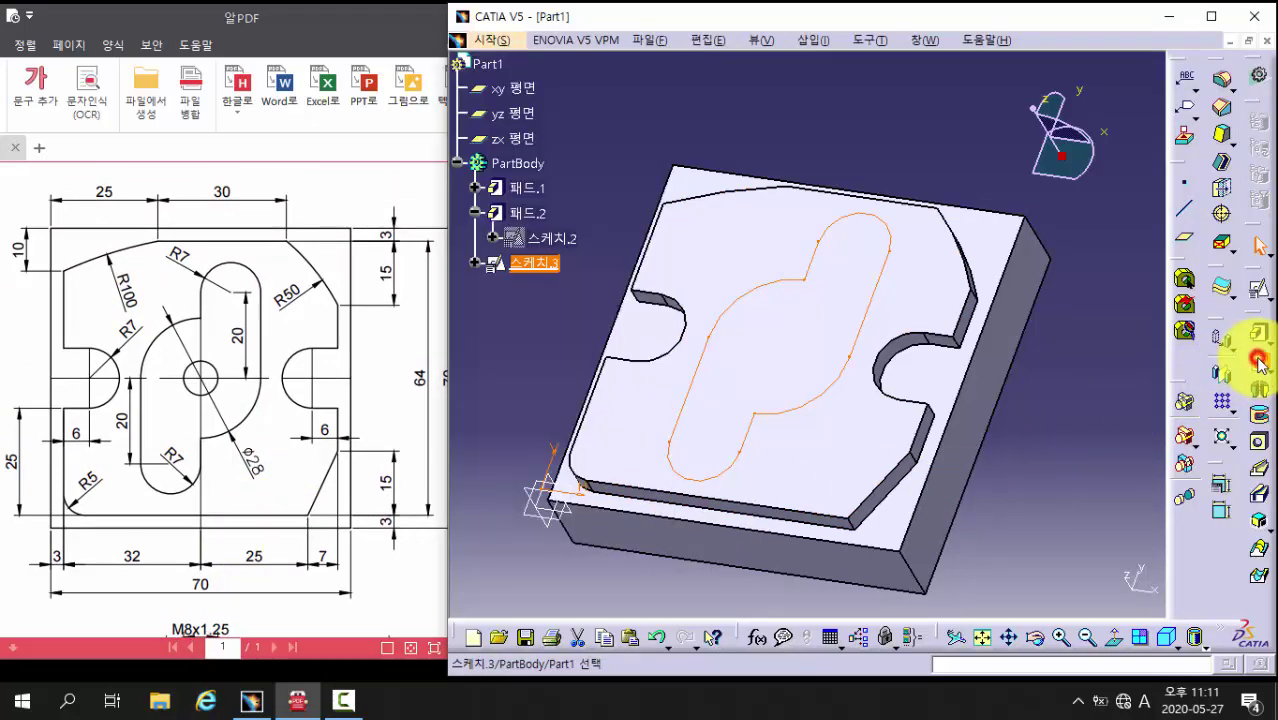
{"action": "left_click", "coordinate": [1257, 358]}
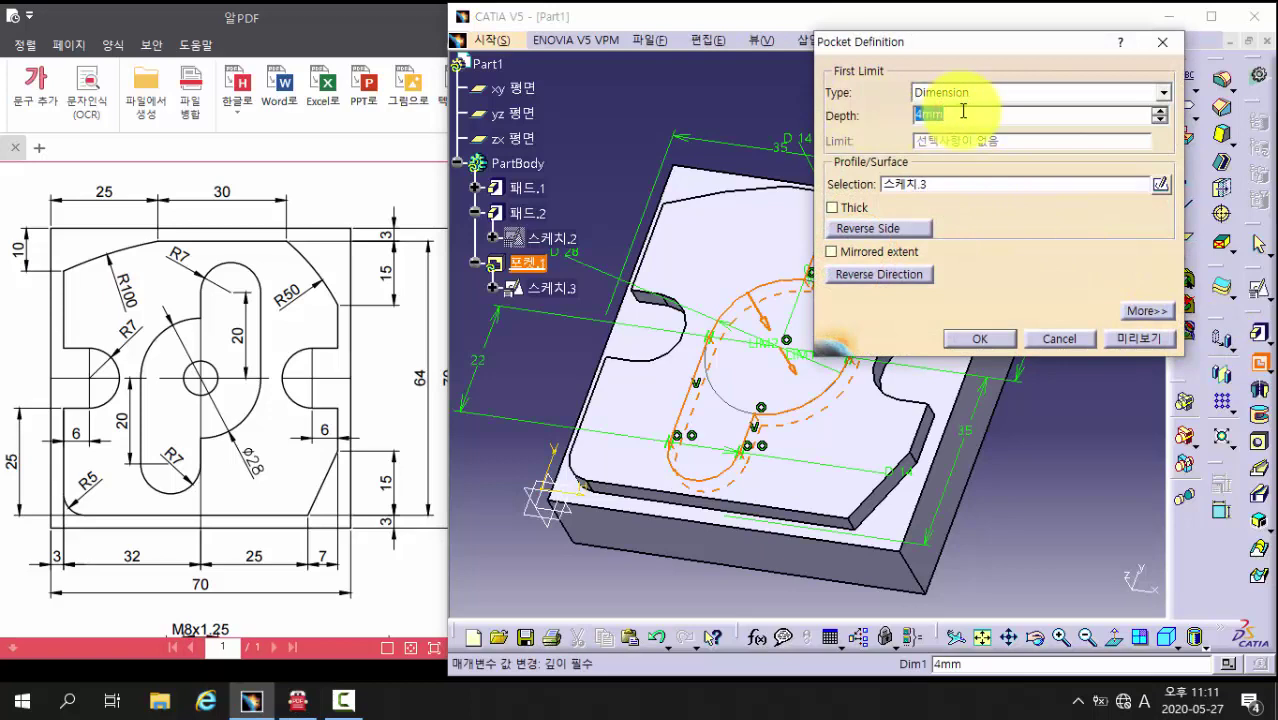
{"action": "left_click", "coordinate": [980, 342]}
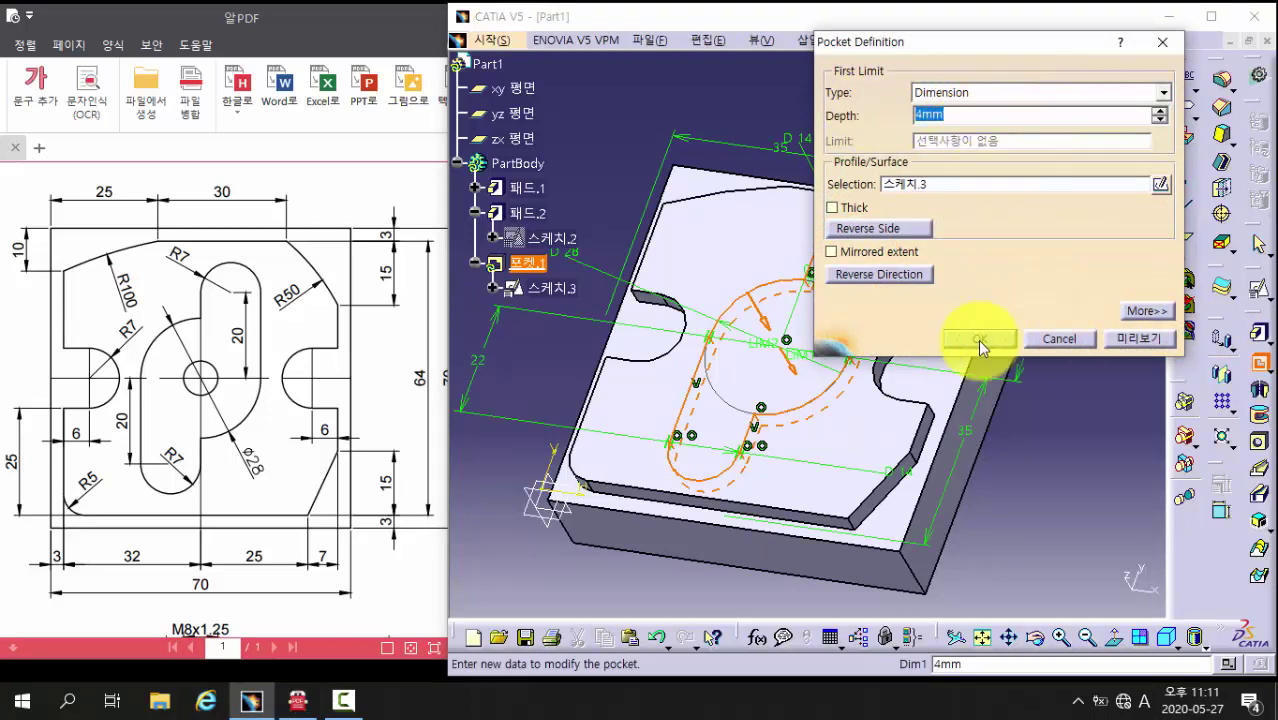
{"action": "left_click", "coordinate": [1034, 426]}
{"action": "mouse_move", "coordinate": [664, 503]}
{"action": "middle_mouse_down"}
{"action": "mouse_move", "coordinate": [665, 380]}
{"action": "mouse_move", "coordinate": [819, 442]}
{"action": "mouse_move", "coordinate": [913, 217]}
{"action": "mouse_move", "coordinate": [825, 350]}
{"action": "mouse_move", "coordinate": [819, 297]}
{"action": "mouse_move", "coordinate": [810, 485]}
{"action": "mouse_move", "coordinate": [907, 456]}
{"action": "mouse_move", "coordinate": [779, 428]}
{"action": "mouse_move", "coordinate": [750, 462]}
{"action": "mouse_move", "coordinate": [788, 470]}
{"action": "middle_mouse_up"}
Step: Consult the M8x1.25 hole in the drawing and open a positioned sketch on the top face of the raised pad
{"action": "left_click", "coordinate": [317, 422]}
{"action": "left_click_drag", "start_coordinate": [317, 422], "coordinate": [330, 290]}
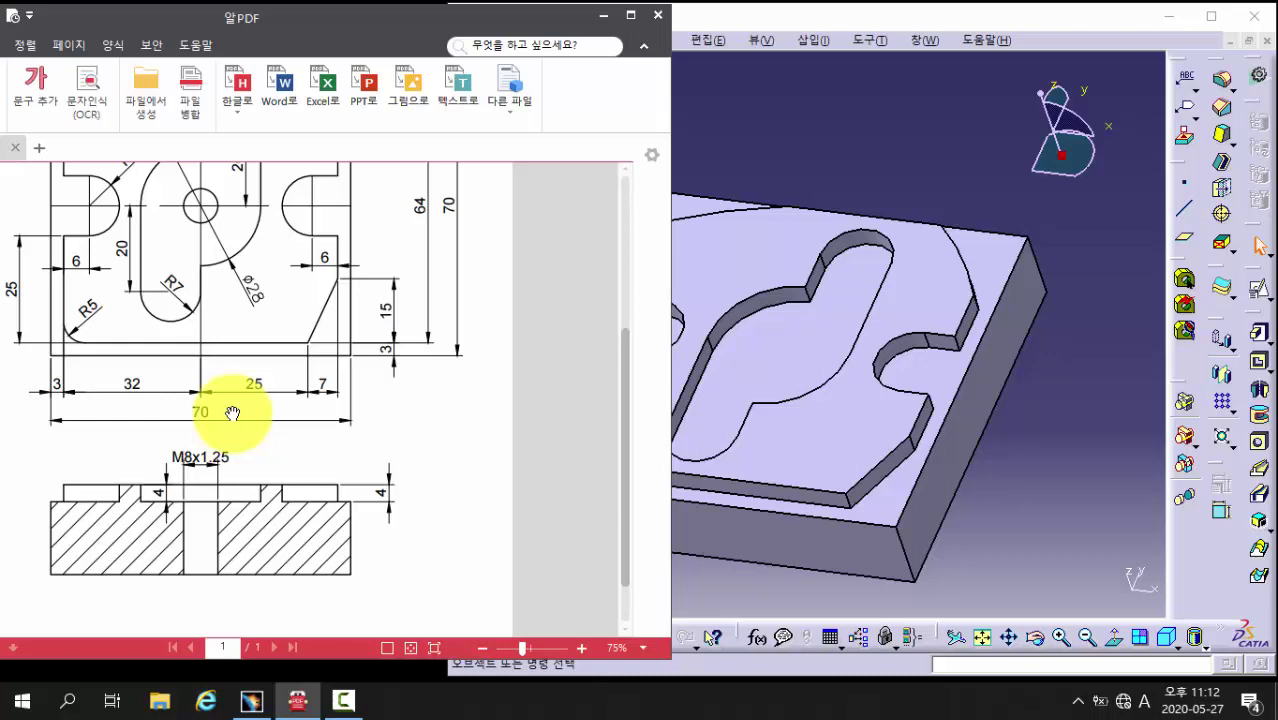
{"action": "left_click", "coordinate": [776, 145]}
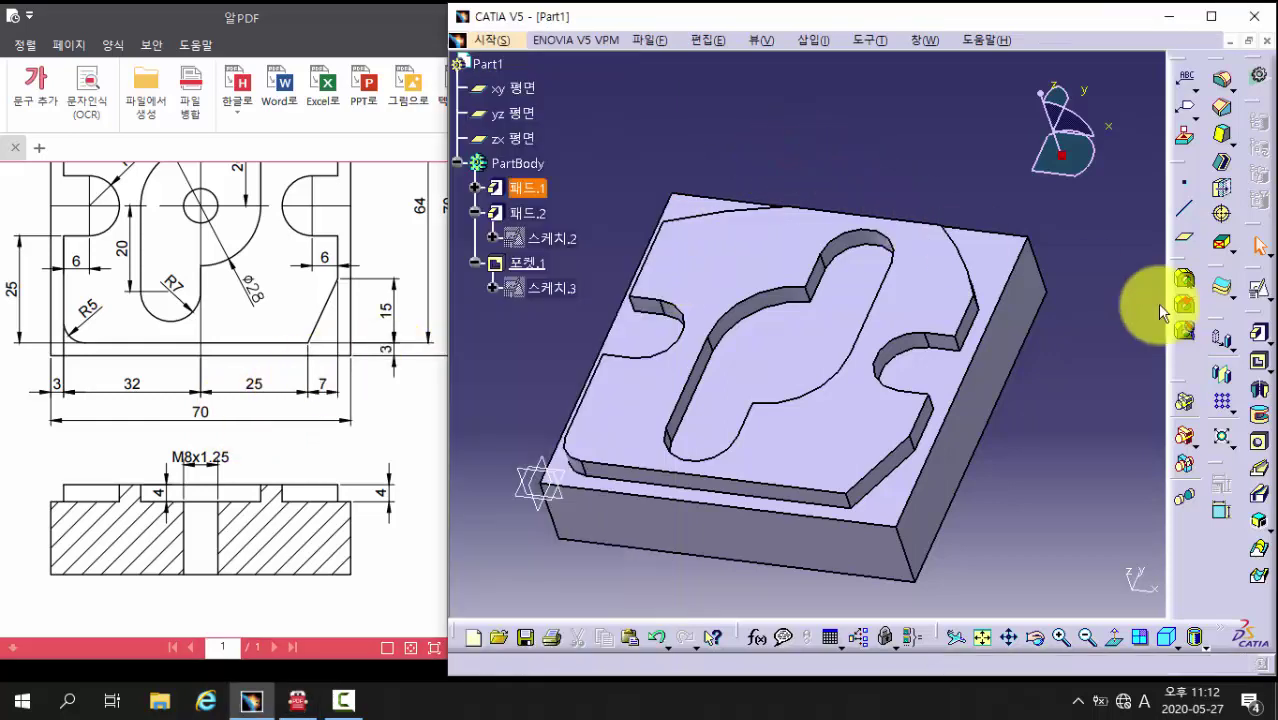
{"action": "left_click", "coordinate": [1262, 295]}
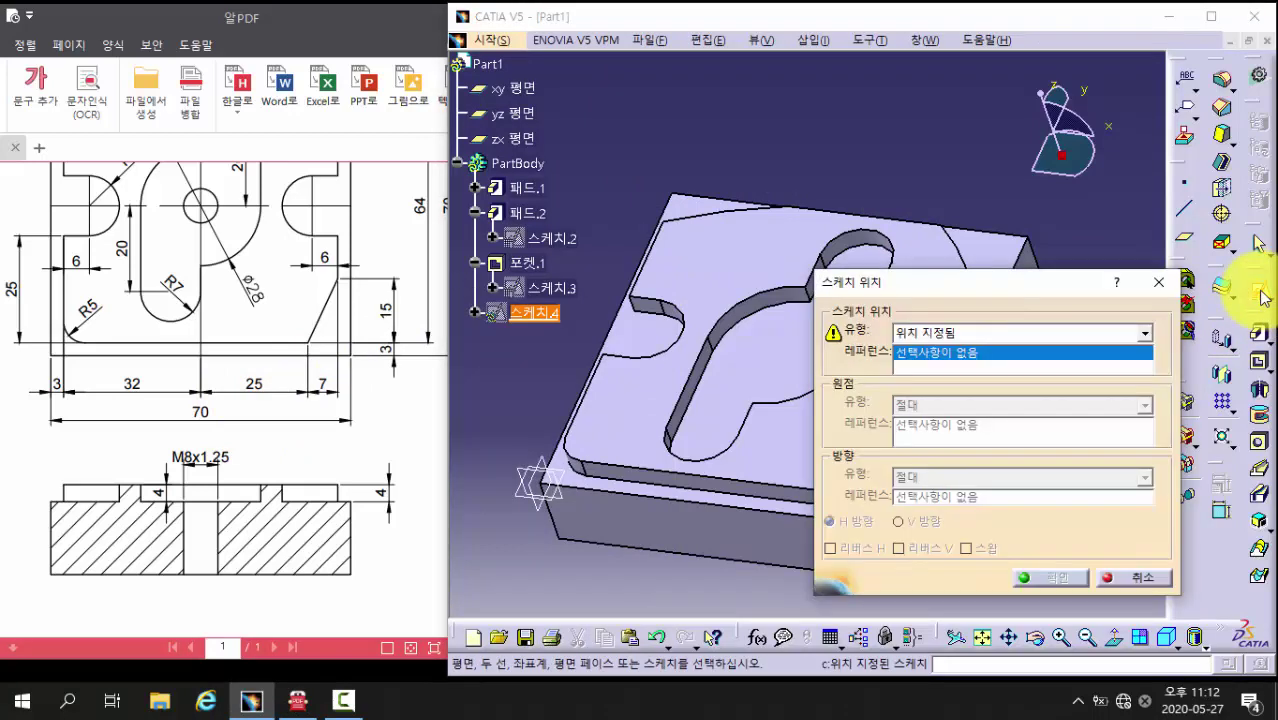
{"action": "middle_click_drag", "start_coordinate": [735, 415], "coordinate": [651, 422]}
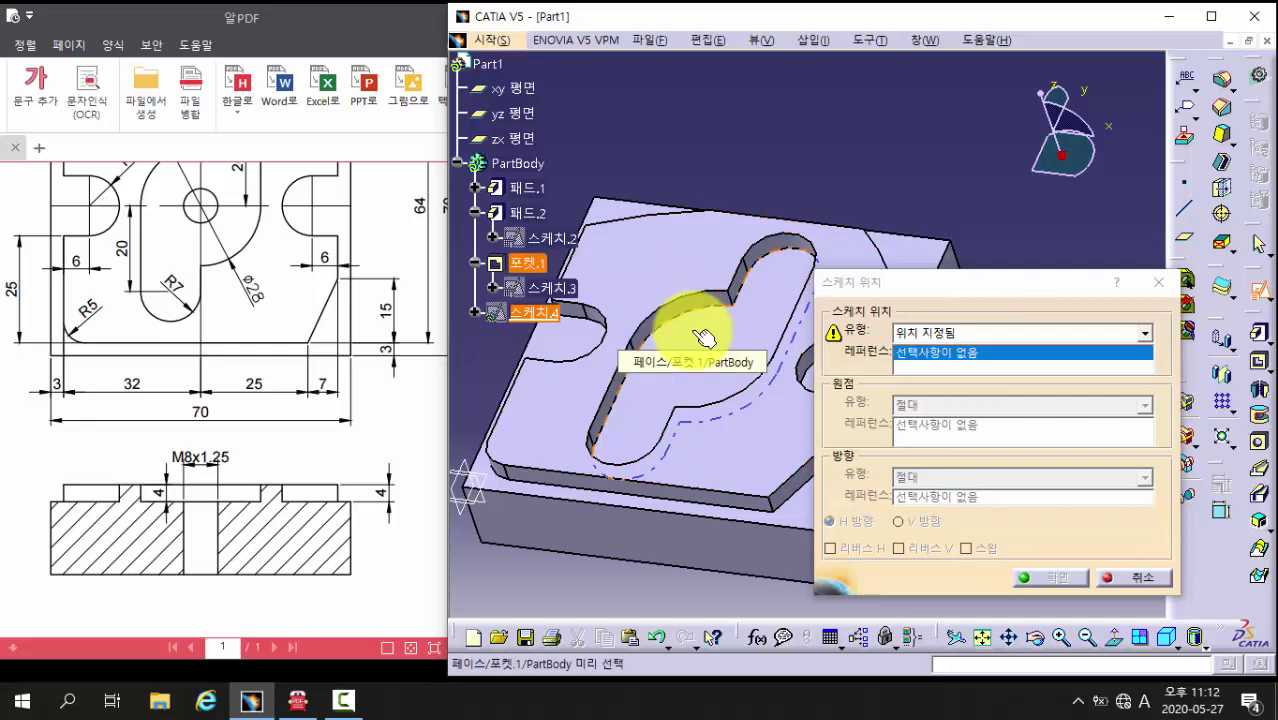
{"action": "left_click", "coordinate": [666, 256]}
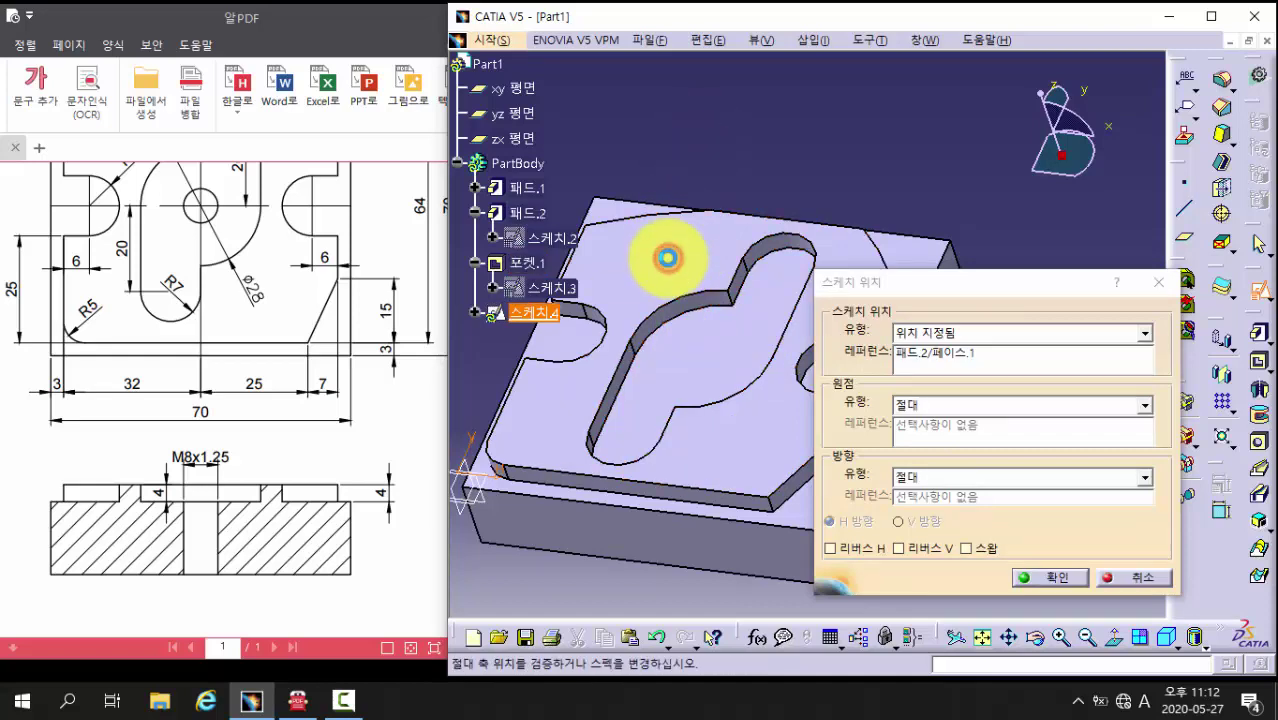
{"action": "left_click", "coordinate": [1030, 577]}
{"action": "mouse_move", "coordinate": [795, 426]}
{"action": "middle_mouse_down"}
{"action": "mouse_move", "coordinate": [904, 402]}
{"action": "mouse_move", "coordinate": [906, 432]}
{"action": "middle_mouse_up"}
{"action": "right_click", "coordinate": [905, 403]}
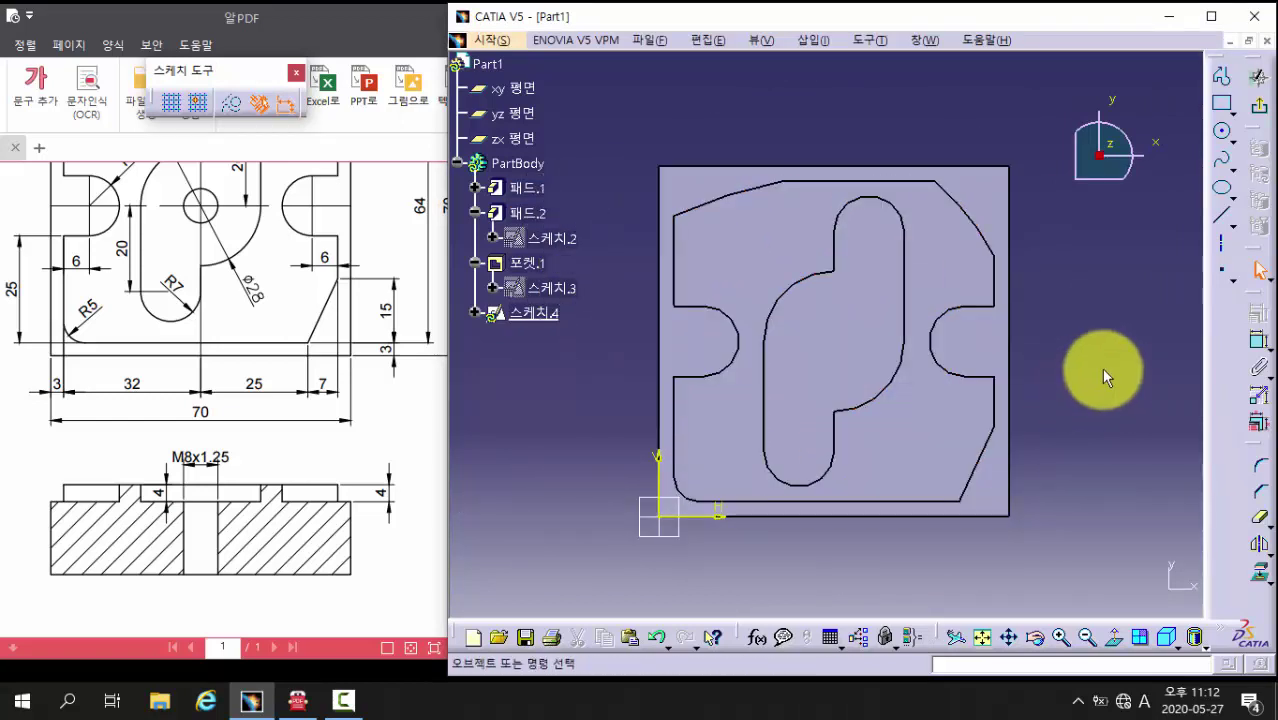
Step: Sketch a circle inside the slot outline near the plate's centre and constrain its diameter to 8 mm
{"action": "left_click", "coordinate": [1222, 132]}
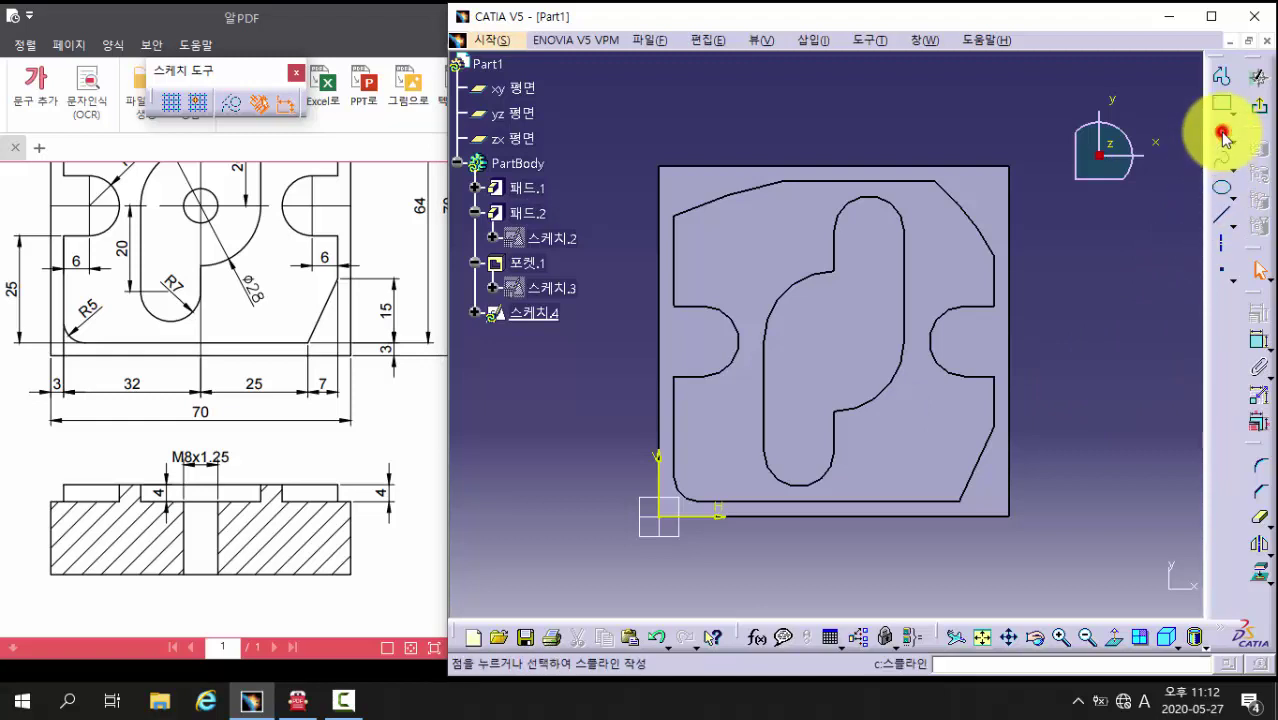
{"action": "left_click", "coordinate": [815, 343]}
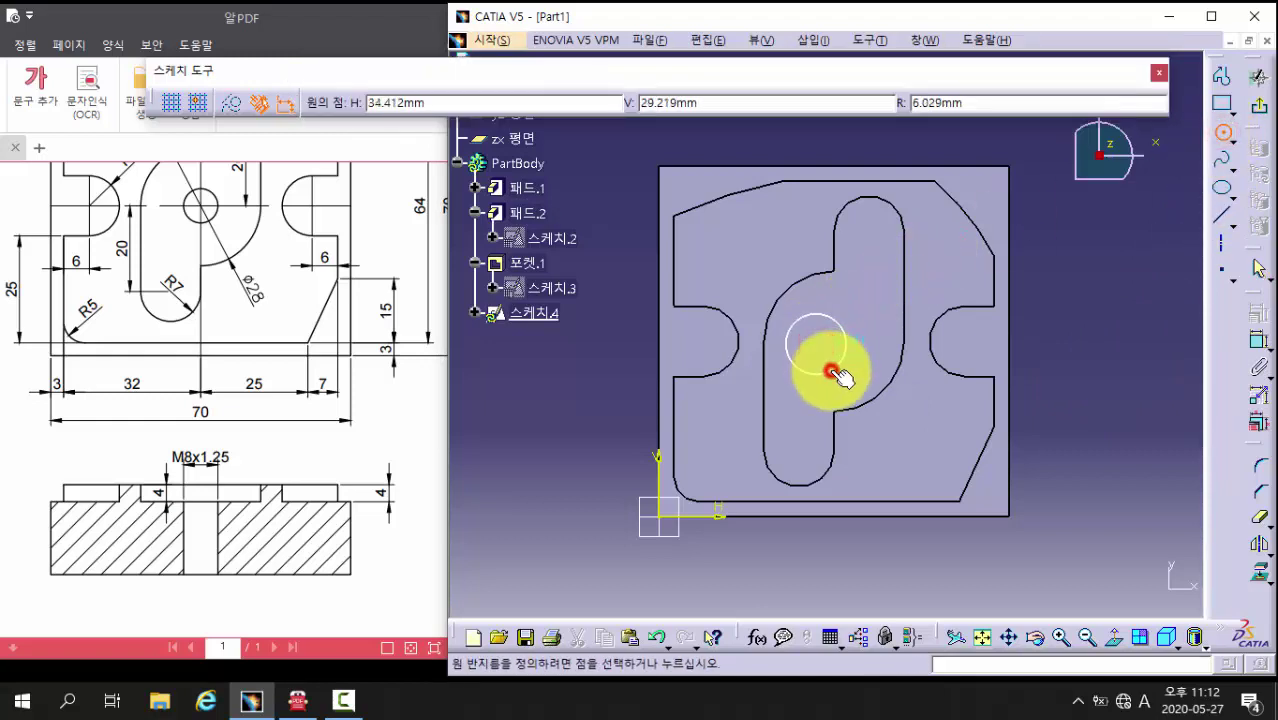
{"action": "left_click", "coordinate": [831, 372]}
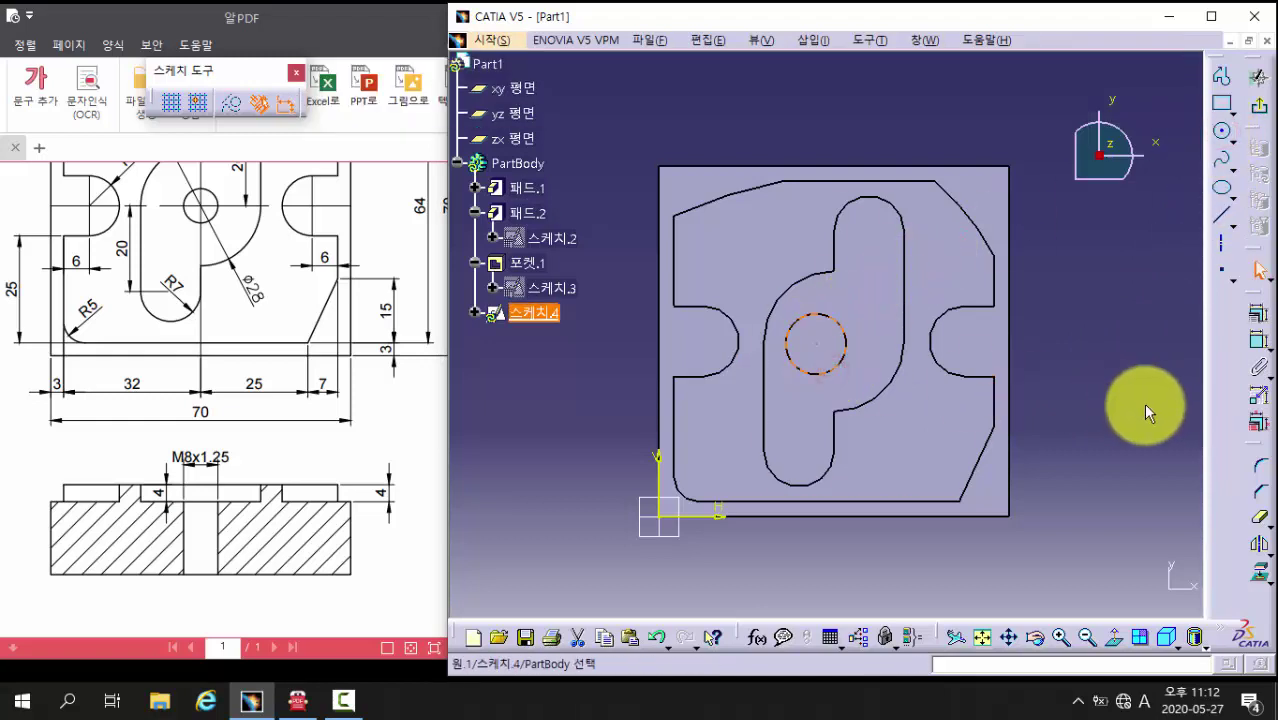
{"action": "left_click", "coordinate": [1254, 341]}
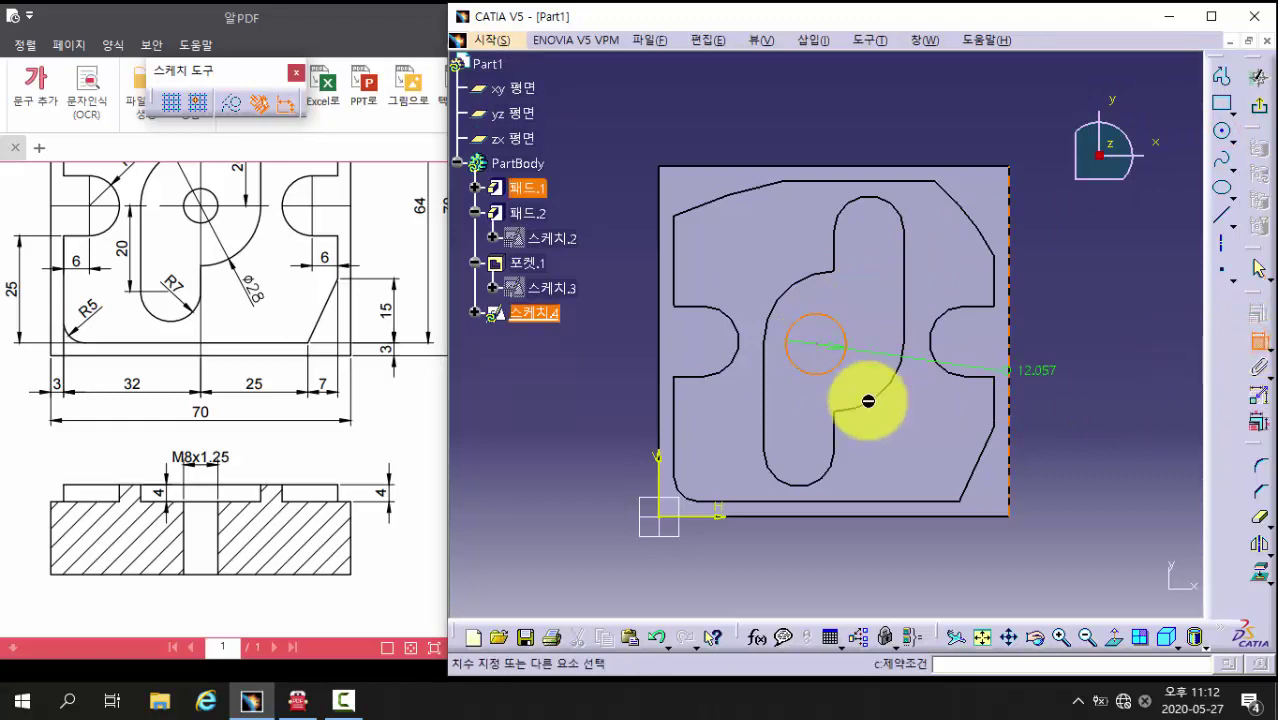
{"action": "left_click", "coordinate": [569, 411]}
{"action": "double_click", "coordinate": [580, 409]}
{"action": "type", "text": "8mm"}
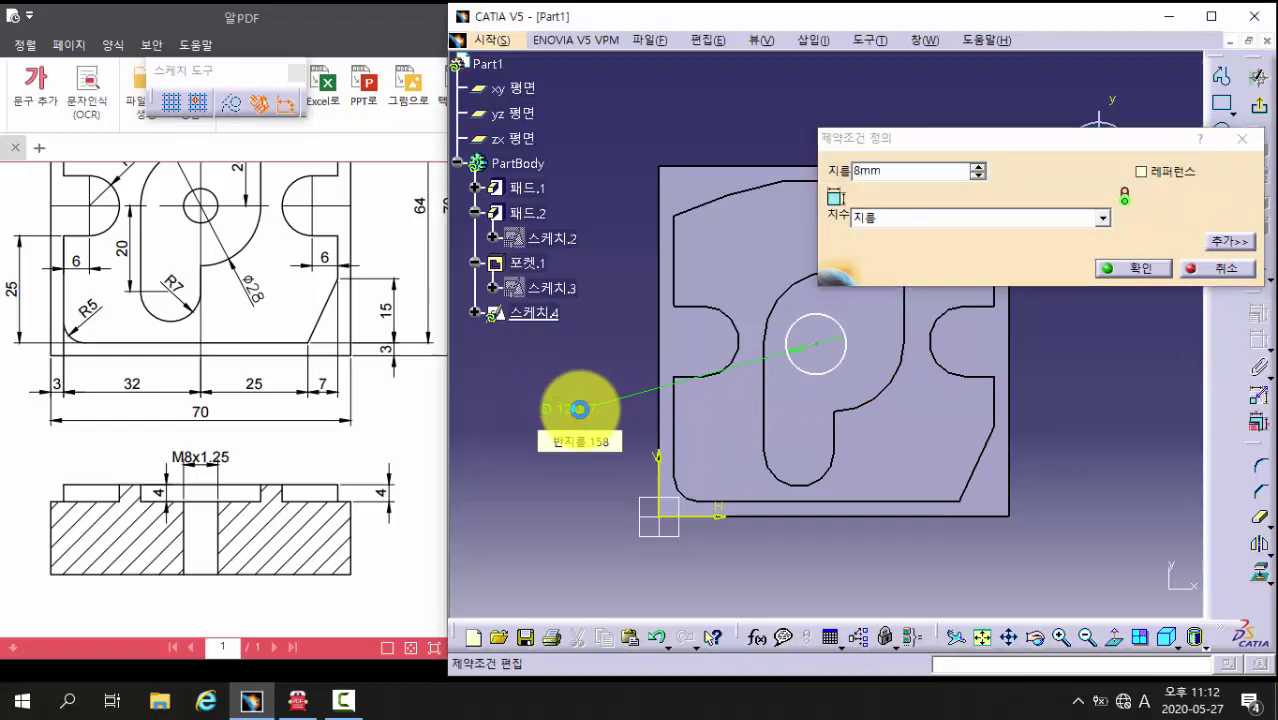
{"action": "key", "text": "Return"}
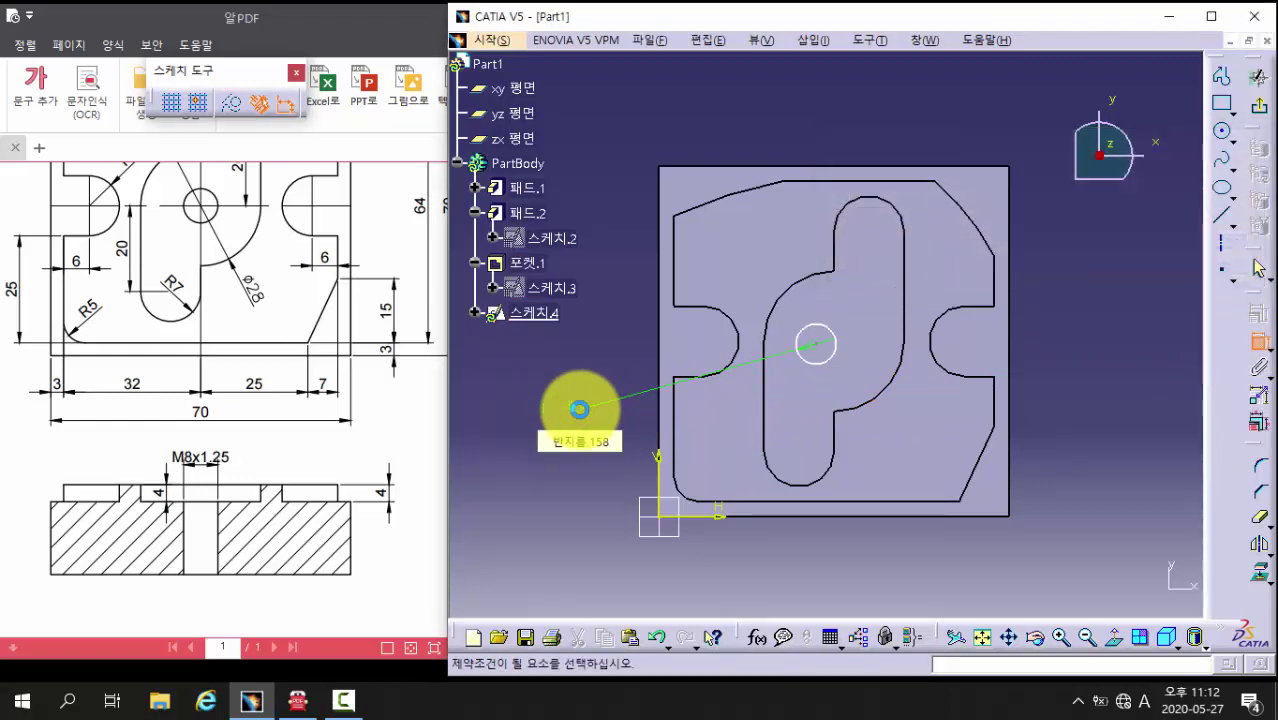
Step: Constrain the 8 mm circle concentric with the slot's large arc and exit the sketch
{"action": "left_click", "coordinate": [880, 399]}
{"action": "left_click", "coordinate": [826, 361]}
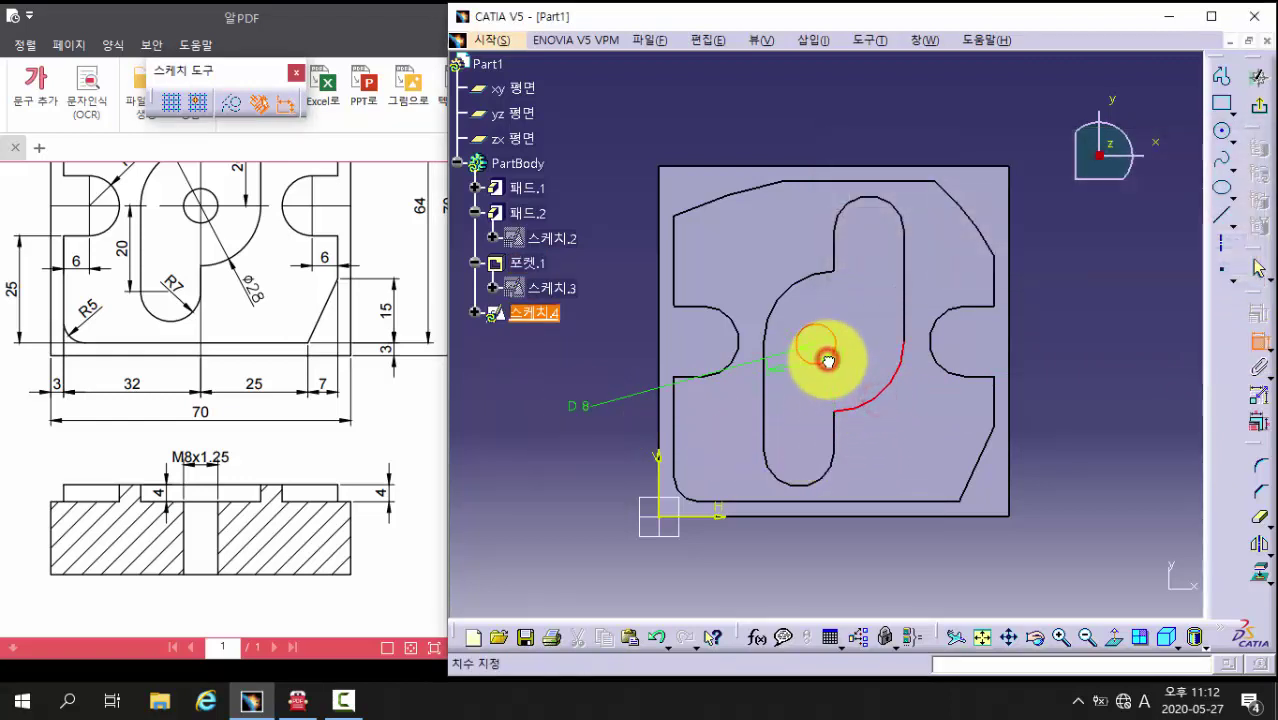
{"action": "right_click", "coordinate": [824, 362]}
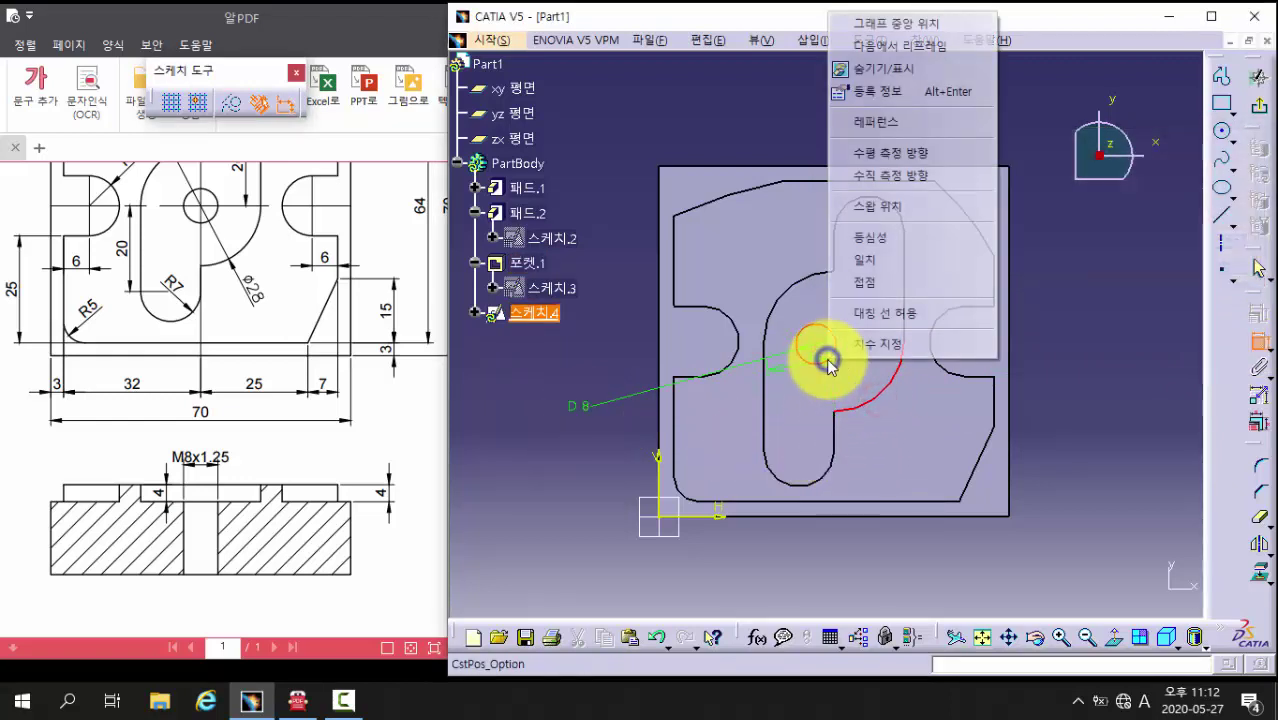
{"action": "left_click", "coordinate": [876, 240]}
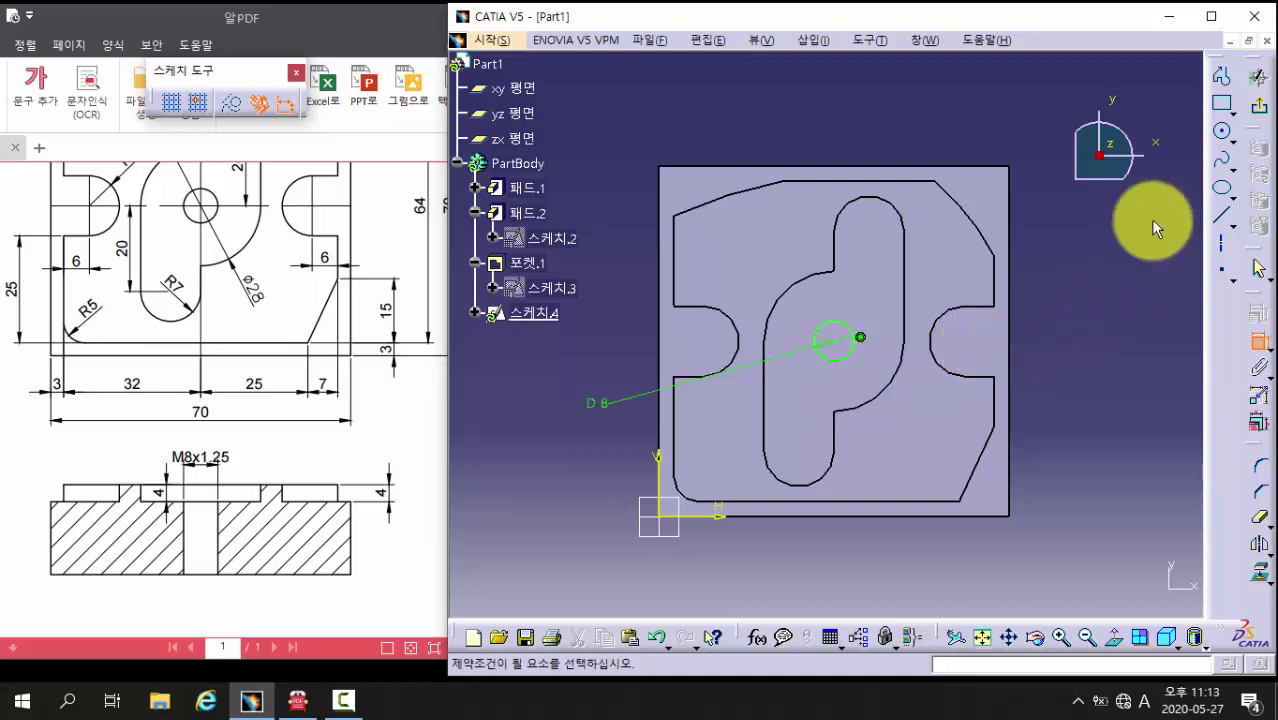
{"action": "left_click", "coordinate": [1257, 108]}
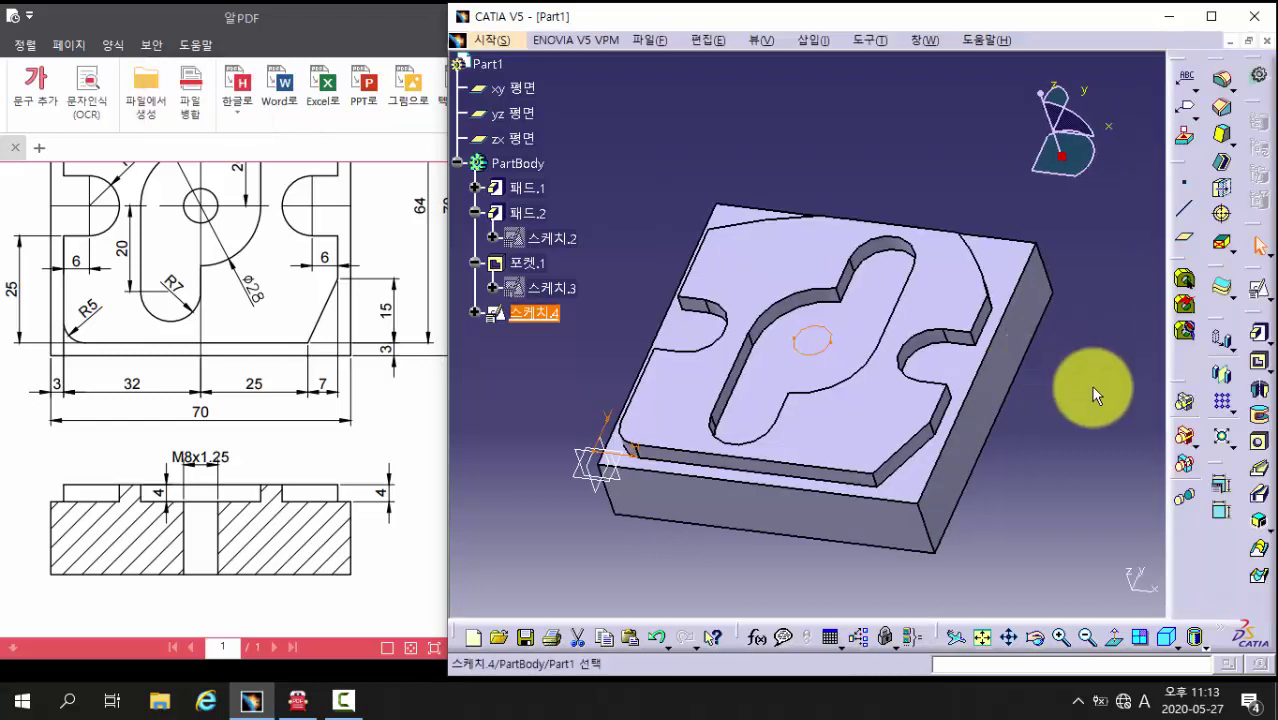
Step: Cut the 8 mm circle through the plate as a Pocket with limit type Up to last and 0 mm offset
{"action": "left_click", "coordinate": [1257, 366]}
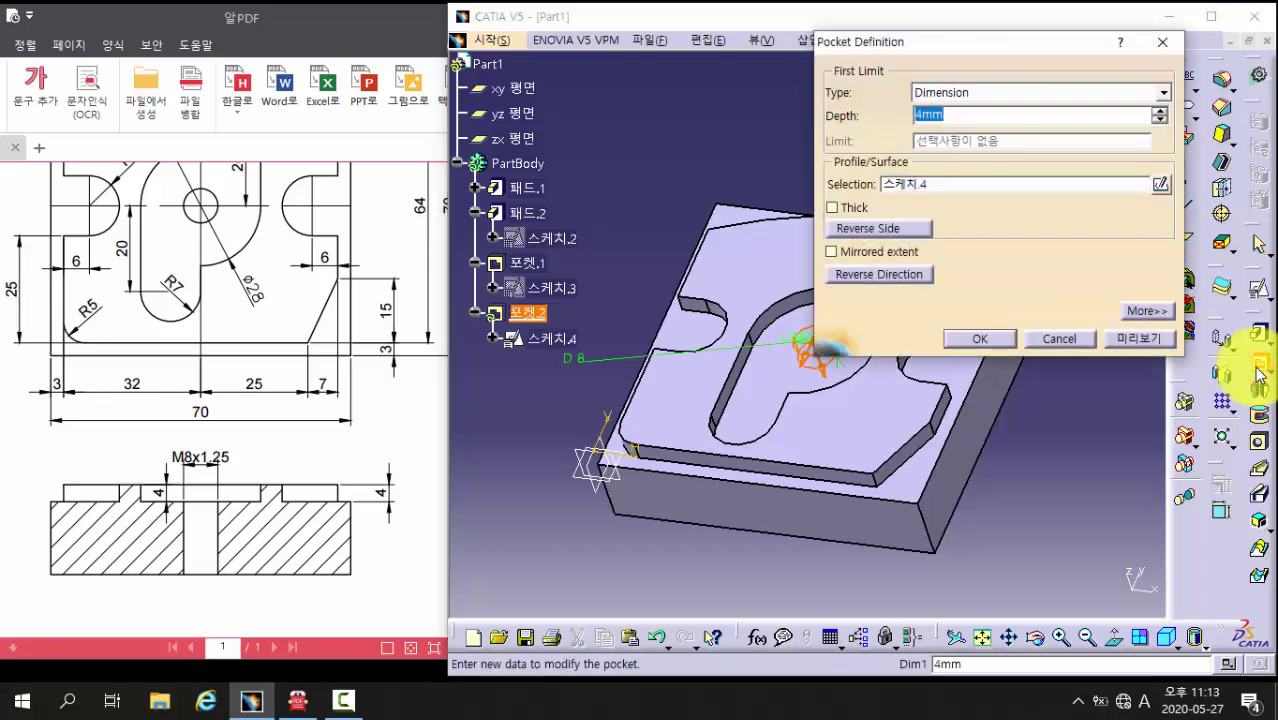
{"action": "left_click", "coordinate": [962, 92]}
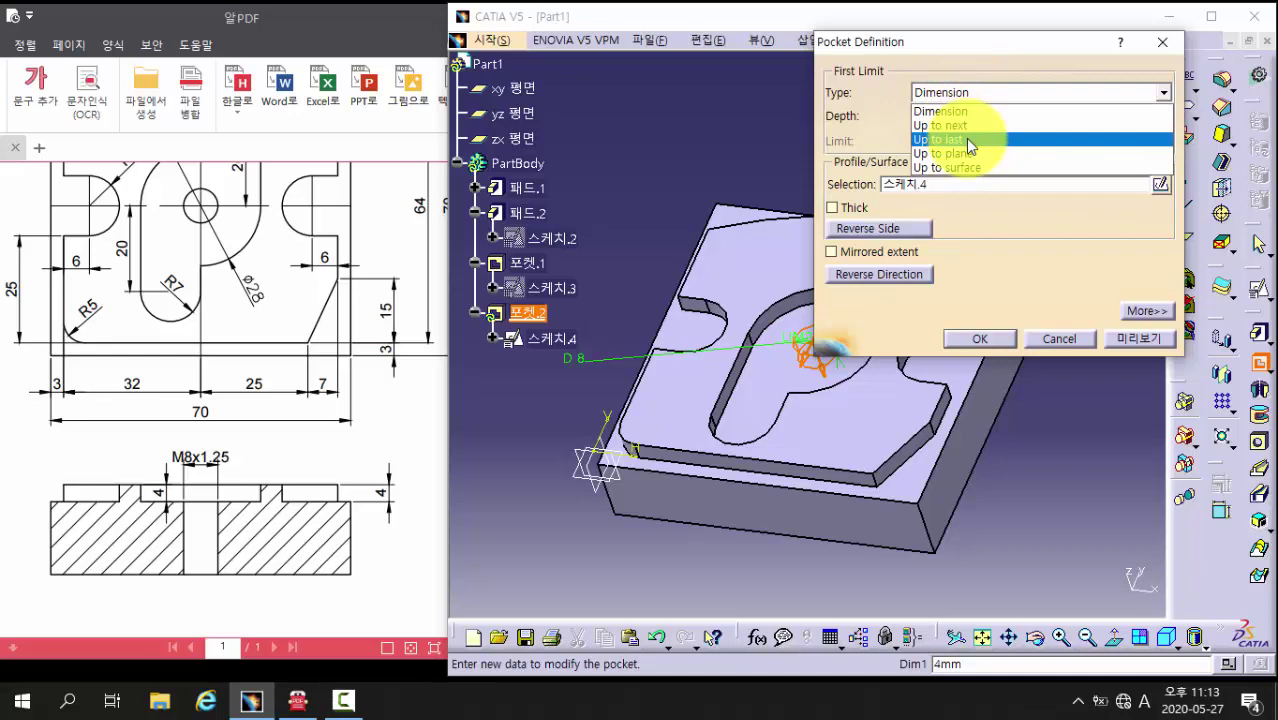
{"action": "left_click", "coordinate": [965, 138]}
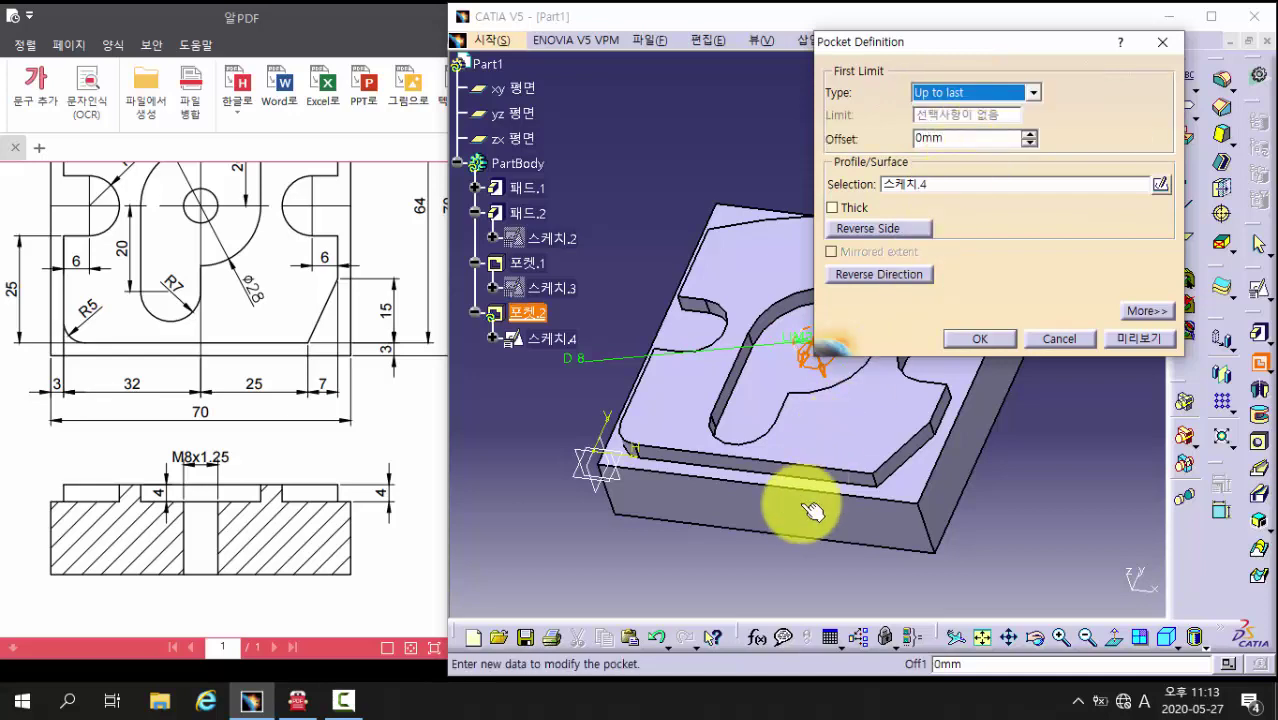
{"action": "middle_click_drag", "start_coordinate": [810, 510], "coordinate": [755, 328]}
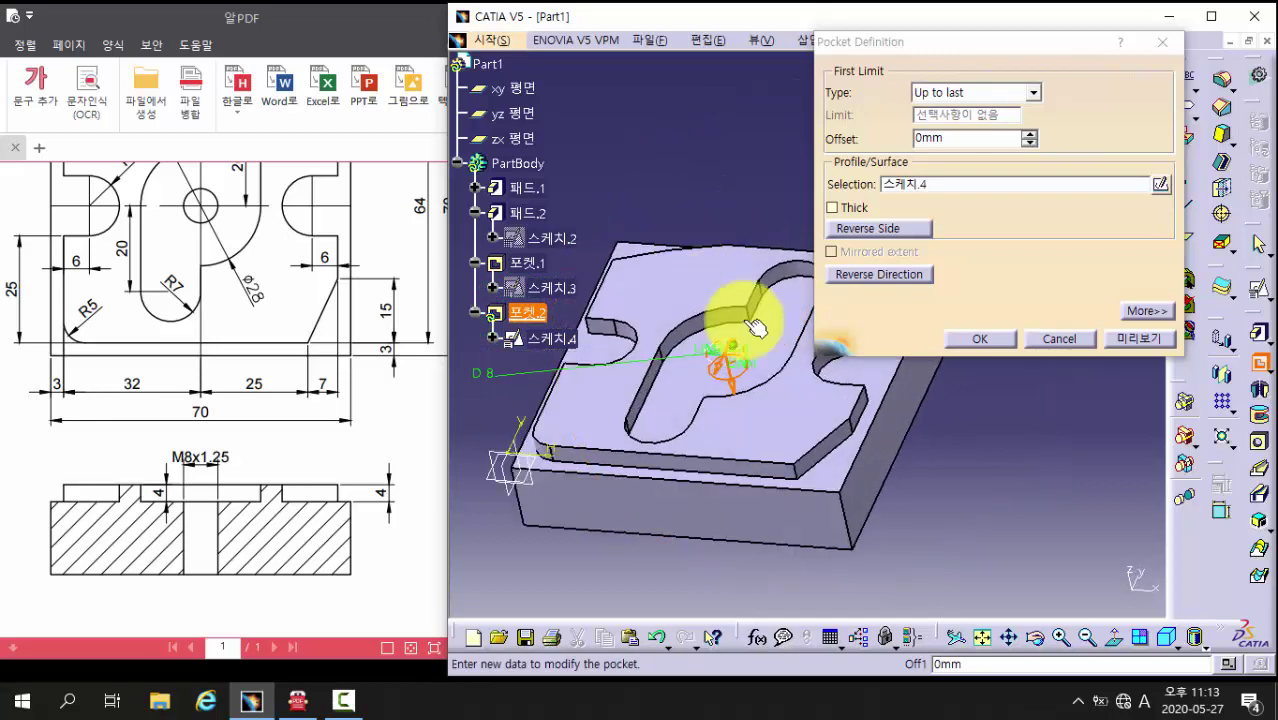
{"action": "left_click", "coordinate": [1127, 339]}
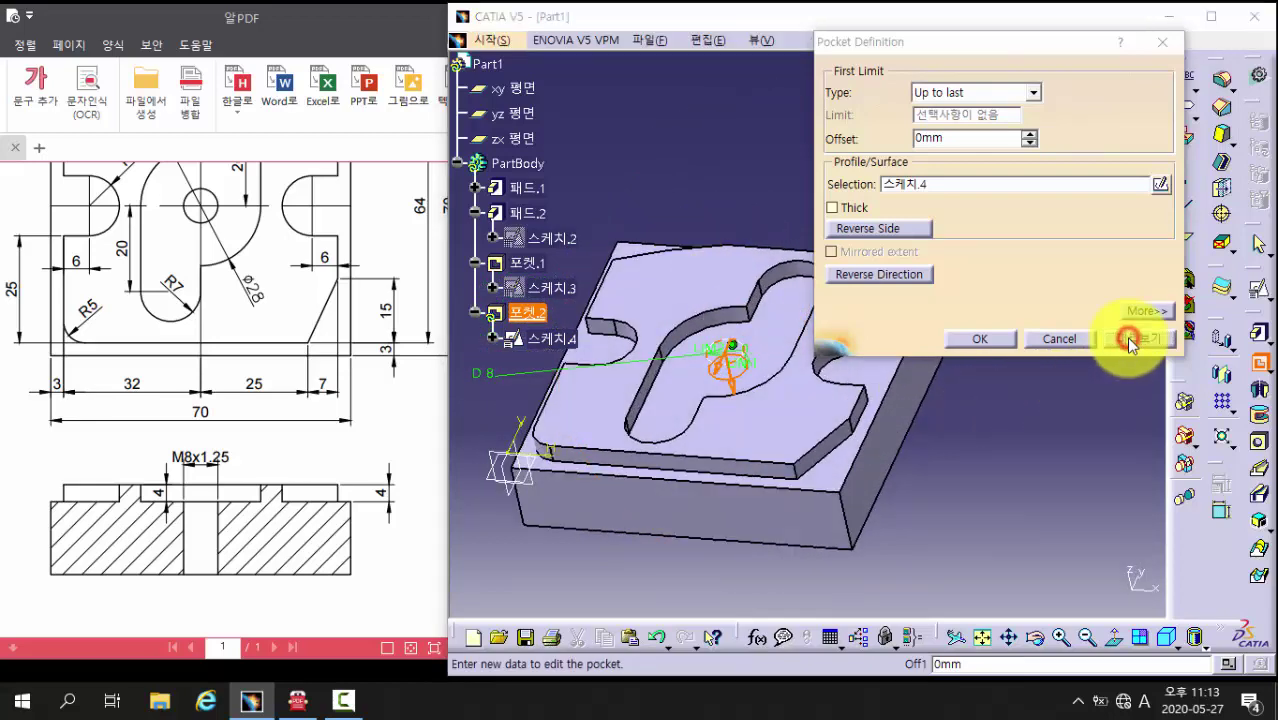
{"action": "left_click", "coordinate": [985, 340]}
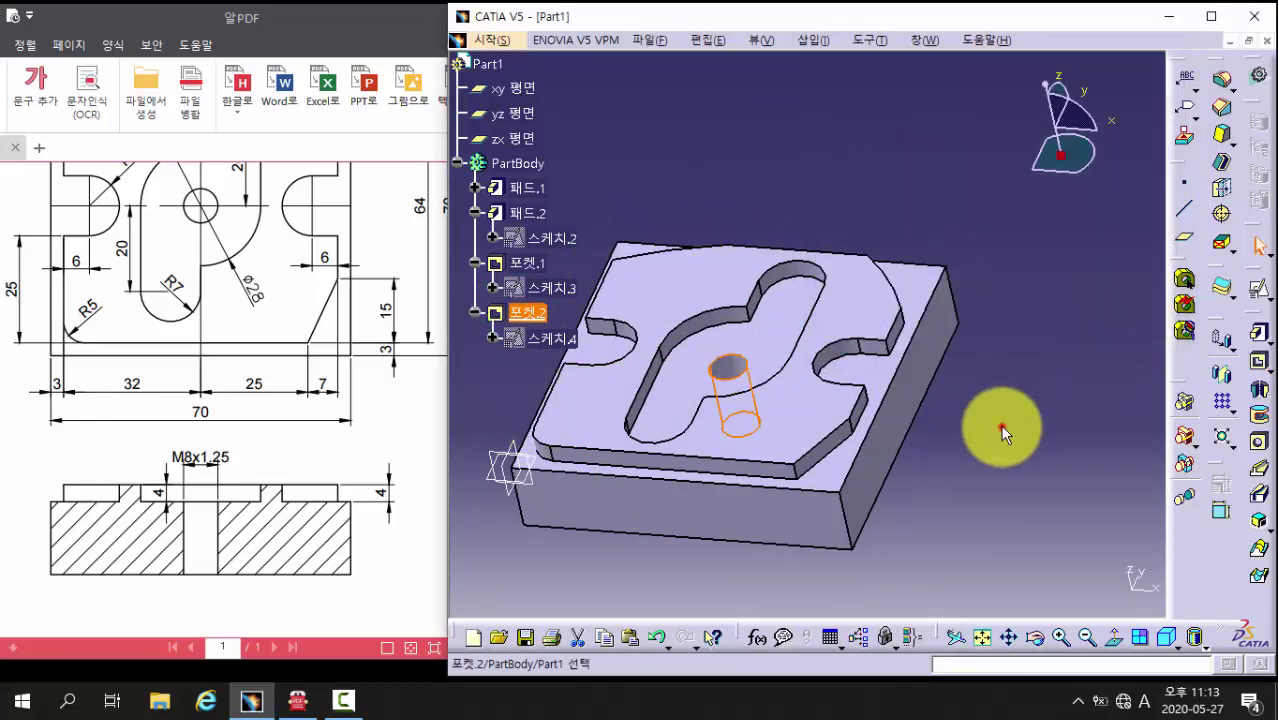
{"action": "middle_click_drag", "start_coordinate": [736, 558], "coordinate": [851, 331]}
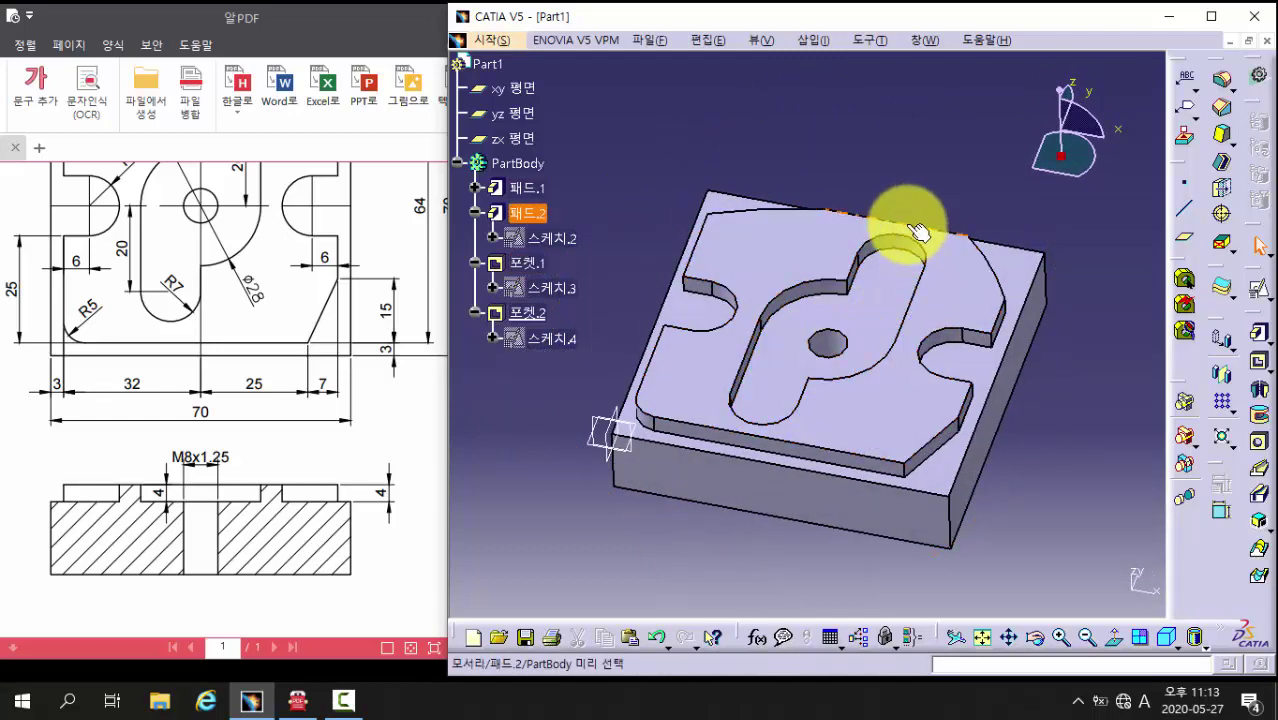
{"action": "middle_click_drag", "start_coordinate": [846, 173], "coordinate": [836, 166]}
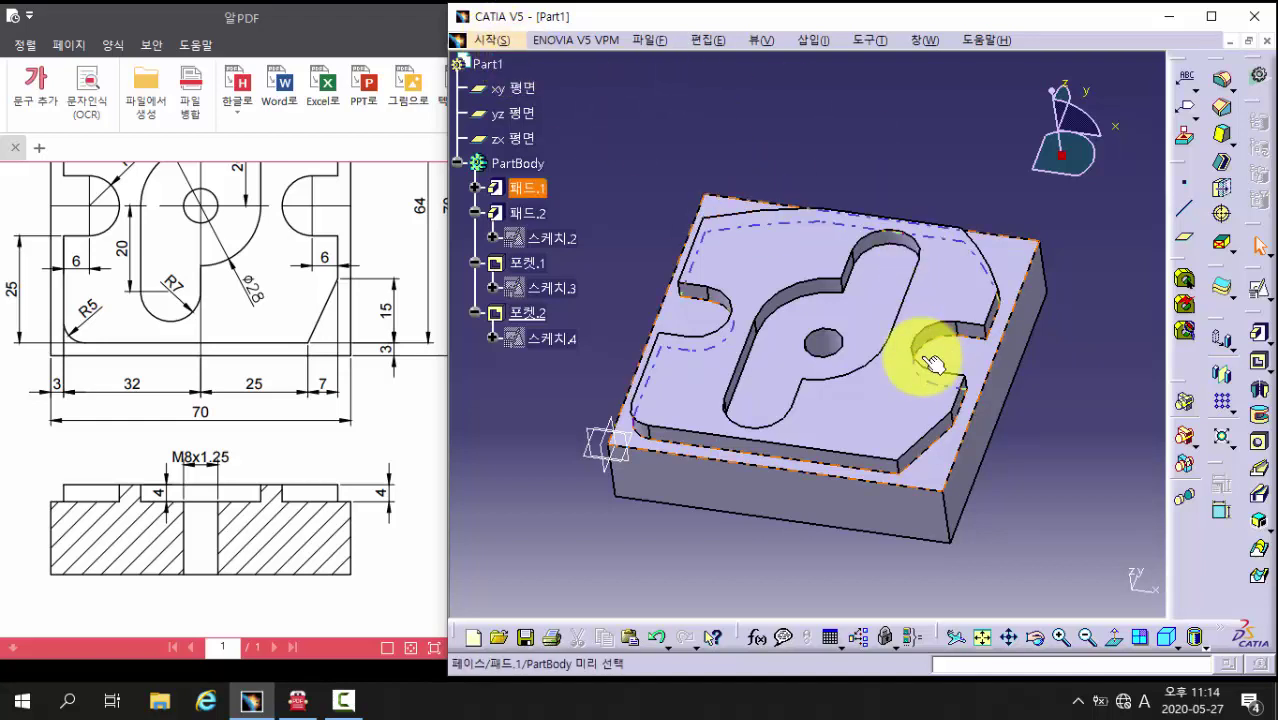
Step: Create a new part named Part2 in the Part Design workbench
{"action": "left_click", "coordinate": [509, 44]}
{"action": "mouse_move", "coordinate": [528, 85]}
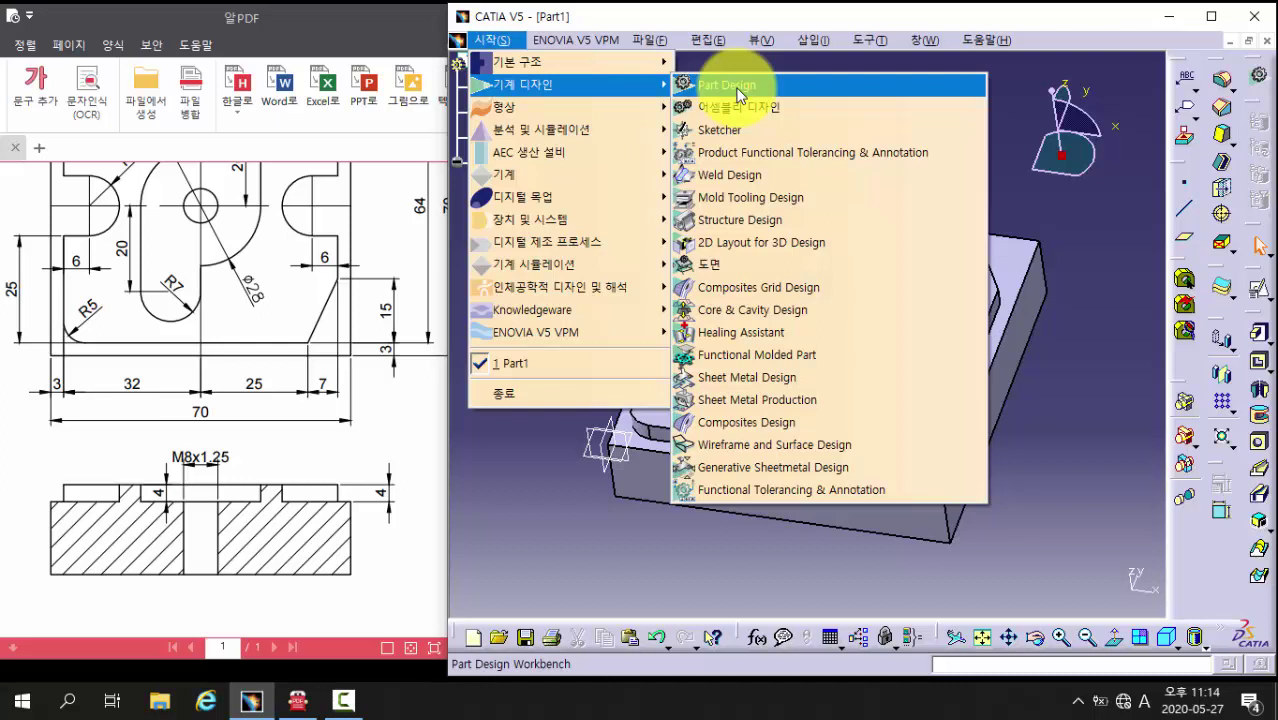
{"action": "left_click", "coordinate": [737, 90]}
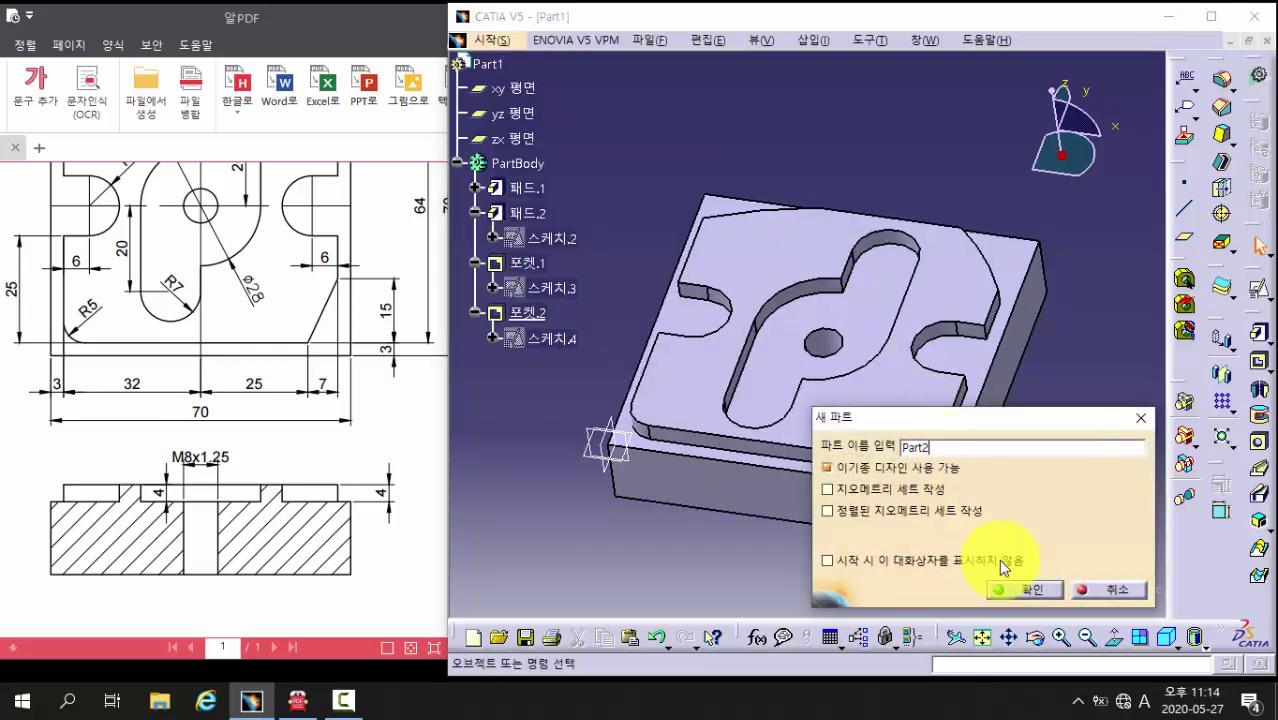
{"action": "left_click", "coordinate": [1024, 591]}
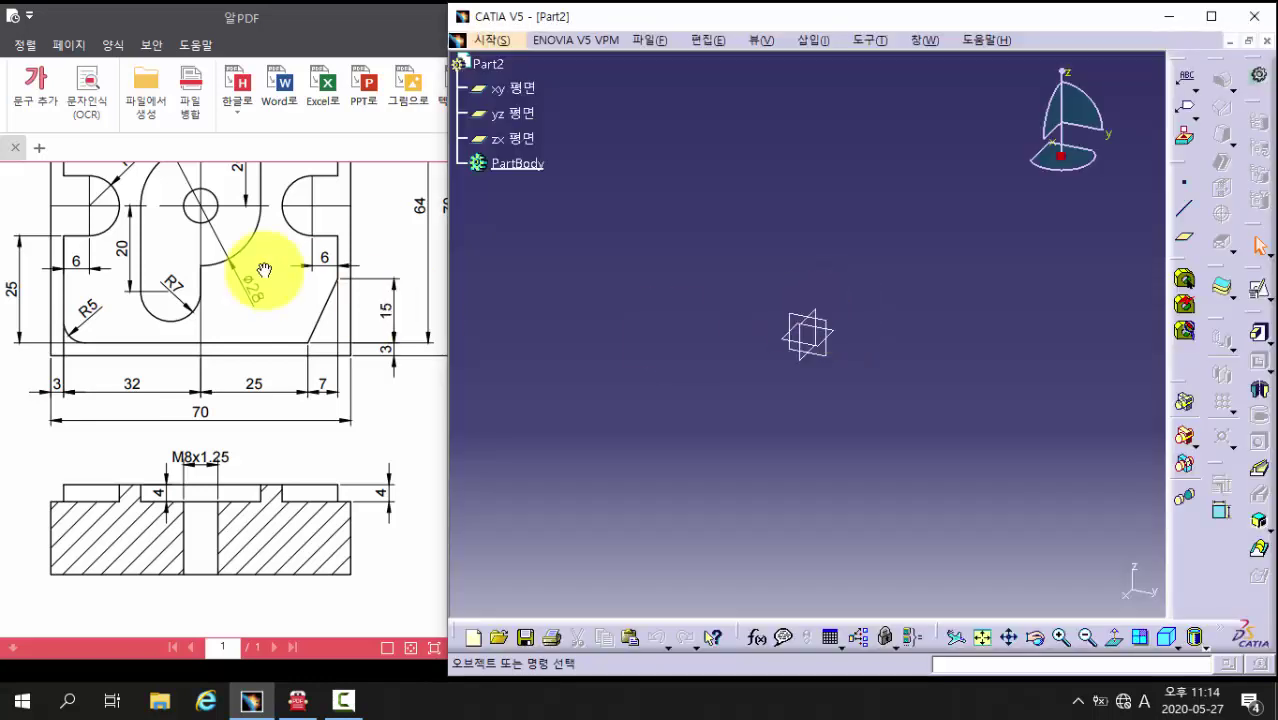
Step: Bring the drawing's plan view into sight and open a positioned sketch on the xy plane of the new part
{"action": "left_click", "coordinate": [263, 261]}
{"action": "mouse_move", "coordinate": [263, 261]}
{"action": "left_mouse_down"}
{"action": "mouse_move", "coordinate": [265, 342]}
{"action": "mouse_move", "coordinate": [300, 414]}
{"action": "left_mouse_up"}
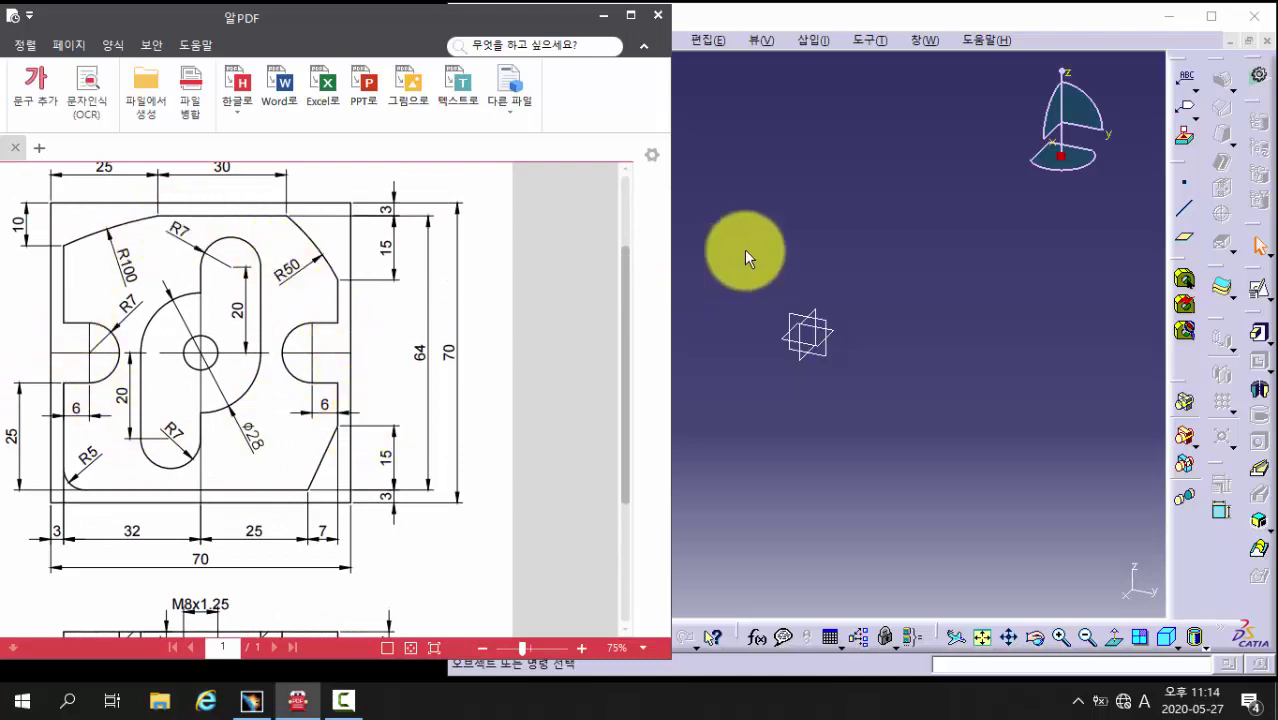
{"action": "left_click", "coordinate": [796, 222]}
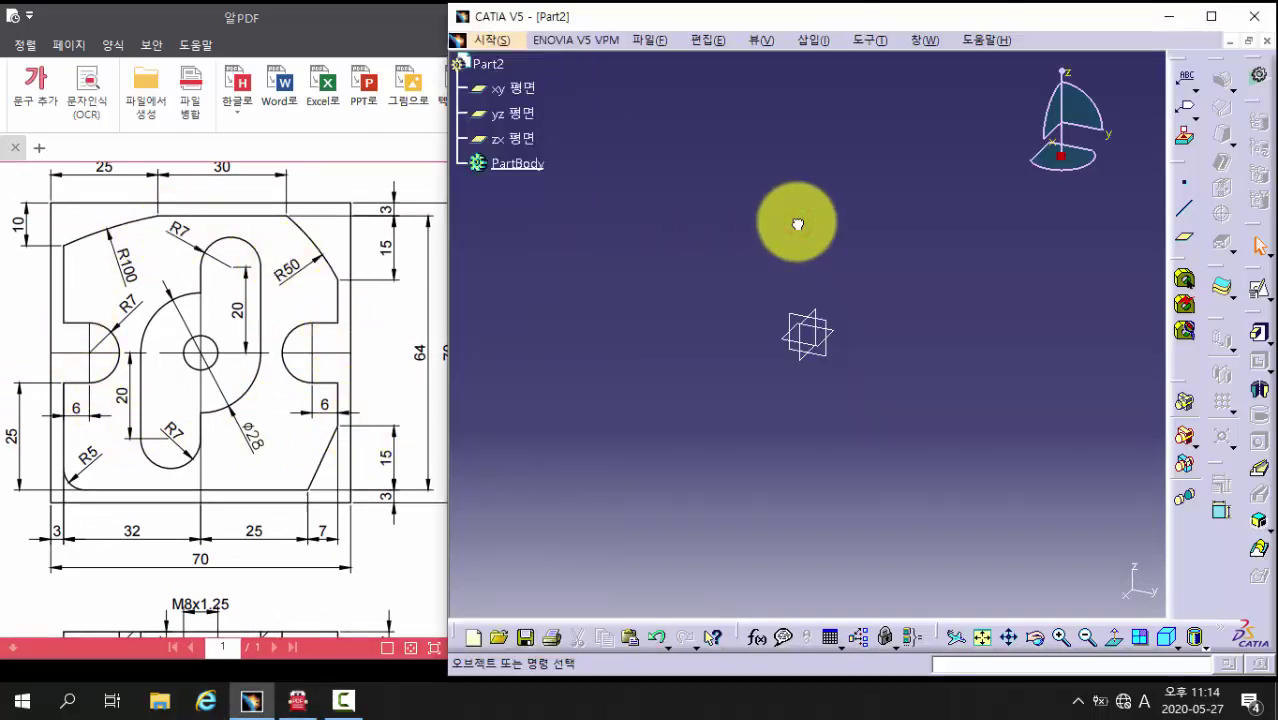
{"action": "left_click", "coordinate": [1255, 292]}
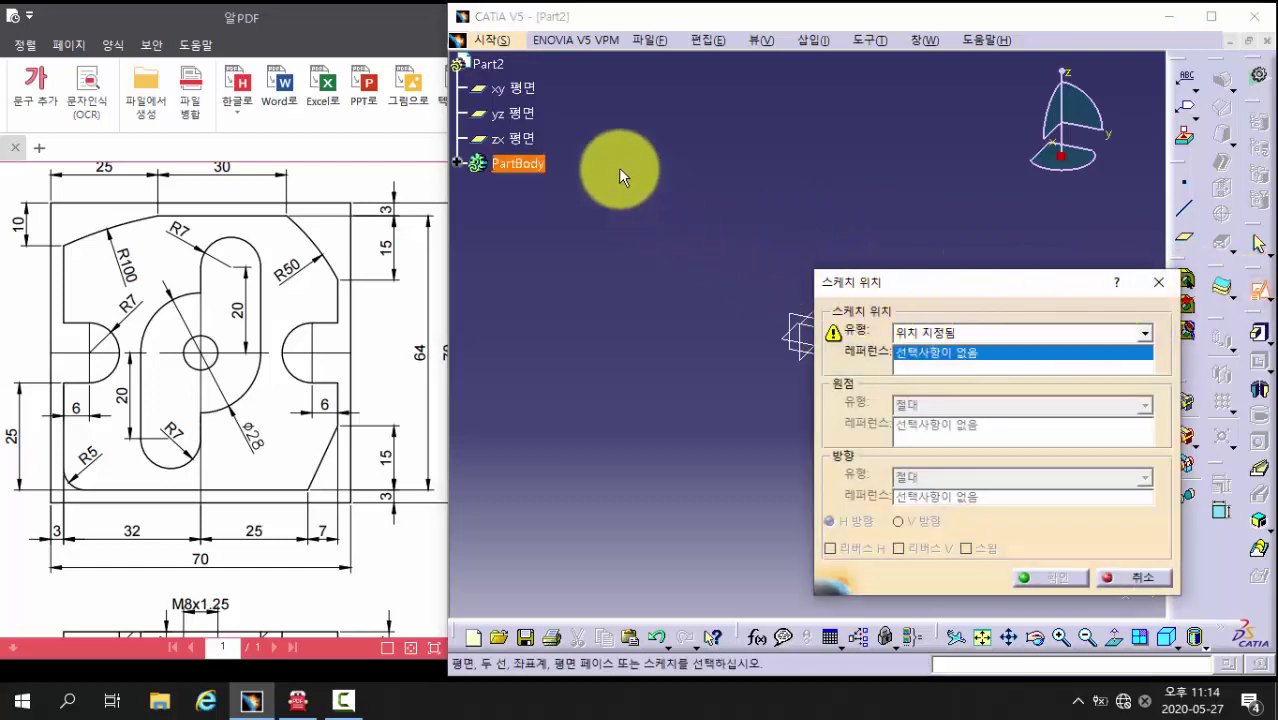
{"action": "left_click", "coordinate": [545, 92]}
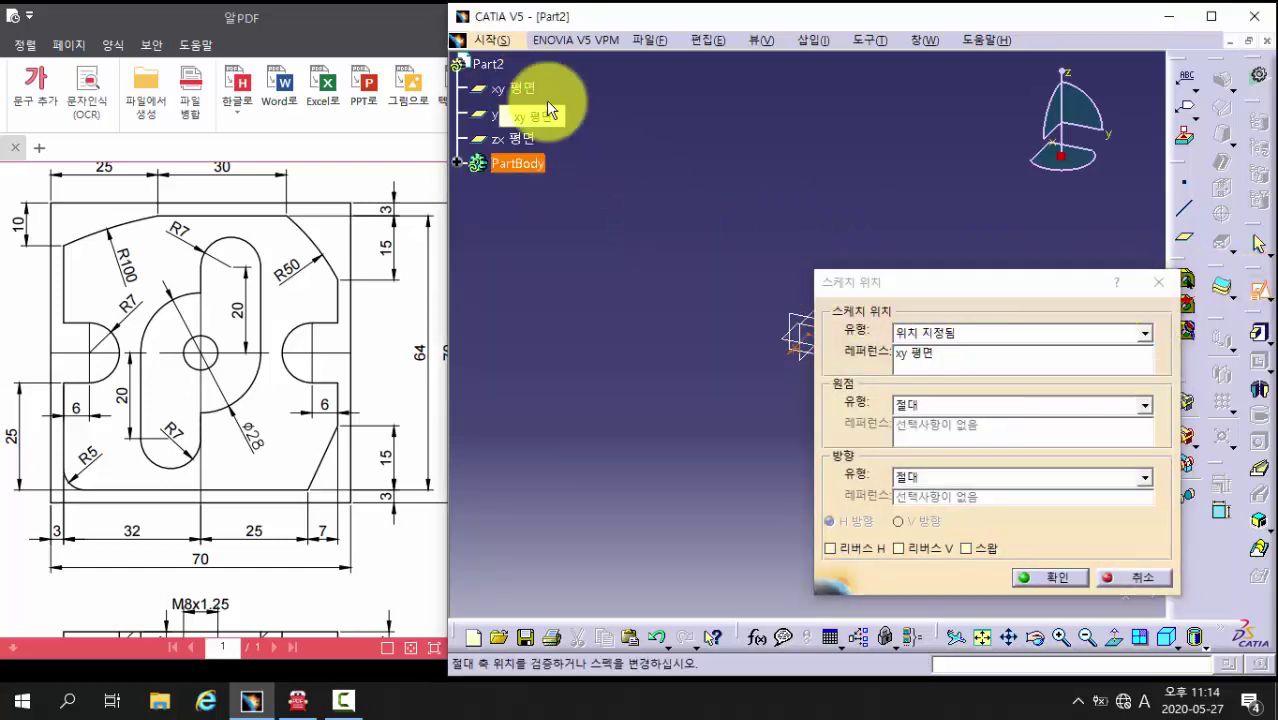
{"action": "left_click", "coordinate": [1047, 577]}
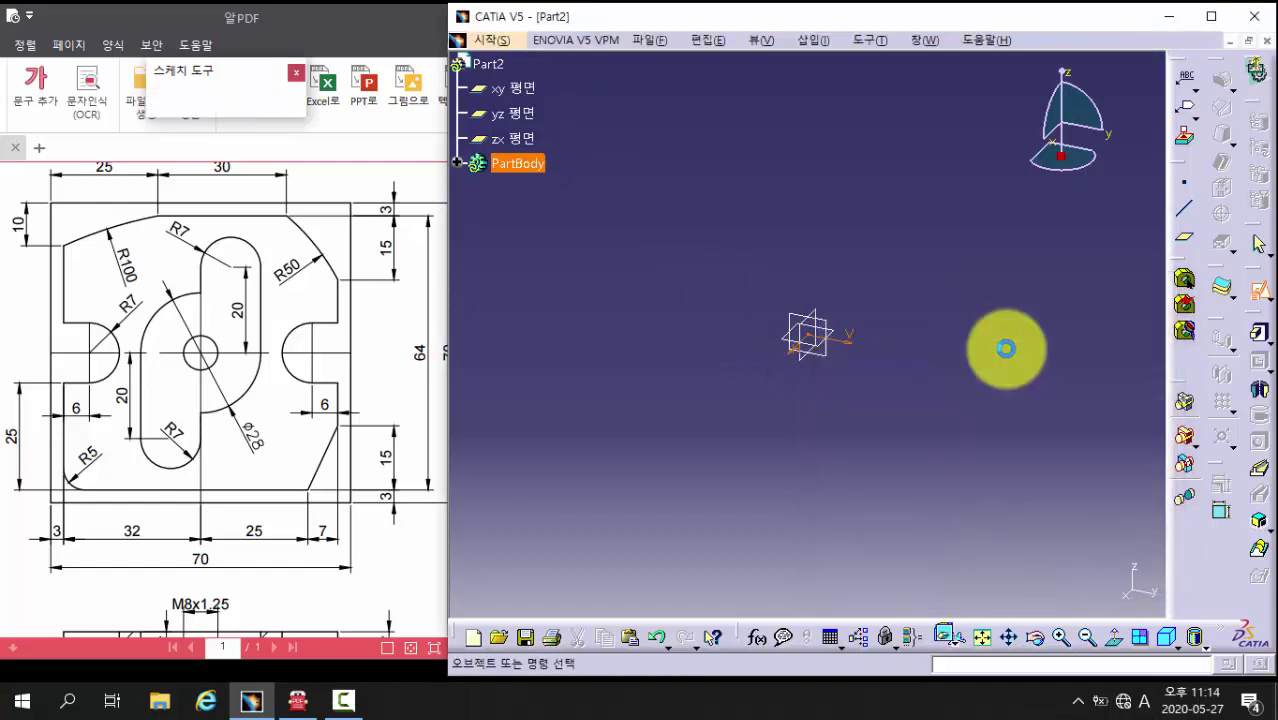
Step: Sketch a rectangle for the plate outline with its lower-left corner at the sketch origin
{"action": "mouse_move", "coordinate": [991, 317]}
{"action": "middle_mouse_down"}
{"action": "mouse_move", "coordinate": [941, 300]}
{"action": "mouse_move", "coordinate": [858, 350]}
{"action": "middle_mouse_up"}
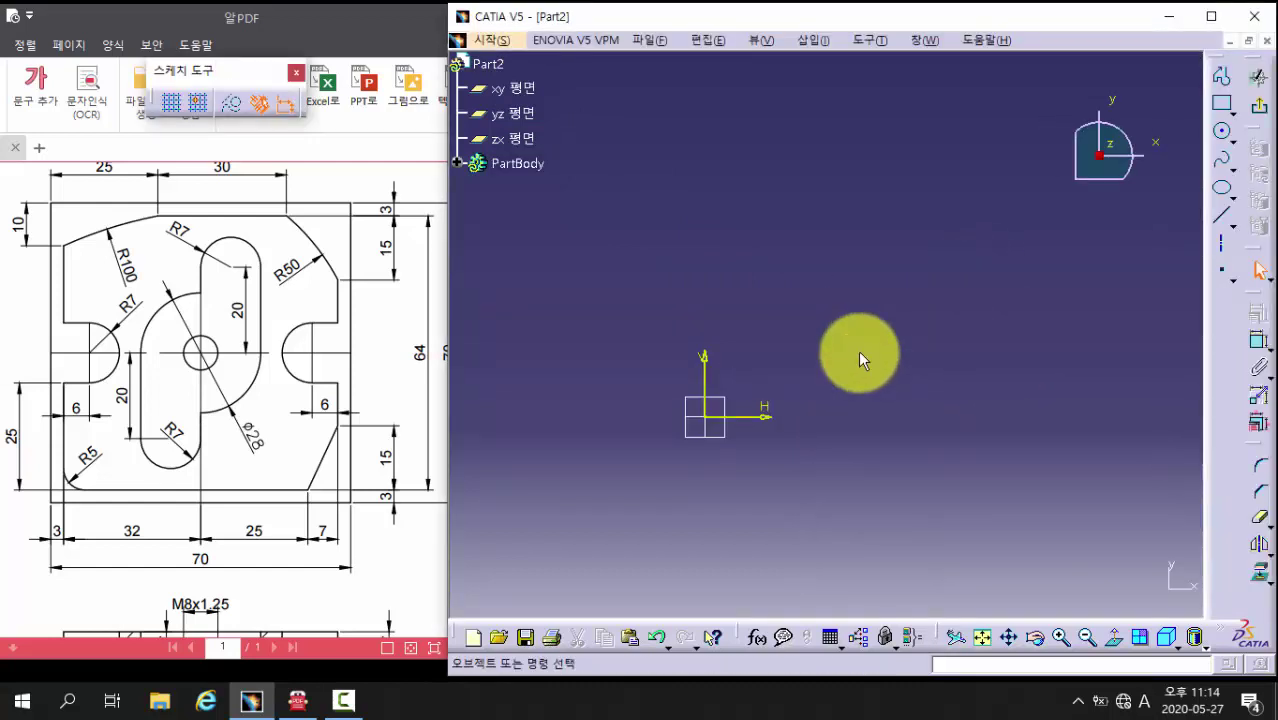
{"action": "left_click", "coordinate": [1221, 103]}
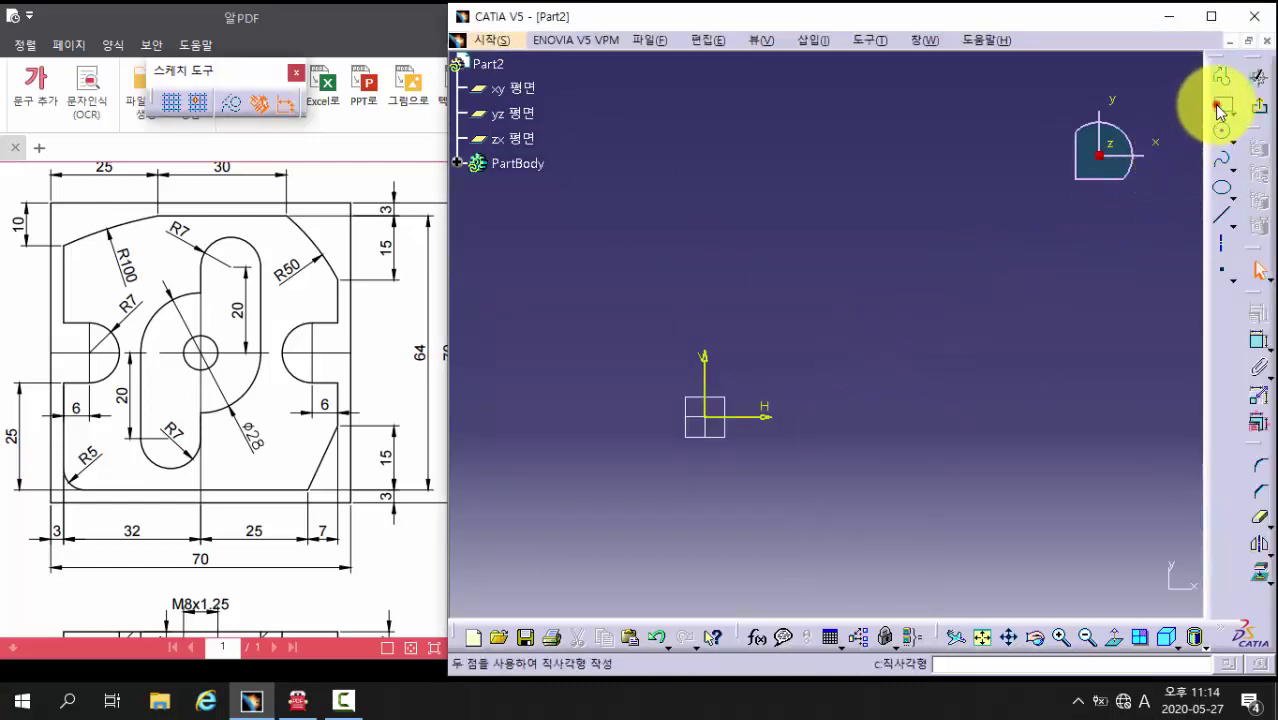
{"action": "left_click", "coordinate": [705, 417]}
{"action": "left_click", "coordinate": [937, 212]}
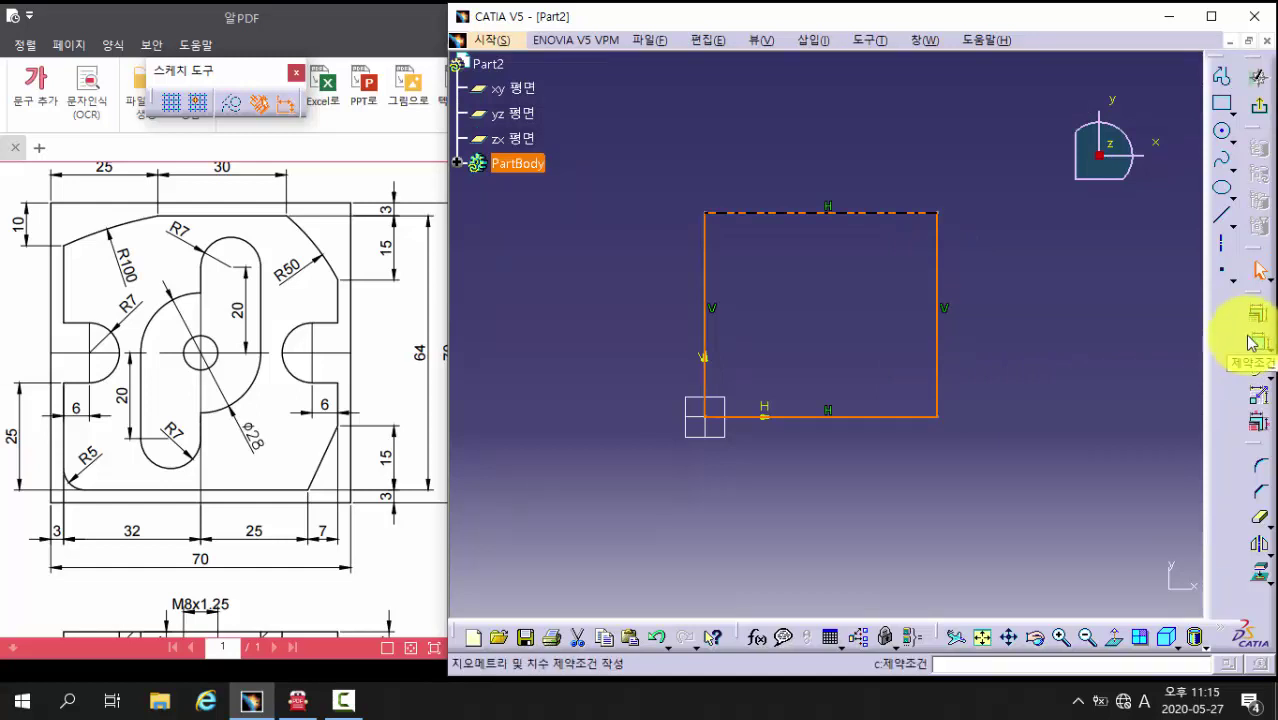
{"action": "left_click", "coordinate": [1100, 346]}
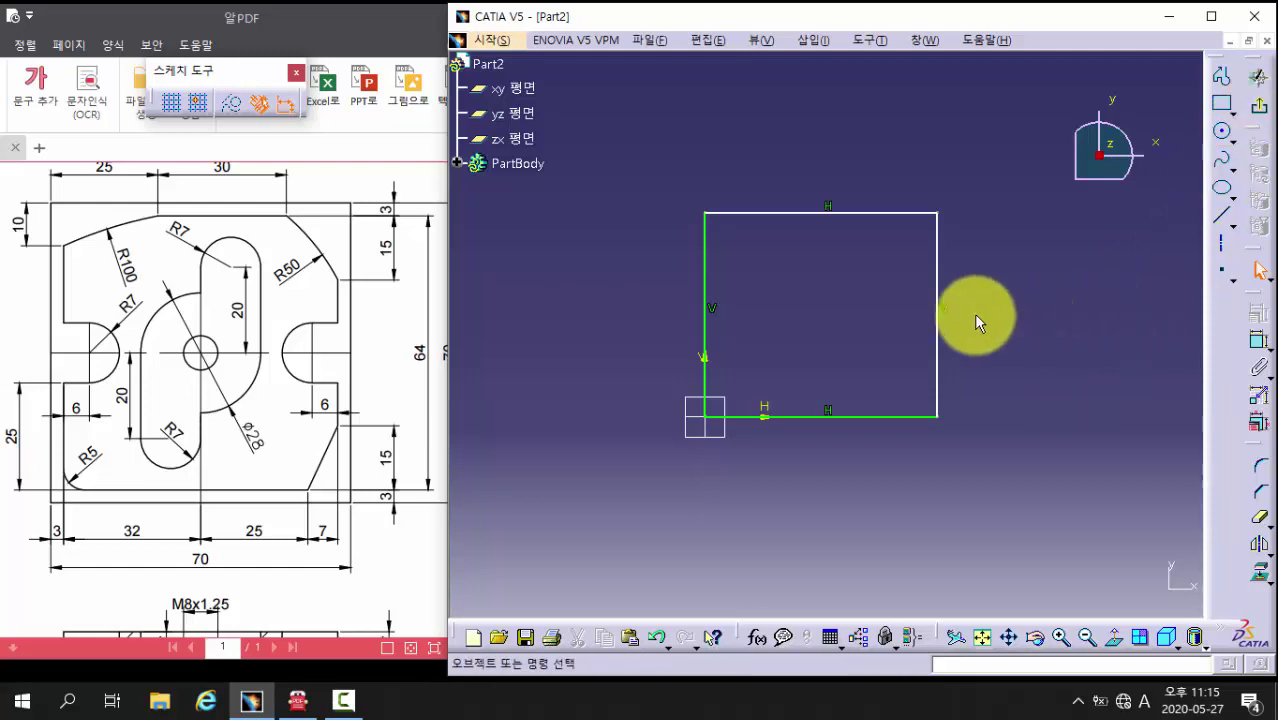
Step: Sketch a second, slightly smaller rectangle inside the plate outline, leaving a narrow margin on all four sides
{"action": "middle_click_drag", "start_coordinate": [973, 313], "coordinate": [1000, 262]}
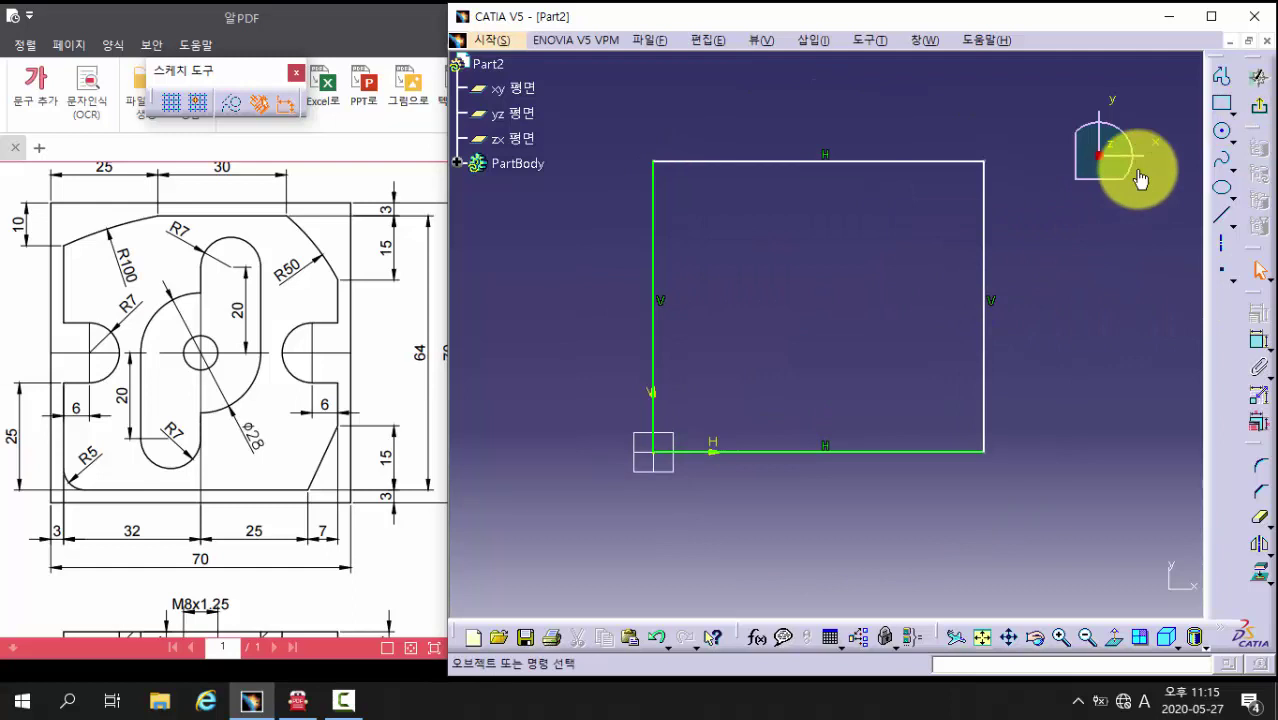
{"action": "left_click", "coordinate": [1221, 103]}
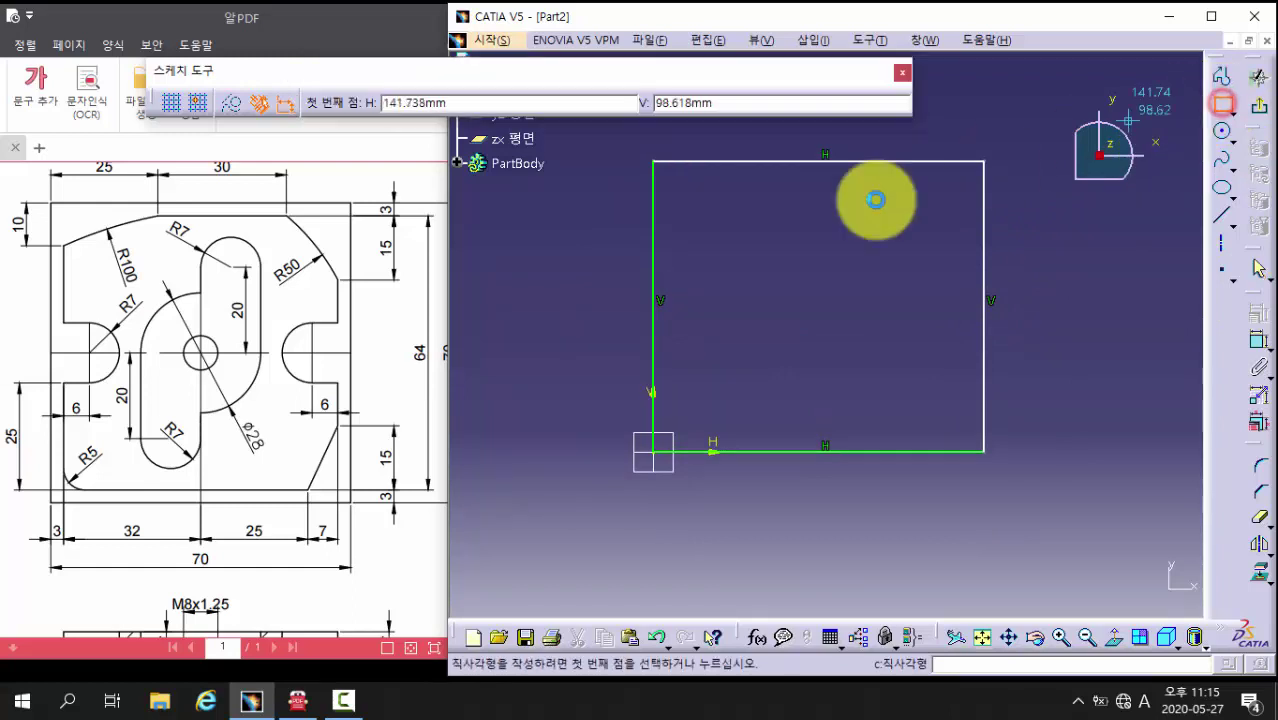
{"action": "left_click", "coordinate": [685, 197]}
{"action": "left_click", "coordinate": [948, 421]}
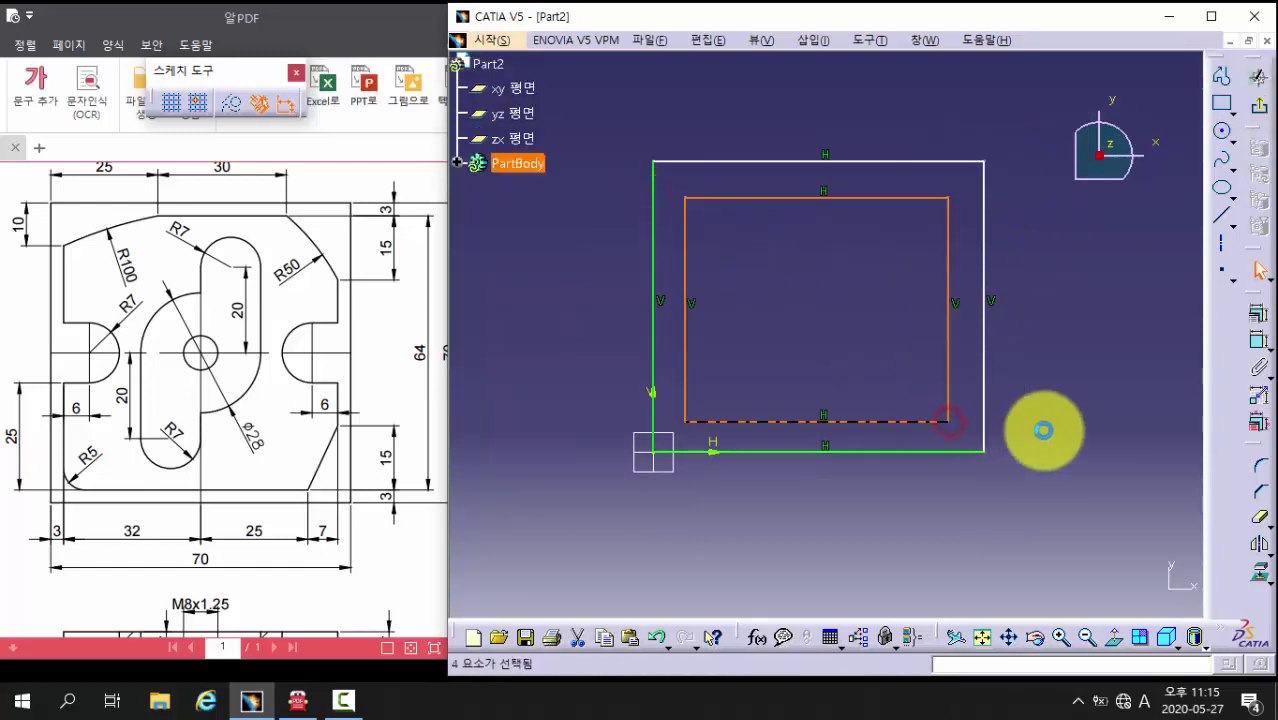
{"action": "left_click", "coordinate": [1056, 421]}
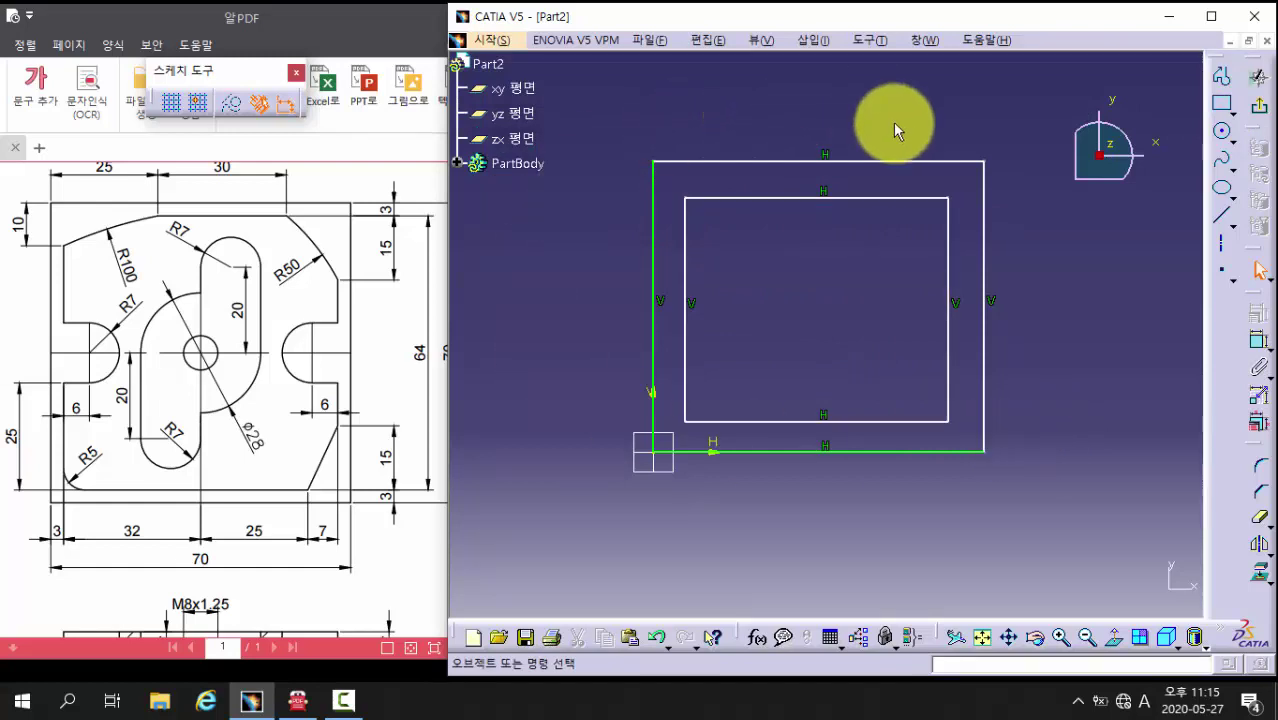
Step: Round the inner rectangle's upper-left corner with a radius of about 15 mm
{"action": "left_click", "coordinate": [1258, 469]}
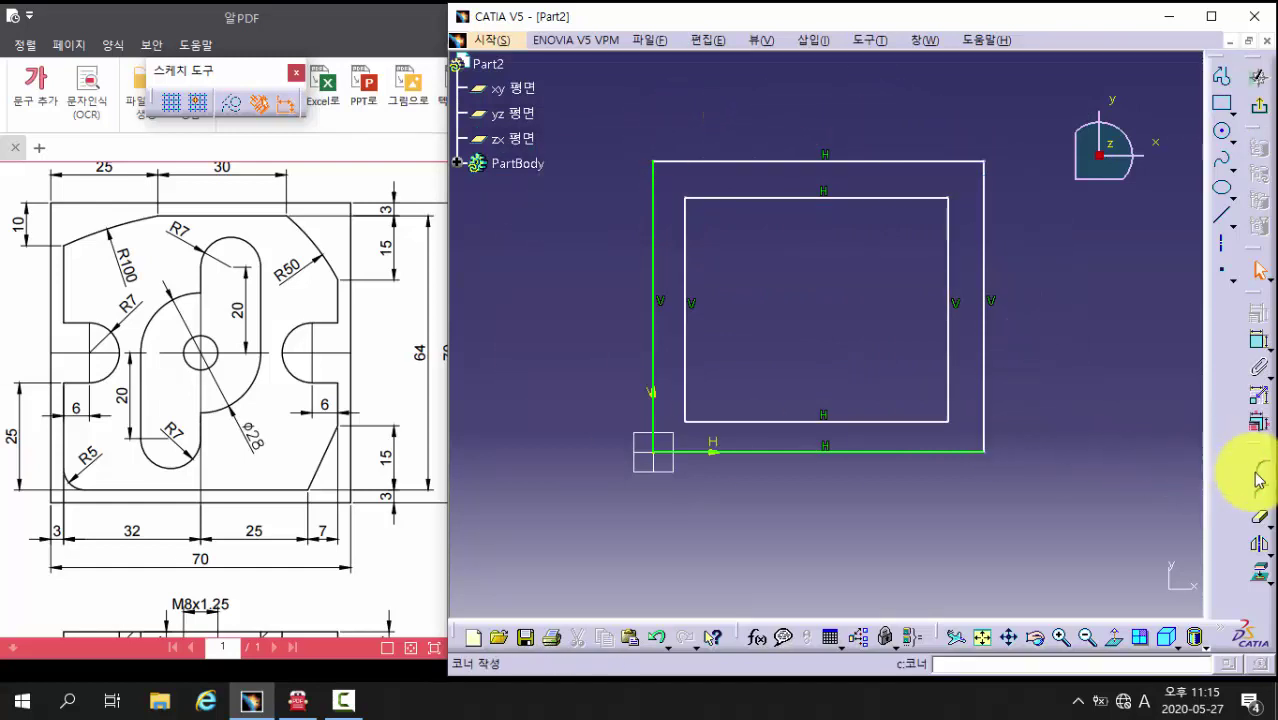
{"action": "left_click", "coordinate": [1263, 472]}
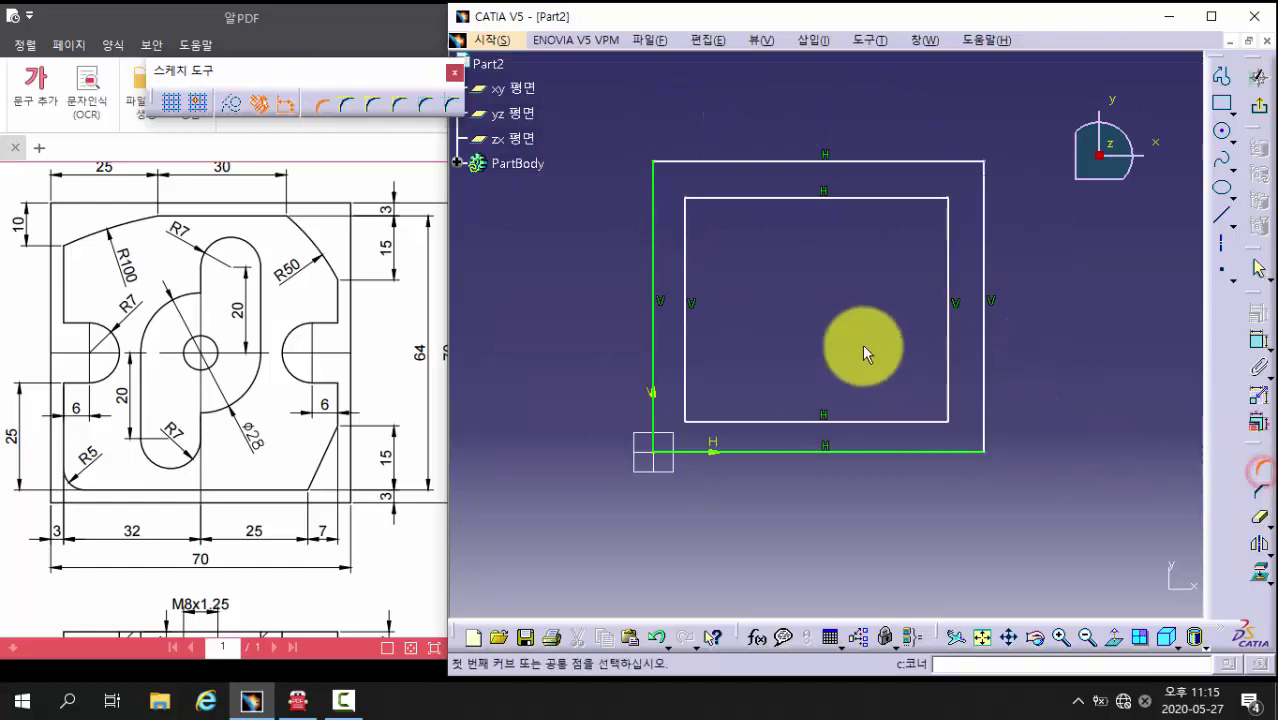
{"action": "left_click", "coordinate": [725, 199]}
{"action": "left_click", "coordinate": [685, 214]}
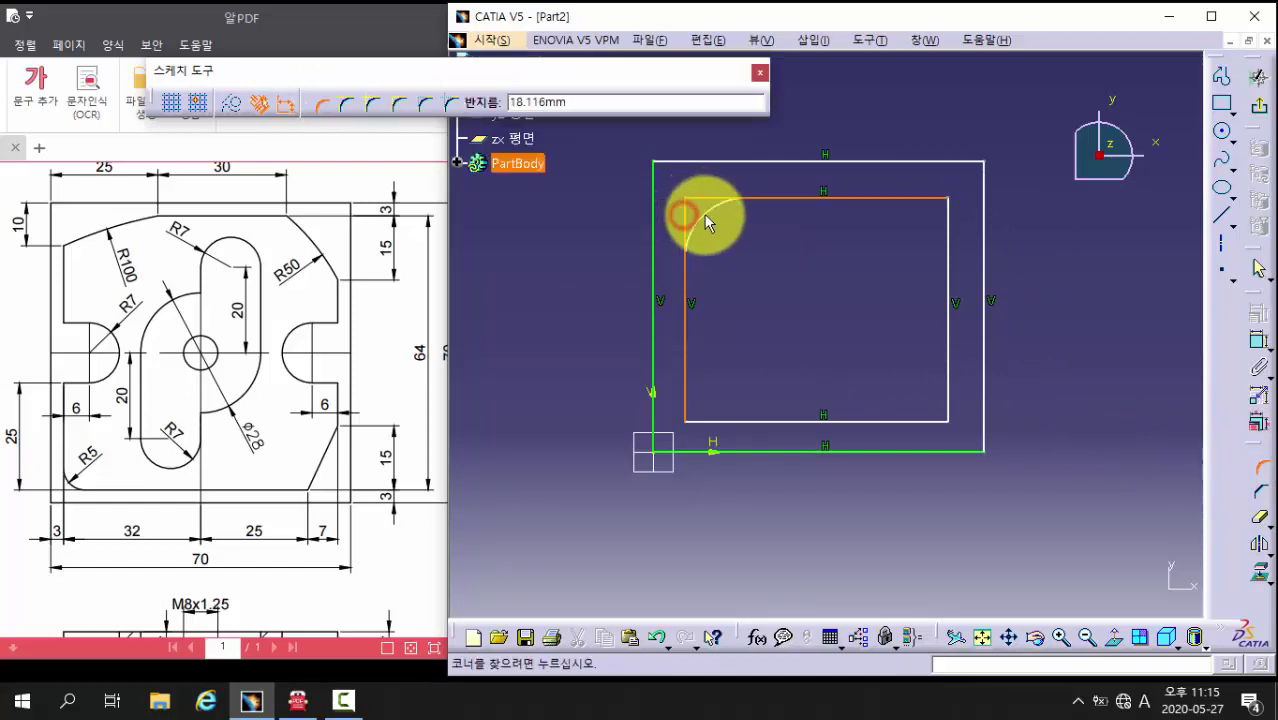
{"action": "left_click", "coordinate": [701, 210]}
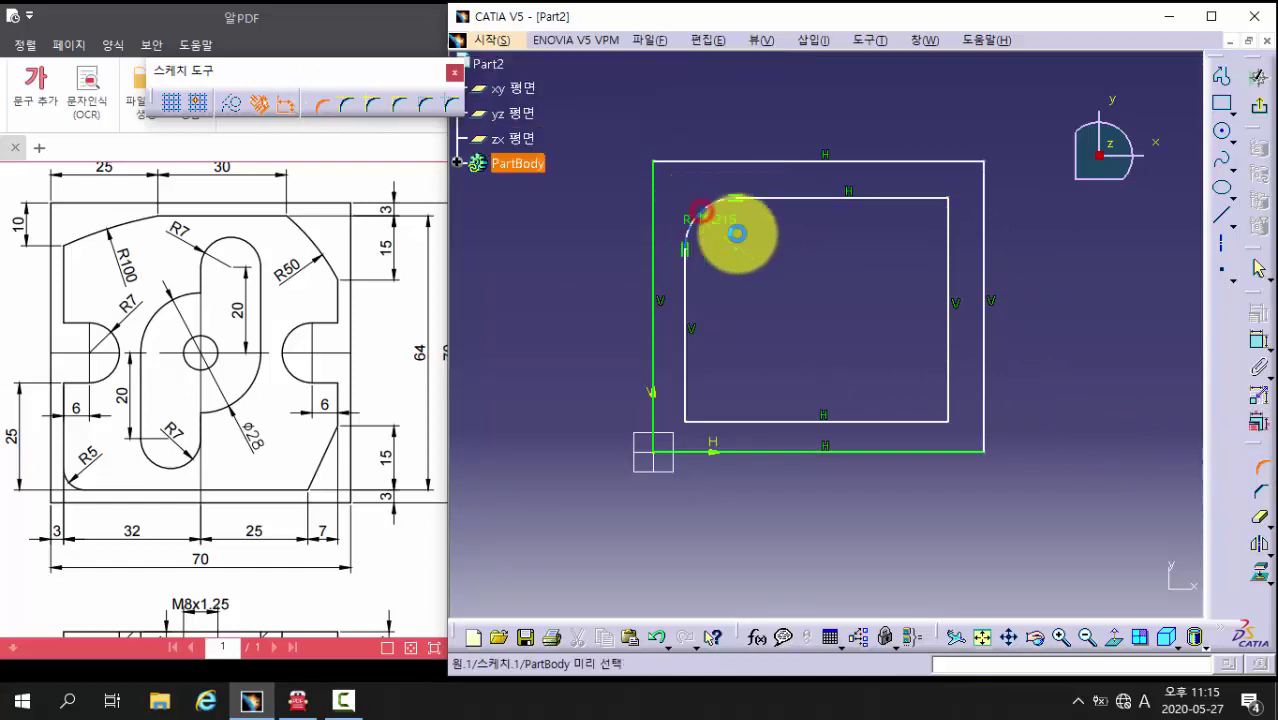
Step: Chamfer the inner rectangle's upper-right corner at 45° with a length of about 25 mm
{"action": "left_click", "coordinate": [1259, 491]}
{"action": "left_click", "coordinate": [912, 199]}
{"action": "left_click", "coordinate": [947, 234]}
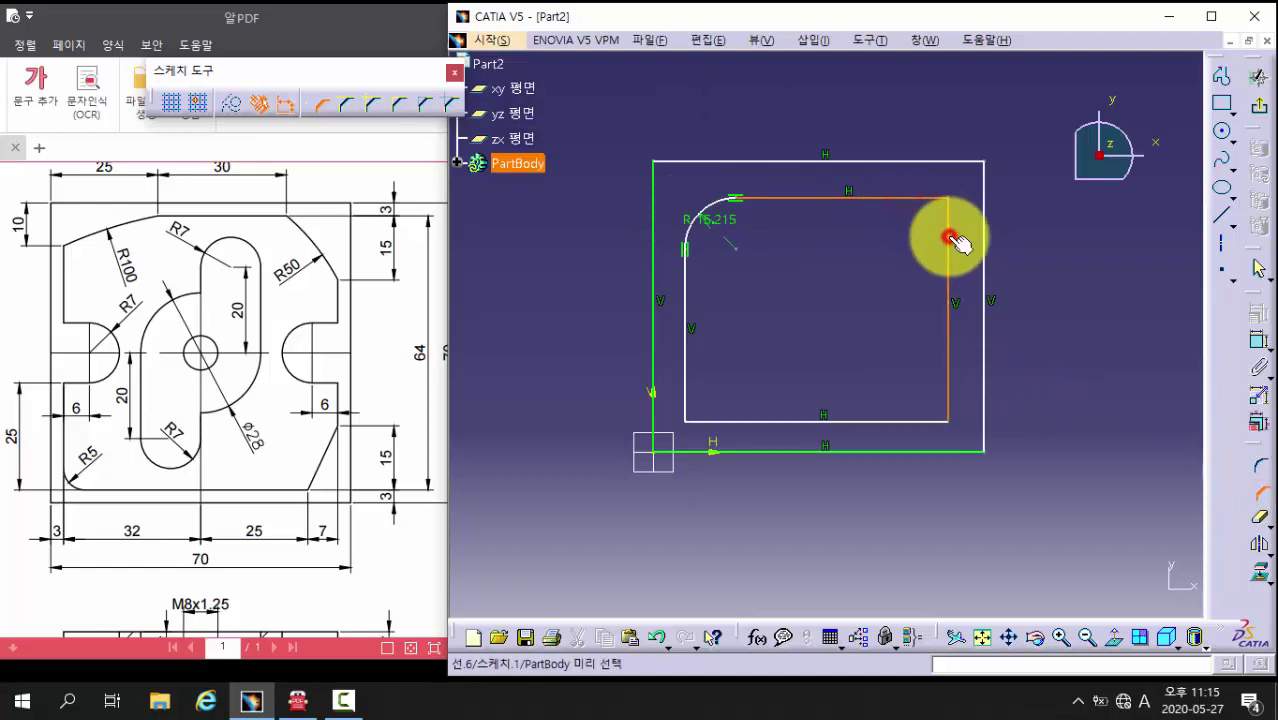
{"action": "left_click", "coordinate": [921, 222]}
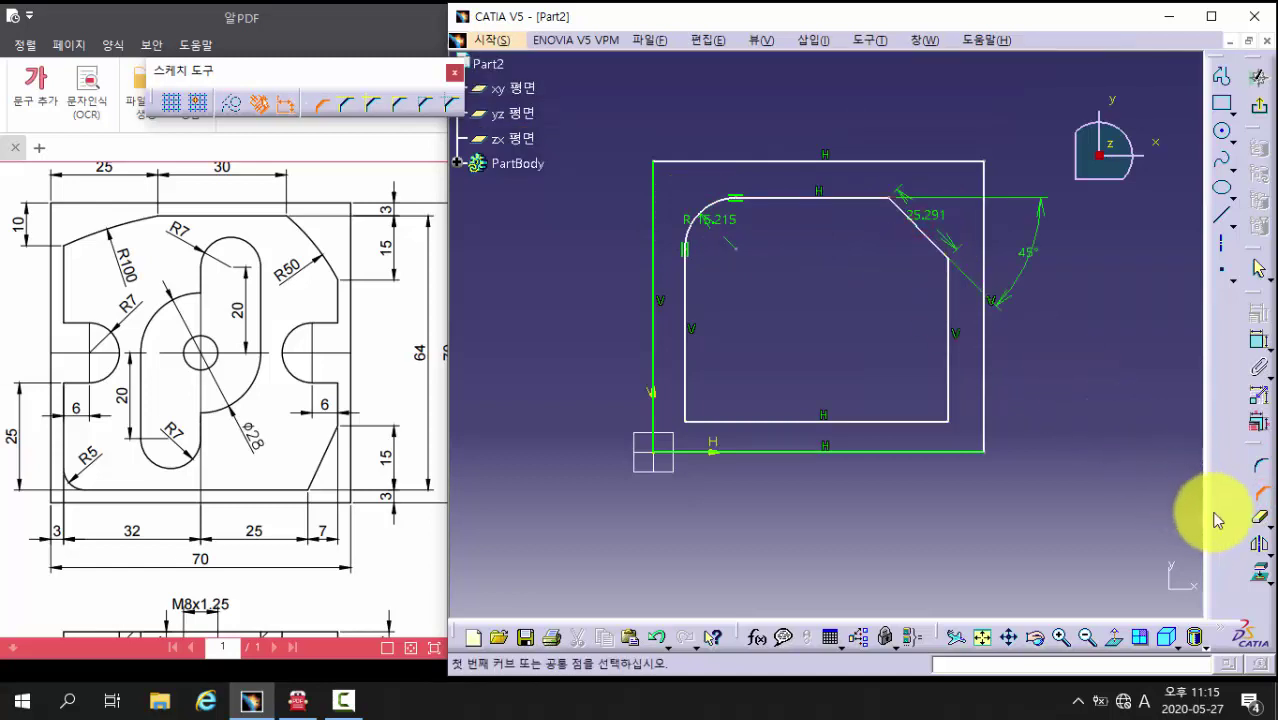
Step: Chamfer the inner rectangle's lower-left corner at 45° with a length of about 21 mm
{"action": "left_click", "coordinate": [1259, 517]}
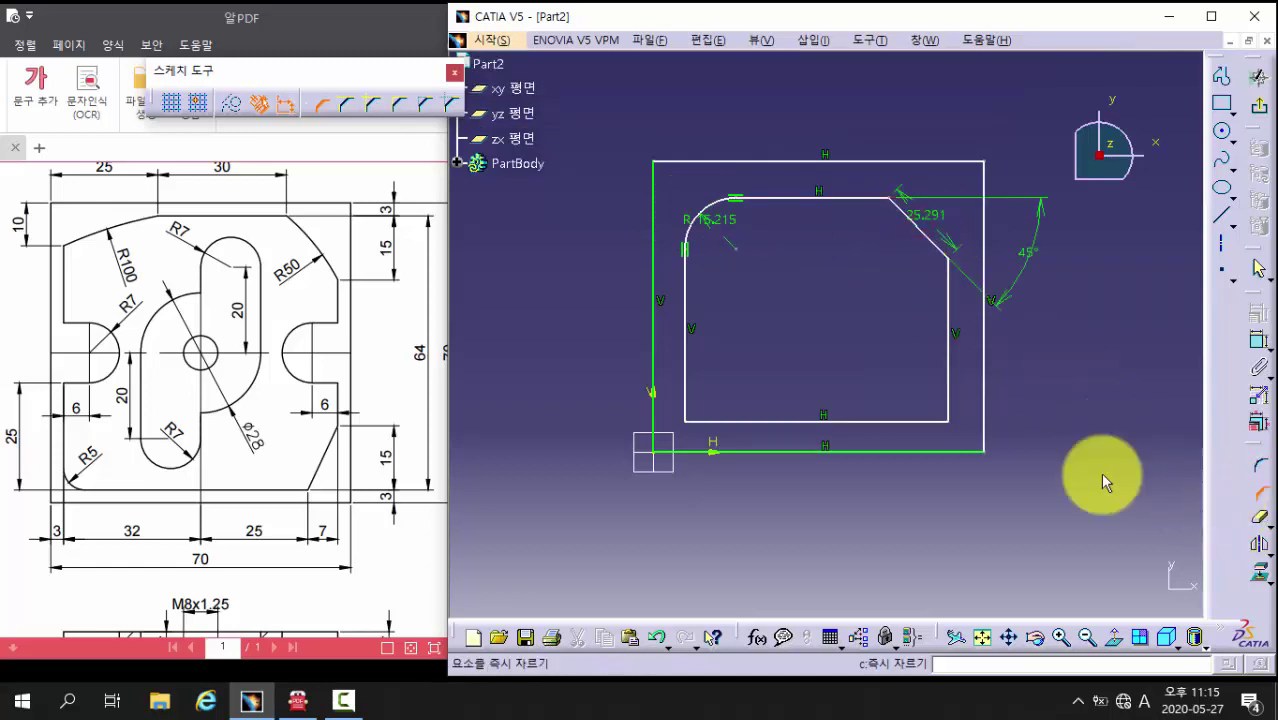
{"action": "left_click", "coordinate": [686, 386]}
{"action": "left_click", "coordinate": [706, 421]}
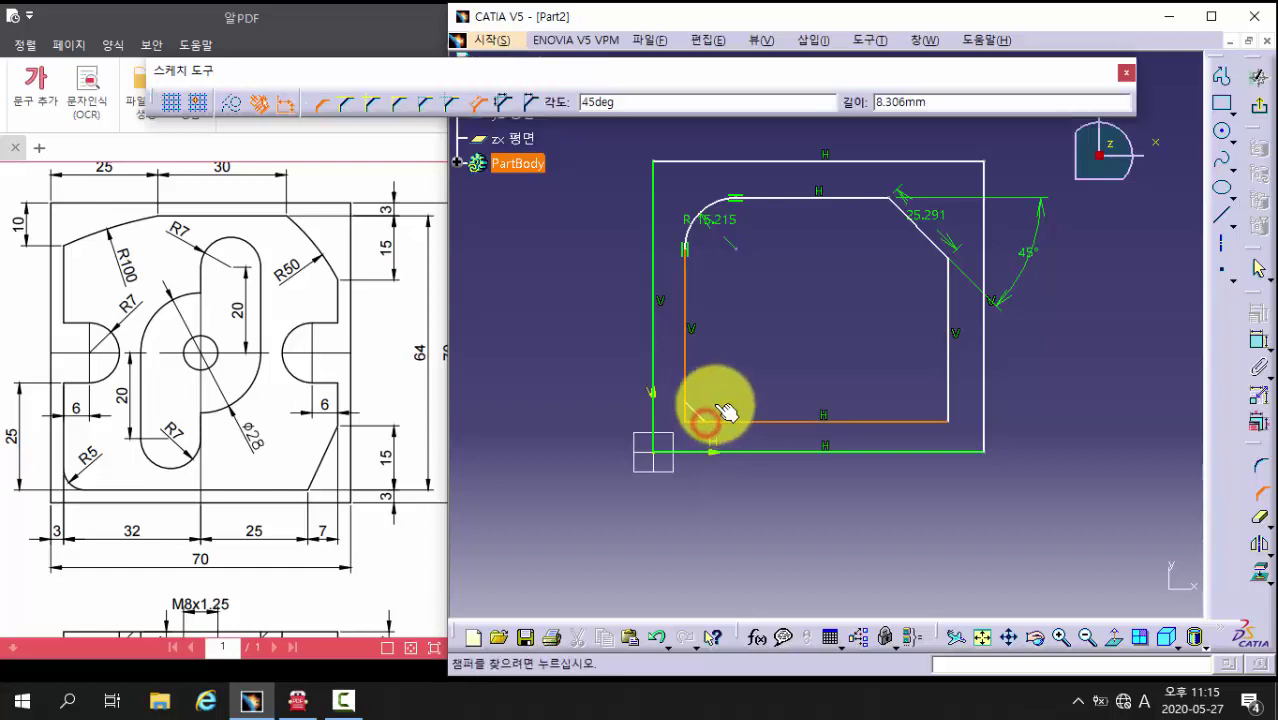
{"action": "left_click", "coordinate": [720, 400]}
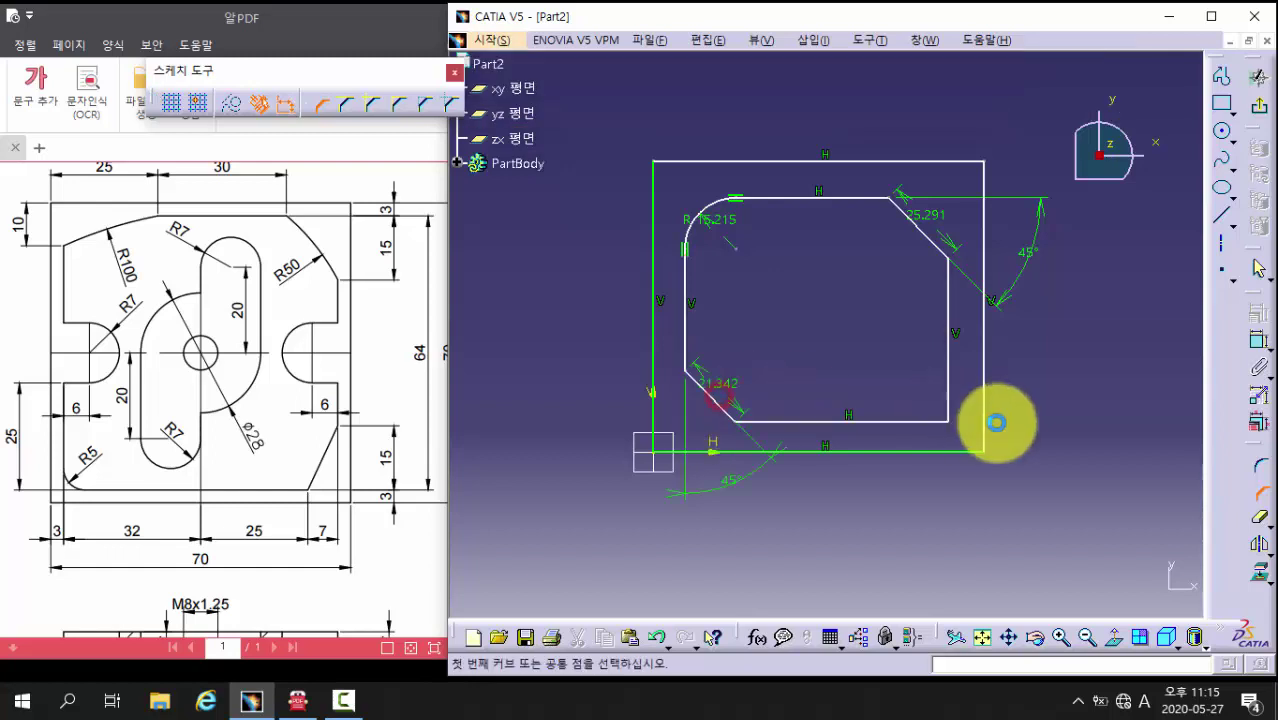
Step: Round the inner rectangle's lower-right corner with a radius of about 15 mm
{"action": "left_click", "coordinate": [1261, 468]}
{"action": "left_click", "coordinate": [938, 421]}
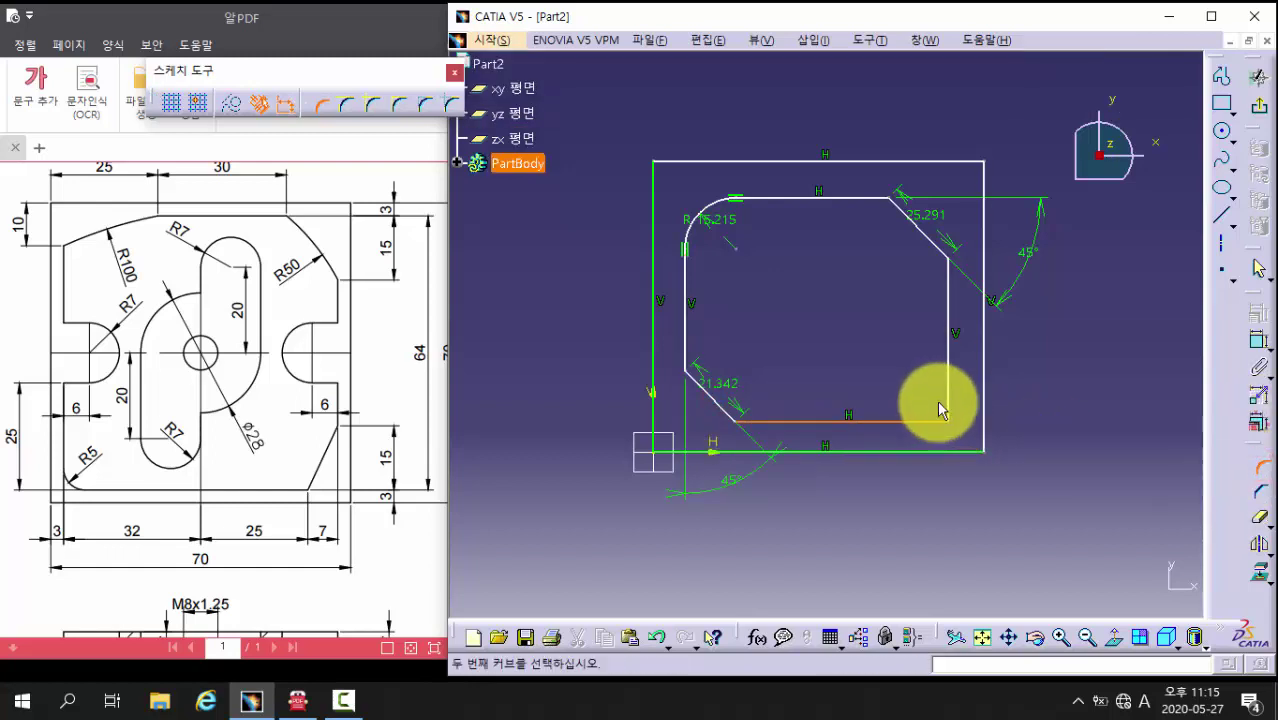
{"action": "left_click", "coordinate": [948, 402]}
{"action": "left_click", "coordinate": [933, 400]}
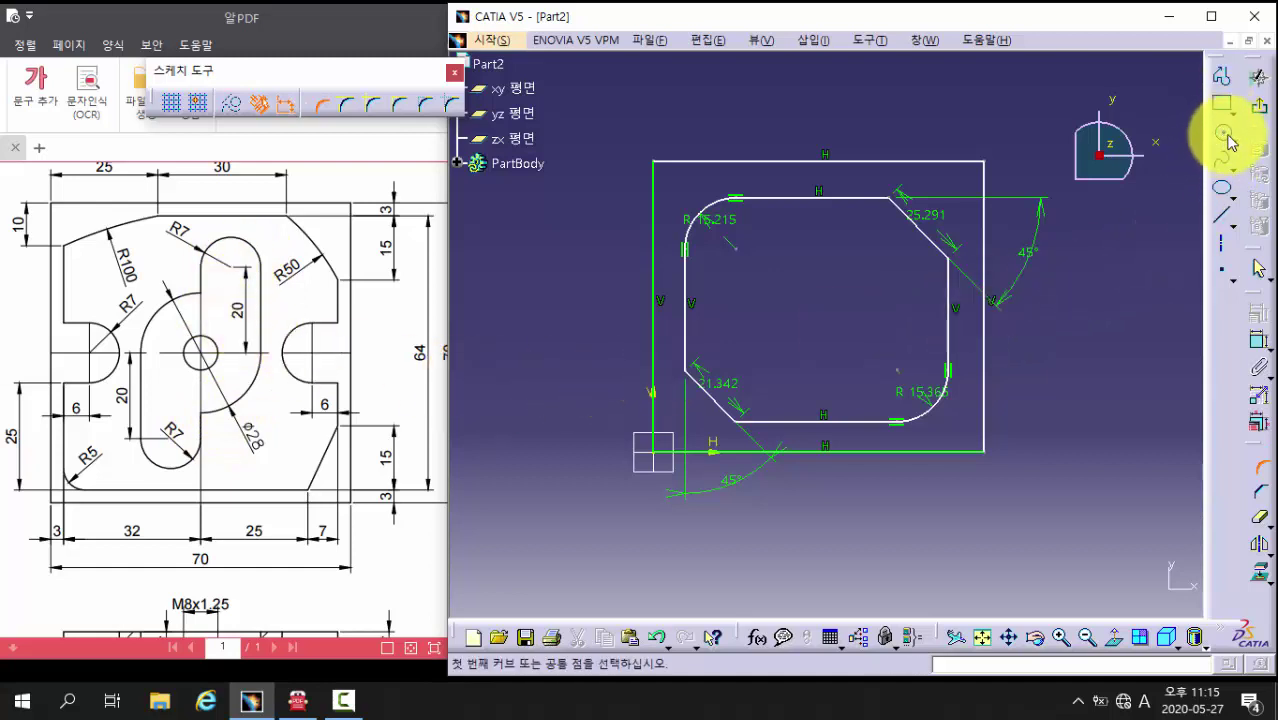
Step: Sketch a narrow upright rectangle about 16 by 44 mm in the middle of the inner profile
{"action": "left_click", "coordinate": [1222, 103]}
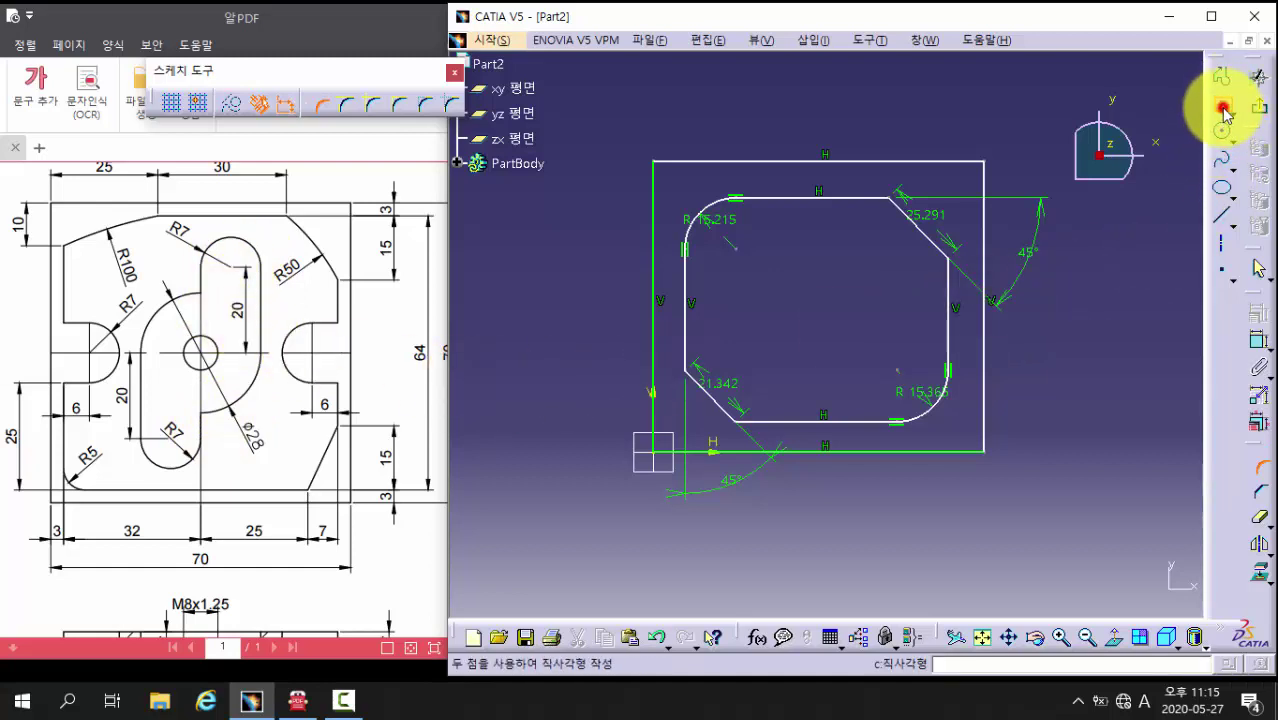
{"action": "left_click", "coordinate": [799, 236]}
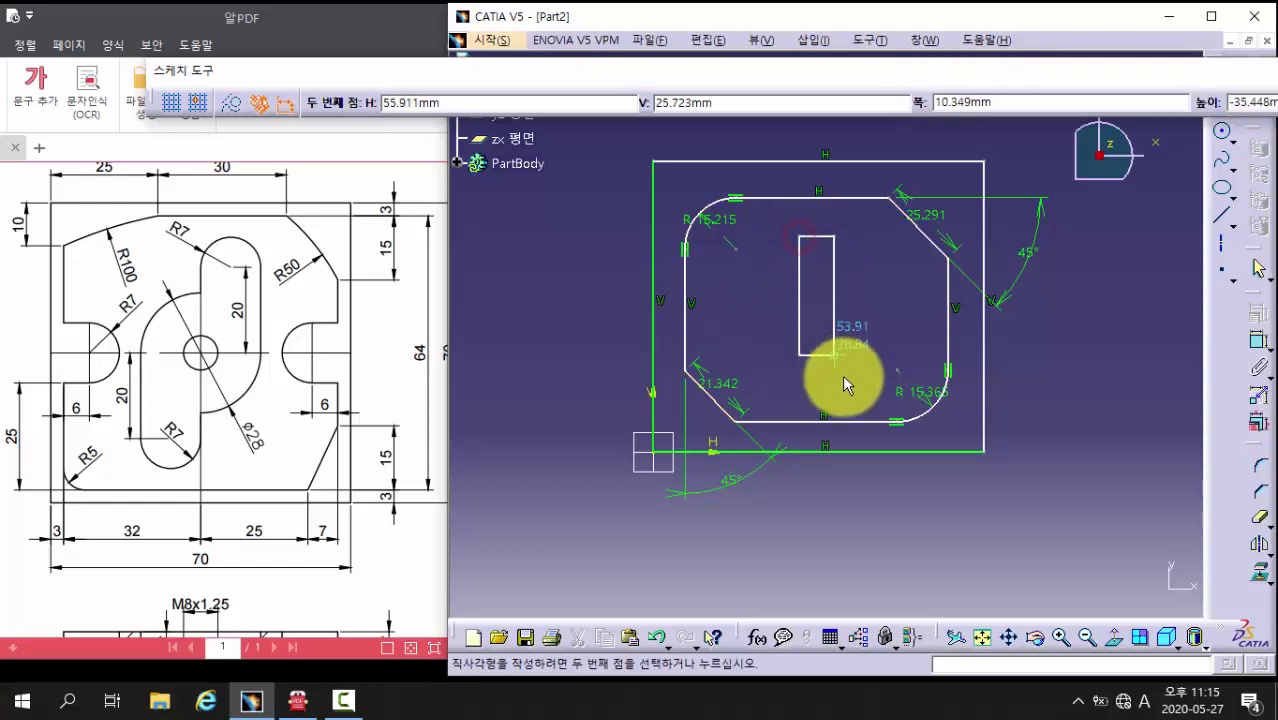
{"action": "left_click", "coordinate": [853, 387]}
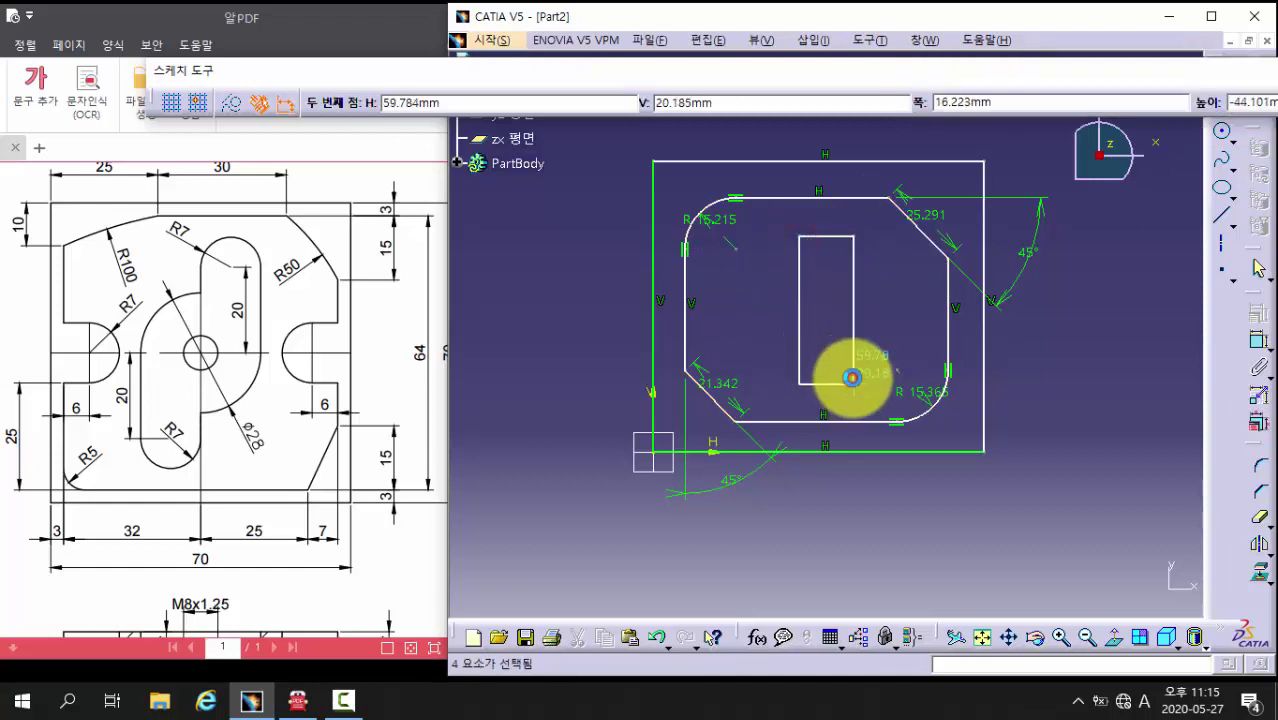
Step: Sketch a circle centred inside the narrow rectangle and large enough to cross both of its long sides
{"action": "left_click", "coordinate": [1223, 139]}
{"action": "left_click", "coordinate": [826, 304]}
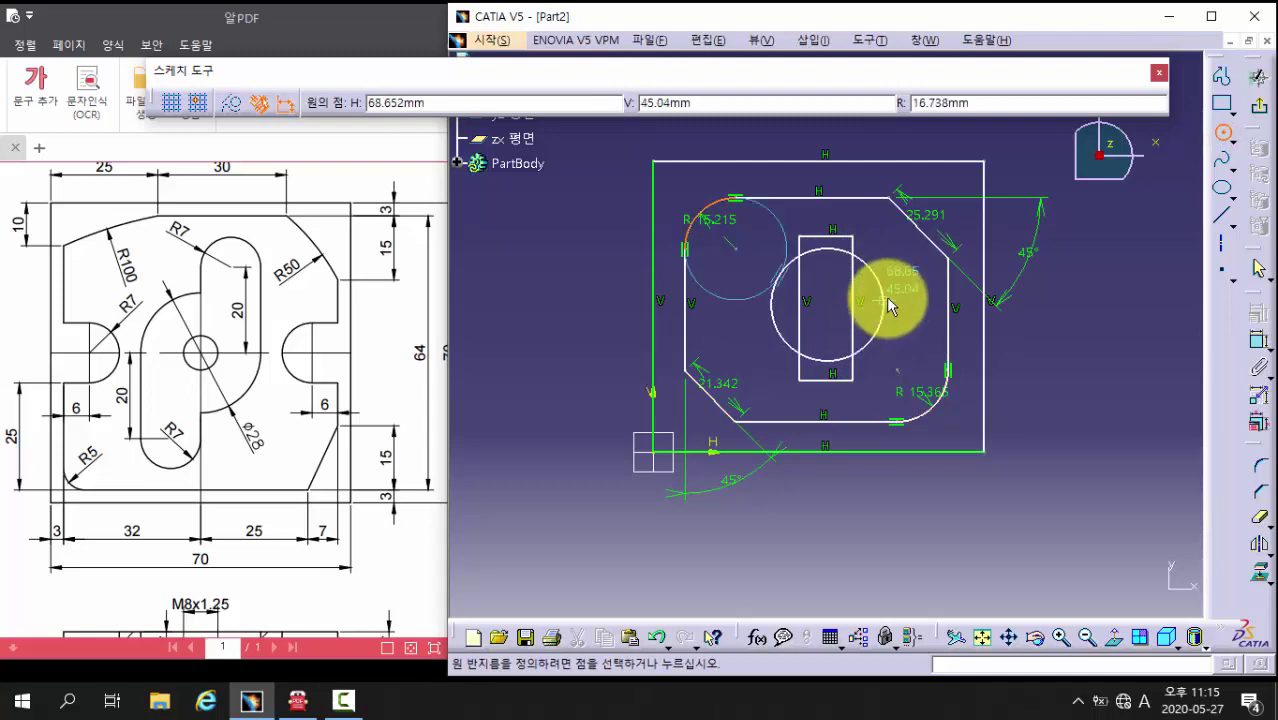
{"action": "middle_click_drag", "start_coordinate": [873, 303], "coordinate": [910, 220], "text": "ctrl"}
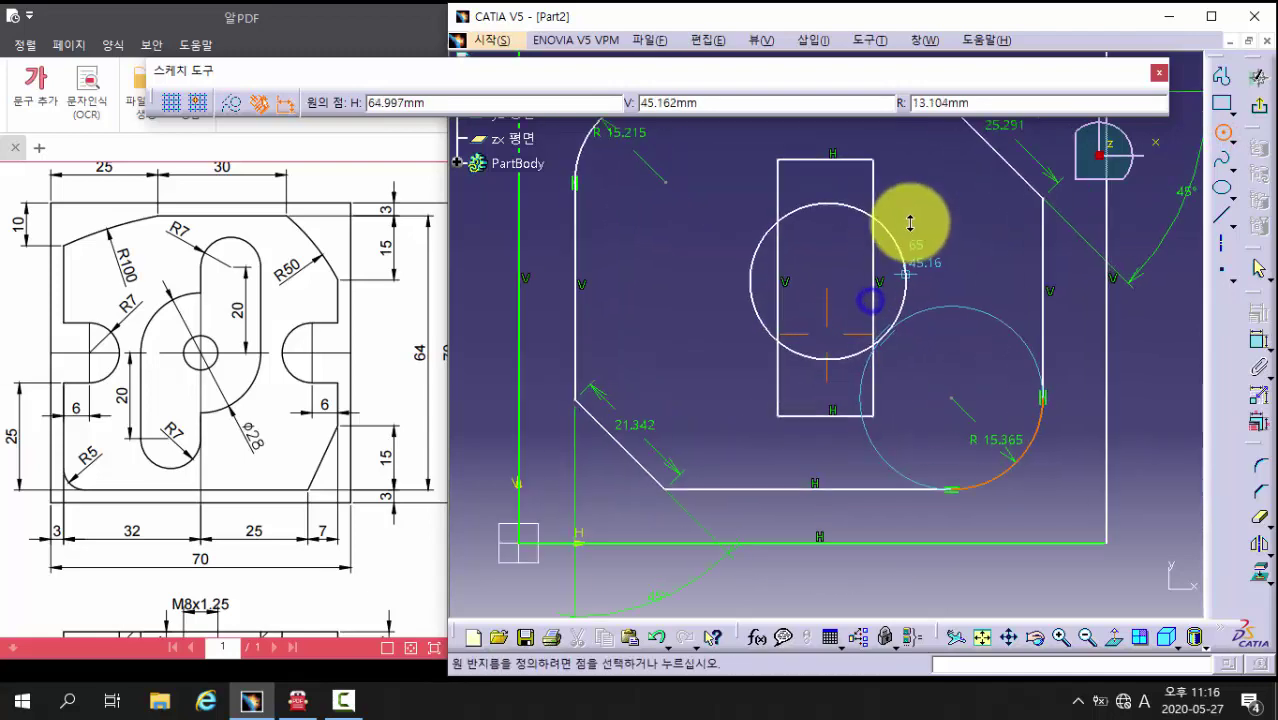
{"action": "left_click", "coordinate": [917, 281]}
Step: Trim the overlapping segments of the circle and the narrow rectangle, leaving only their combined outer outline
{"action": "left_click", "coordinate": [1260, 522]}
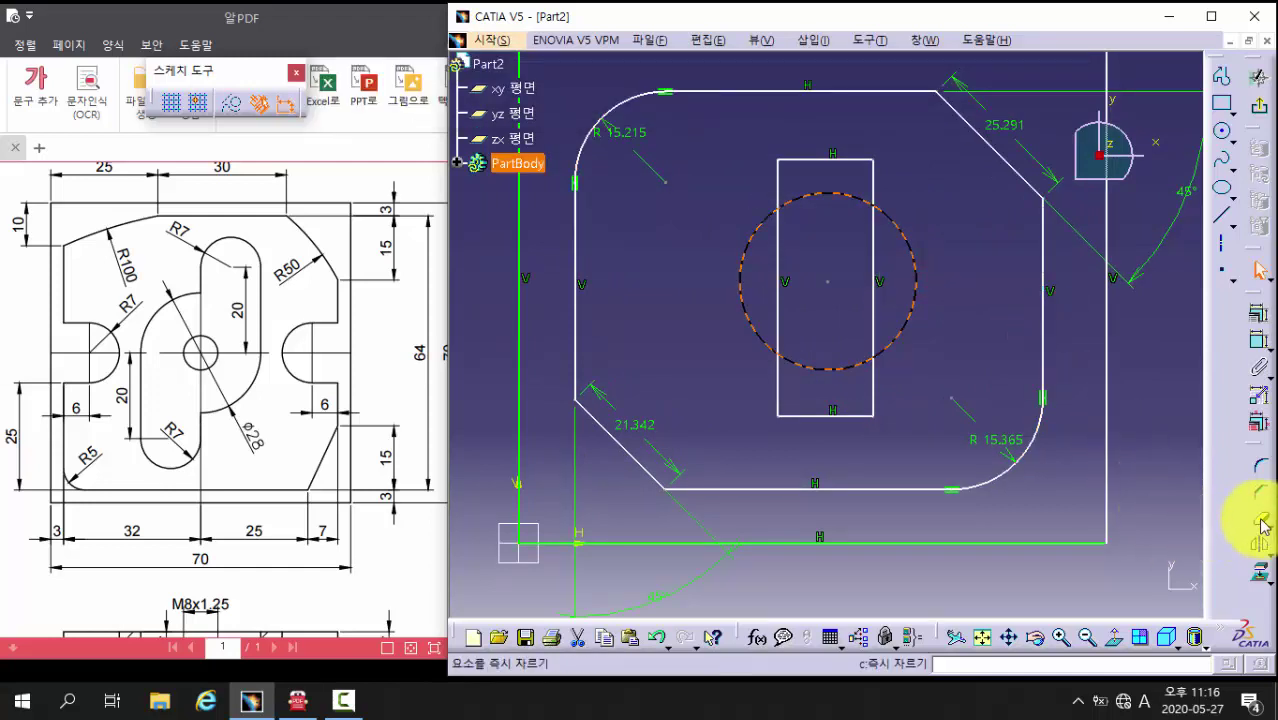
{"action": "left_click", "coordinate": [860, 365]}
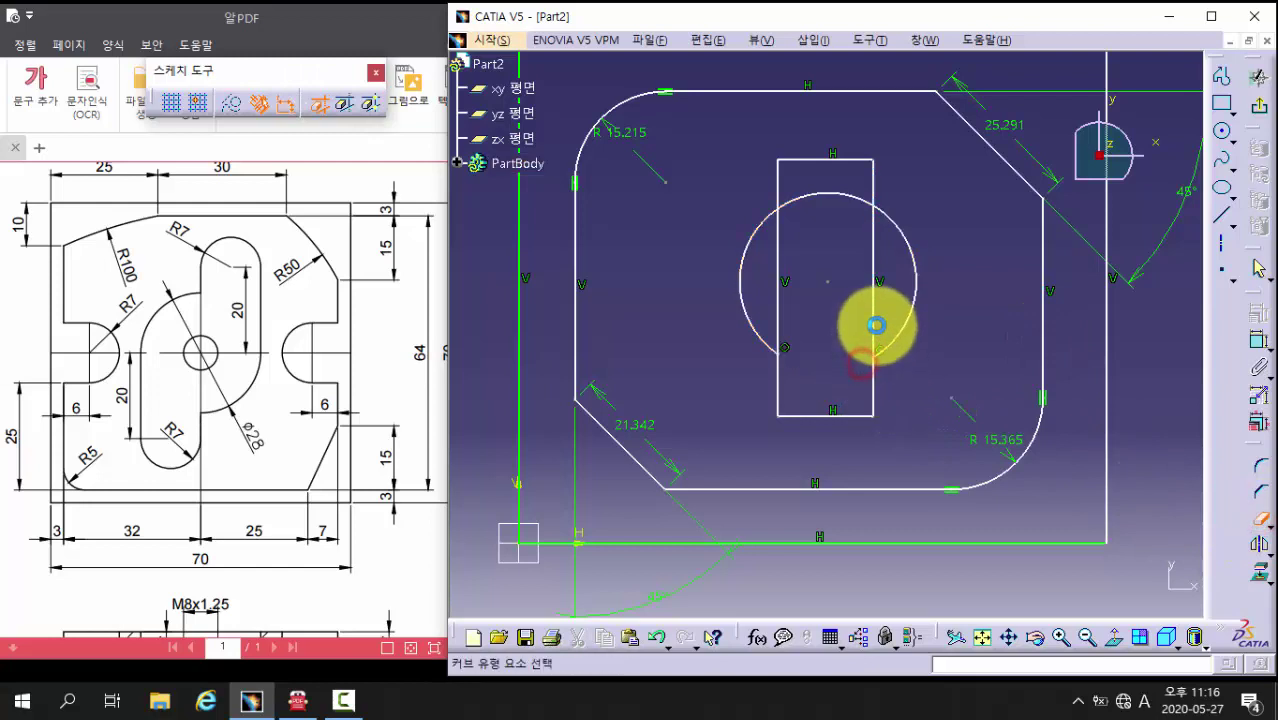
{"action": "left_click", "coordinate": [873, 325]}
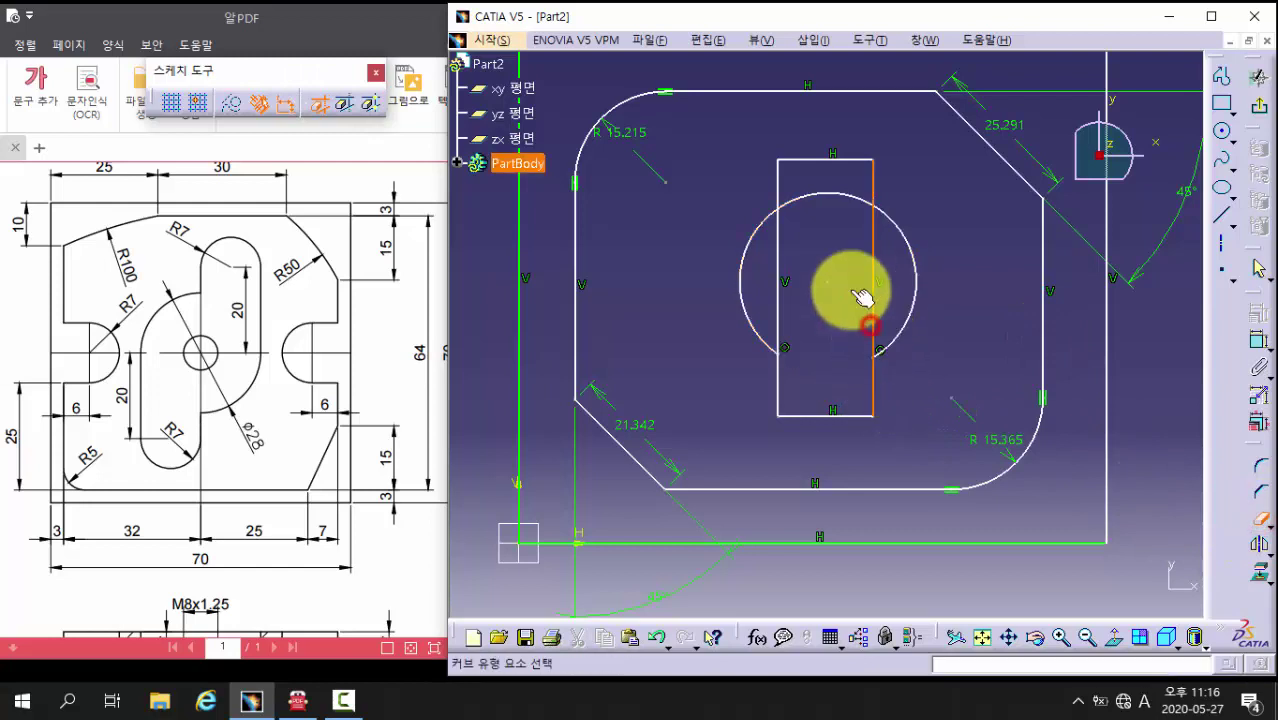
{"action": "left_click", "coordinate": [808, 197]}
{"action": "left_click", "coordinate": [779, 250]}
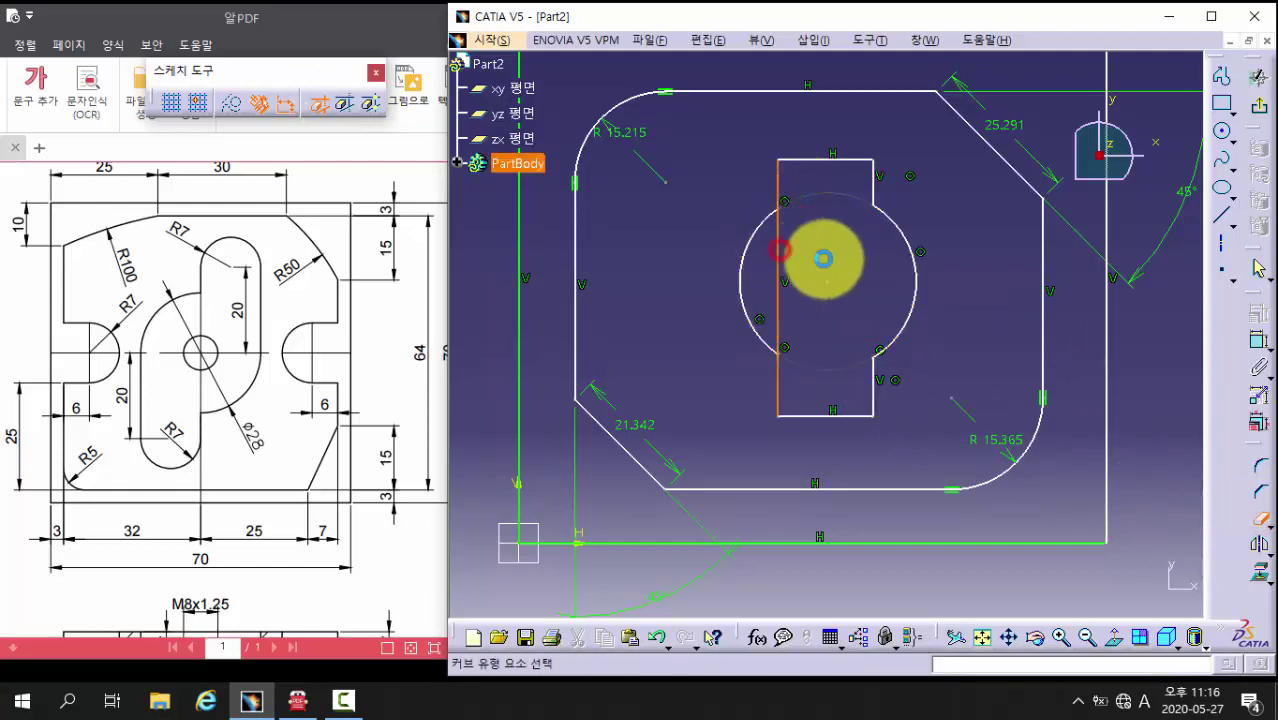
{"action": "middle_click_drag", "start_coordinate": [833, 259], "coordinate": [873, 383]}
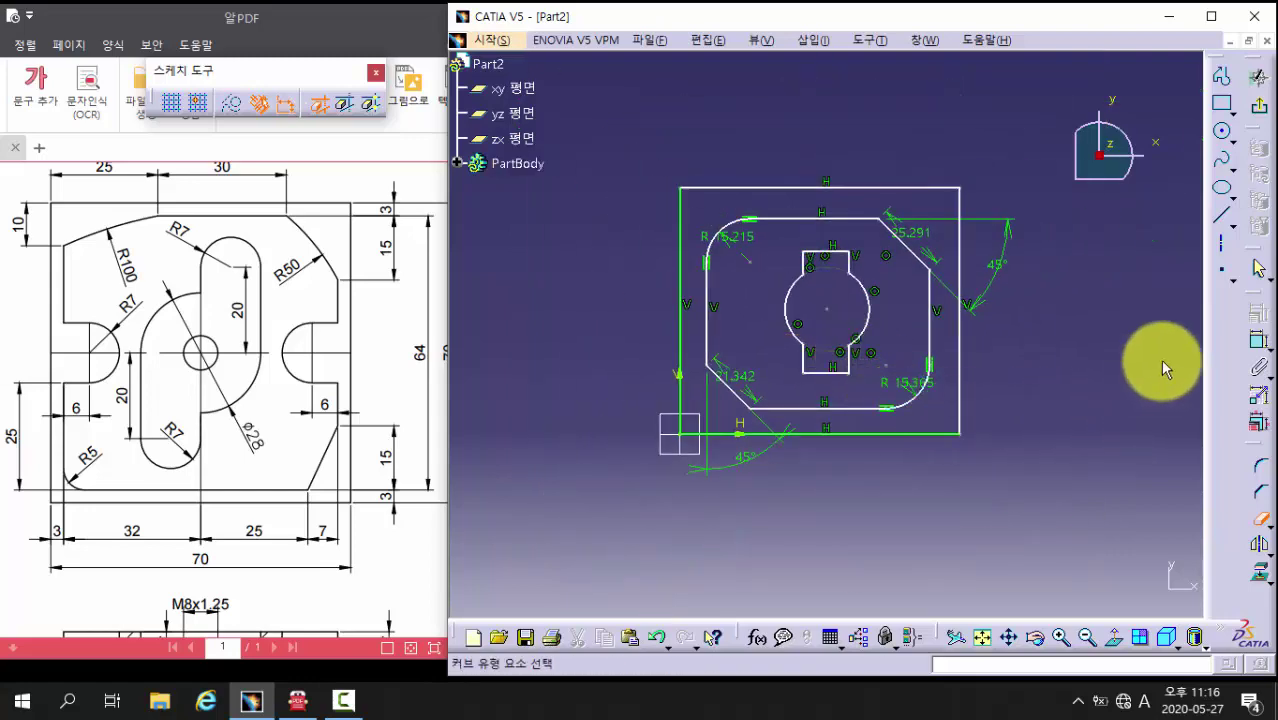
Step: Sketch a circle with a radius of about 5.6 mm, concentric with the trimmed arcs in the middle
{"action": "left_click", "coordinate": [1220, 159]}
{"action": "left_click", "coordinate": [1222, 131]}
{"action": "mouse_move", "coordinate": [830, 465]}
{"action": "middle_mouse_down"}
{"action": "mouse_move", "coordinate": [884, 400]}
{"action": "mouse_move", "coordinate": [862, 347]}
{"action": "middle_mouse_up"}
{"action": "left_click", "coordinate": [828, 292]}
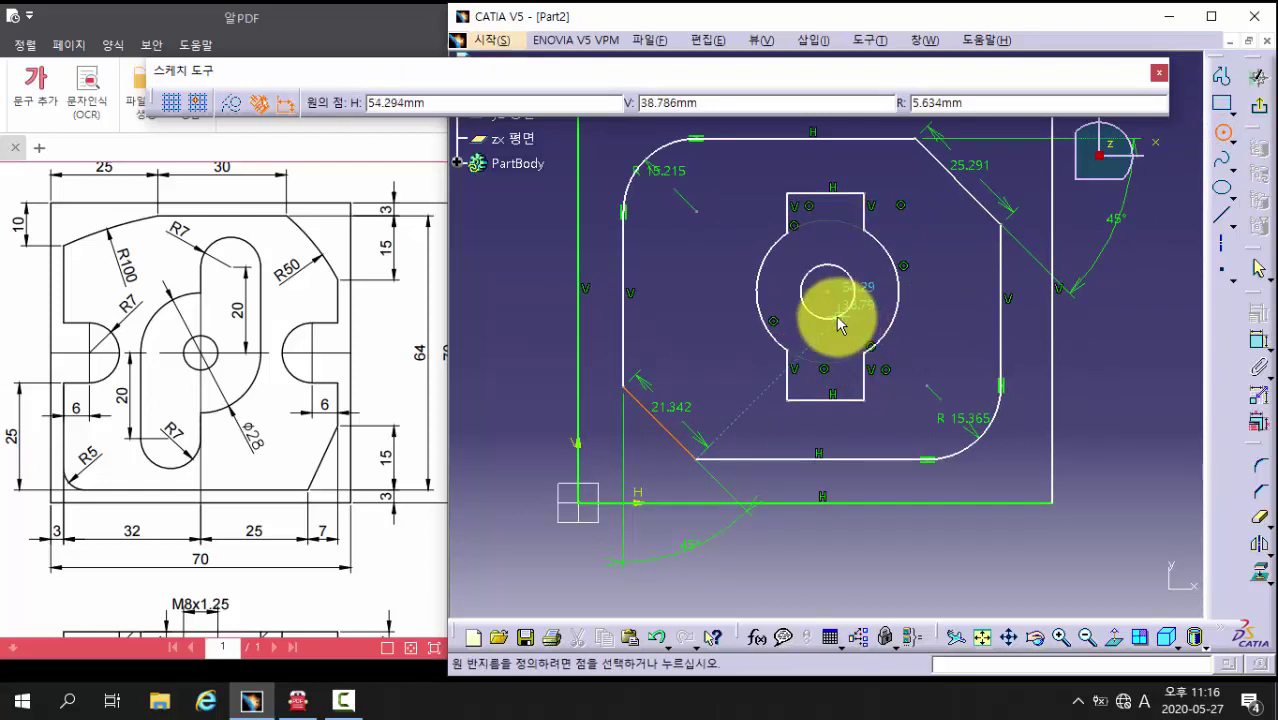
{"action": "left_click", "coordinate": [836, 317]}
Step: Compare the section and plan views in the PDF drawing with the profiles in the CATIA sketch
{"action": "left_click", "coordinate": [262, 465]}
{"action": "scroll", "coordinate": [271, 356], "scroll_direction": "down", "scroll_amount": 3}
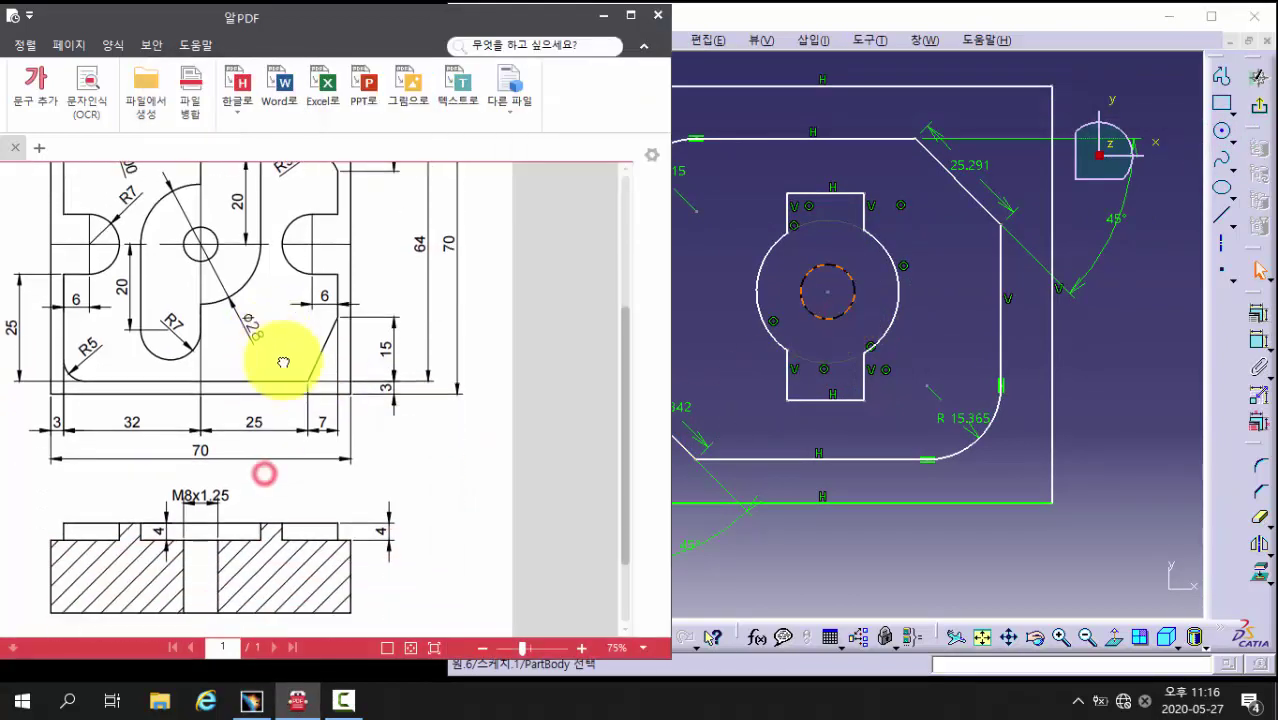
{"action": "left_click", "coordinate": [771, 26]}
{"action": "left_click", "coordinate": [1150, 456]}
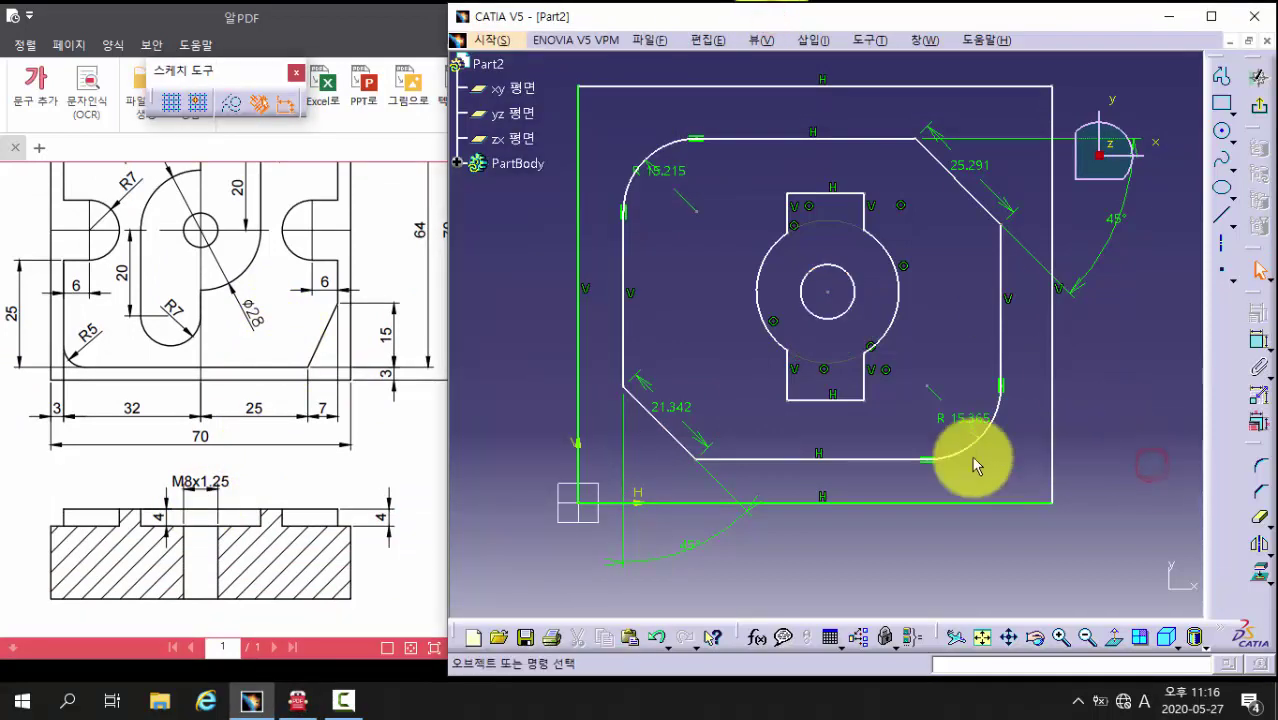
{"action": "middle_click_drag", "start_coordinate": [866, 345], "coordinate": [851, 388]}
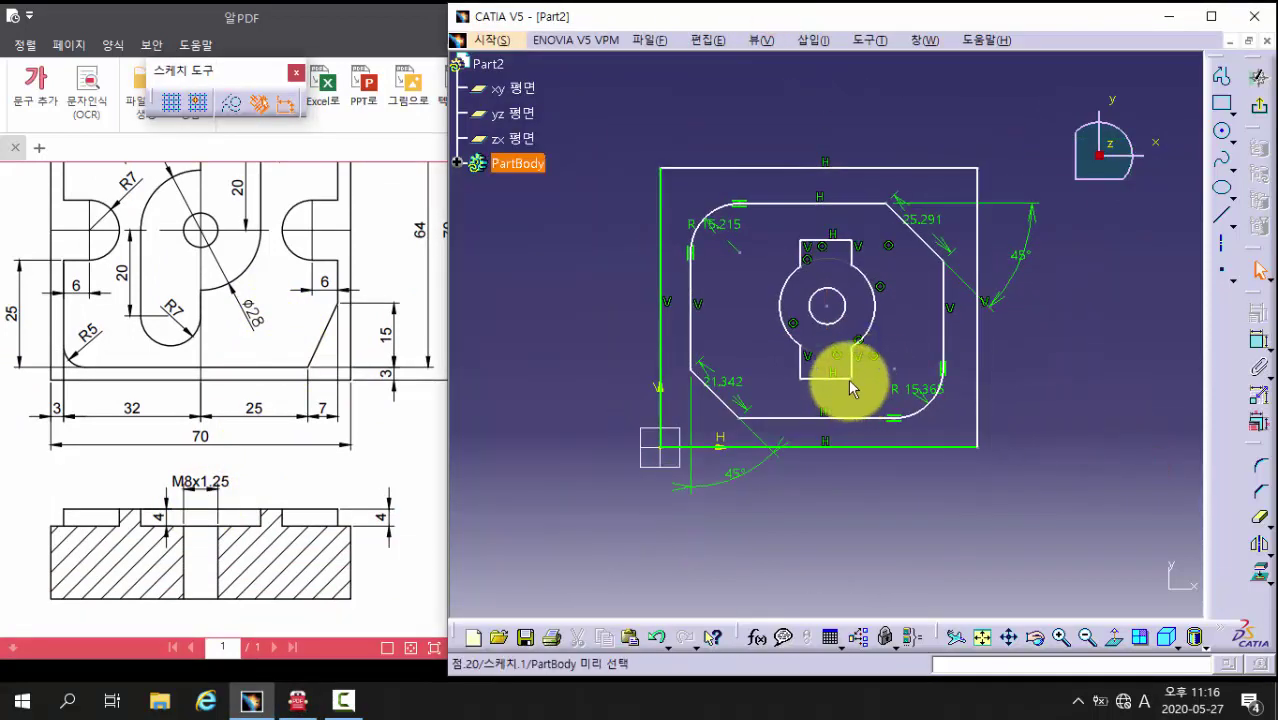
{"action": "left_click", "coordinate": [214, 271]}
{"action": "scroll", "coordinate": [214, 320], "scroll_direction": "up", "scroll_amount": 3}
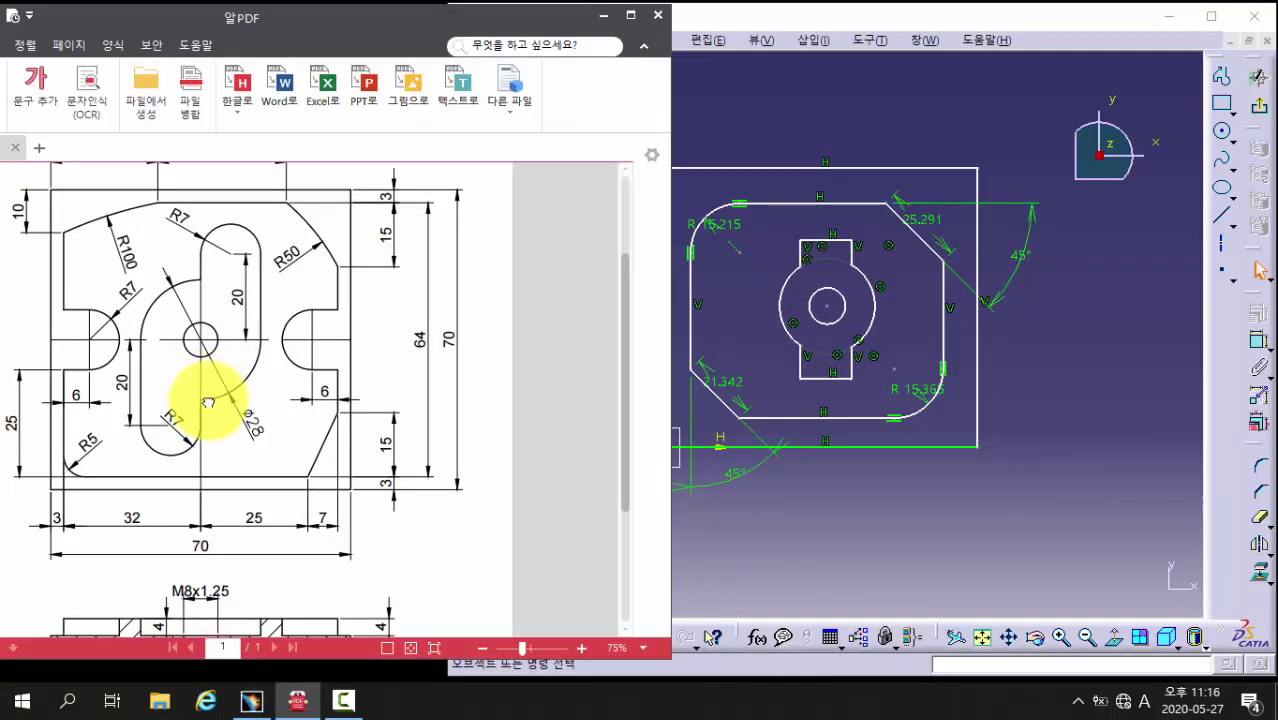
{"action": "scroll", "coordinate": [208, 402], "scroll_direction": "up", "scroll_amount": 2}
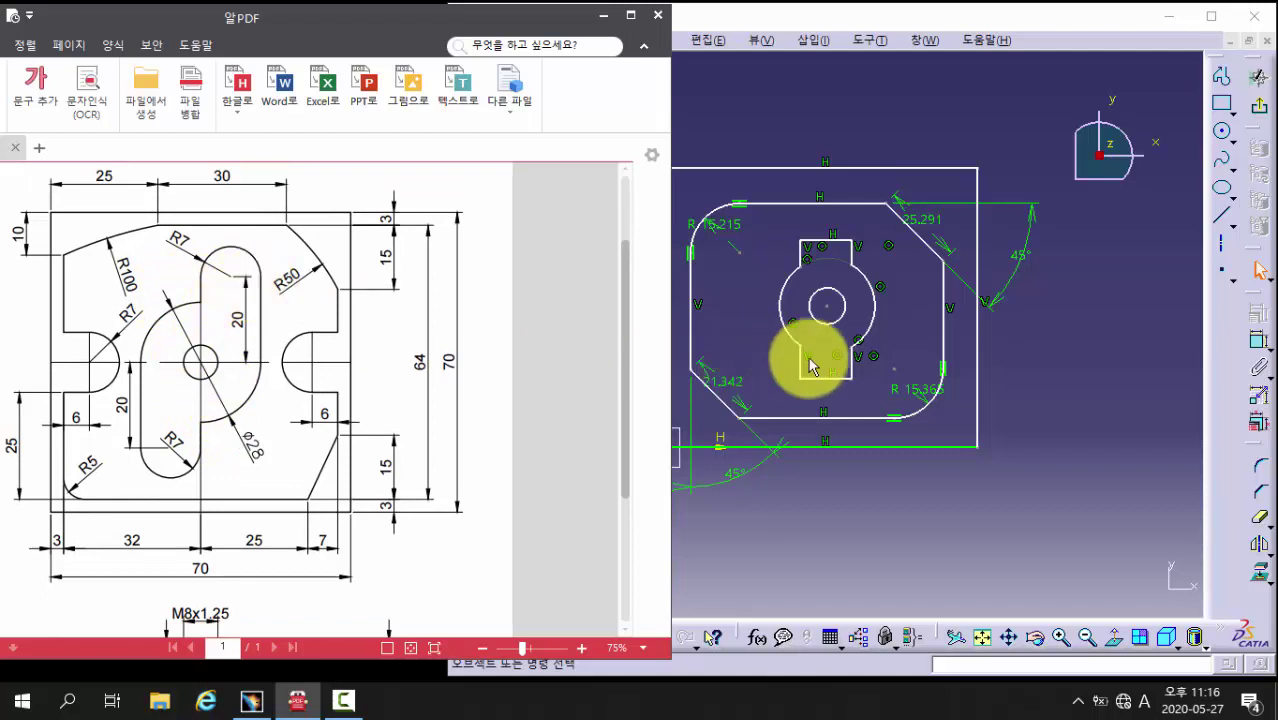
{"action": "left_click", "coordinate": [1033, 418]}
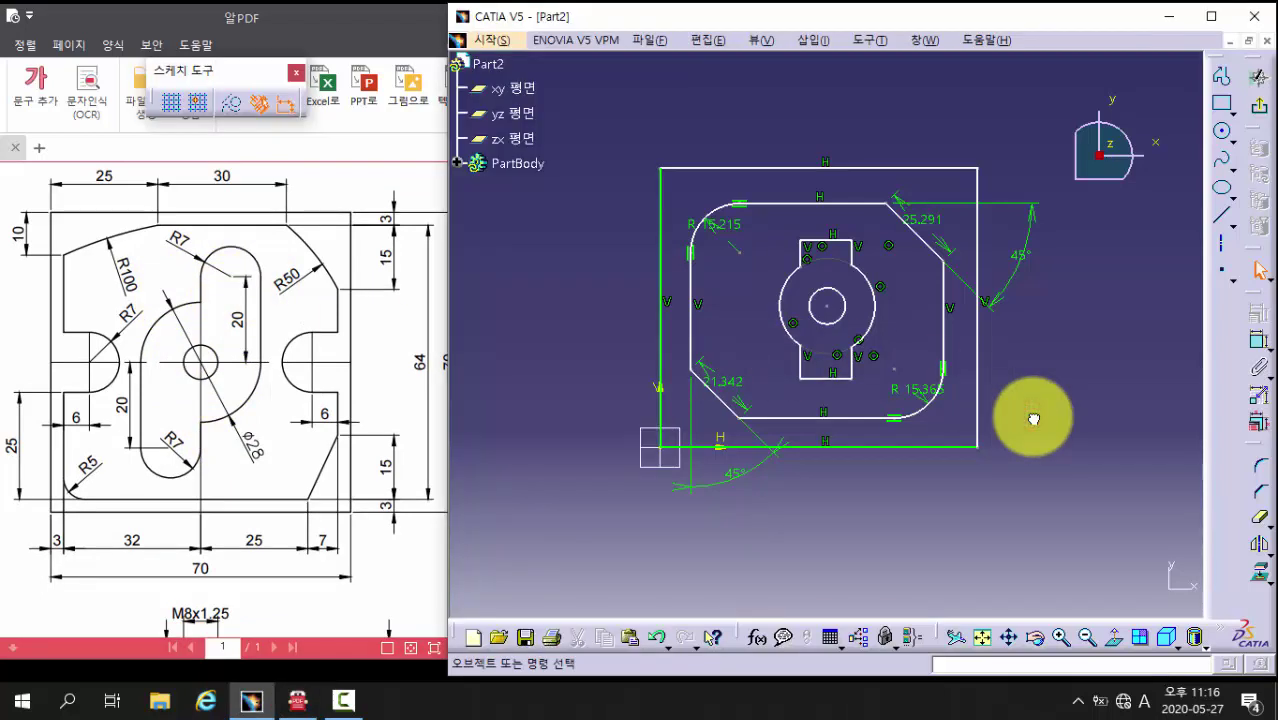
Step: Exit the sketch and return to the 3D part
{"action": "left_click", "coordinate": [1256, 106]}
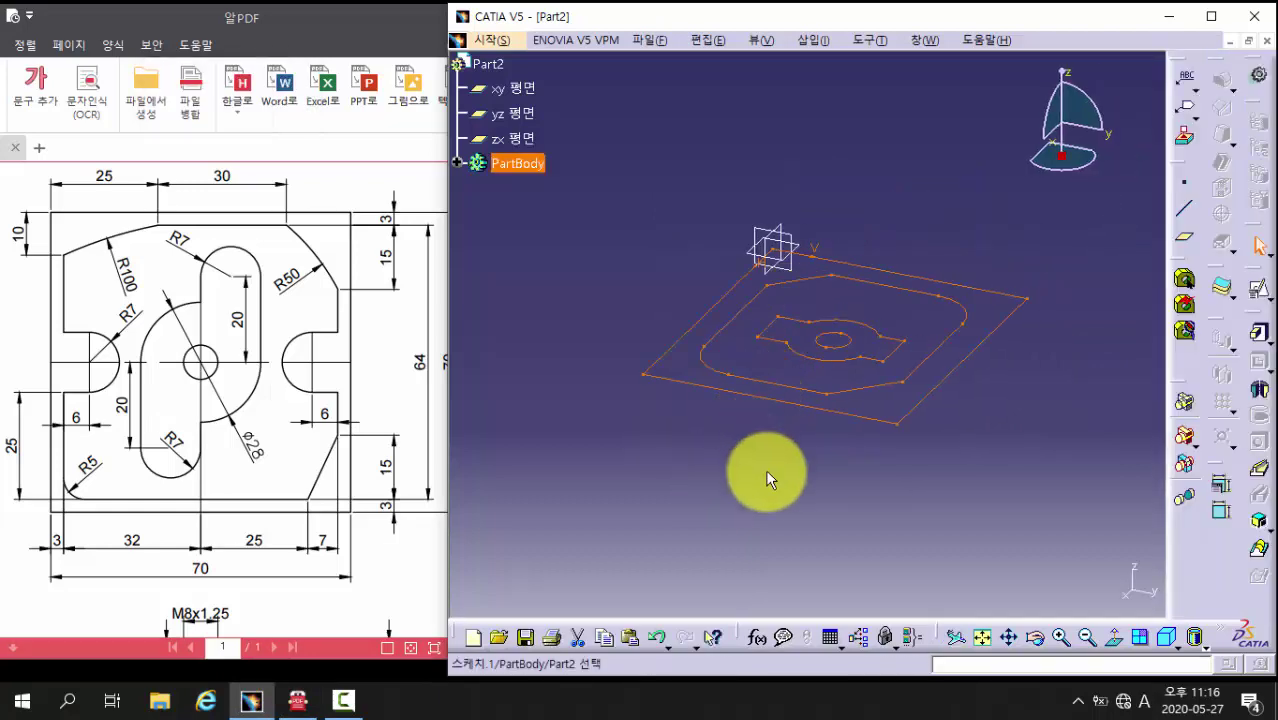
{"action": "mouse_move", "coordinate": [765, 469]}
{"action": "middle_mouse_down"}
{"action": "mouse_move", "coordinate": [907, 423]}
{"action": "mouse_move", "coordinate": [653, 451]}
{"action": "mouse_move", "coordinate": [810, 465]}
{"action": "mouse_move", "coordinate": [845, 517]}
{"action": "mouse_move", "coordinate": [811, 521]}
{"action": "mouse_move", "coordinate": [810, 474]}
{"action": "mouse_move", "coordinate": [788, 489]}
{"action": "mouse_move", "coordinate": [813, 422]}
{"action": "mouse_move", "coordinate": [785, 422]}
{"action": "mouse_move", "coordinate": [782, 450]}
{"action": "middle_mouse_up"}
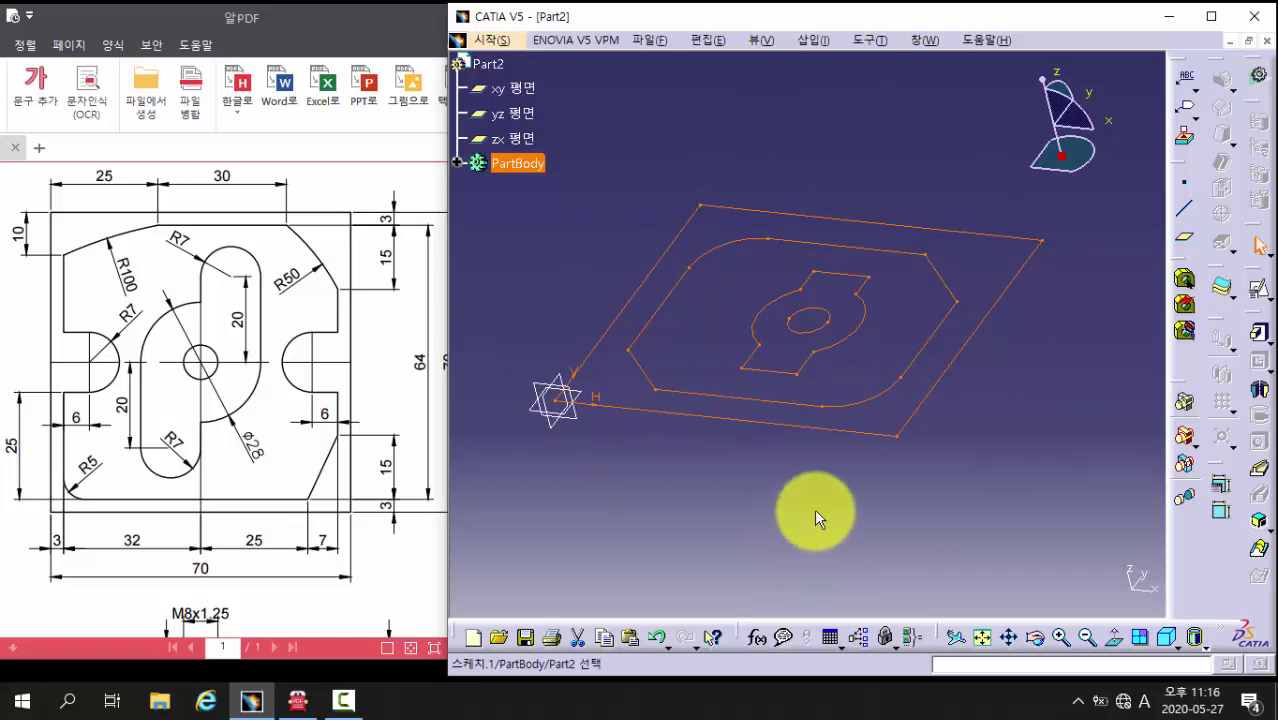
Step: Preview a 20 mm Pad of the whole sketch and discard it
{"action": "left_click", "coordinate": [1260, 337]}
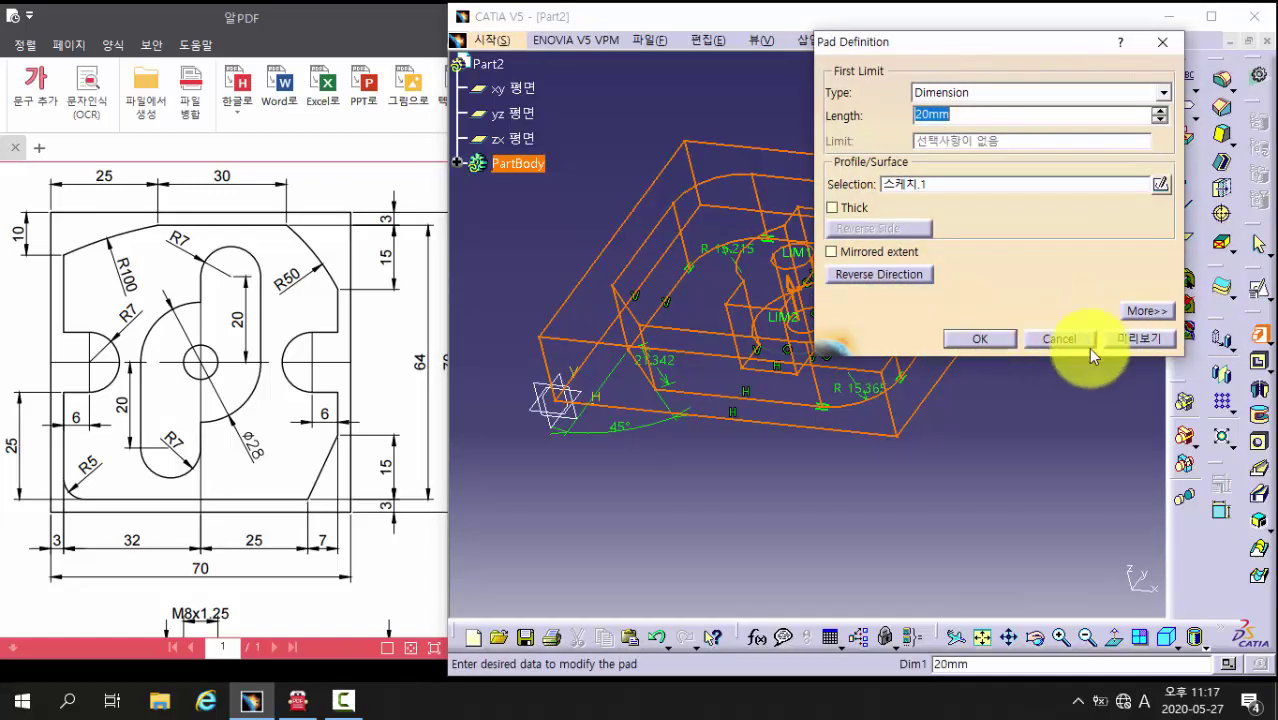
{"action": "left_click", "coordinate": [1139, 338]}
{"action": "middle_click_drag", "start_coordinate": [975, 430], "coordinate": [906, 482]}
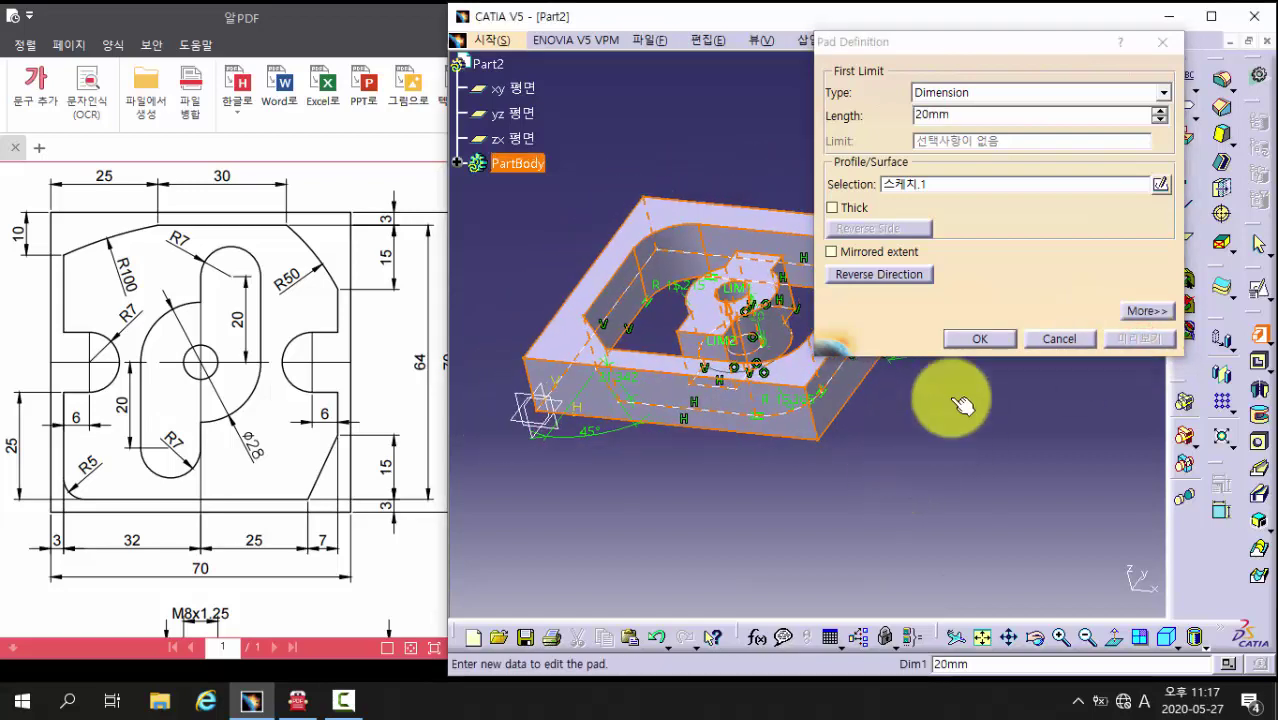
{"action": "left_click", "coordinate": [1059, 339]}
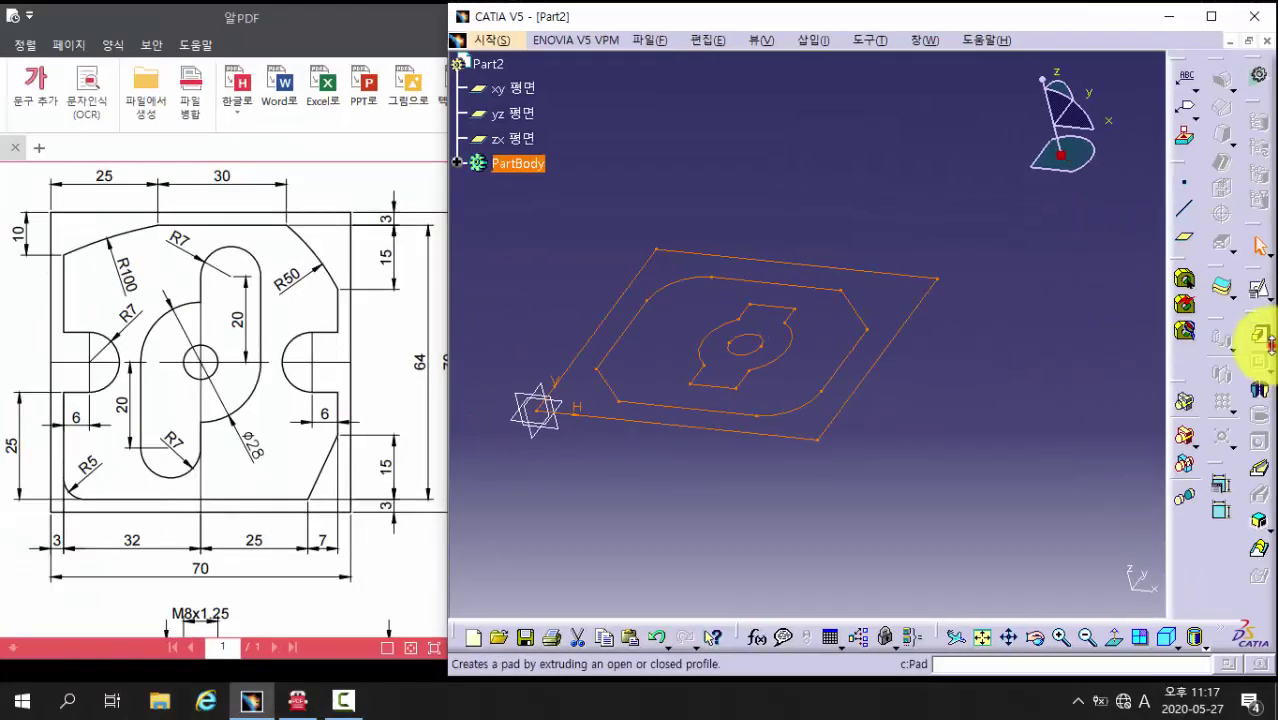
Step: Start a Multi-Pad from the sketch and examine which closed region each of its four domains covers
{"action": "left_click", "coordinate": [1245, 385]}
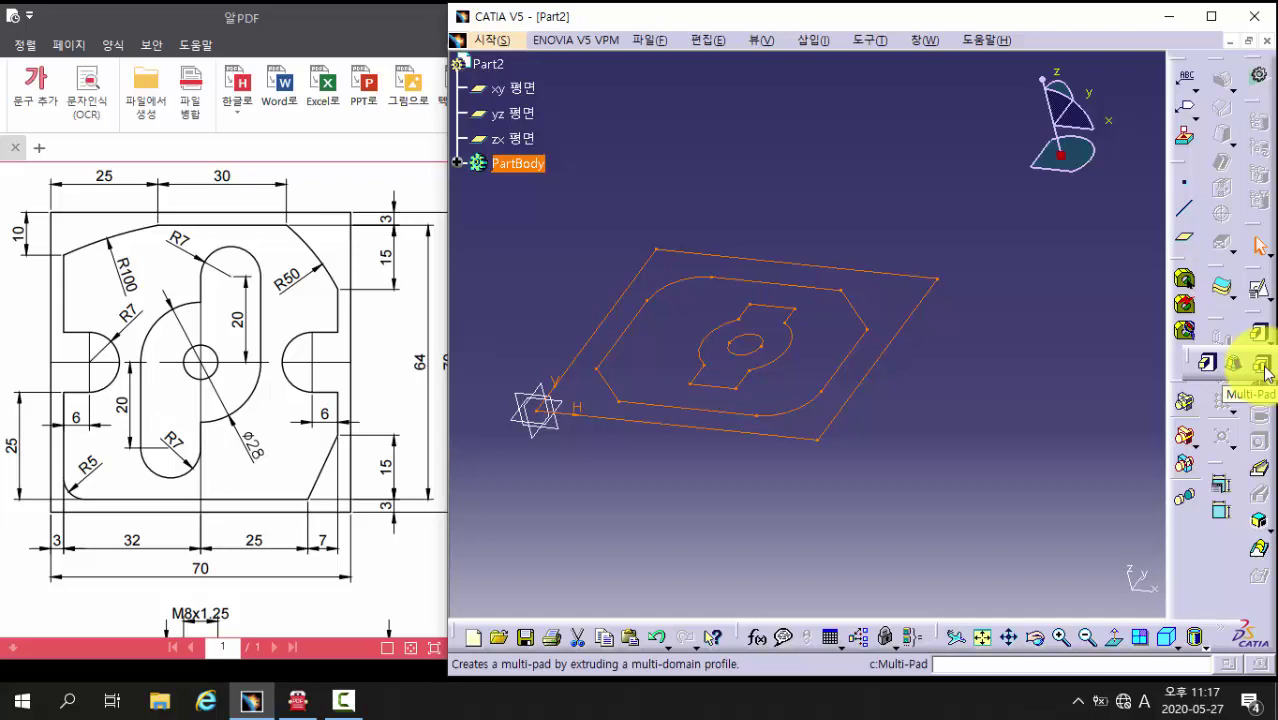
{"action": "left_click", "coordinate": [1263, 368]}
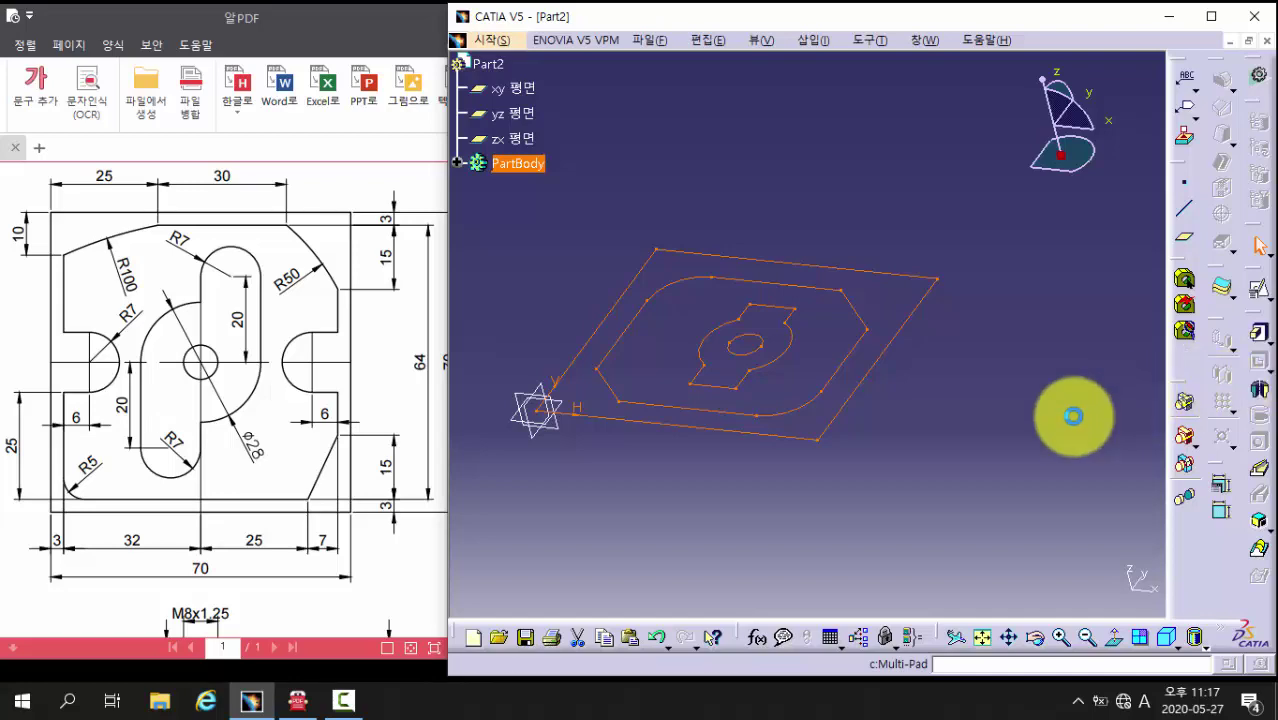
{"action": "mouse_move", "coordinate": [682, 511]}
{"action": "middle_mouse_down"}
{"action": "mouse_move", "coordinate": [730, 485]}
{"action": "mouse_move", "coordinate": [685, 487]}
{"action": "mouse_move", "coordinate": [685, 508]}
{"action": "middle_mouse_up"}
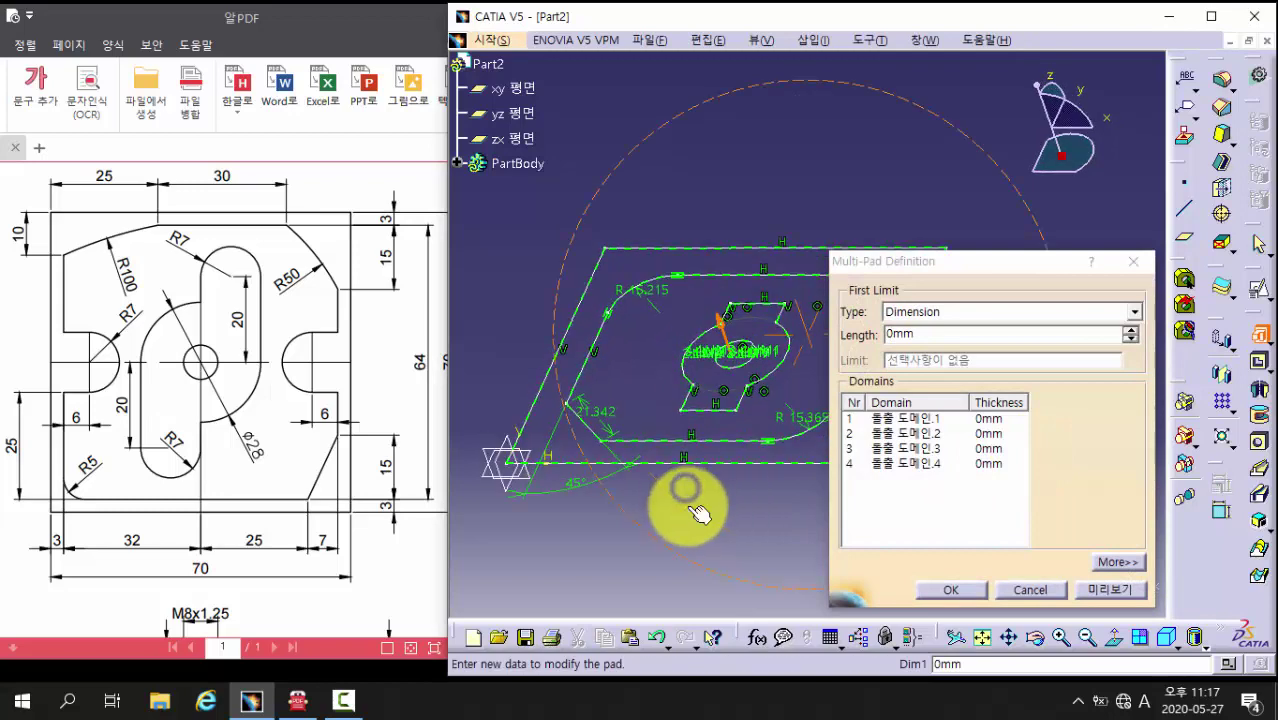
{"action": "left_click", "coordinate": [897, 424]}
{"action": "left_click", "coordinate": [900, 434]}
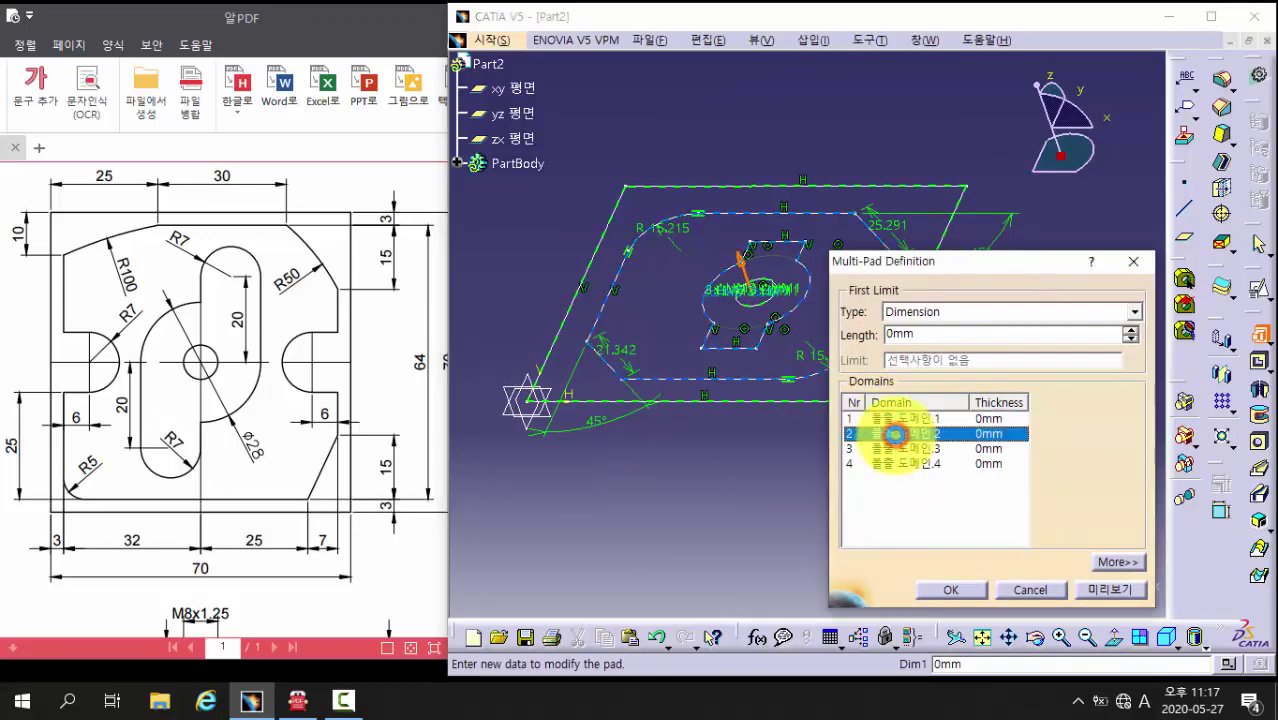
{"action": "left_click", "coordinate": [900, 449]}
{"action": "left_click", "coordinate": [903, 465]}
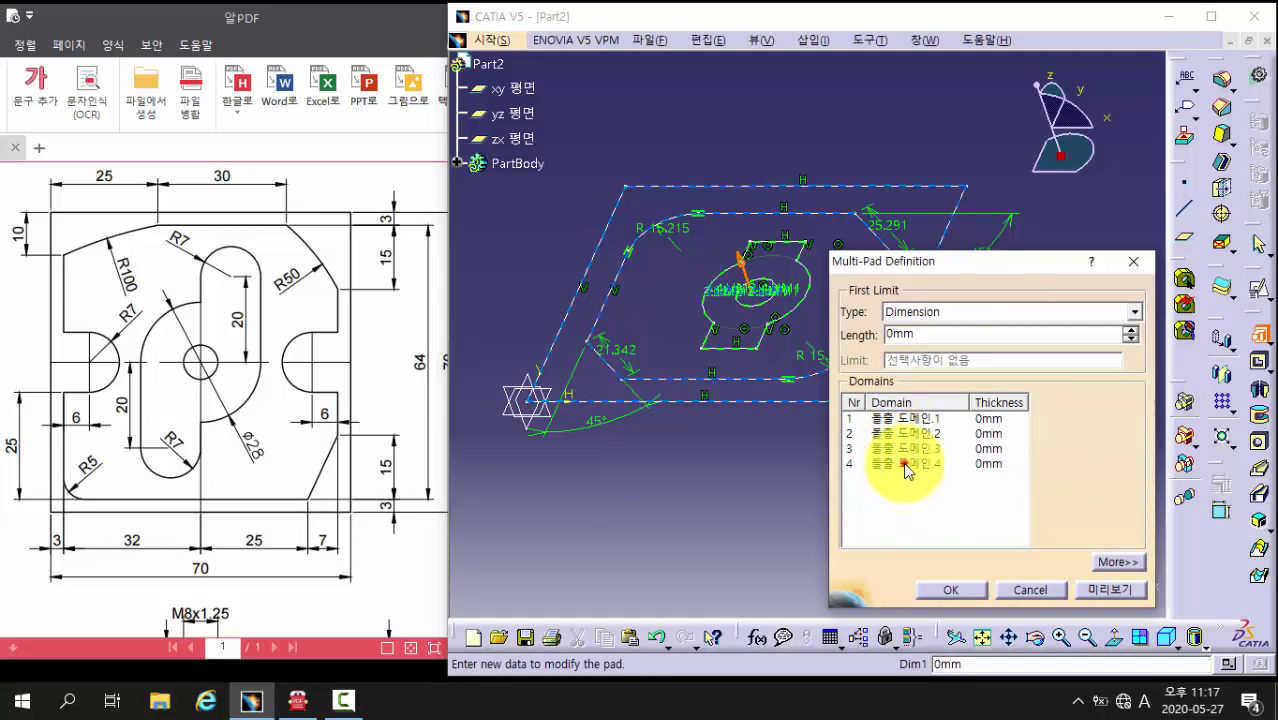
{"action": "mouse_move", "coordinate": [765, 508]}
{"action": "middle_mouse_down"}
{"action": "mouse_move", "coordinate": [736, 494]}
{"action": "mouse_move", "coordinate": [735, 508]}
{"action": "mouse_move", "coordinate": [734, 467]}
{"action": "middle_mouse_up"}
{"action": "left_click", "coordinate": [895, 448]}
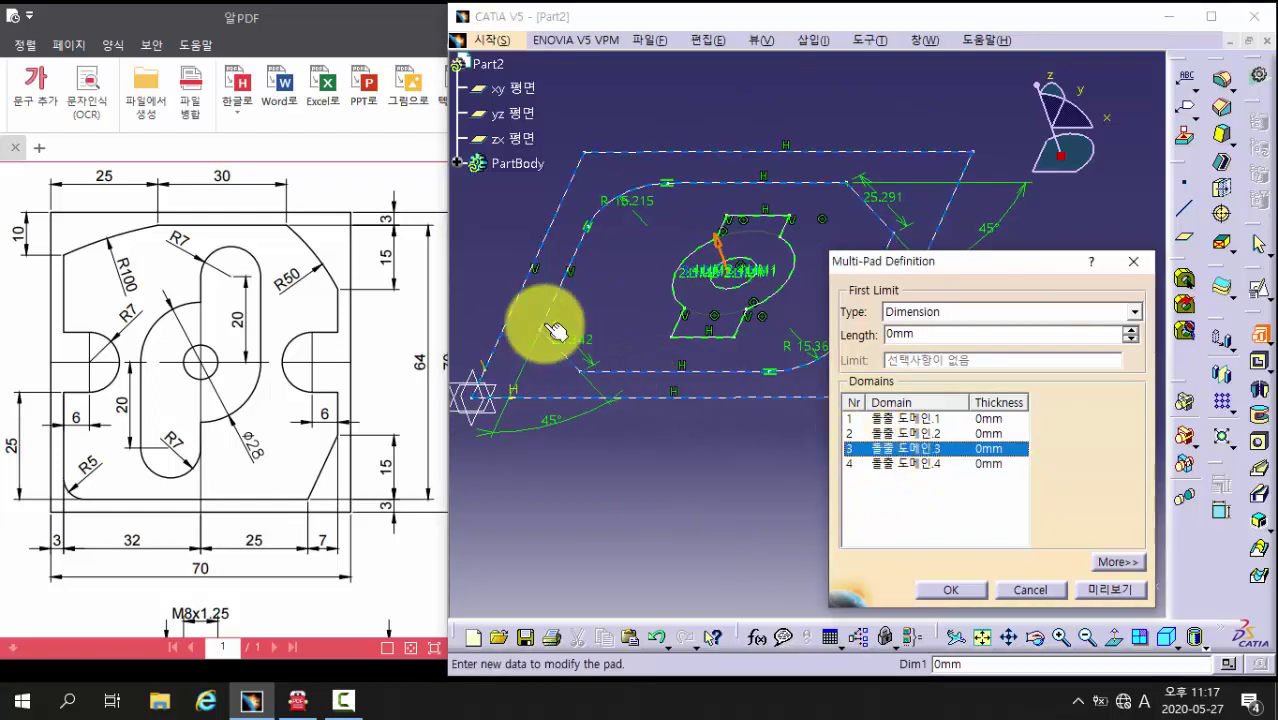
{"action": "left_click", "coordinate": [902, 464]}
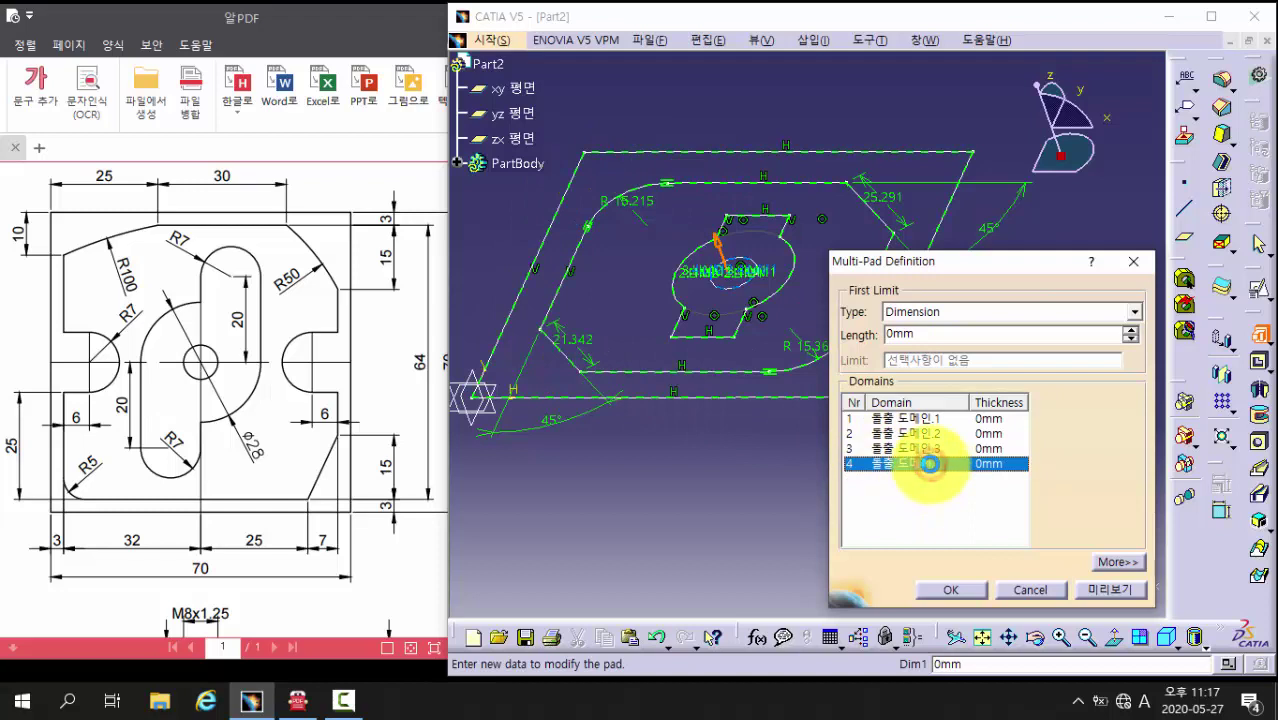
{"action": "left_click", "coordinate": [883, 416]}
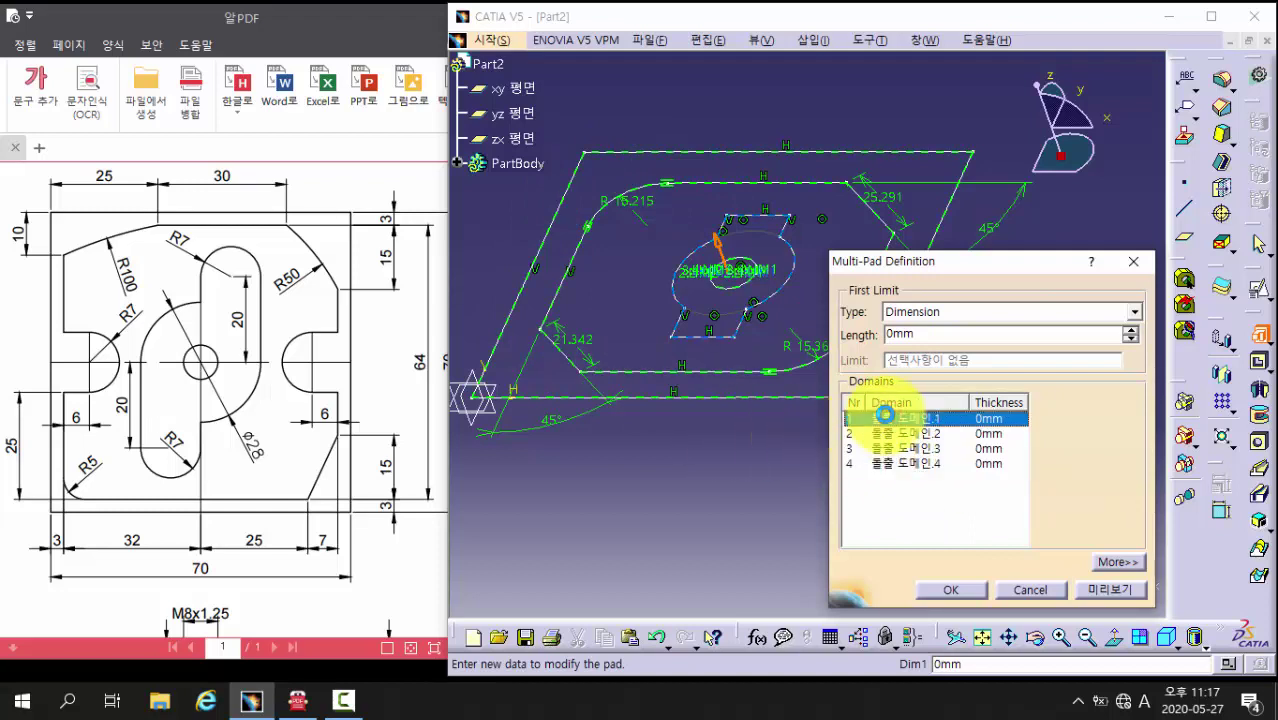
{"action": "left_click", "coordinate": [897, 434]}
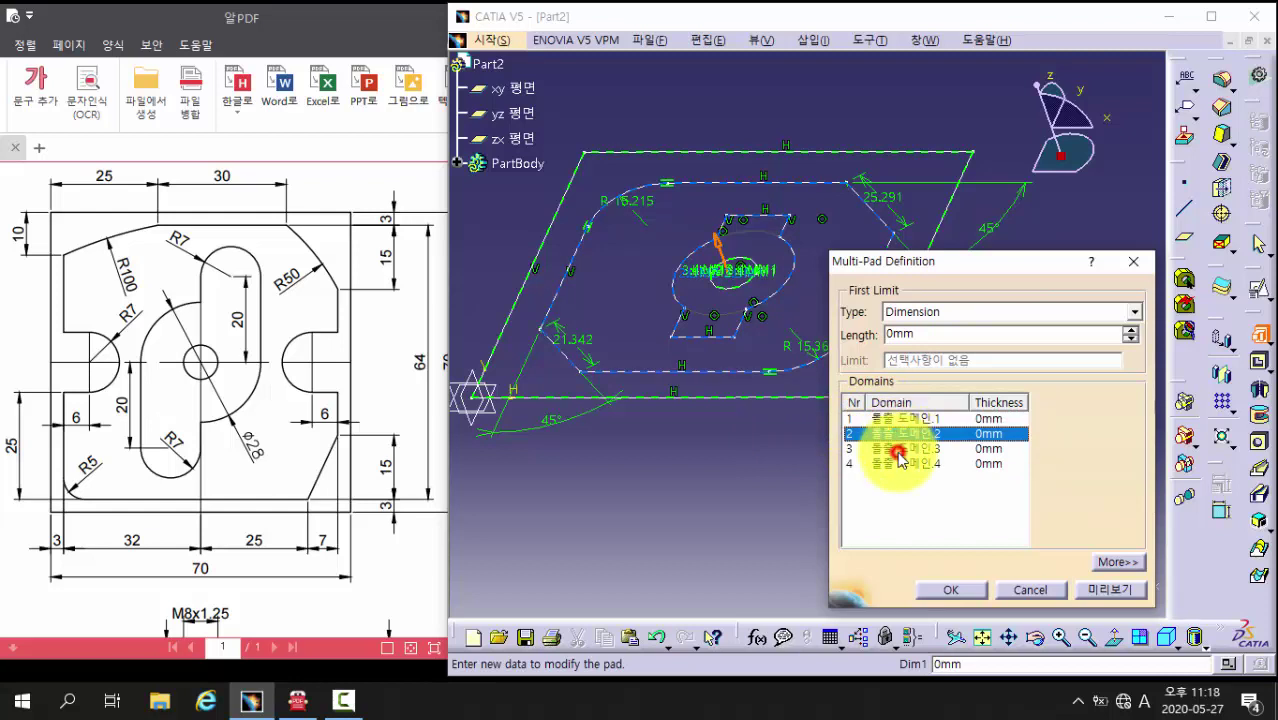
{"action": "left_click", "coordinate": [897, 449]}
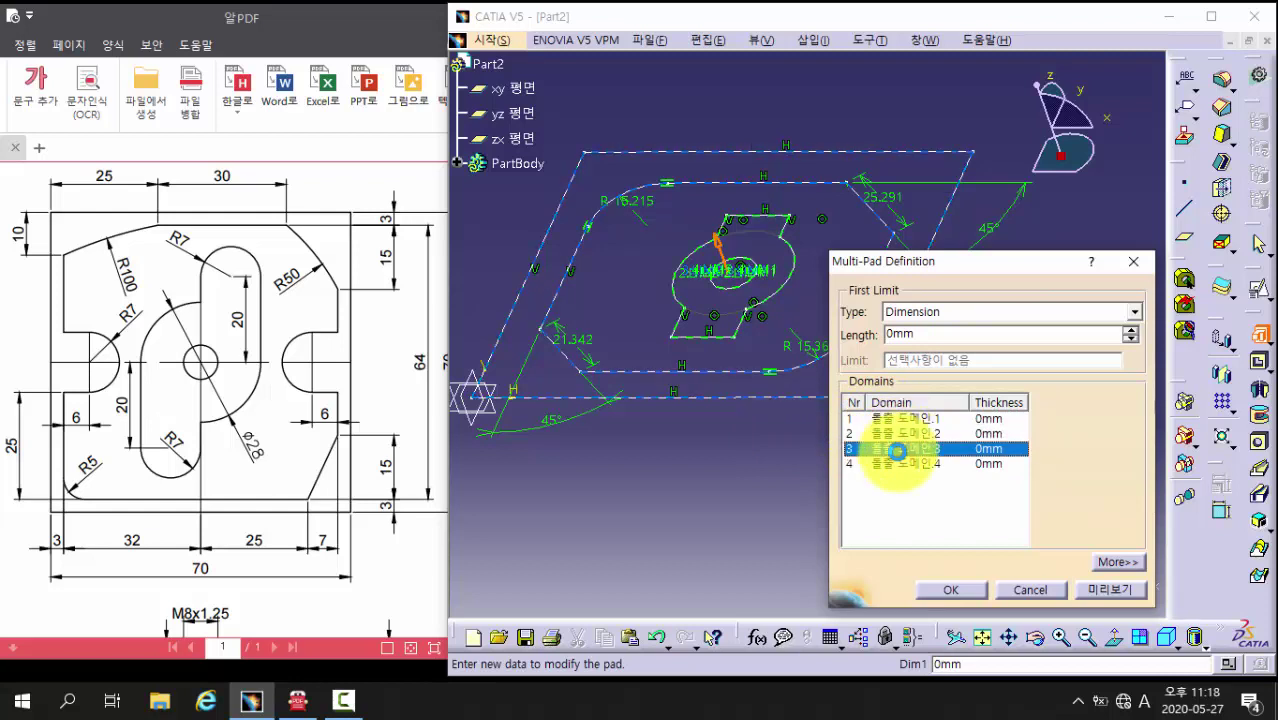
{"action": "left_click", "coordinate": [895, 466]}
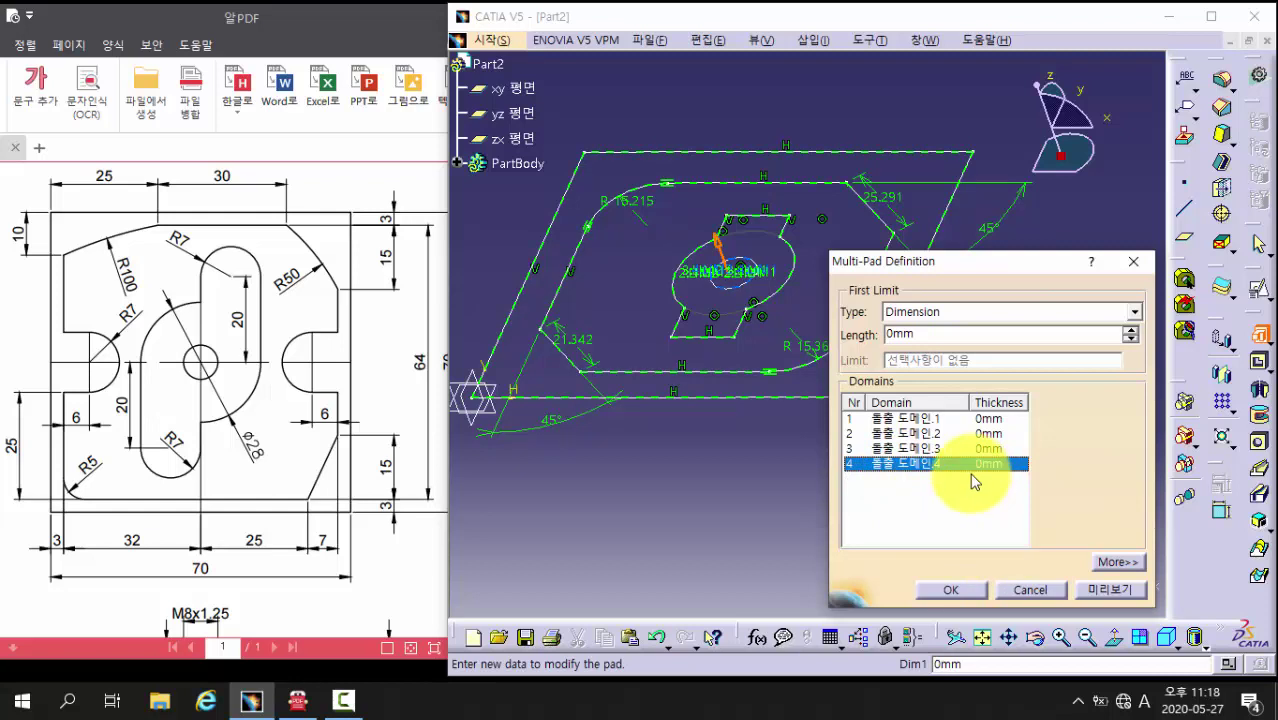
Step: Try a 19 mm length on the central circle's domain with a preview, and cancel the Multi-Pad
{"action": "double_click", "coordinate": [930, 335]}
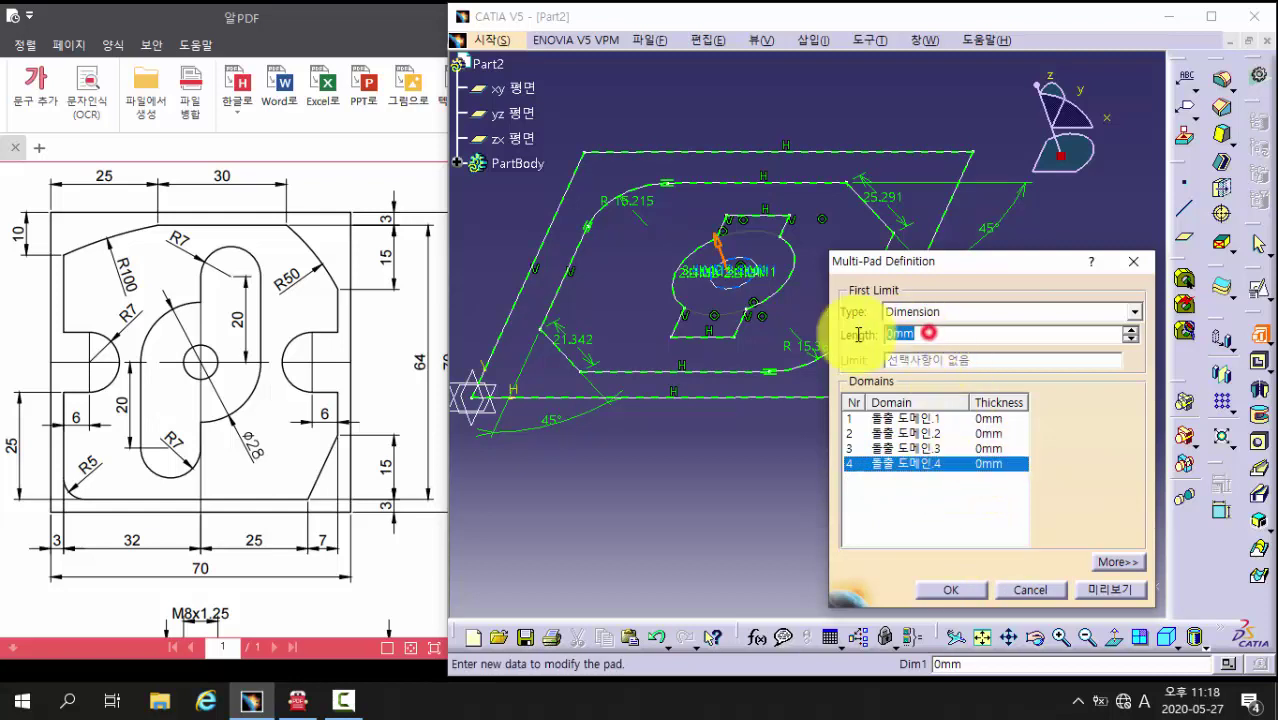
{"action": "type", "text": "19"}
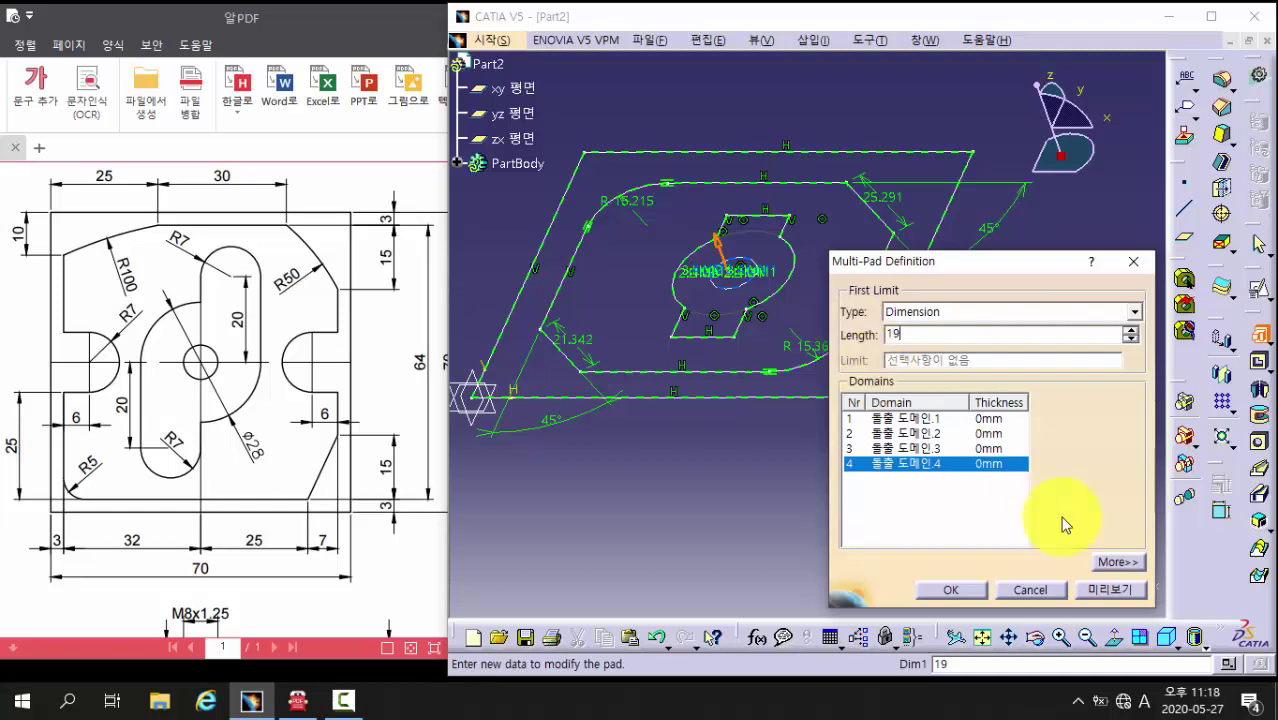
{"action": "left_click", "coordinate": [1113, 590]}
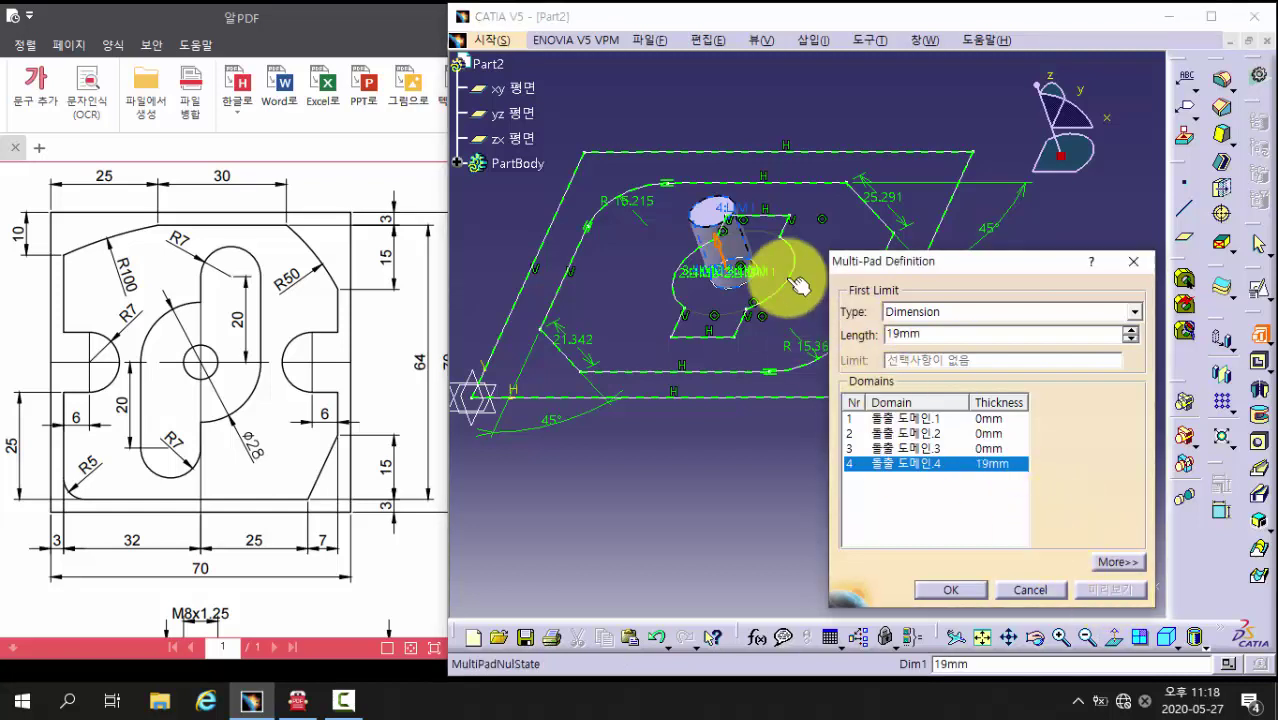
{"action": "left_click", "coordinate": [880, 418]}
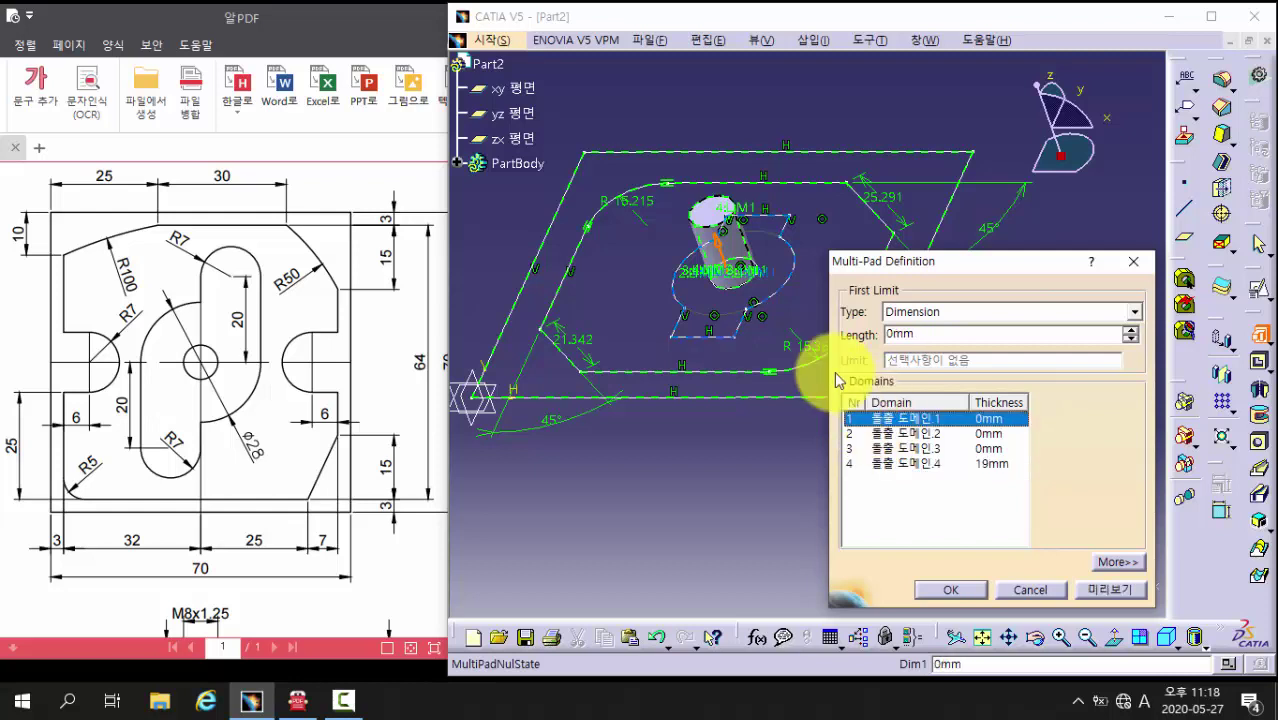
{"action": "left_click", "coordinate": [893, 463]}
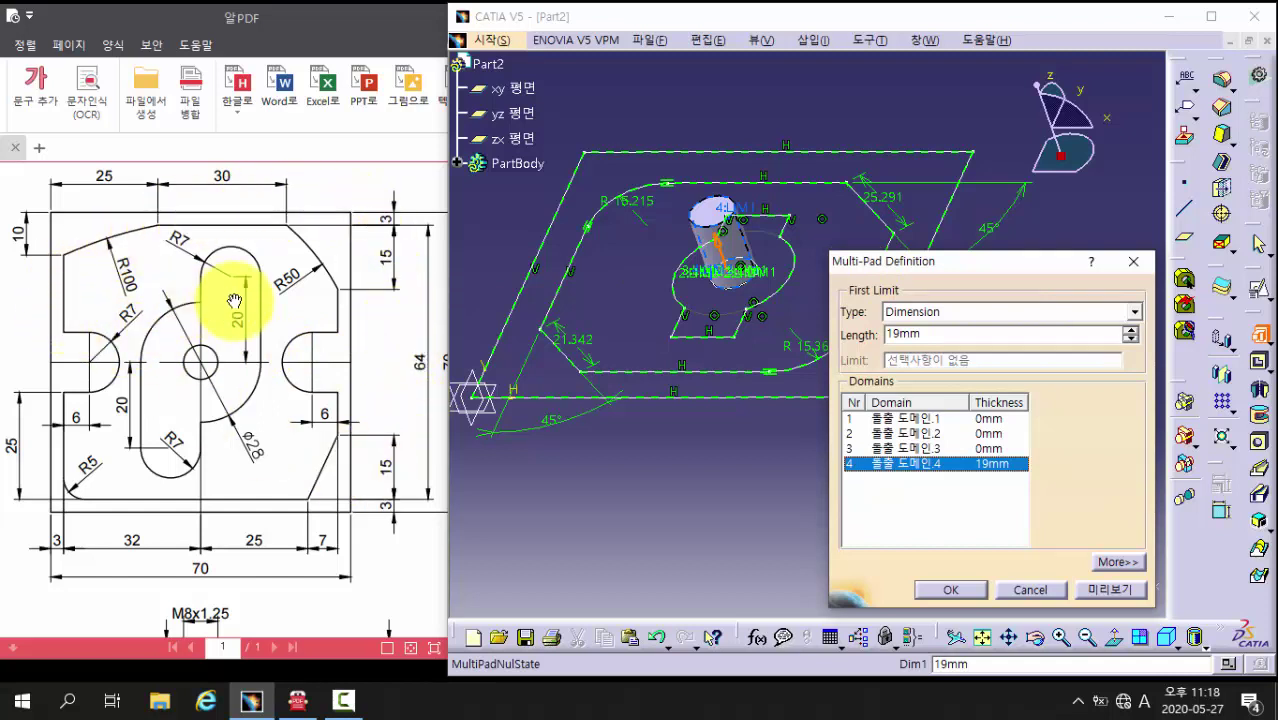
{"action": "left_click", "coordinate": [1030, 590]}
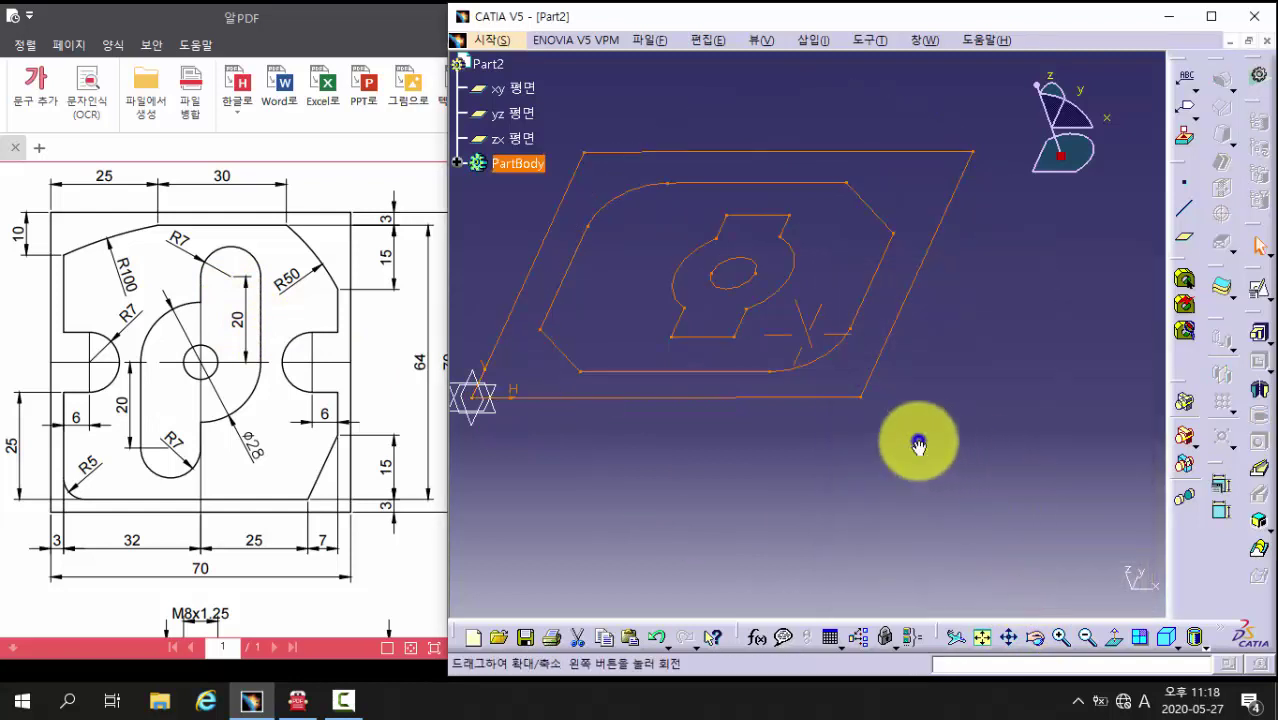
{"action": "middle_click_drag", "start_coordinate": [918, 445], "coordinate": [516, 285]}
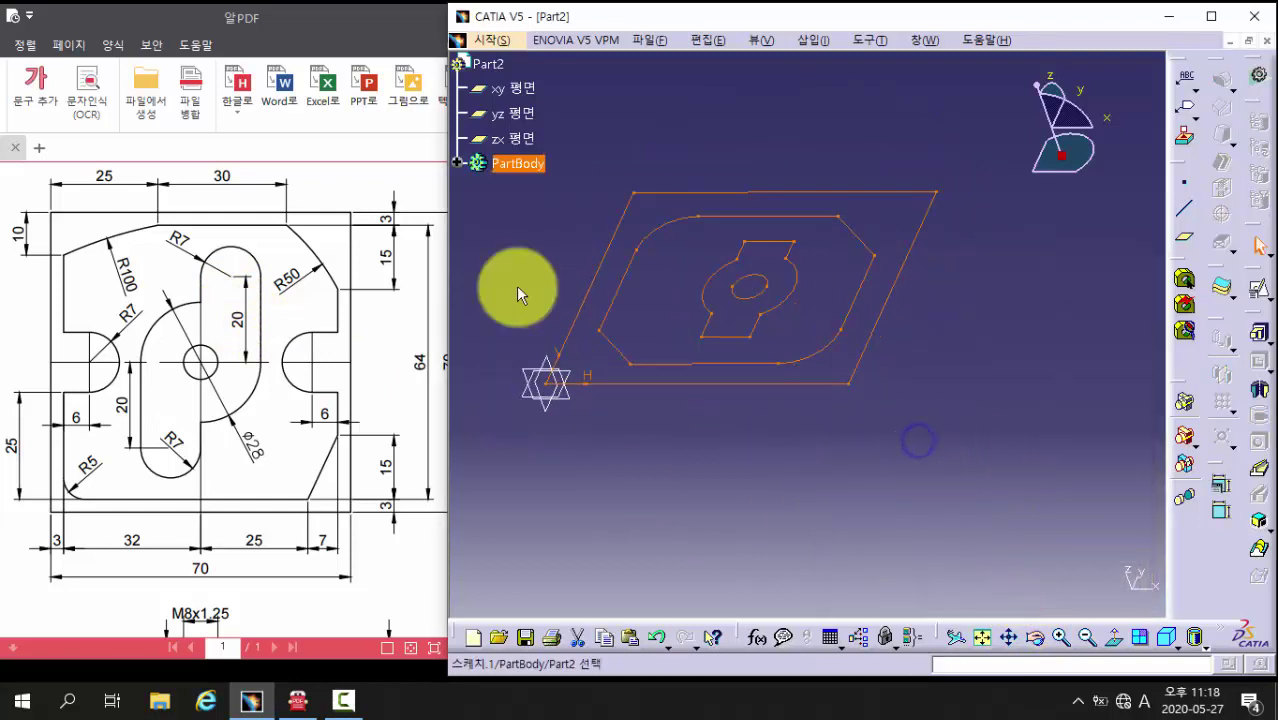
Step: Close the Part2 document and return to the finished plate model in Part1
{"action": "left_click", "coordinate": [770, 302]}
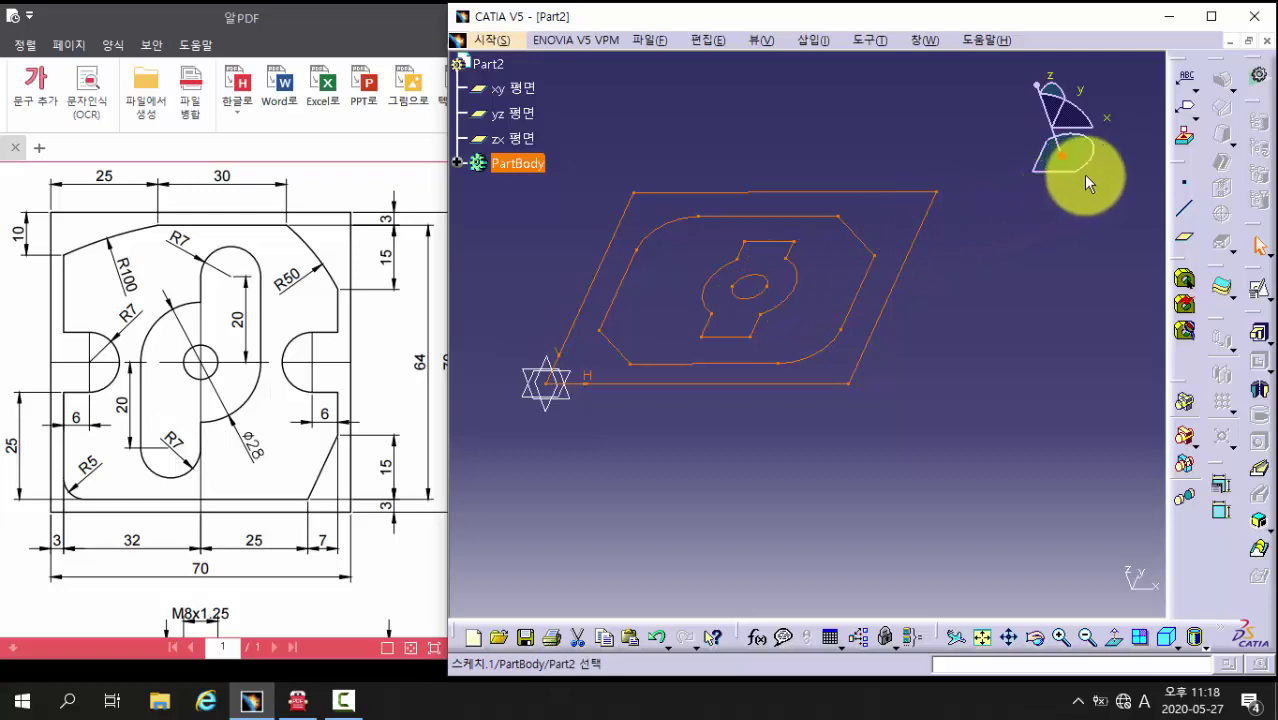
{"action": "left_click", "coordinate": [1270, 42]}
{"action": "left_click", "coordinate": [910, 390]}
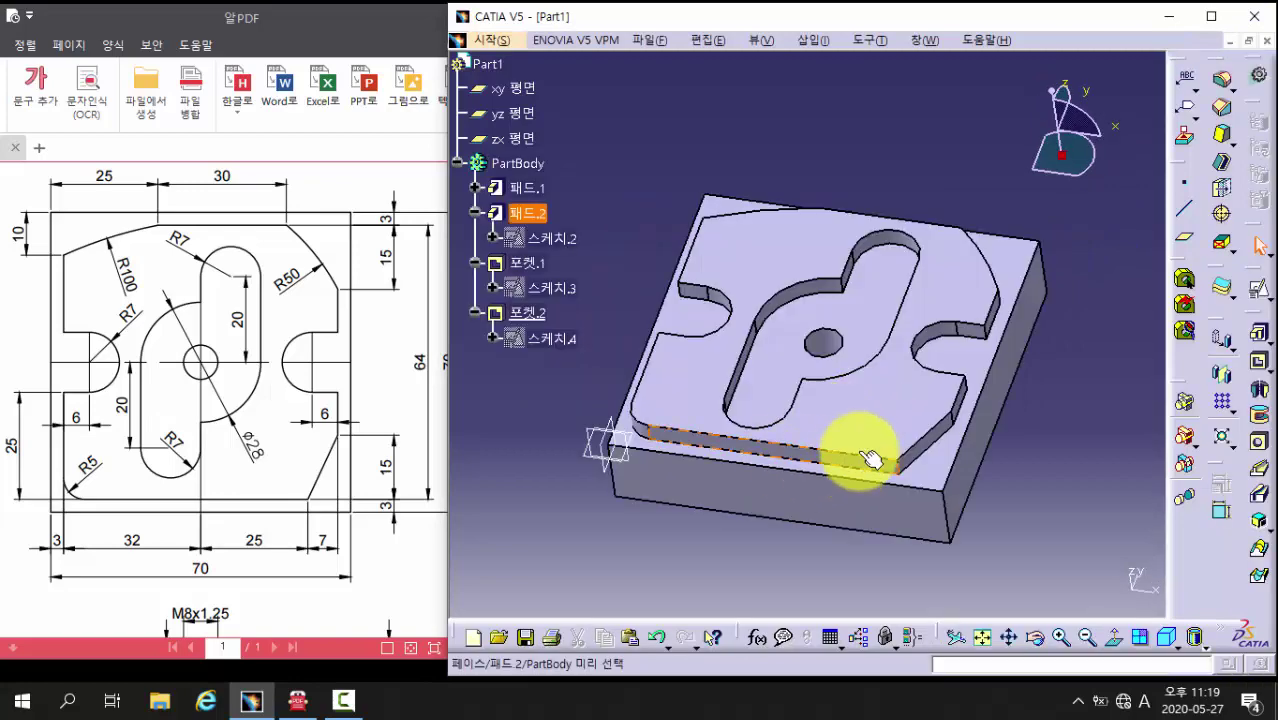
{"action": "middle_click_drag", "start_coordinate": [870, 458], "coordinate": [832, 418]}
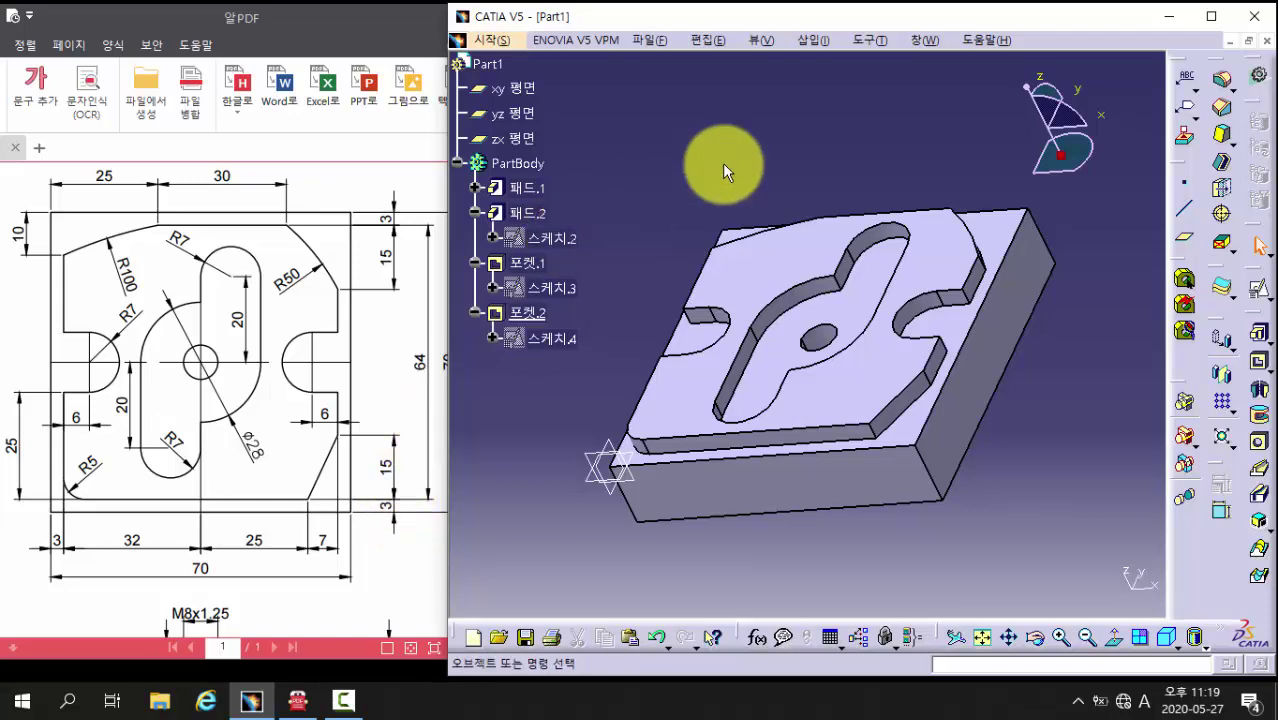
Step: Create a new drawing from the part with an empty layout on a landscape A4 ISO sheet using the ISO standard
{"action": "left_click", "coordinate": [504, 43]}
{"action": "mouse_move", "coordinate": [540, 85]}
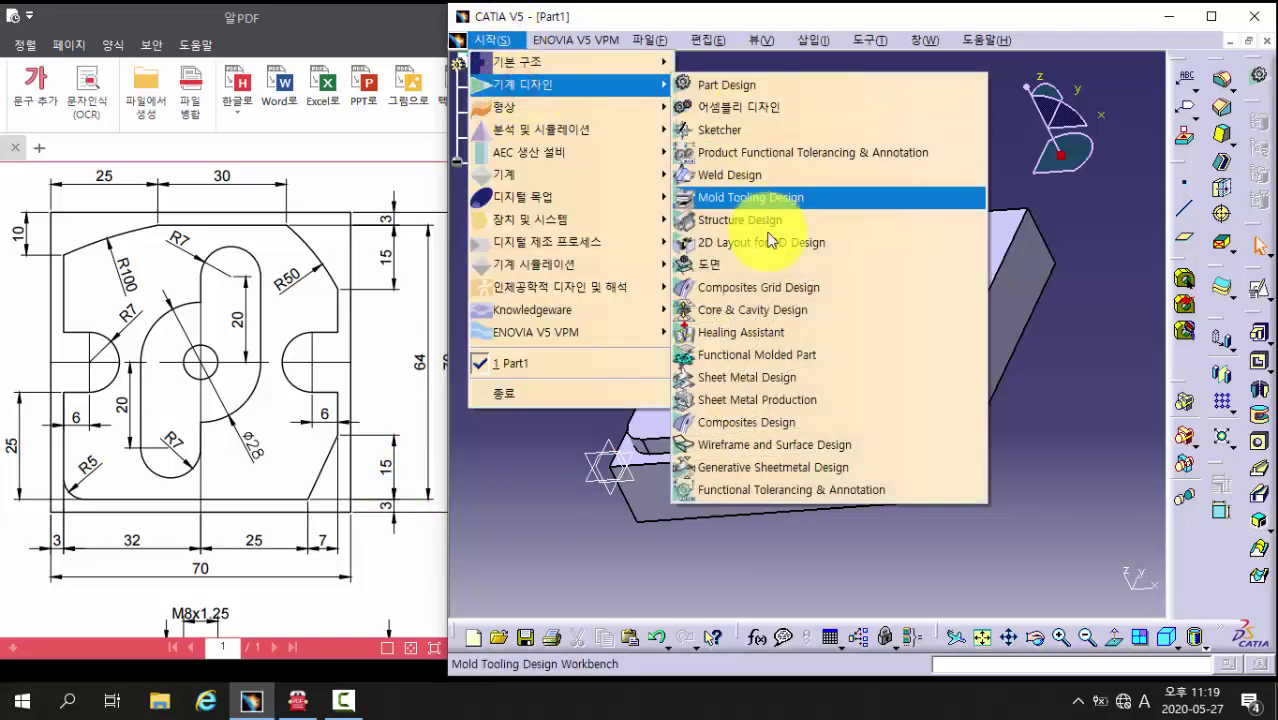
{"action": "left_click", "coordinate": [771, 275]}
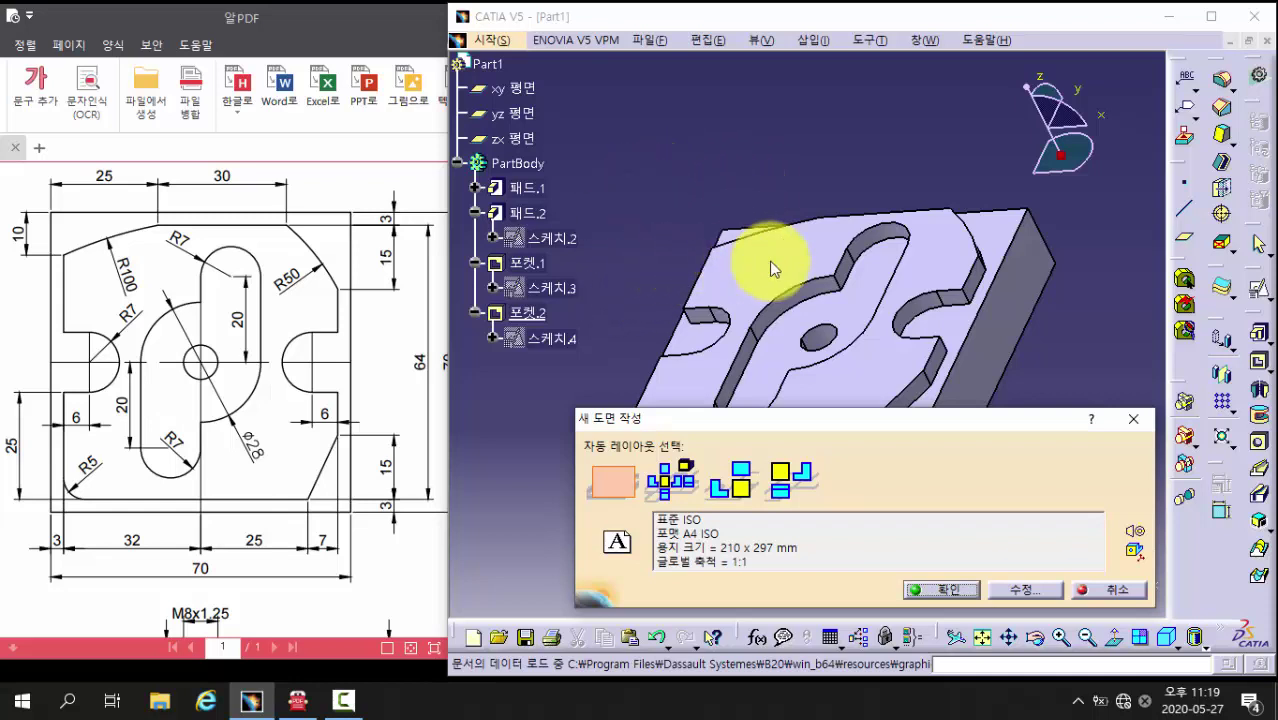
{"action": "left_click", "coordinate": [1017, 594]}
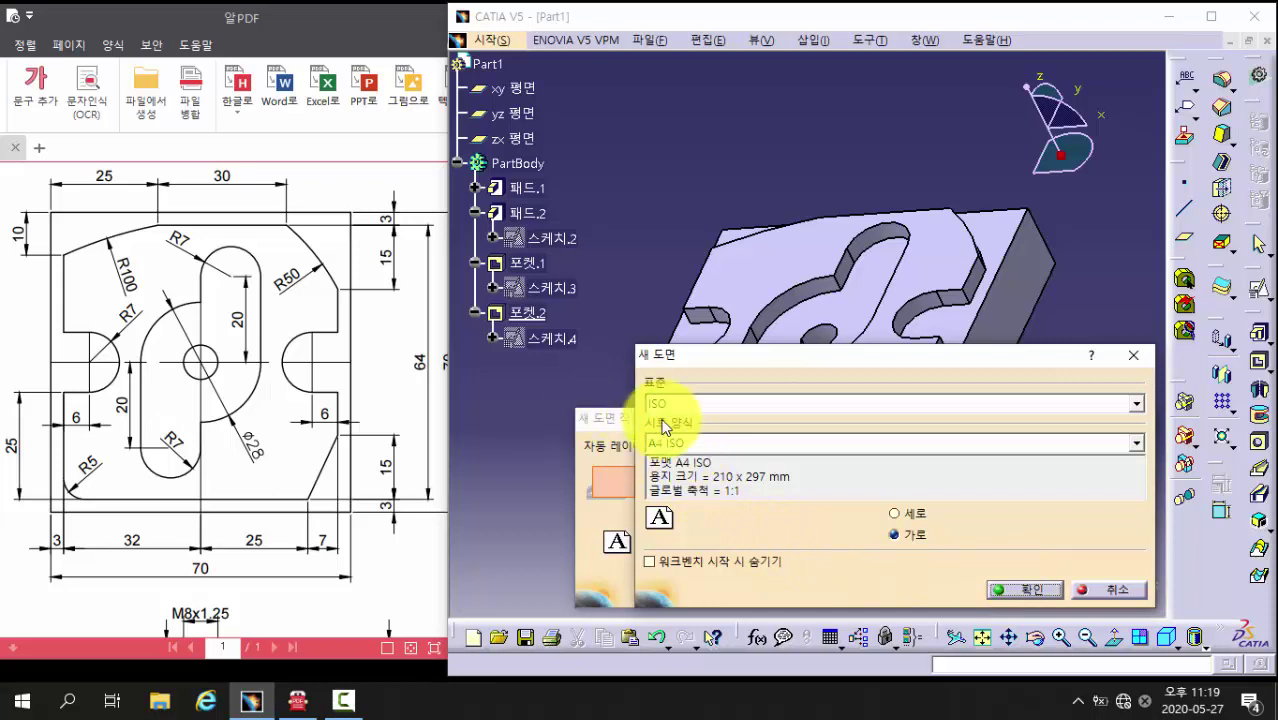
{"action": "left_click", "coordinate": [1004, 596]}
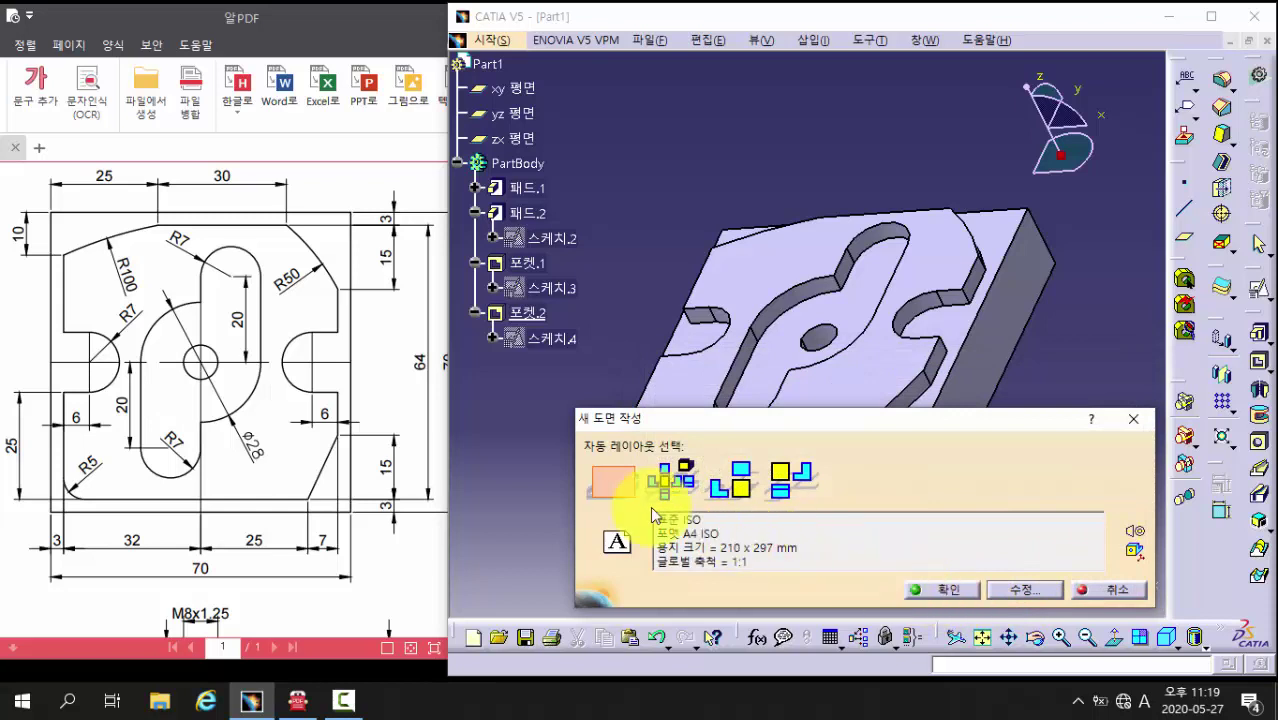
{"action": "left_click", "coordinate": [617, 493]}
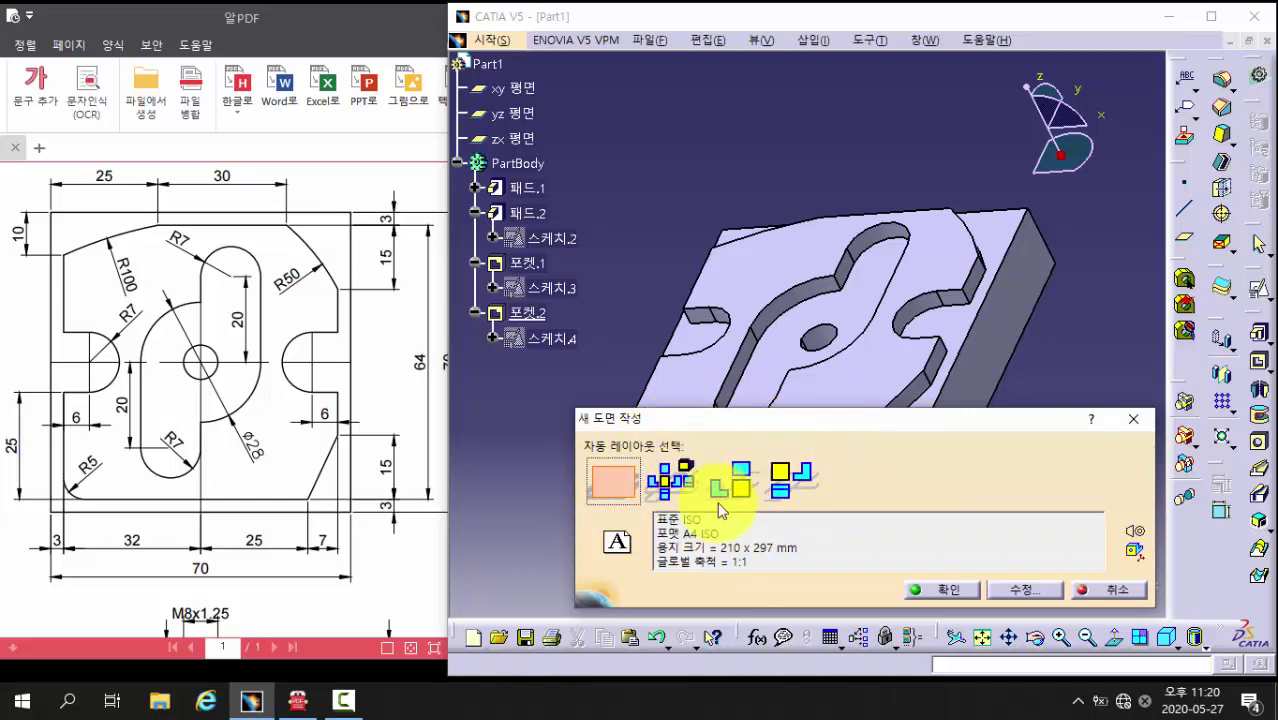
{"action": "left_click", "coordinate": [603, 485]}
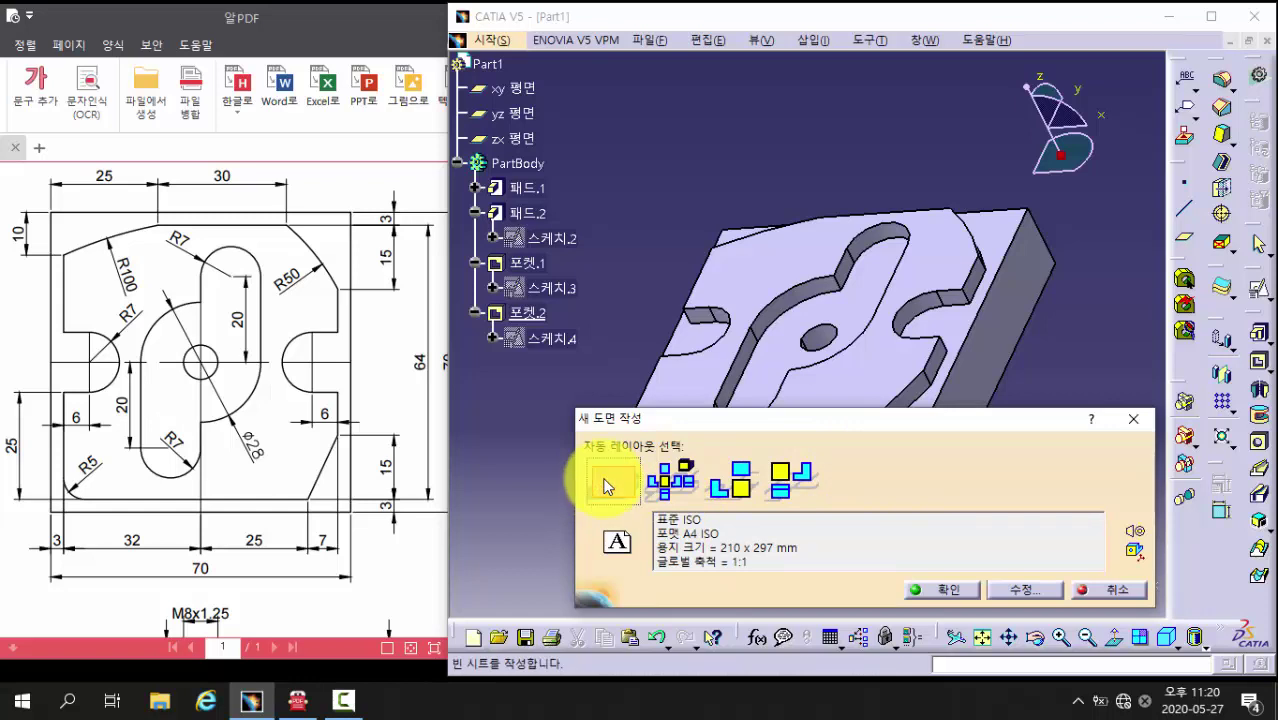
{"action": "left_click", "coordinate": [937, 590]}
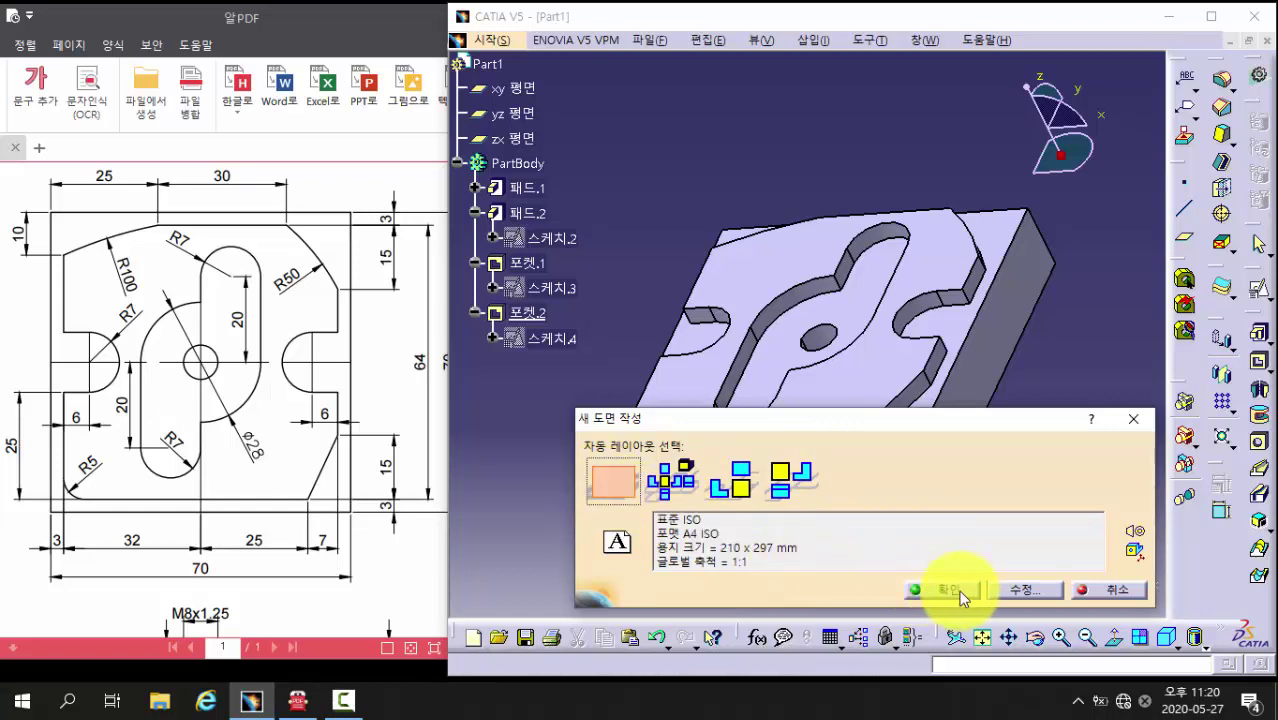
{"action": "left_click", "coordinate": [957, 590]}
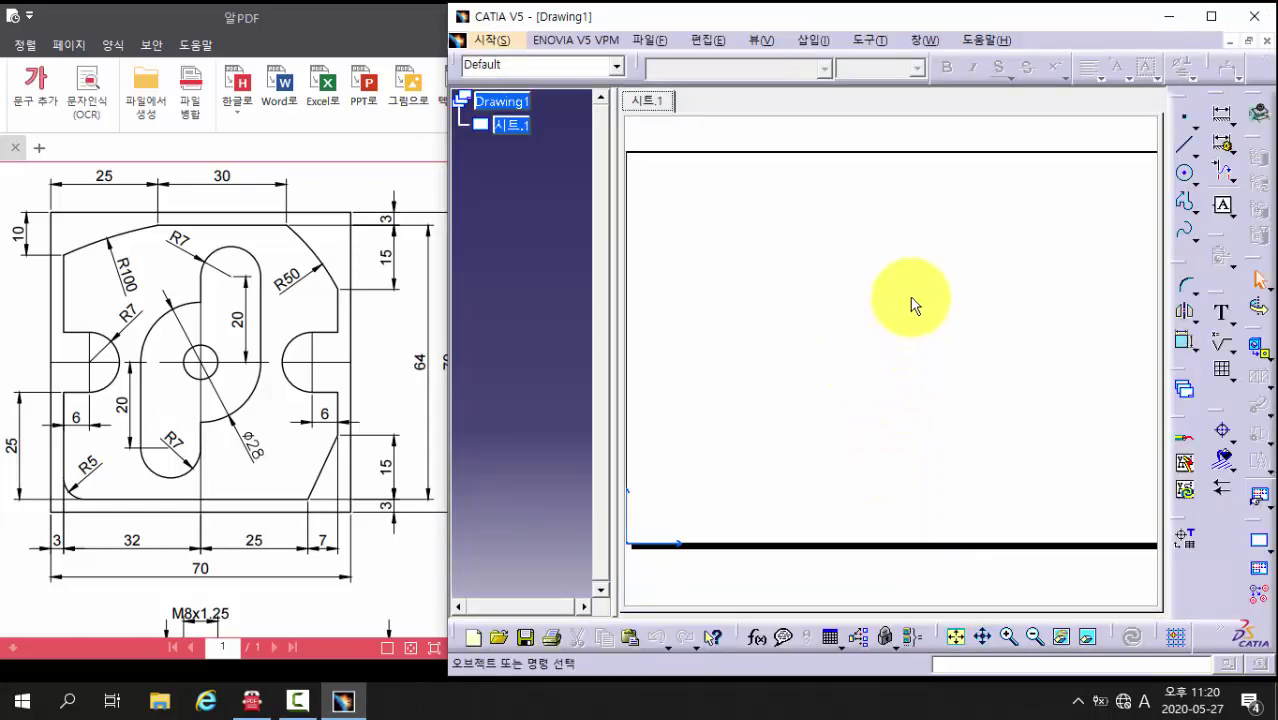
Step: Switch to the PDF drawing and examine which views of the plate it contains, then return to the CATIA drawing
{"action": "middle_click_drag", "start_coordinate": [913, 305], "coordinate": [929, 309]}
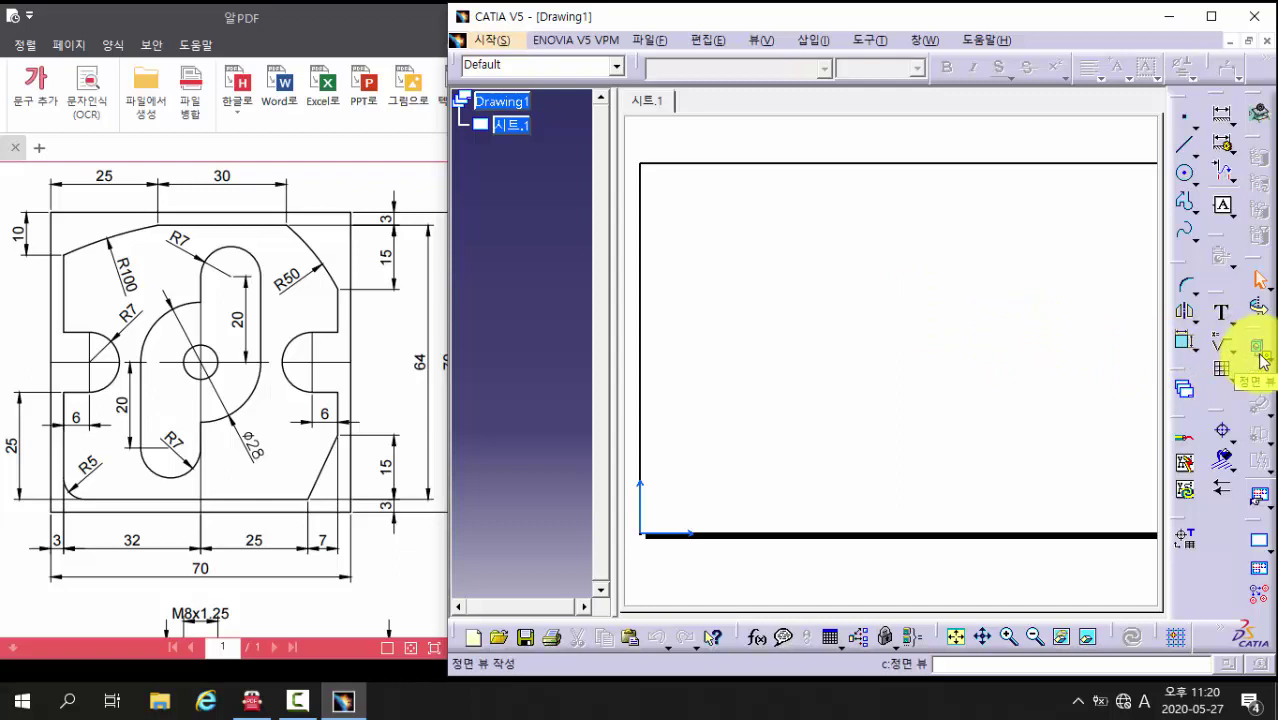
{"action": "left_click", "coordinate": [318, 252]}
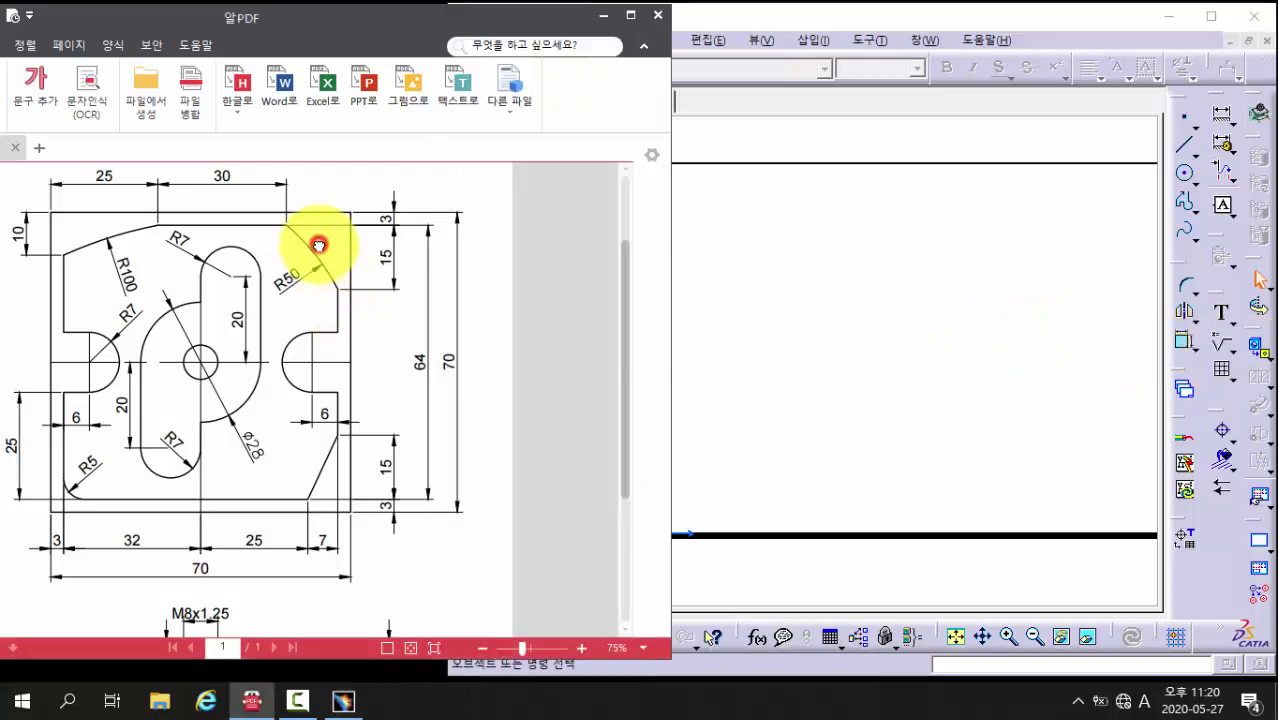
{"action": "scroll", "coordinate": [314, 252], "scroll_direction": "down", "scroll_amount": 2, "text": "ctrl"}
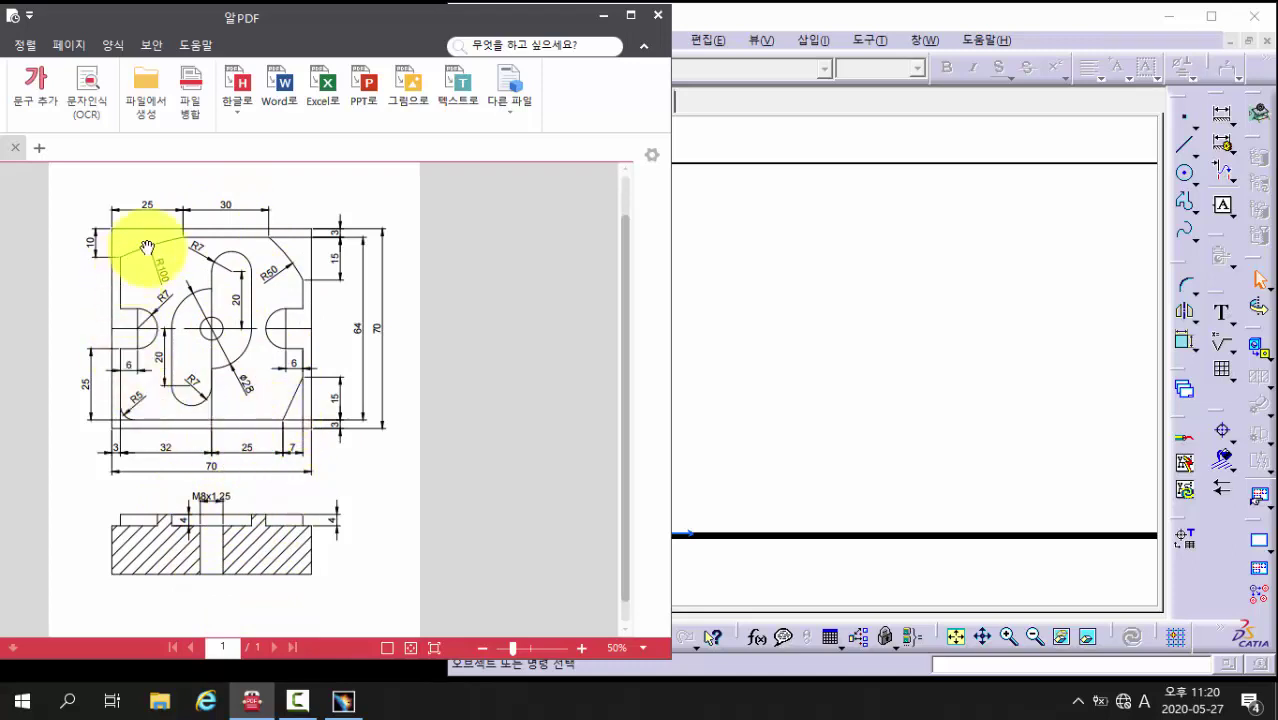
{"action": "scroll", "coordinate": [177, 305], "scroll_direction": "up", "scroll_amount": 1, "text": "ctrl"}
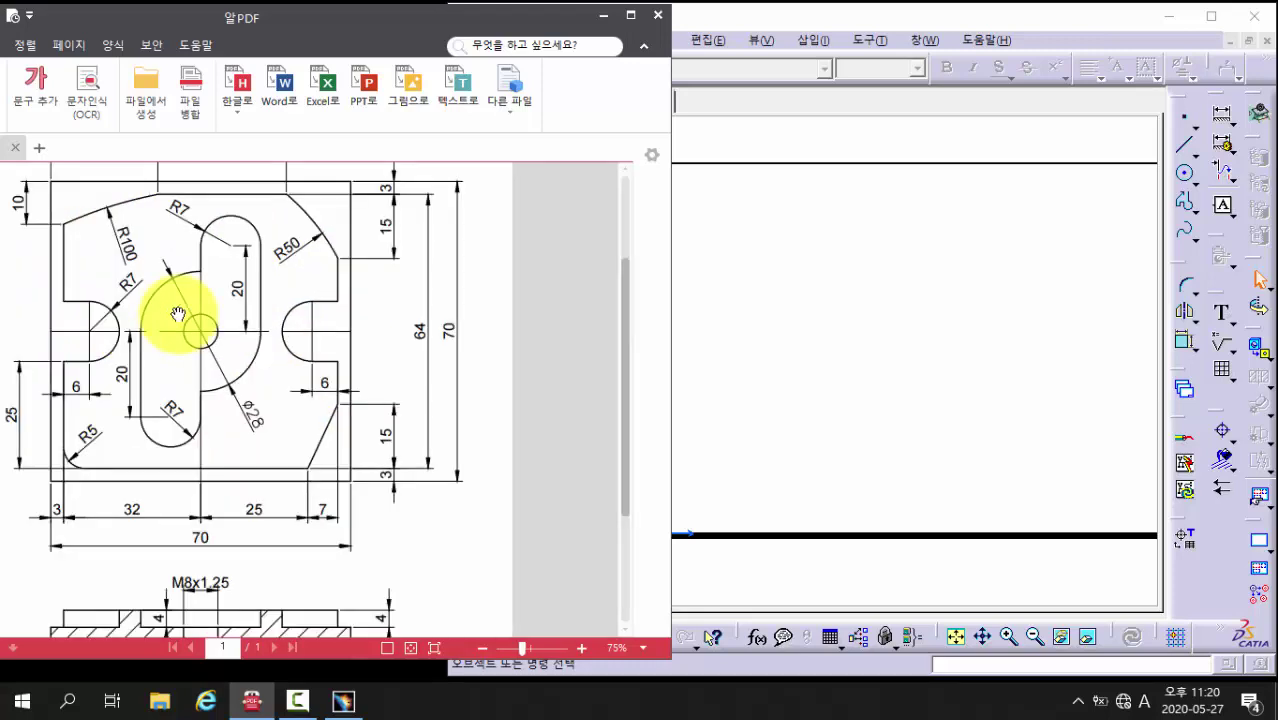
{"action": "scroll", "coordinate": [185, 257], "scroll_direction": "up", "scroll_amount": 1}
{"action": "scroll", "coordinate": [231, 315], "scroll_direction": "down", "scroll_amount": 1}
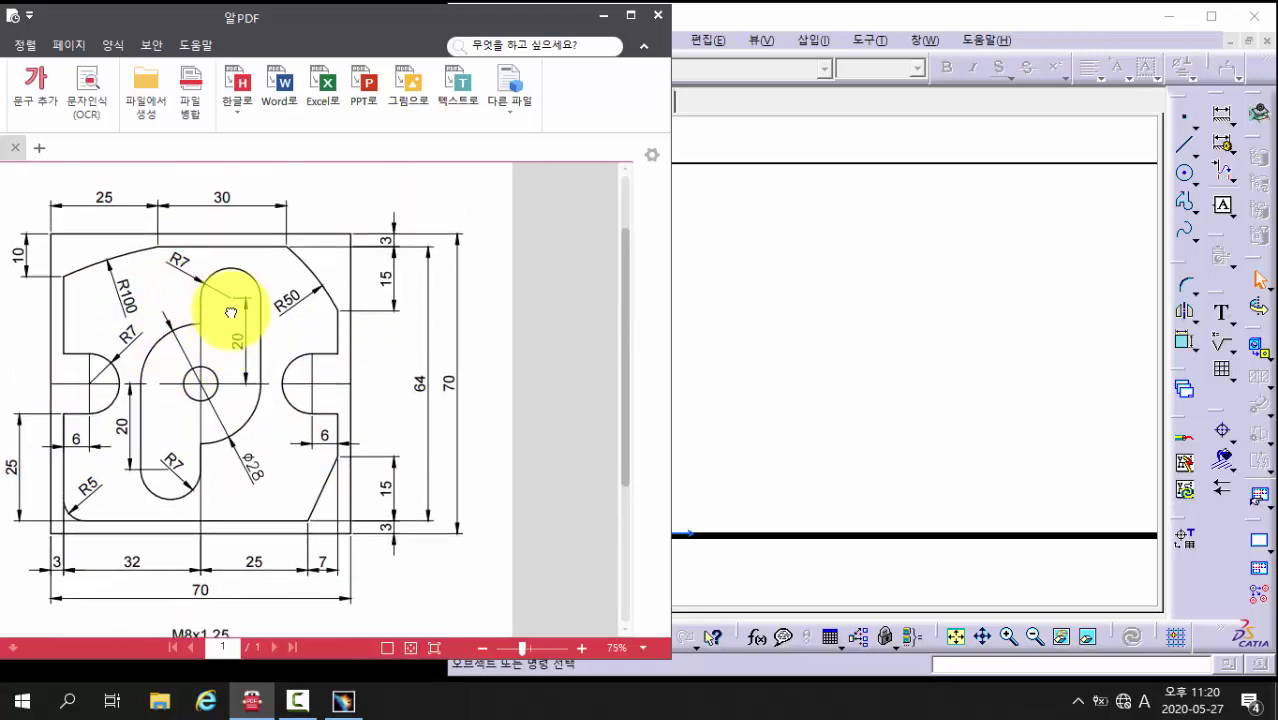
{"action": "left_click", "coordinate": [998, 131]}
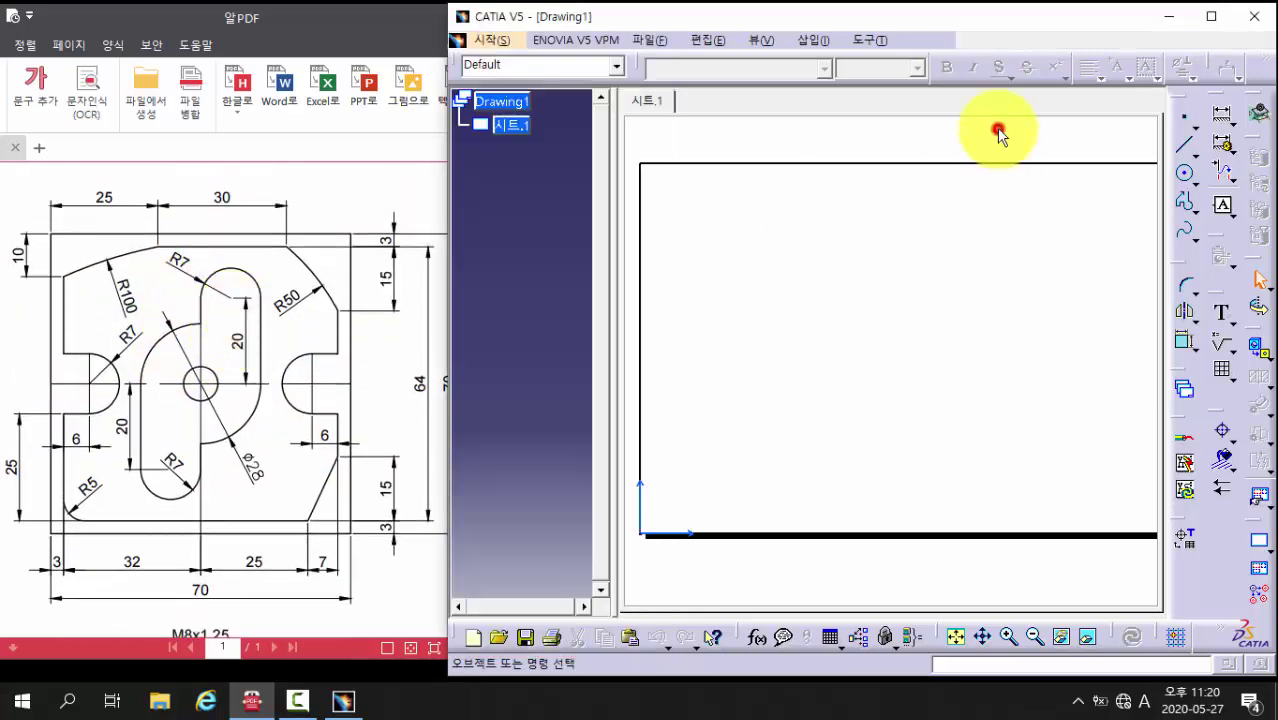
Step: Create a front view of Part1 on the sheet, using the plate's raised top face as the reference plane
{"action": "left_click", "coordinate": [1262, 352]}
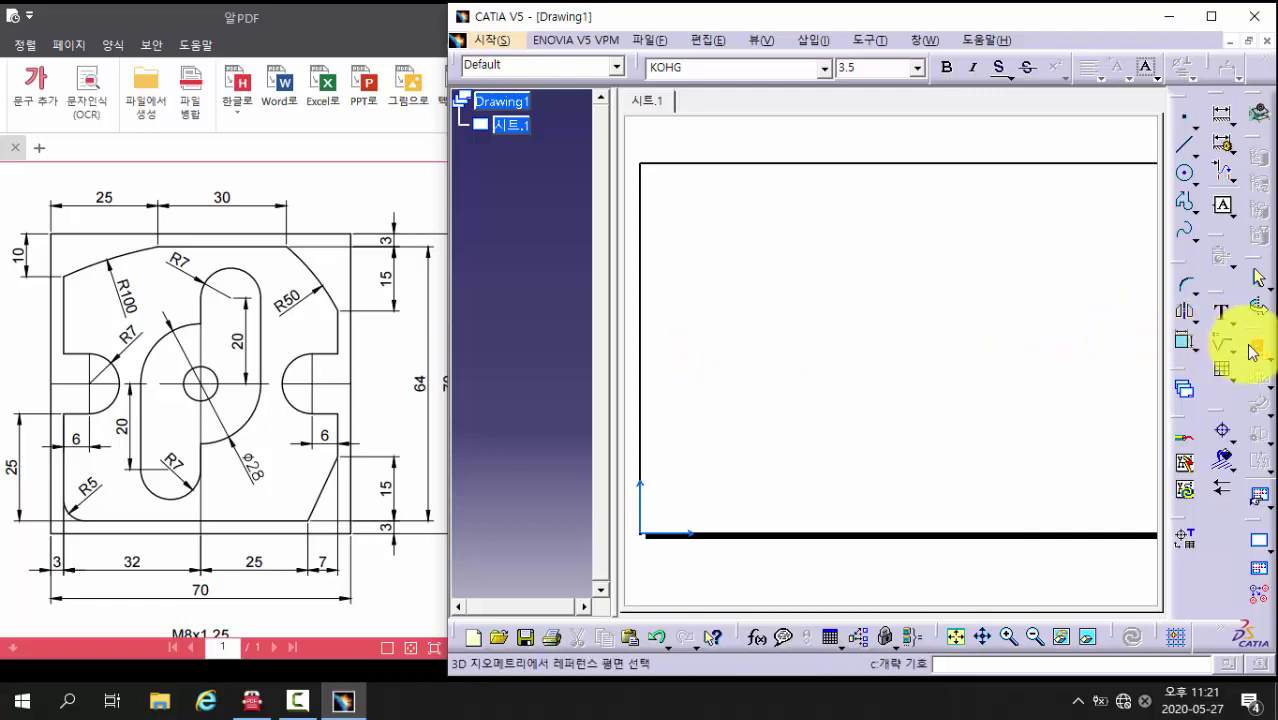
{"action": "left_click", "coordinate": [935, 42]}
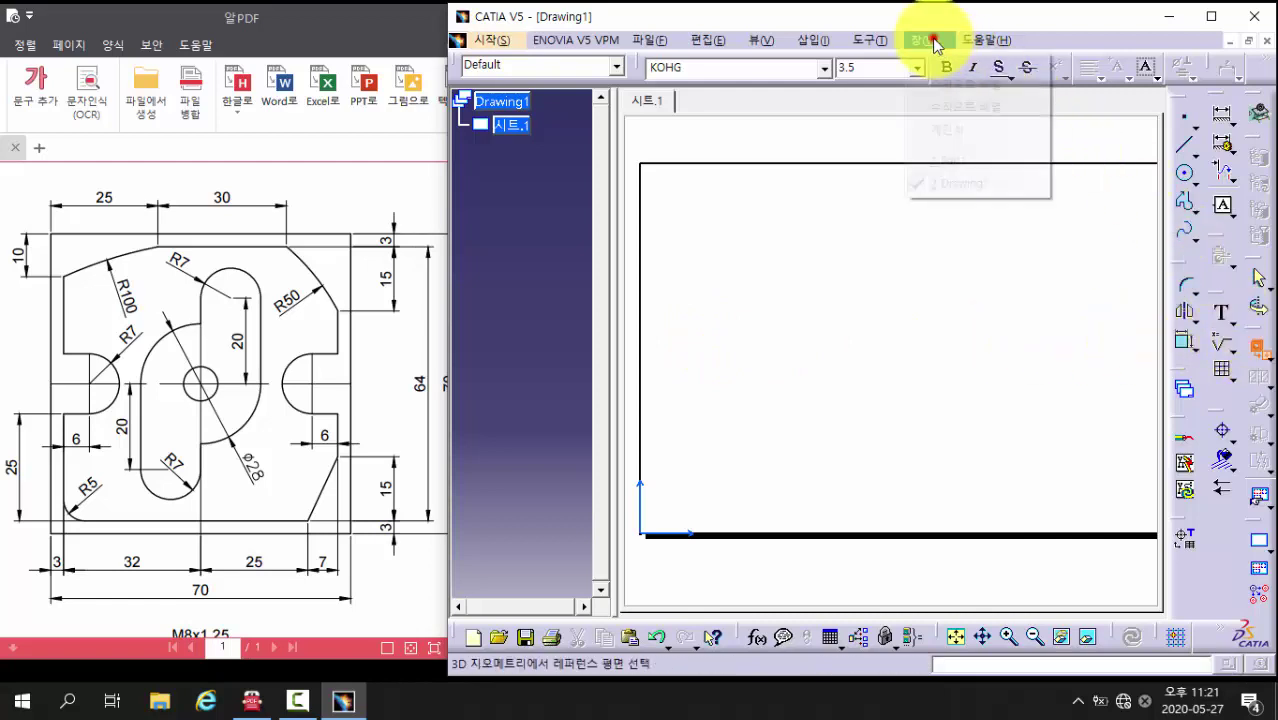
{"action": "left_click", "coordinate": [982, 163]}
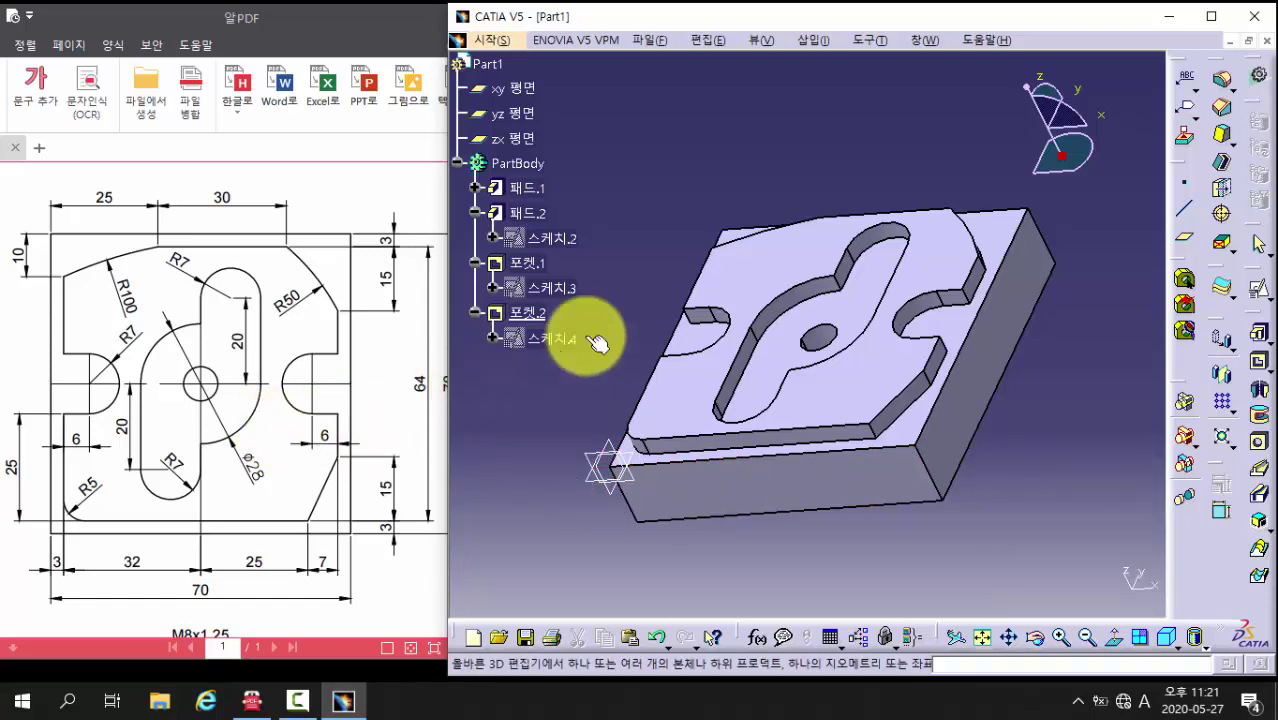
{"action": "left_click", "coordinate": [777, 263]}
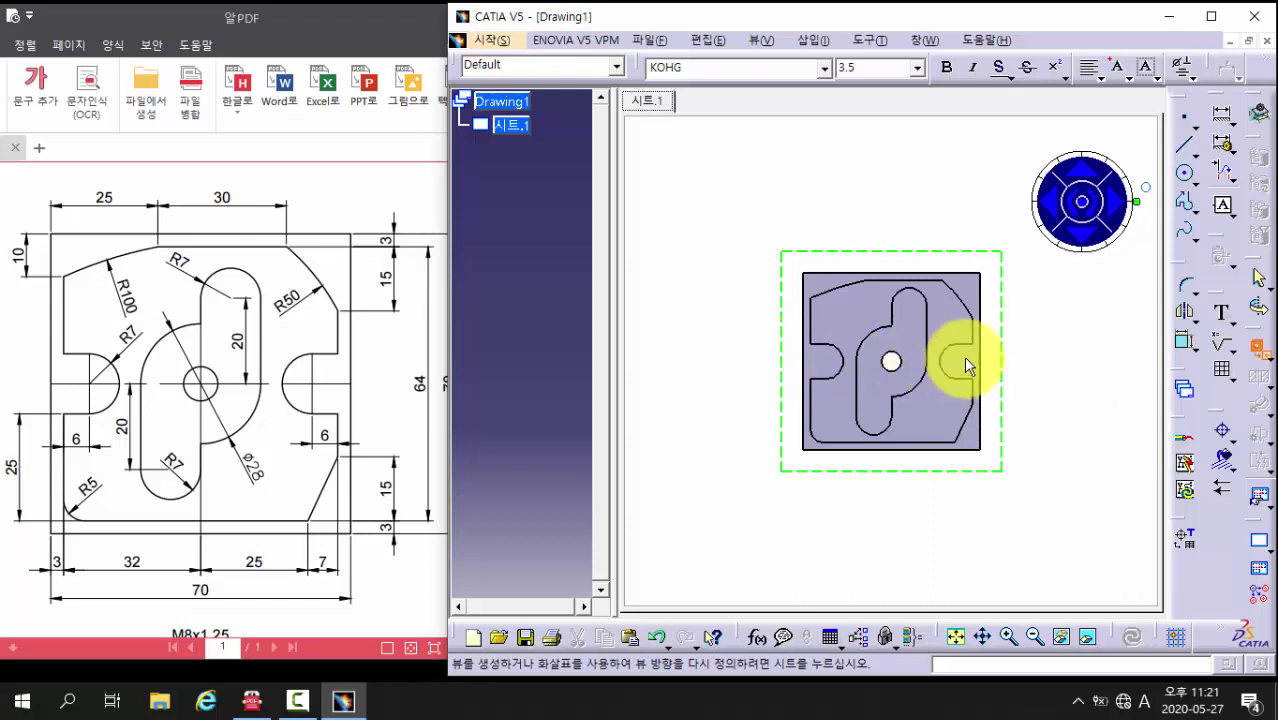
{"action": "left_click", "coordinate": [1067, 364]}
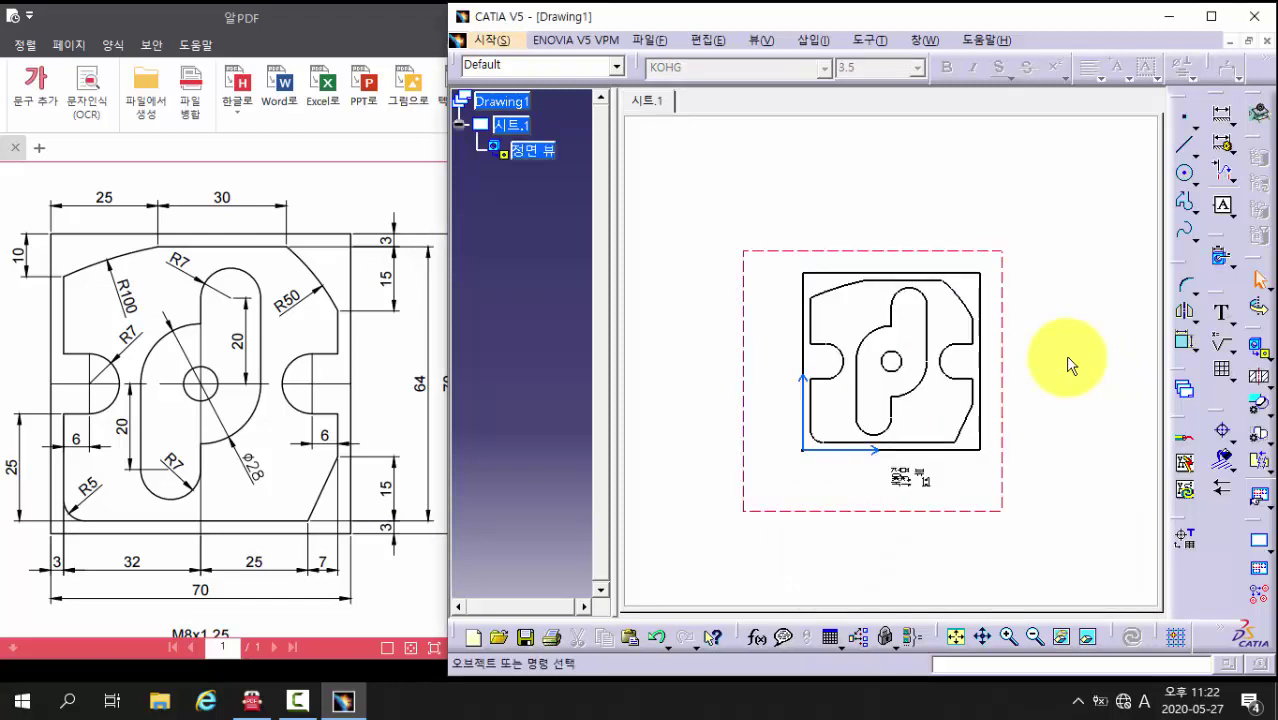
Step: Move the front view up and slightly left, close to the sheet's upper edge
{"action": "mouse_move", "coordinate": [1033, 362]}
{"action": "middle_mouse_down"}
{"action": "mouse_move", "coordinate": [962, 282]}
{"action": "mouse_move", "coordinate": [936, 285]}
{"action": "mouse_move", "coordinate": [937, 342]}
{"action": "mouse_move", "coordinate": [1007, 322]}
{"action": "mouse_move", "coordinate": [1013, 333]}
{"action": "middle_mouse_up"}
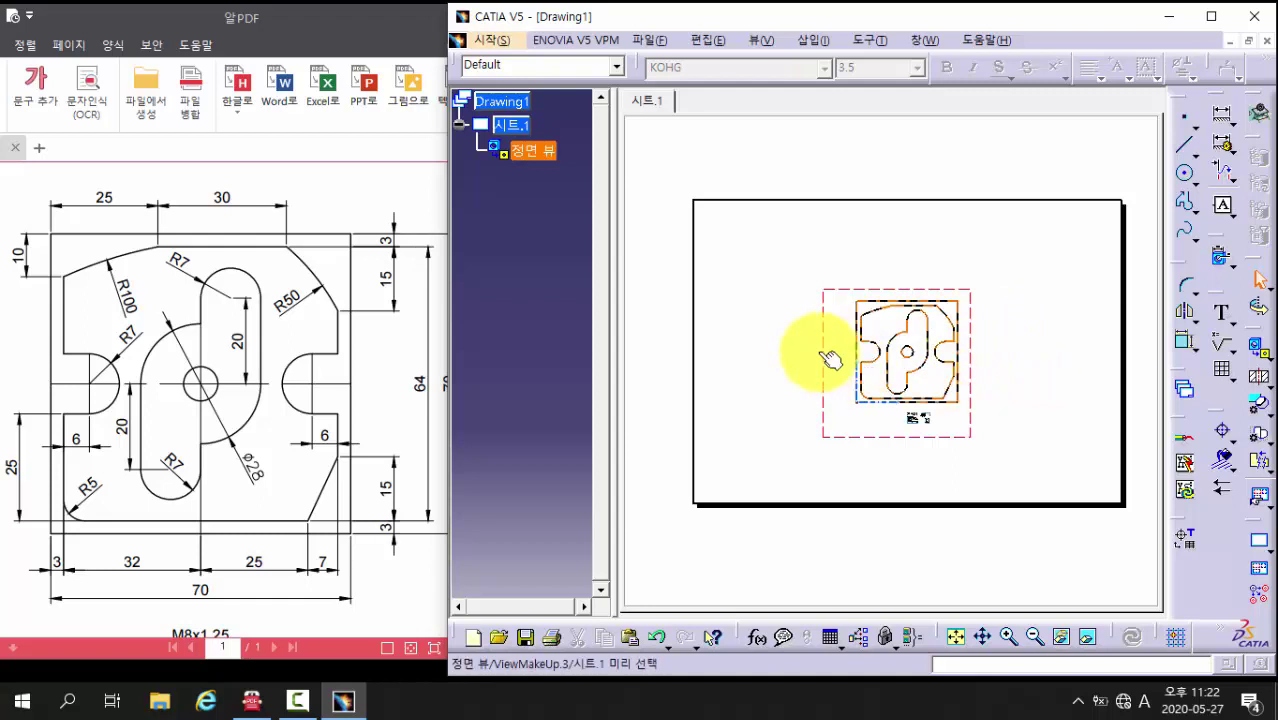
{"action": "left_click_drag", "start_coordinate": [822, 352], "coordinate": [788, 276]}
{"action": "left_click", "coordinate": [1002, 418]}
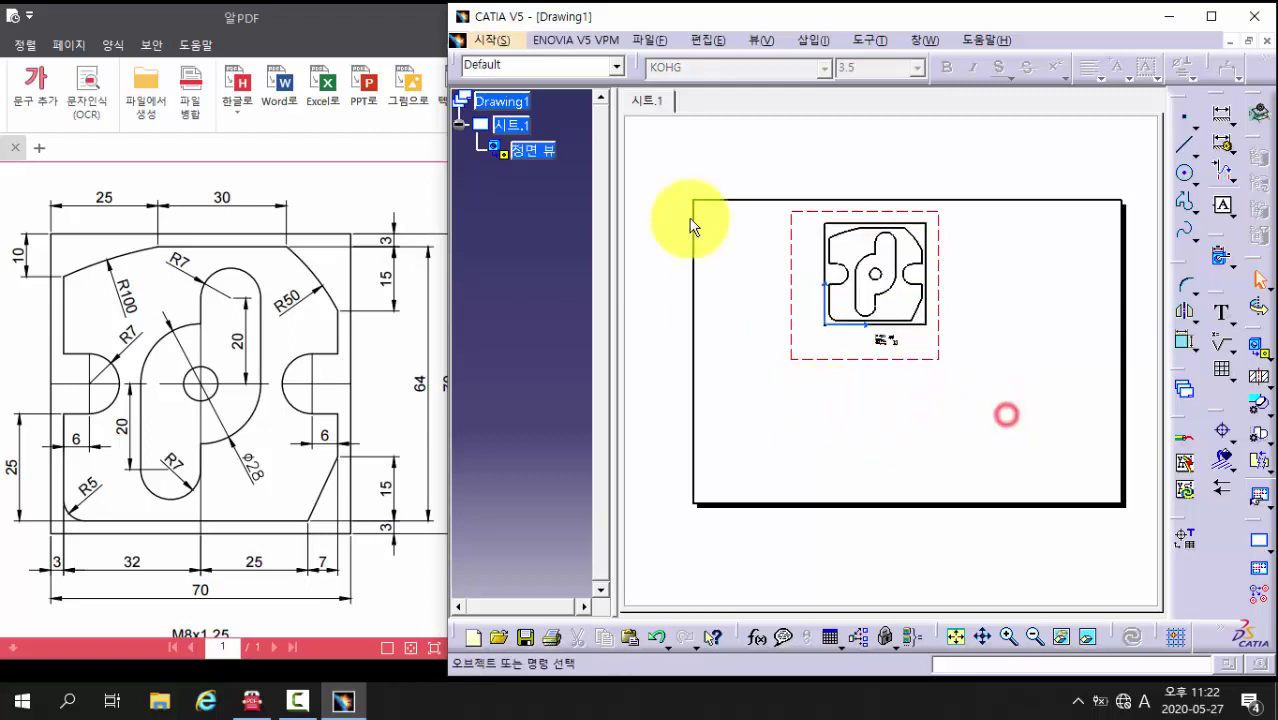
{"action": "middle_click_drag", "start_coordinate": [903, 316], "coordinate": [913, 265]}
{"action": "left_click", "coordinate": [984, 408]}
{"action": "mouse_move", "coordinate": [953, 364]}
{"action": "middle_mouse_down"}
{"action": "mouse_move", "coordinate": [947, 385]}
{"action": "mouse_move", "coordinate": [957, 352]}
{"action": "mouse_move", "coordinate": [973, 393]}
{"action": "mouse_move", "coordinate": [987, 378]}
{"action": "mouse_move", "coordinate": [989, 394]}
{"action": "middle_mouse_up"}
{"action": "left_click", "coordinate": [988, 379]}
Step: Examine the hatched section view below the plan view in the PDF drawing and return to the CATIA front view
{"action": "left_click", "coordinate": [308, 300]}
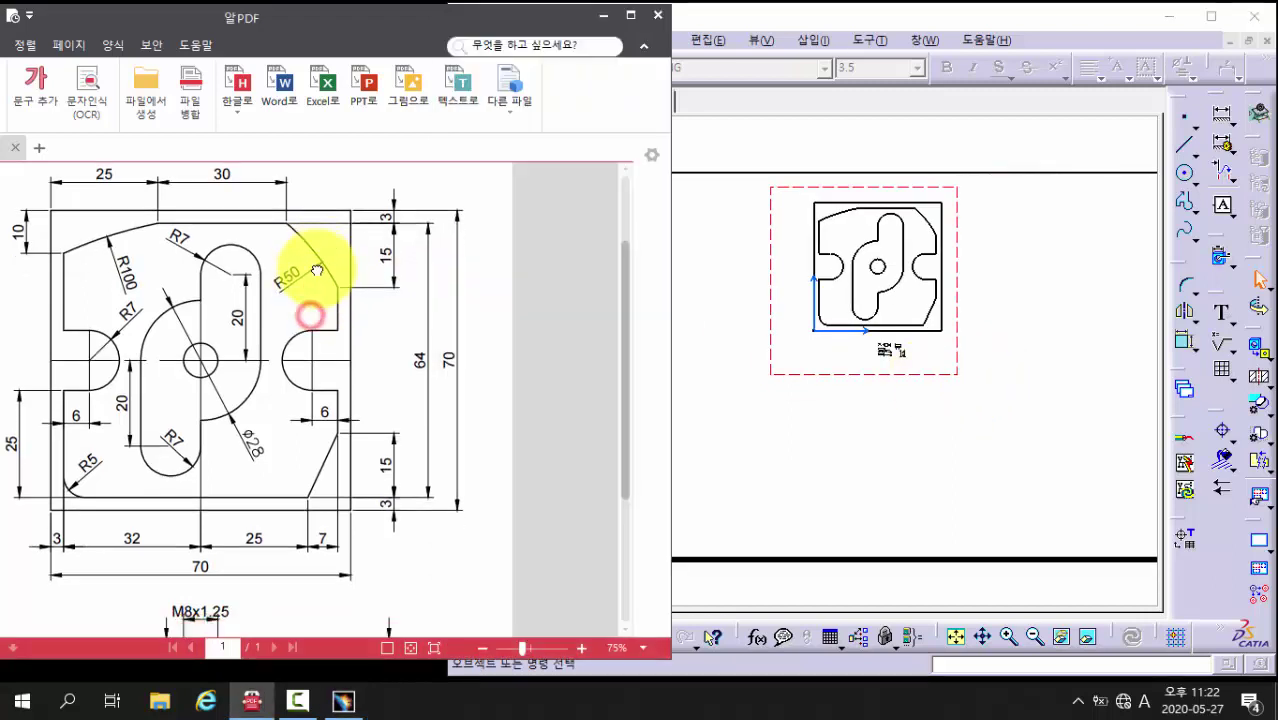
{"action": "scroll", "coordinate": [328, 350], "scroll_direction": "down", "scroll_amount": 3}
{"action": "scroll", "coordinate": [328, 350], "scroll_direction": "down", "scroll_amount": 2}
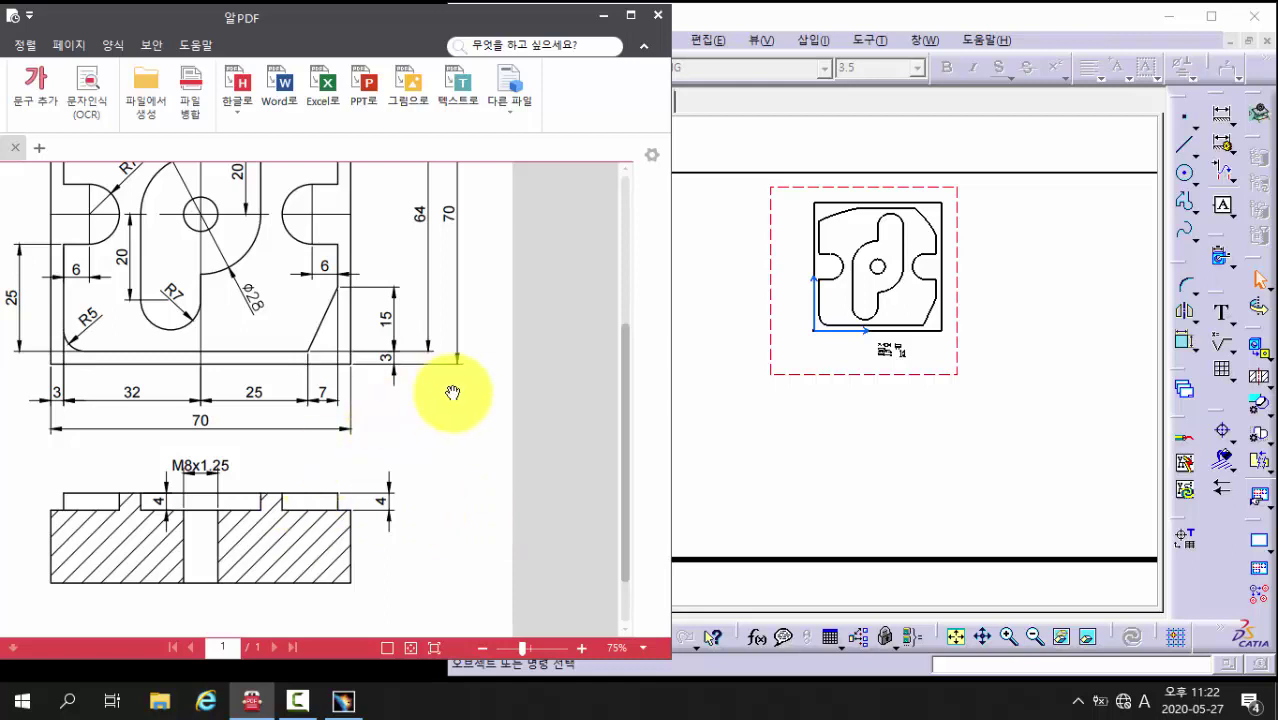
{"action": "left_click", "coordinate": [994, 298]}
{"action": "mouse_move", "coordinate": [994, 300]}
{"action": "middle_mouse_down"}
{"action": "mouse_move", "coordinate": [975, 328]}
{"action": "mouse_move", "coordinate": [994, 235]}
{"action": "middle_mouse_up"}
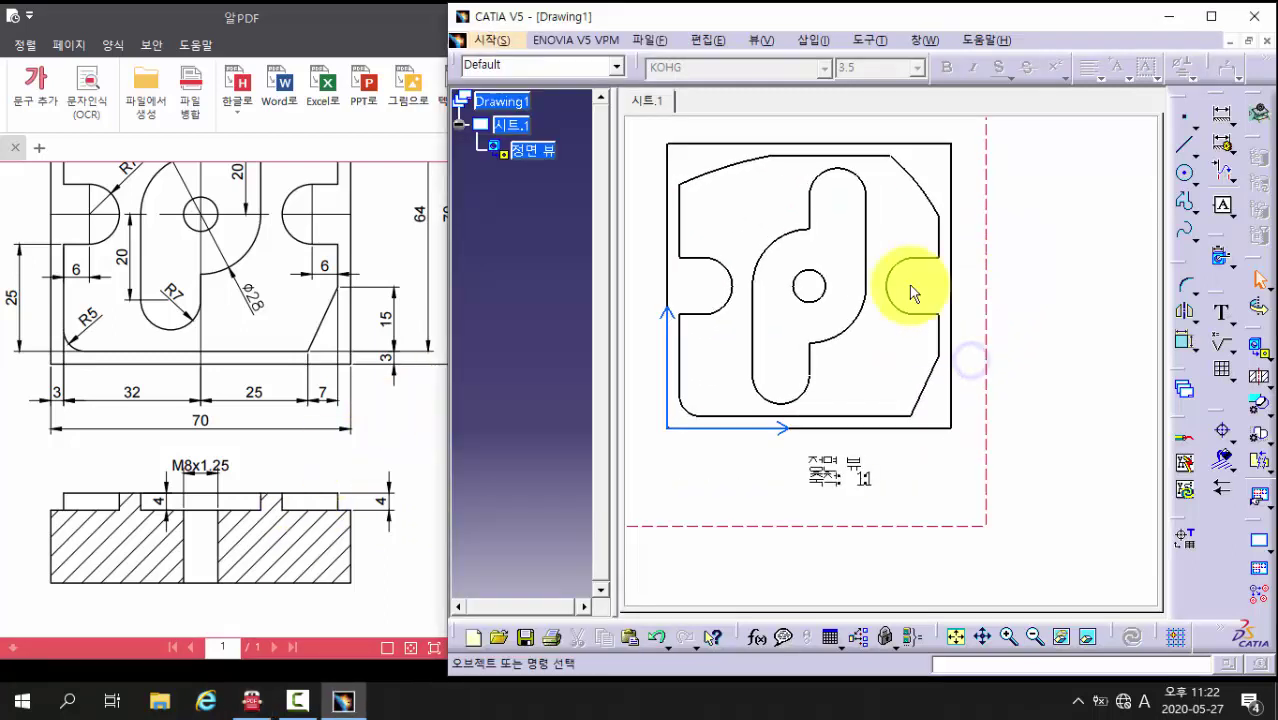
{"action": "middle_click_drag", "start_coordinate": [913, 291], "coordinate": [967, 276]}
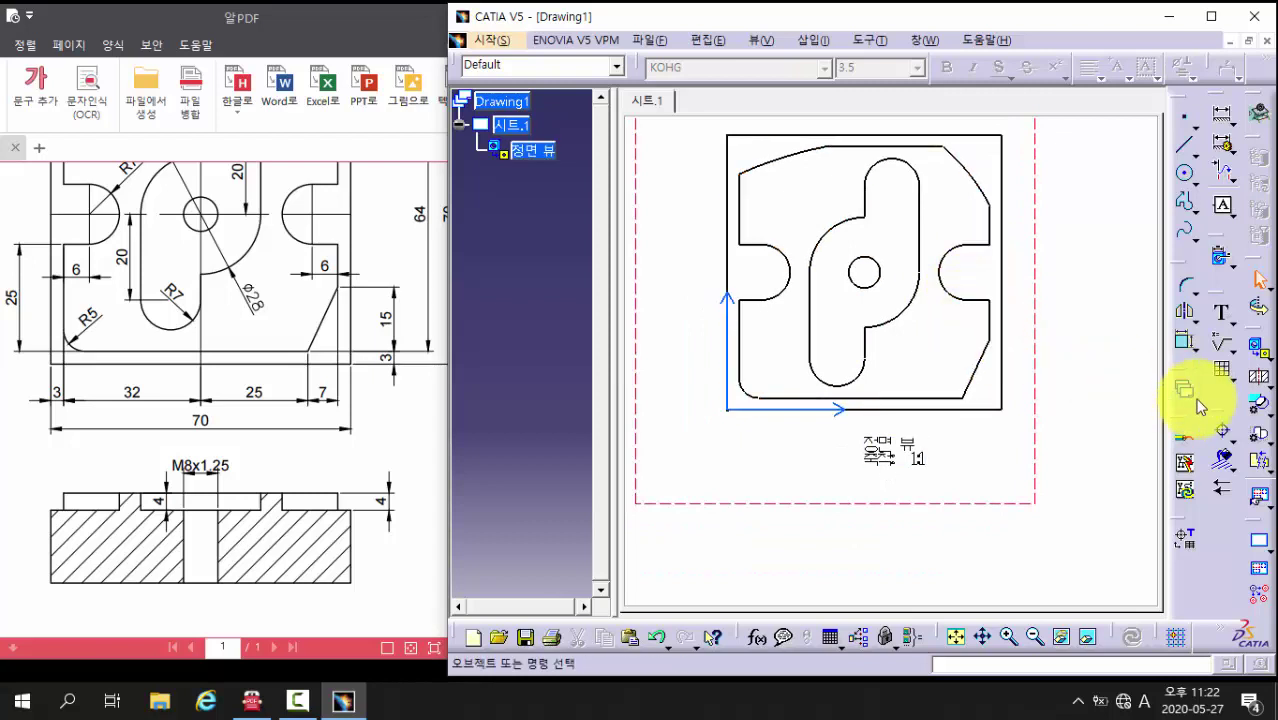
Step: Try a section view cut horizontally through the central hole, previewing its placement below the front view, and cancel it
{"action": "left_click", "coordinate": [1262, 388]}
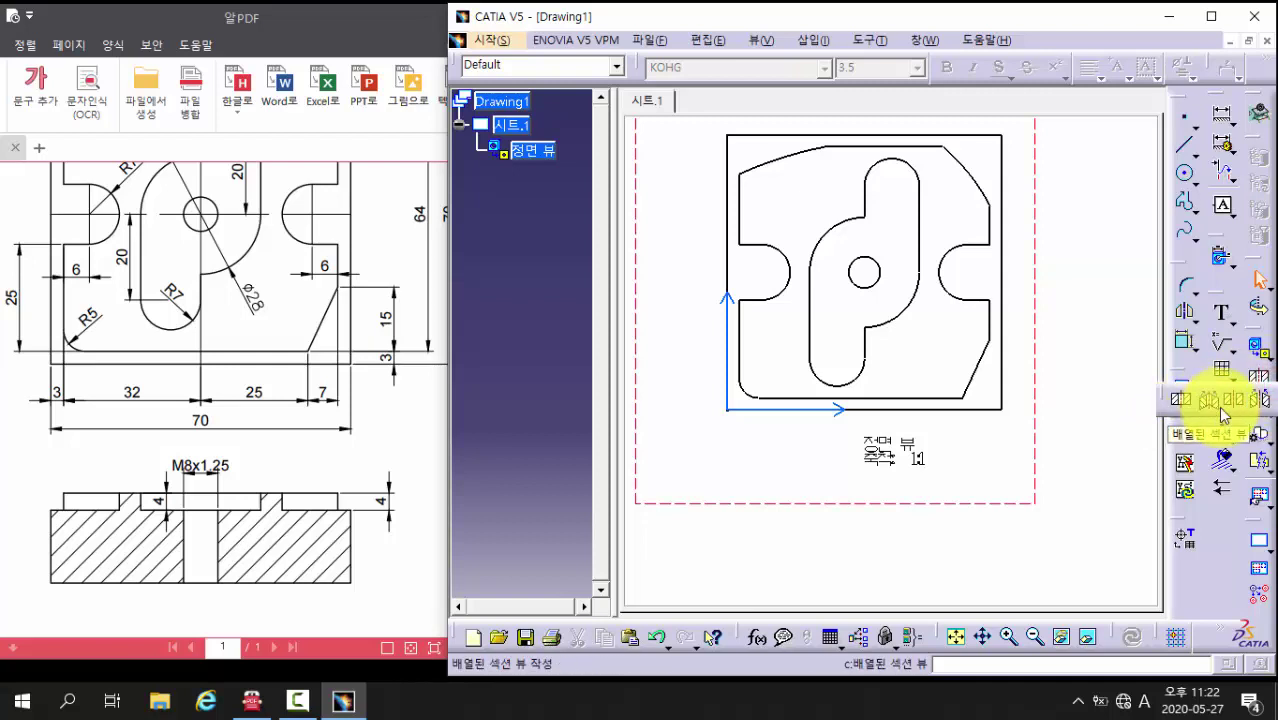
{"action": "left_click", "coordinate": [1188, 411]}
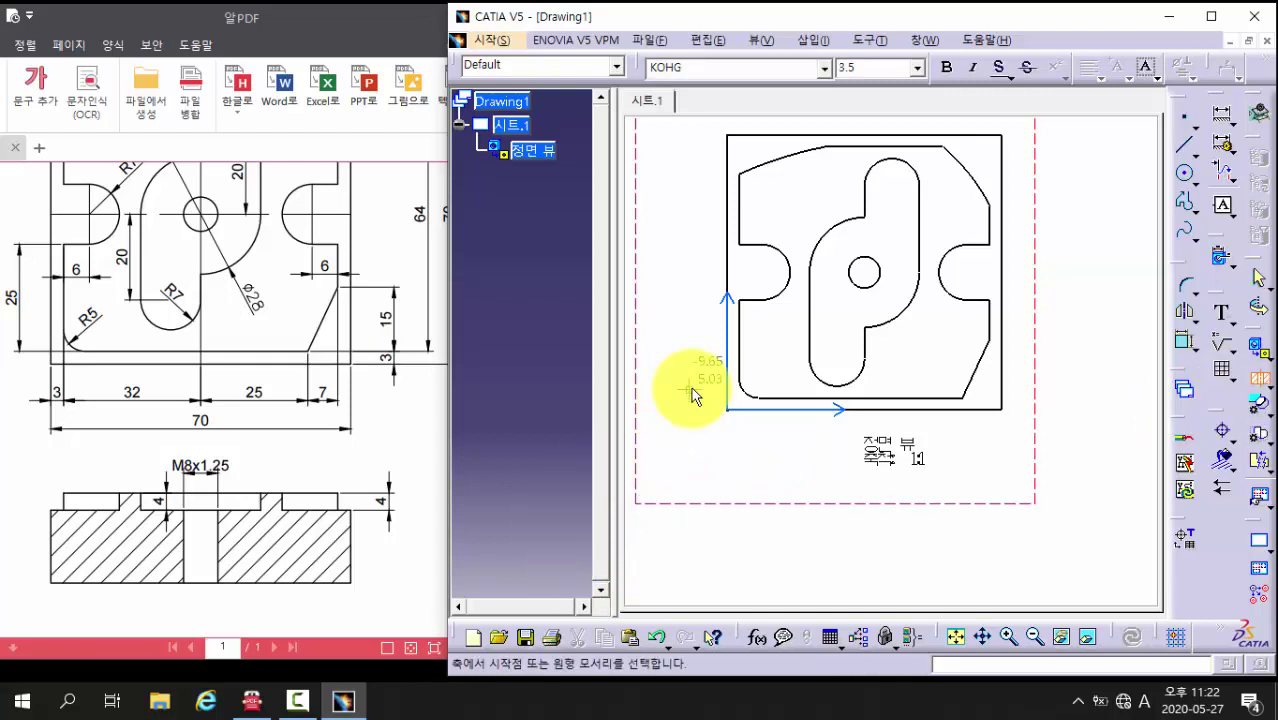
{"action": "left_click", "coordinate": [670, 271]}
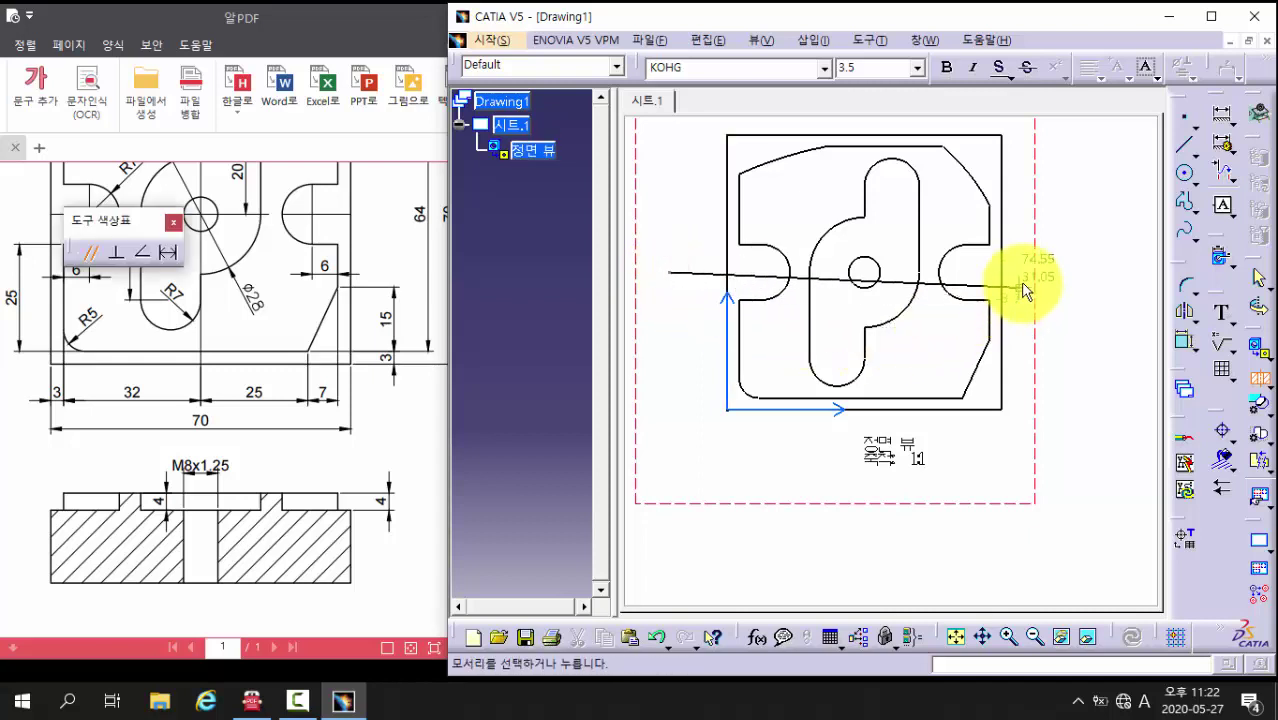
{"action": "double_click", "coordinate": [1060, 273]}
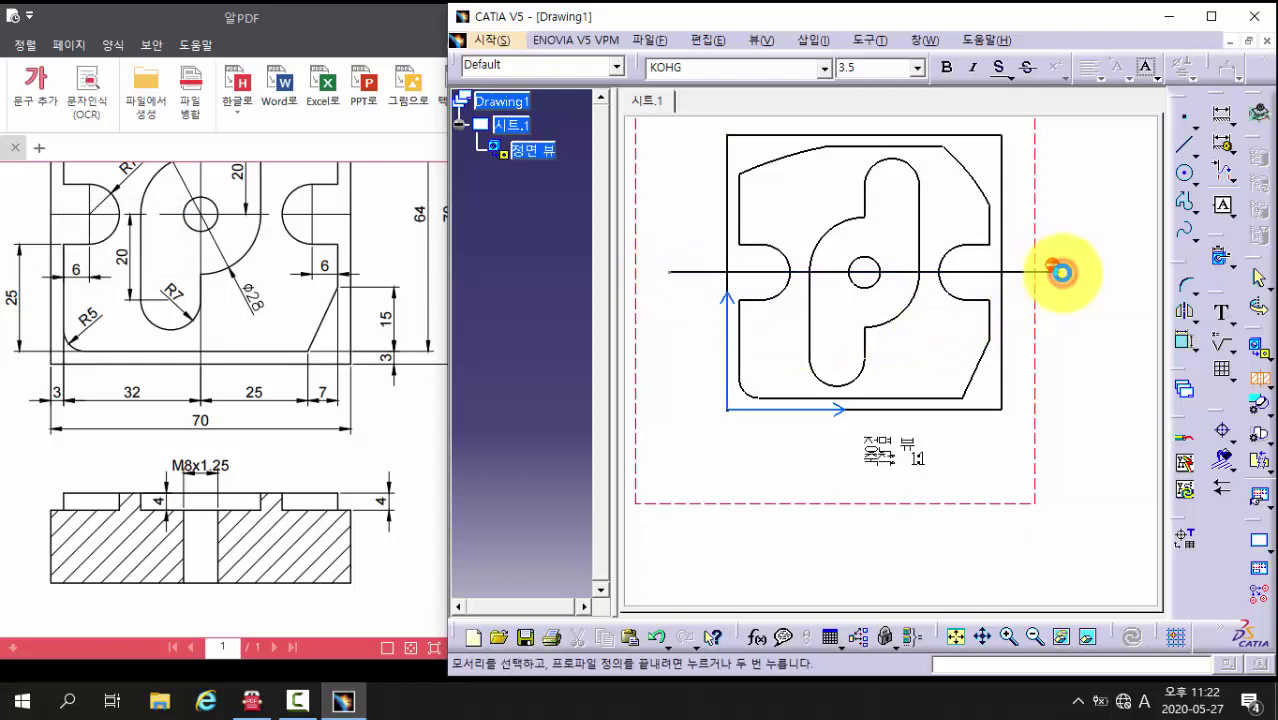
{"action": "left_click", "coordinate": [1061, 271]}
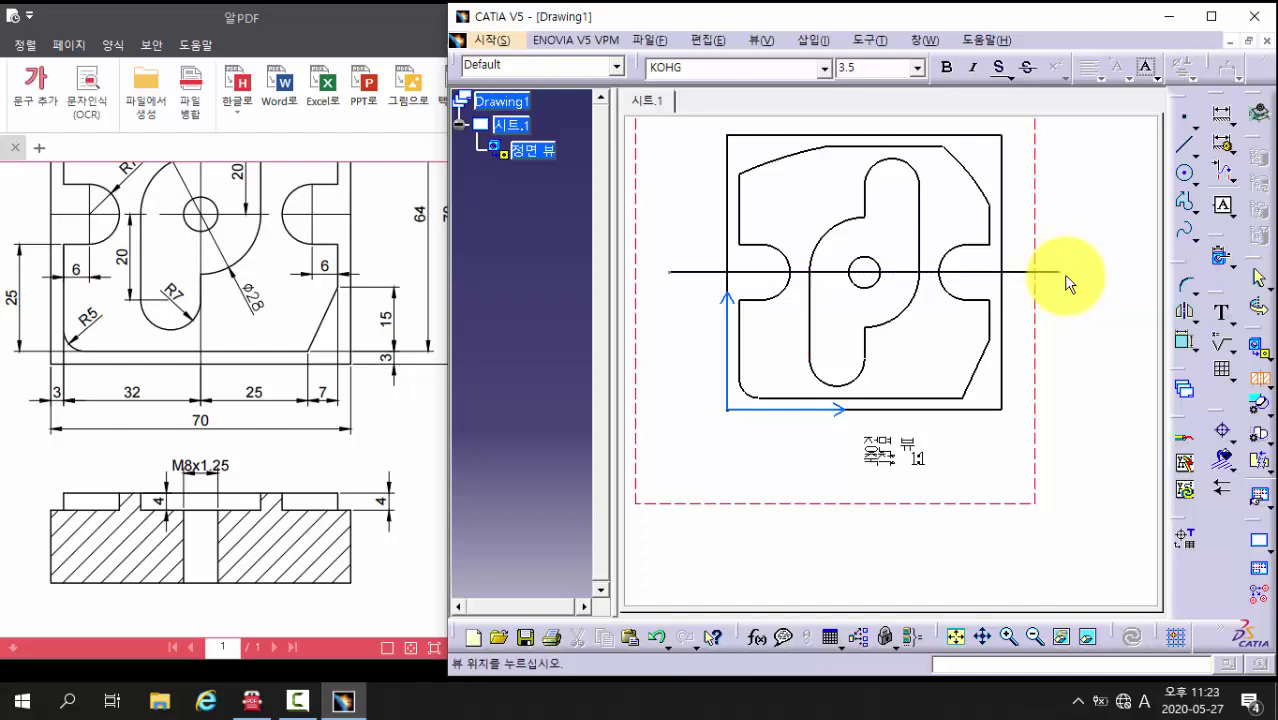
{"action": "mouse_move", "coordinate": [961, 499]}
{"action": "middle_mouse_down"}
{"action": "mouse_move", "coordinate": [988, 378]}
{"action": "mouse_move", "coordinate": [984, 422]}
{"action": "mouse_move", "coordinate": [984, 394]}
{"action": "mouse_move", "coordinate": [950, 491]}
{"action": "mouse_move", "coordinate": [961, 503]}
{"action": "middle_mouse_up"}
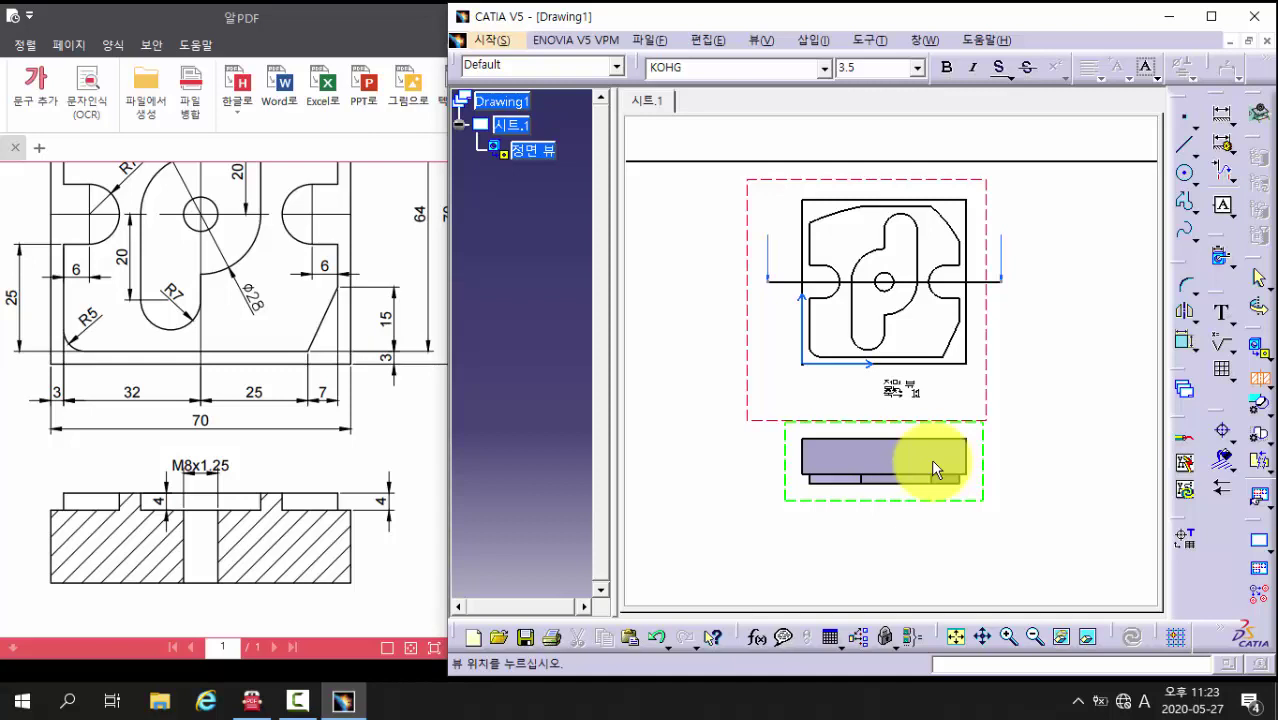
{"action": "key", "text": "Escape"}
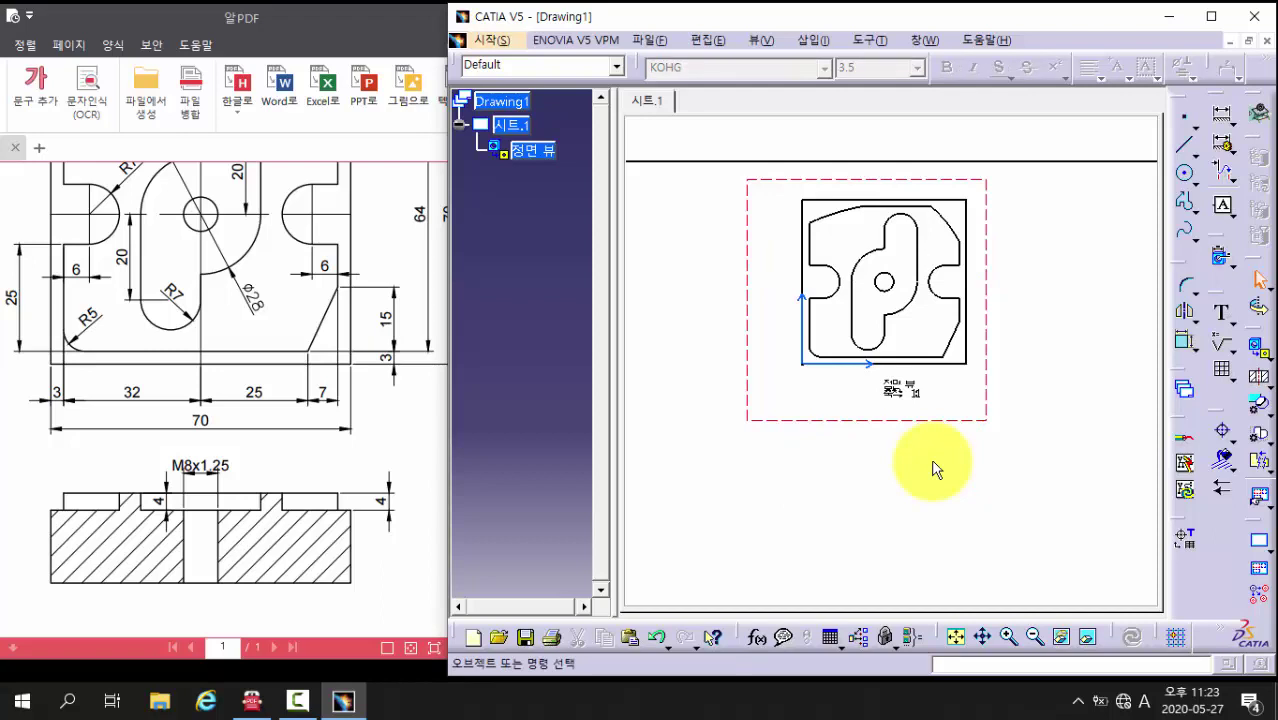
Step: Set the drawing sheet's projection method to third angle standard, keeping the A4 ISO landscape format
{"action": "left_click", "coordinate": [512, 128]}
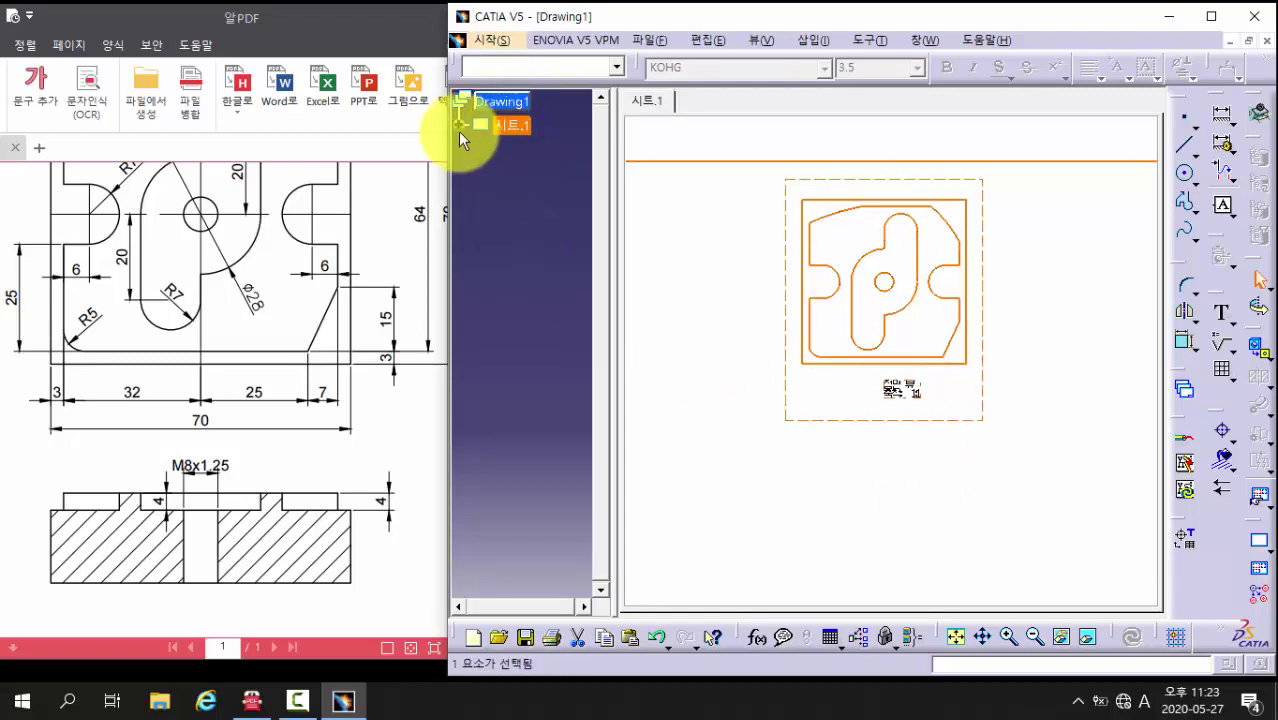
{"action": "left_click", "coordinate": [459, 125]}
{"action": "right_click", "coordinate": [507, 132]}
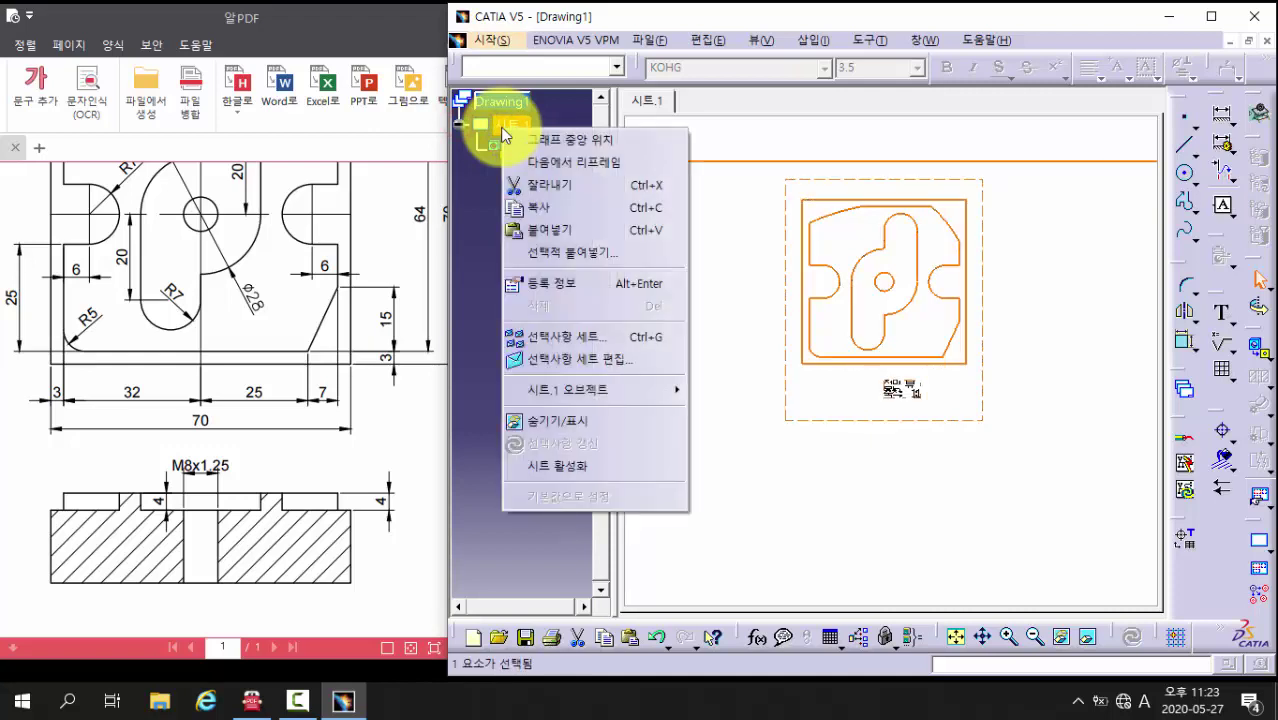
{"action": "left_click", "coordinate": [595, 286]}
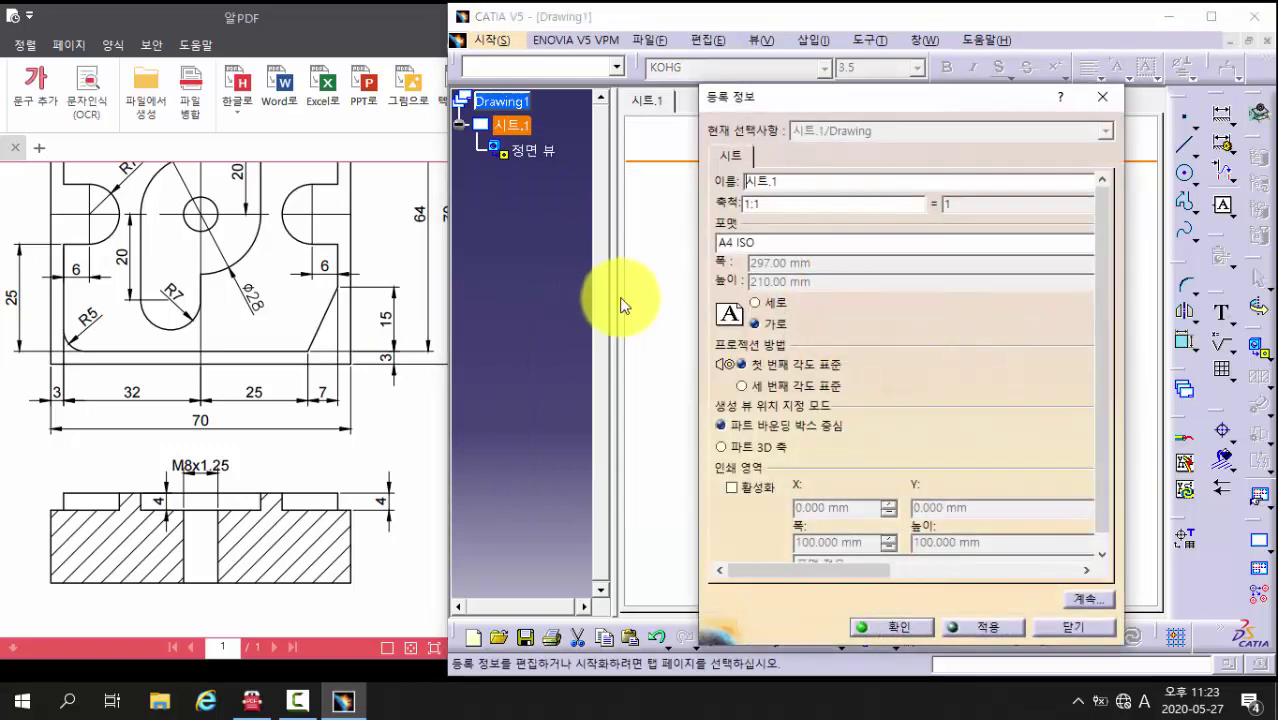
{"action": "left_click", "coordinate": [768, 387]}
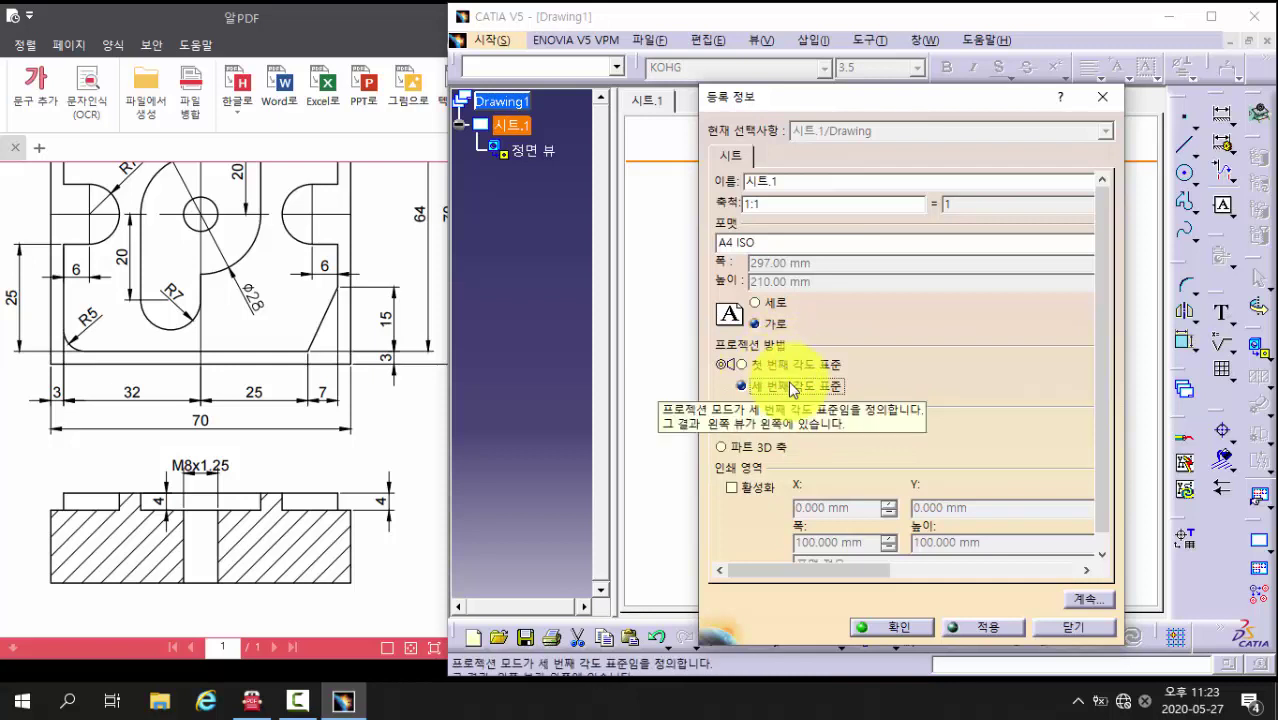
{"action": "left_click", "coordinate": [899, 634]}
{"action": "left_click", "coordinate": [984, 629]}
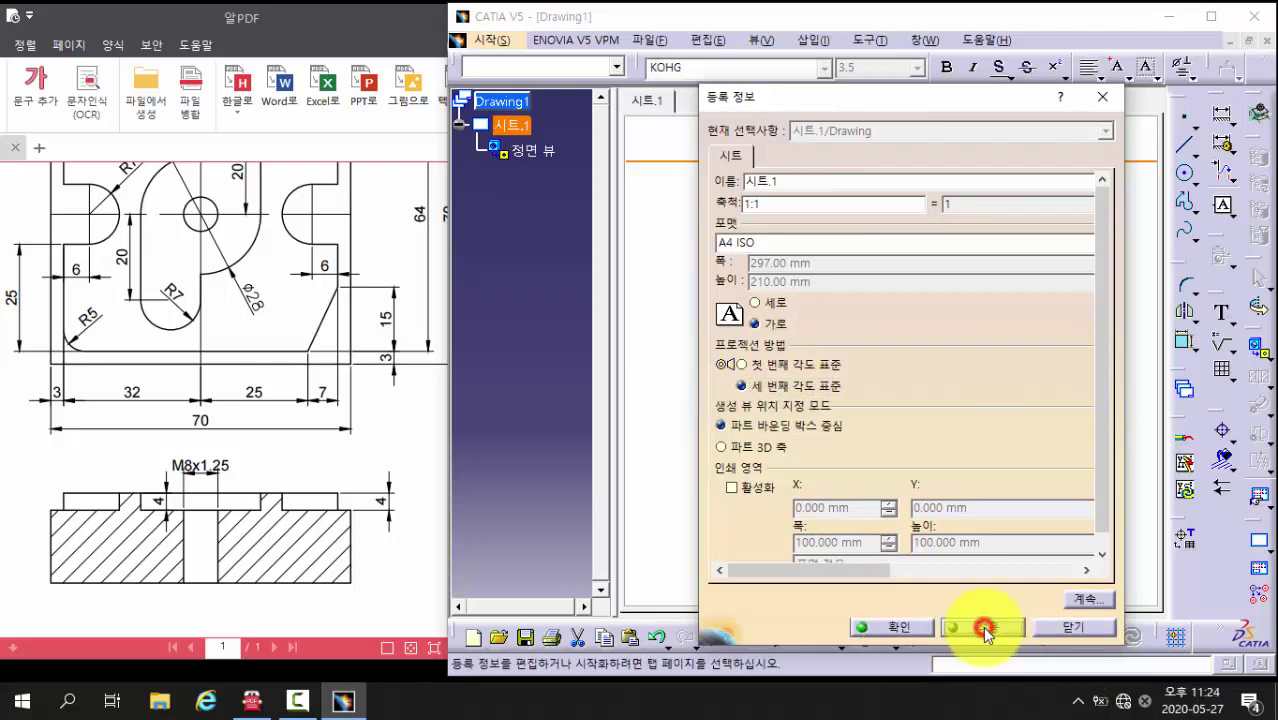
{"action": "left_click", "coordinate": [902, 629]}
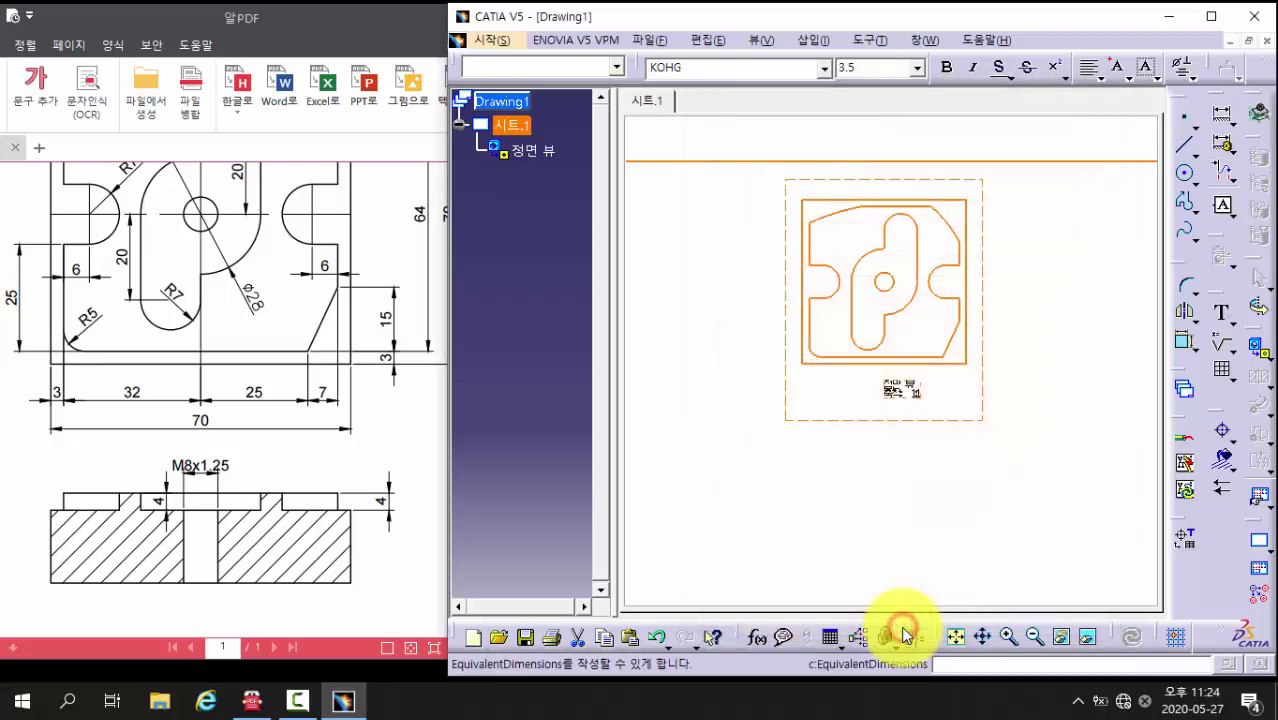
{"action": "left_click", "coordinate": [713, 448]}
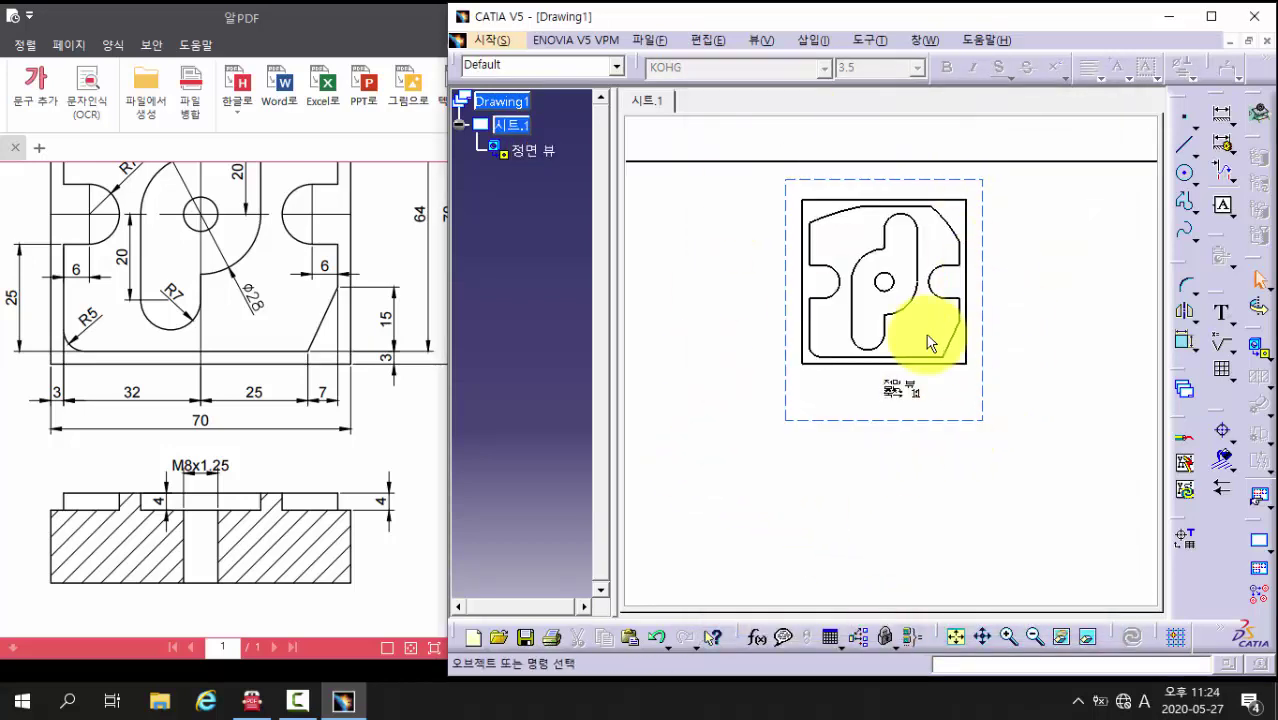
{"action": "left_click", "coordinate": [1265, 386]}
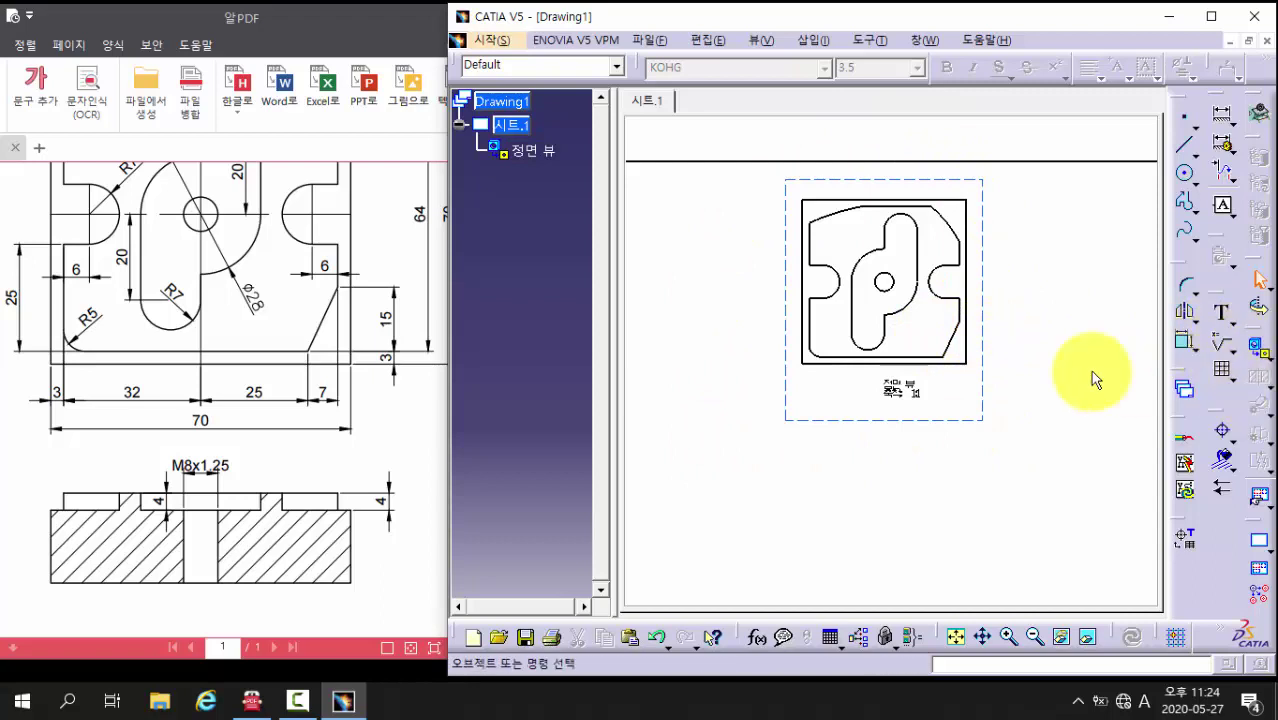
{"action": "left_click", "coordinate": [981, 370]}
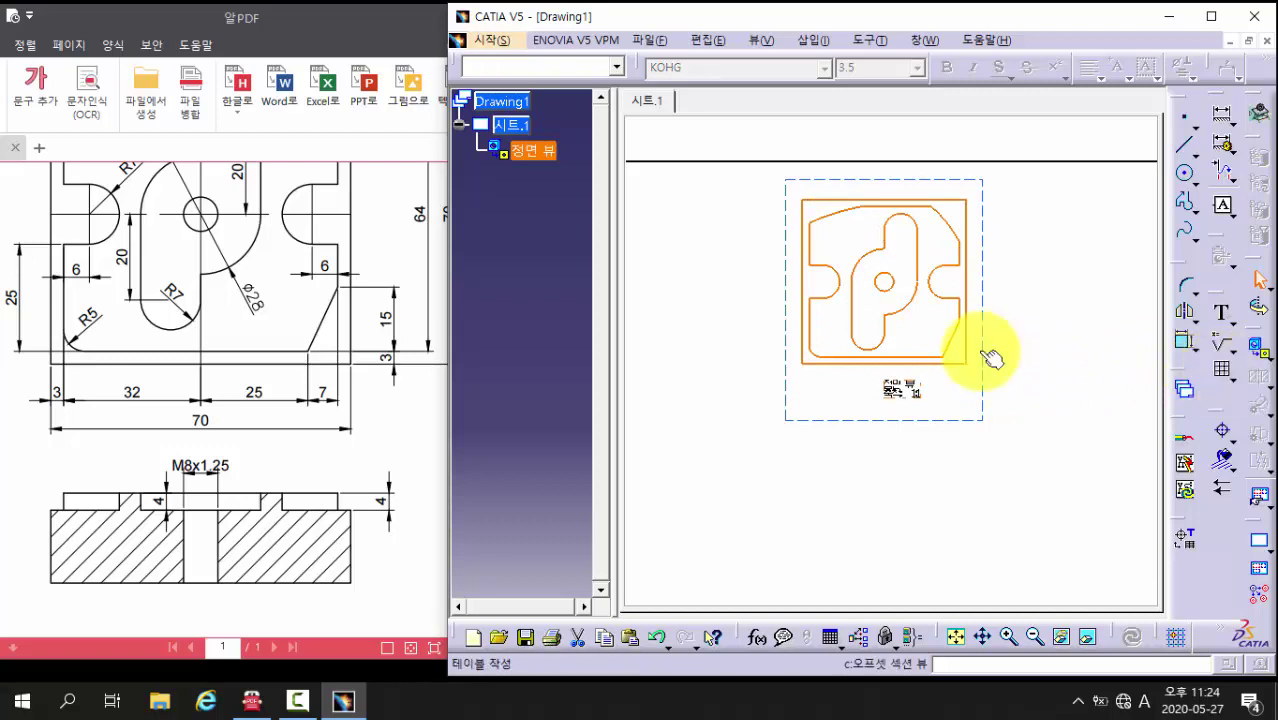
{"action": "left_click", "coordinate": [1038, 348]}
{"action": "middle_click_drag", "start_coordinate": [1038, 335], "coordinate": [1033, 385]}
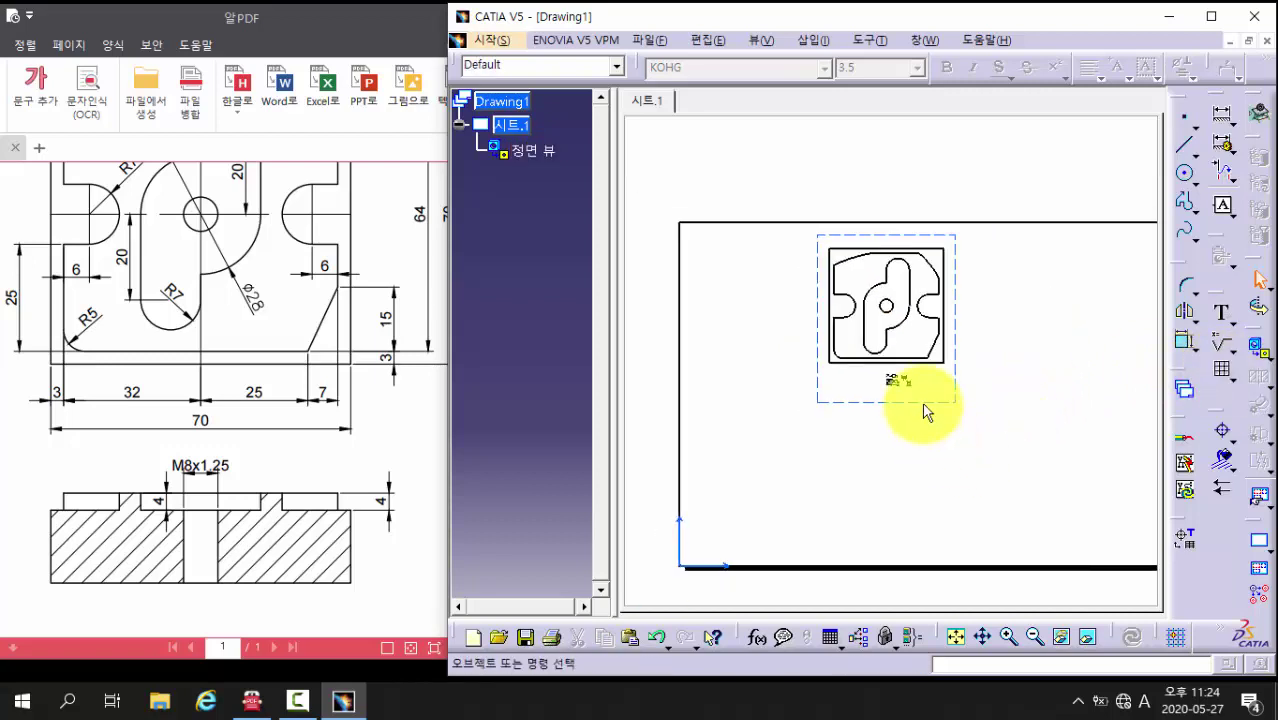
Step: Delete the existing front view from the sheet
{"action": "left_click_drag", "start_coordinate": [919, 406], "coordinate": [861, 434]}
{"action": "left_click", "coordinate": [982, 420]}
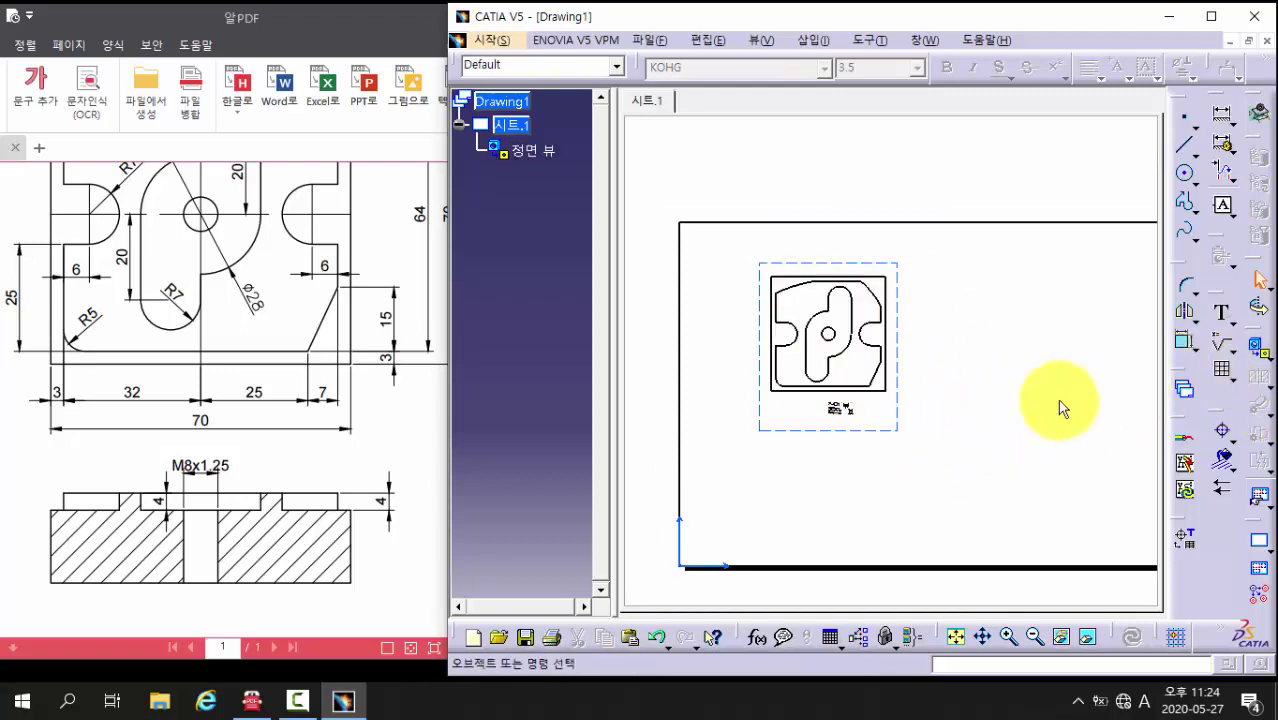
{"action": "left_click", "coordinate": [898, 429]}
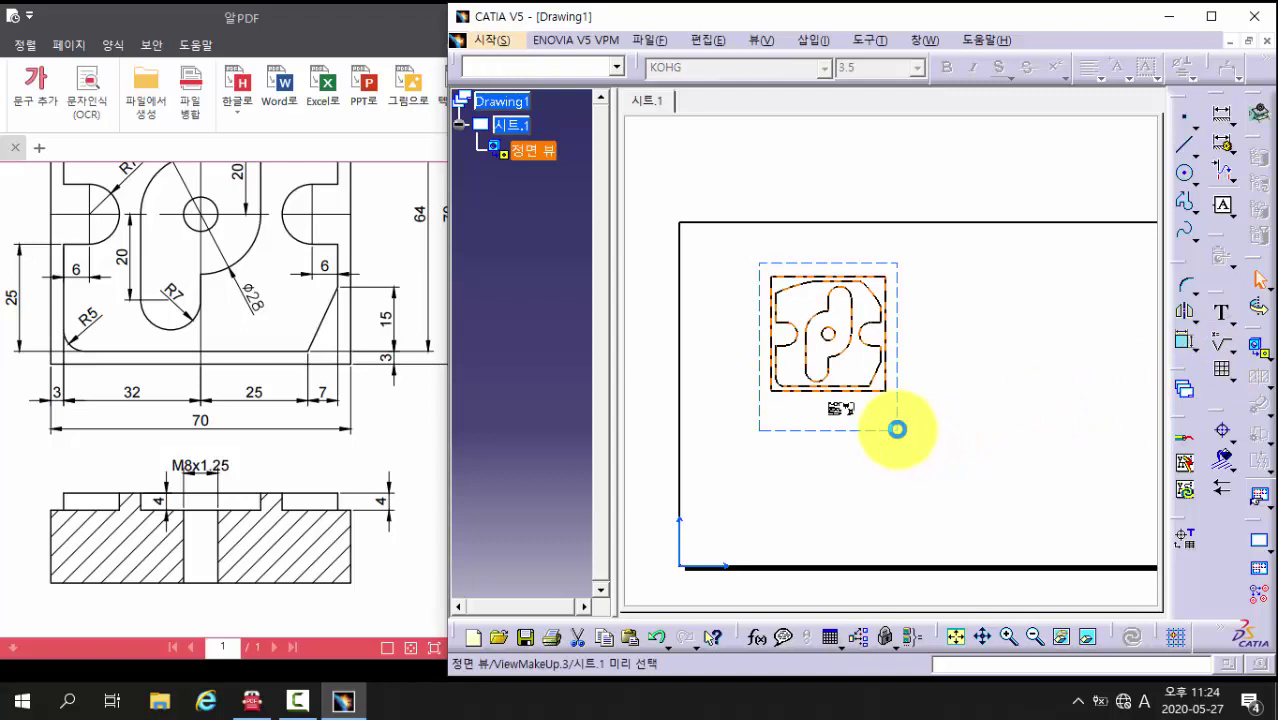
{"action": "key", "text": "Delete"}
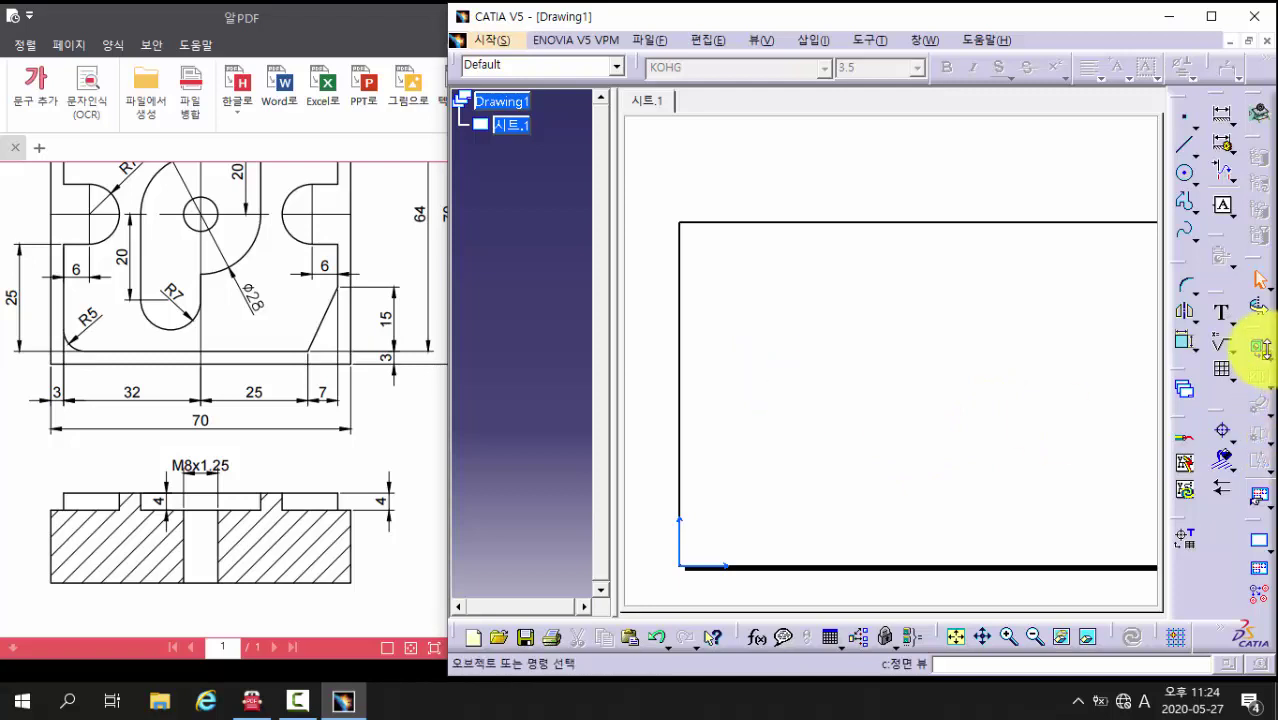
Step: Create a new front view of Part1 from the plate's raised top face and place it in the sheet's upper-left area
{"action": "left_click", "coordinate": [1257, 352]}
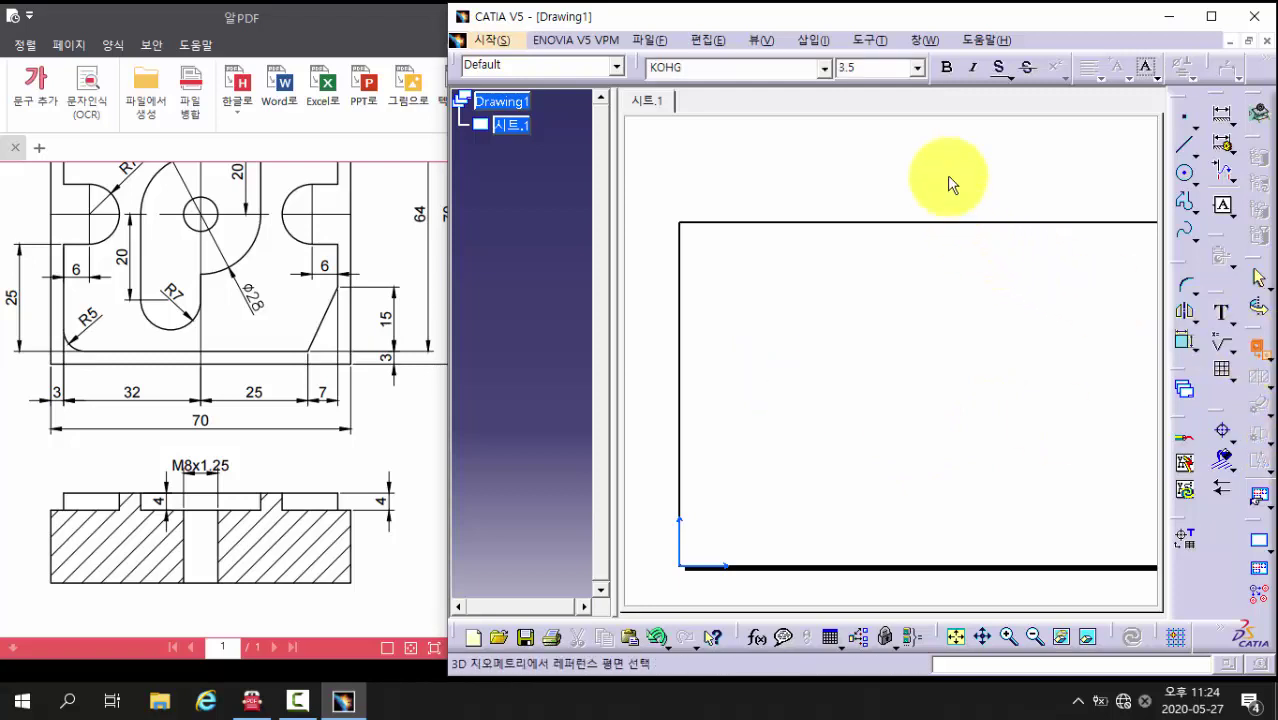
{"action": "left_click", "coordinate": [928, 39]}
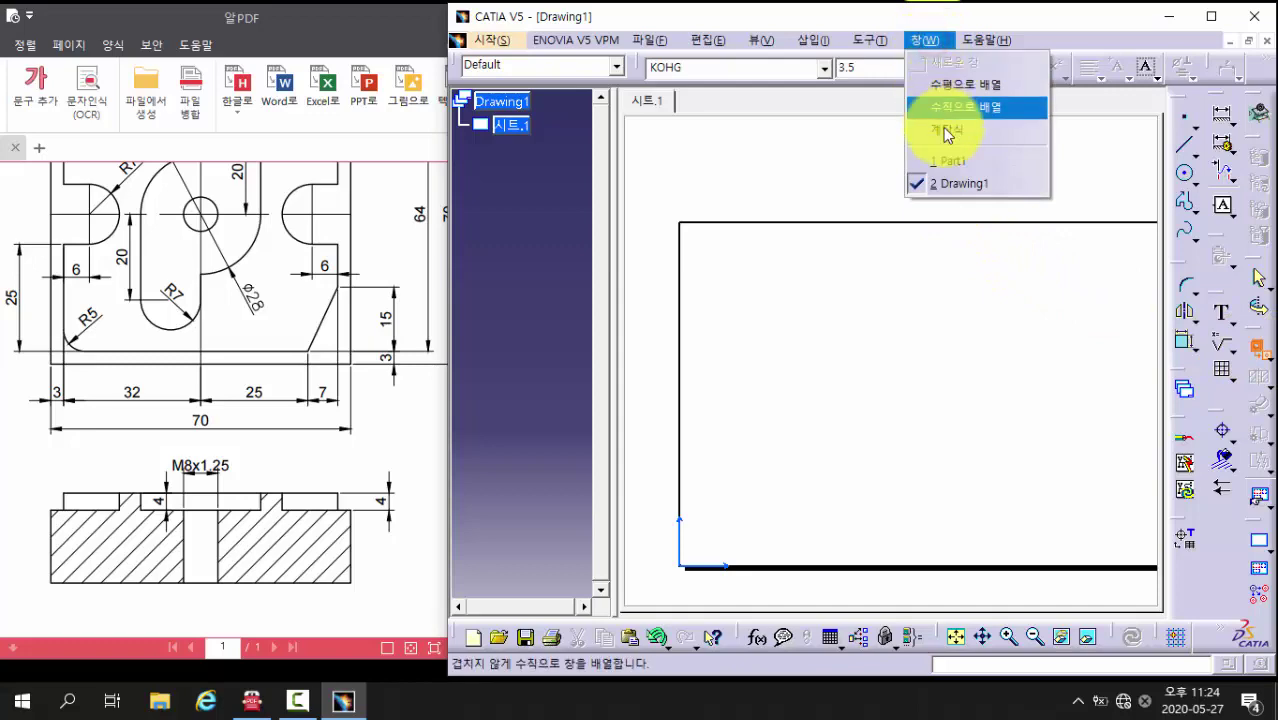
{"action": "left_click", "coordinate": [951, 162]}
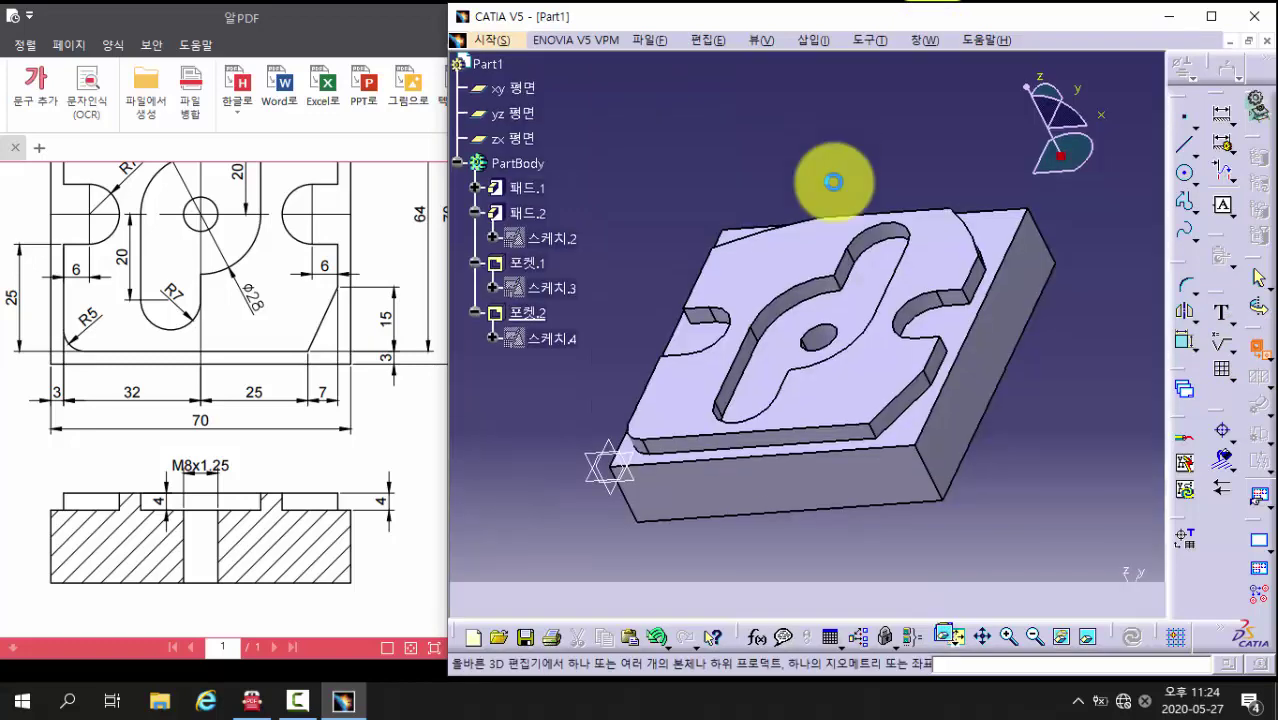
{"action": "mouse_move", "coordinate": [793, 263]}
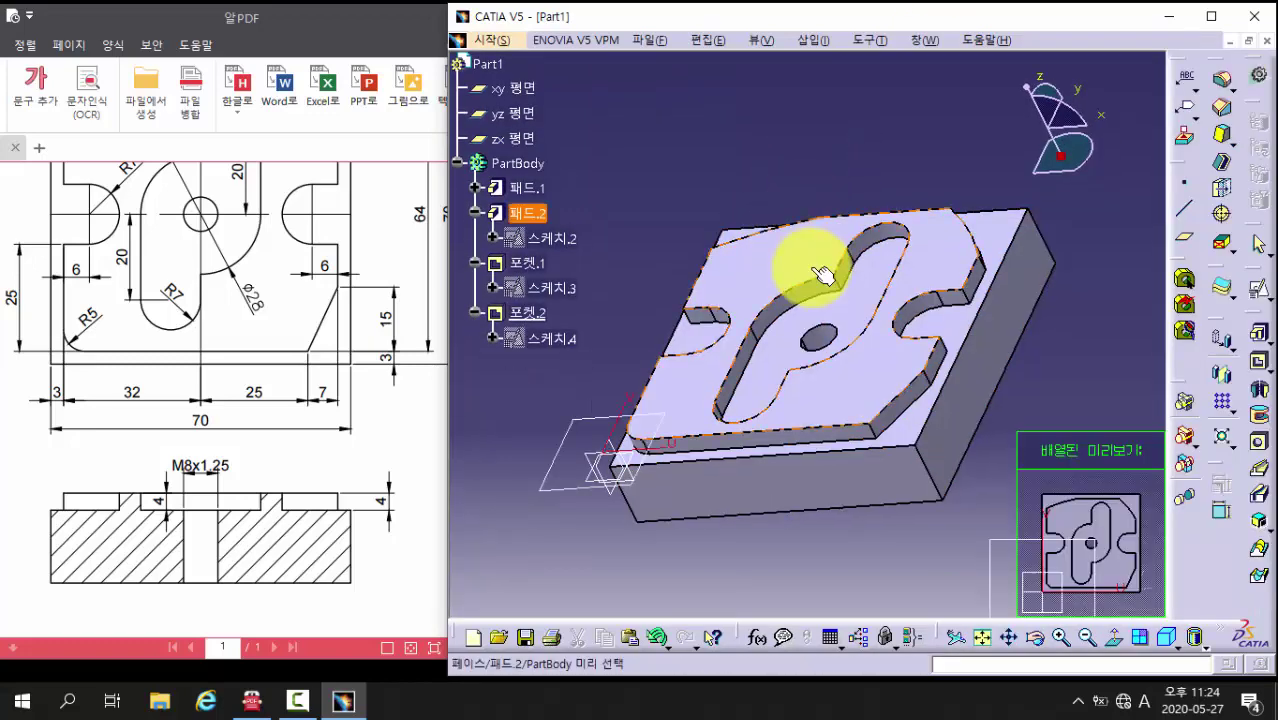
{"action": "left_click", "coordinate": [766, 257]}
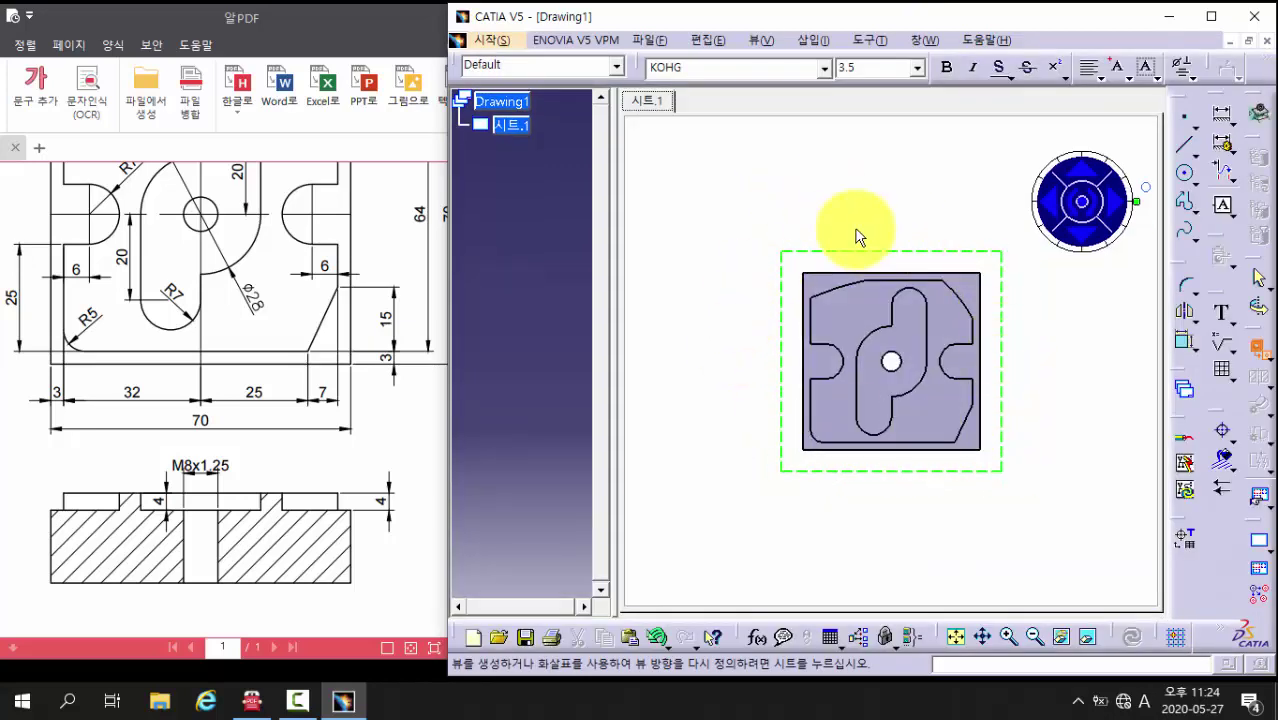
{"action": "middle_click_drag", "start_coordinate": [1050, 367], "coordinate": [1055, 414]}
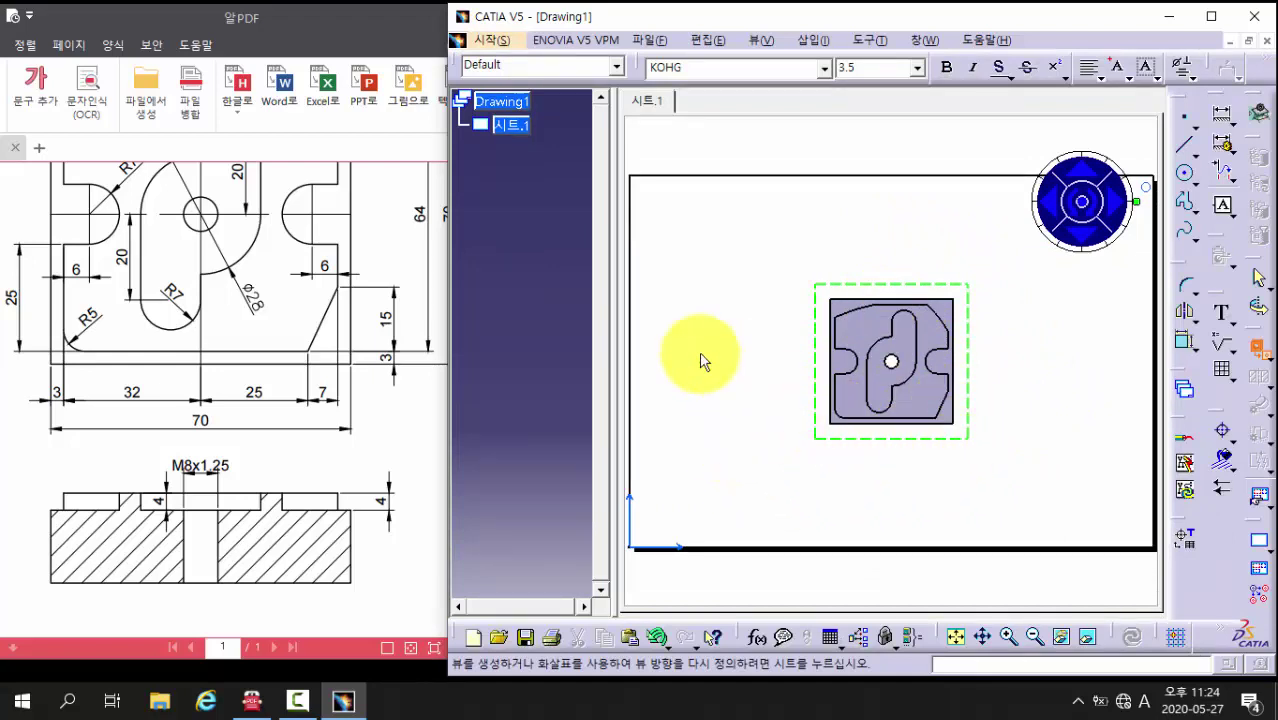
{"action": "left_click", "coordinate": [1072, 323]}
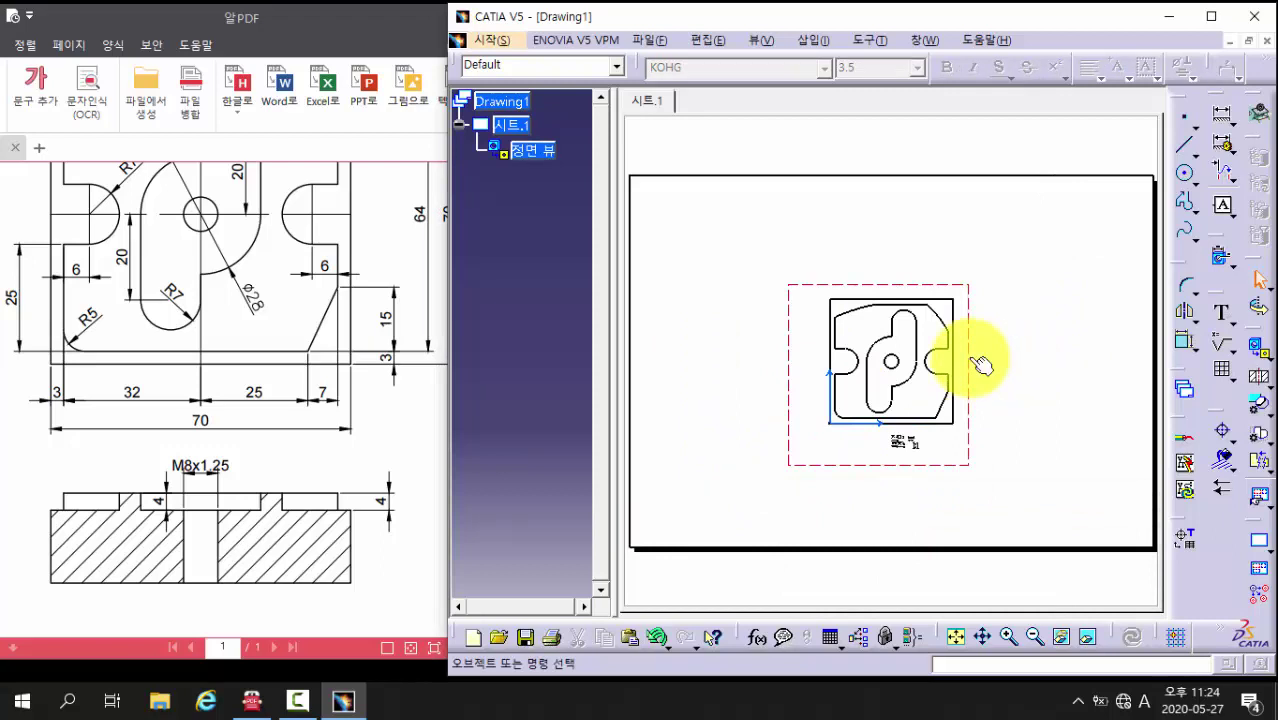
{"action": "left_click_drag", "start_coordinate": [980, 365], "coordinate": [912, 269]}
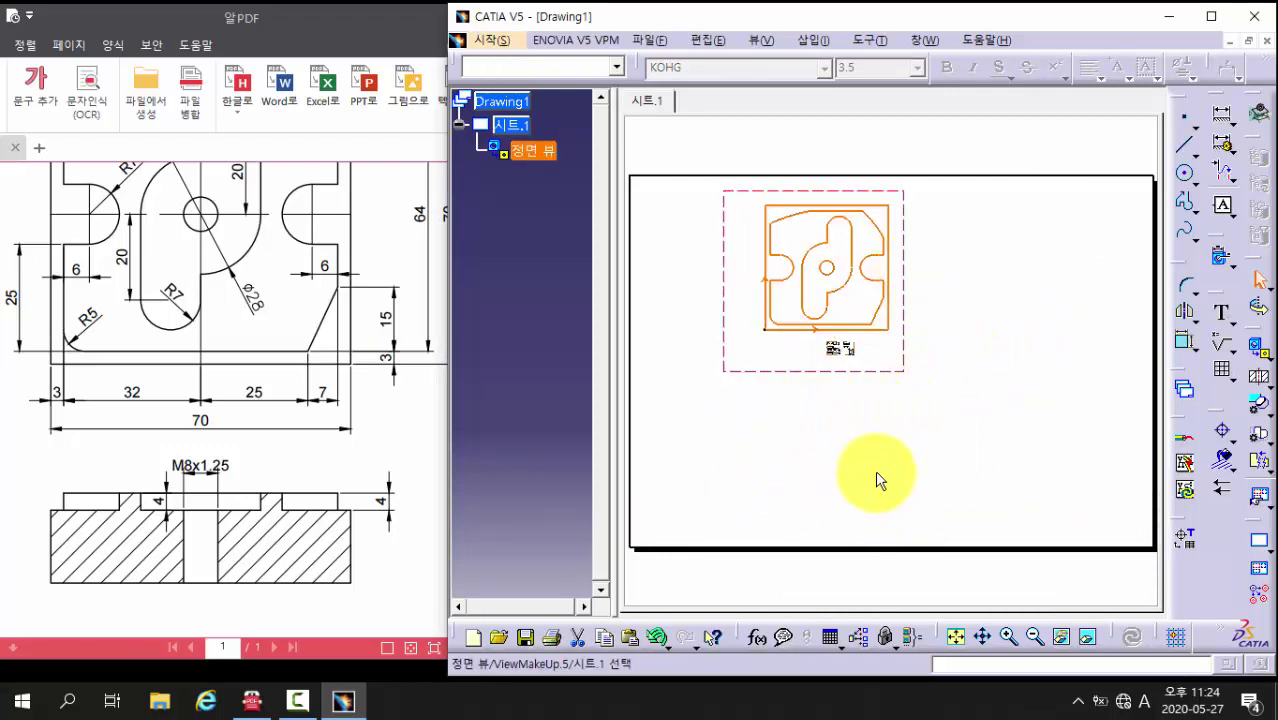
Step: Create an offset section view cut horizontally through the central hole and place it below the front view
{"action": "left_click", "coordinate": [1258, 381]}
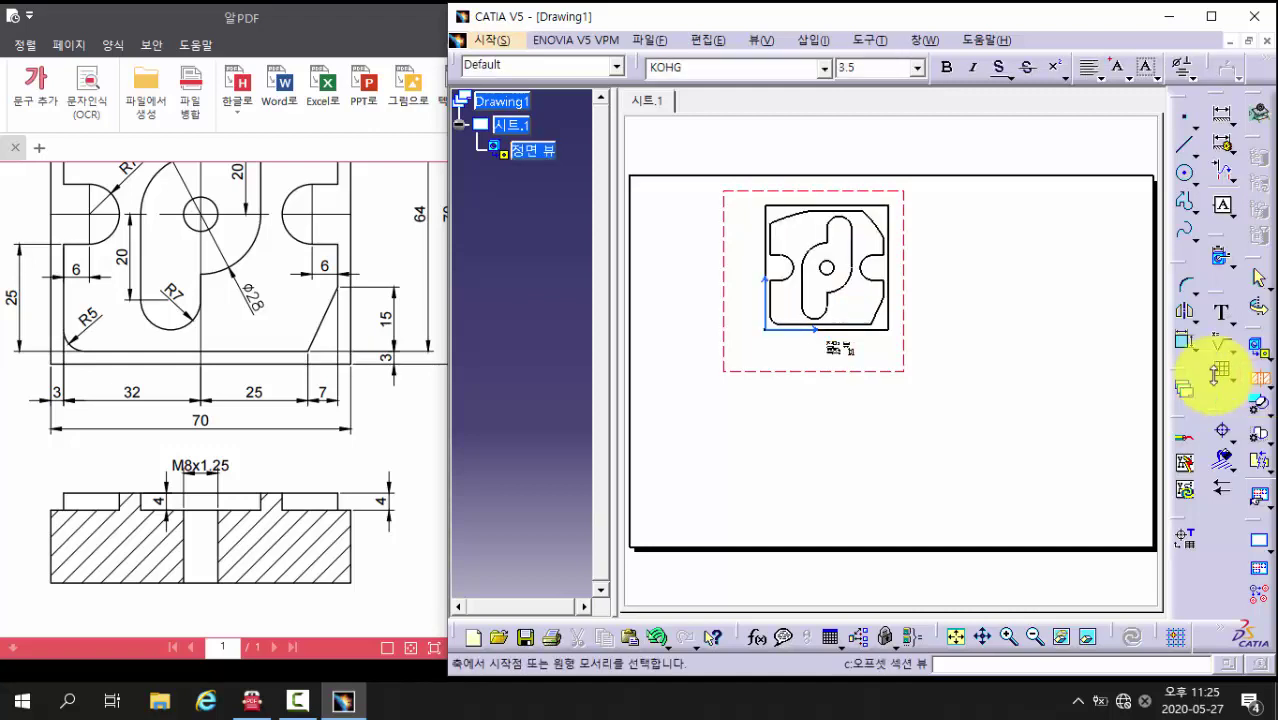
{"action": "mouse_move", "coordinate": [855, 255]}
{"action": "middle_mouse_down"}
{"action": "mouse_move", "coordinate": [842, 223]}
{"action": "mouse_move", "coordinate": [960, 402]}
{"action": "middle_mouse_up"}
{"action": "mouse_move", "coordinate": [960, 402]}
{"action": "middle_mouse_down"}
{"action": "mouse_move", "coordinate": [970, 364]}
{"action": "mouse_move", "coordinate": [972, 388]}
{"action": "middle_mouse_up"}
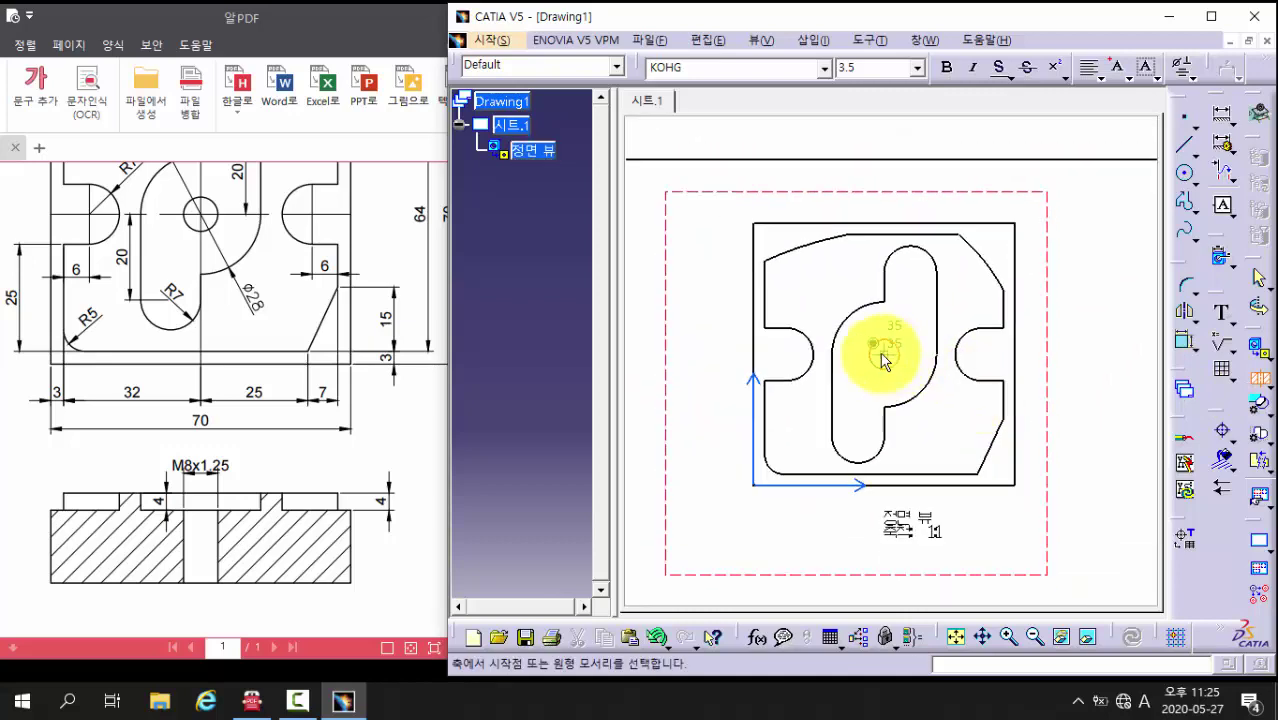
{"action": "left_click", "coordinate": [649, 357]}
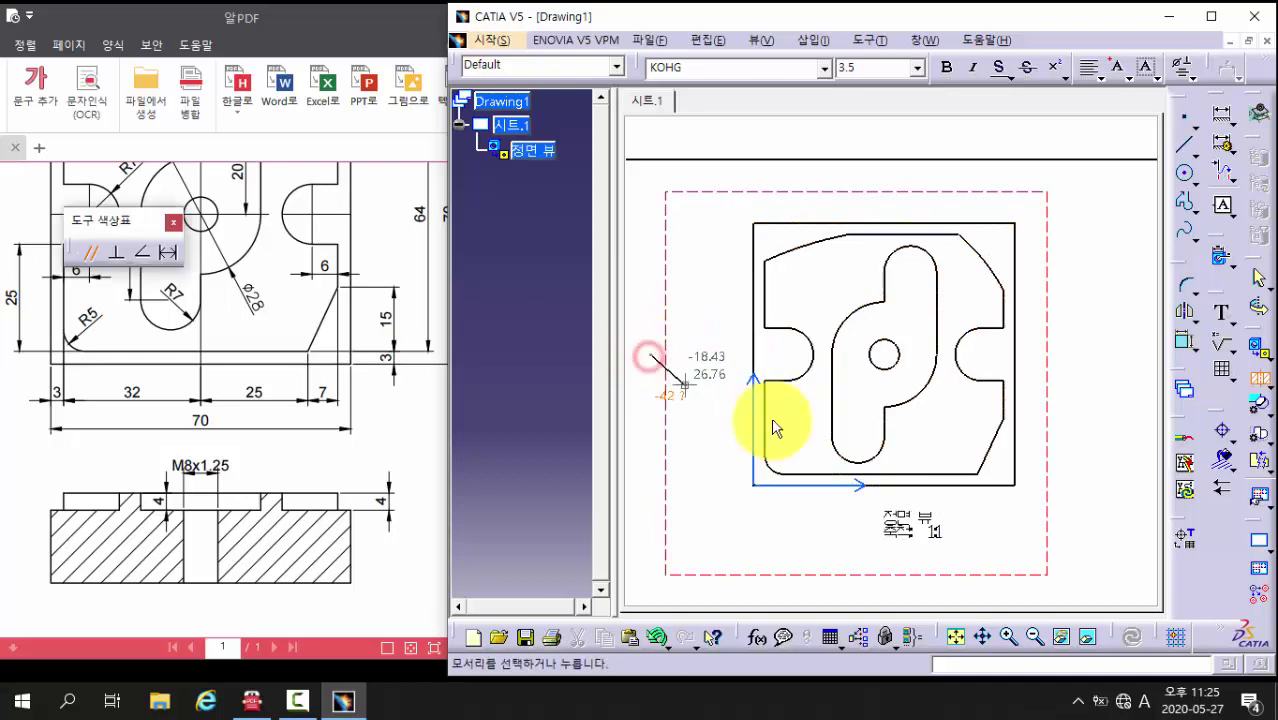
{"action": "left_click", "coordinate": [1116, 357]}
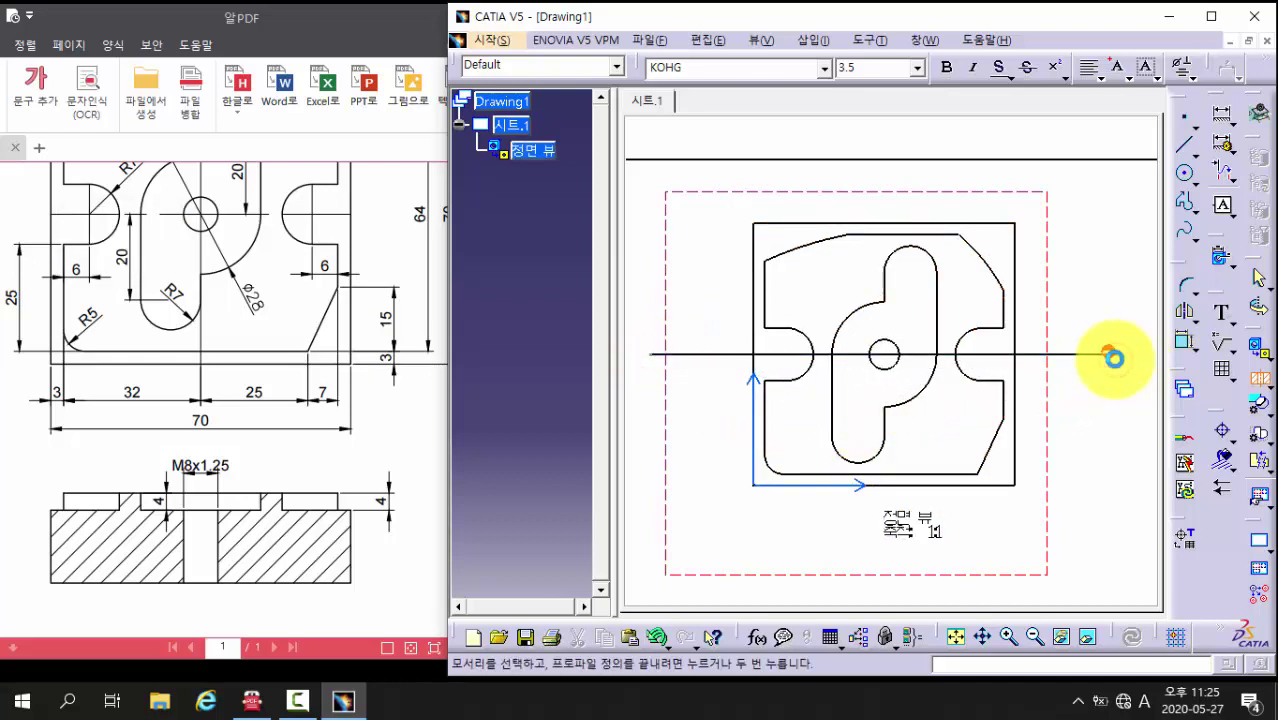
{"action": "mouse_move", "coordinate": [1114, 363]}
{"action": "middle_mouse_down", "text": "ctrl"}
{"action": "mouse_move", "coordinate": [1104, 466]}
{"action": "mouse_move", "coordinate": [1058, 338]}
{"action": "middle_mouse_up", "text": "ctrl"}
{"action": "double_click", "coordinate": [958, 241]}
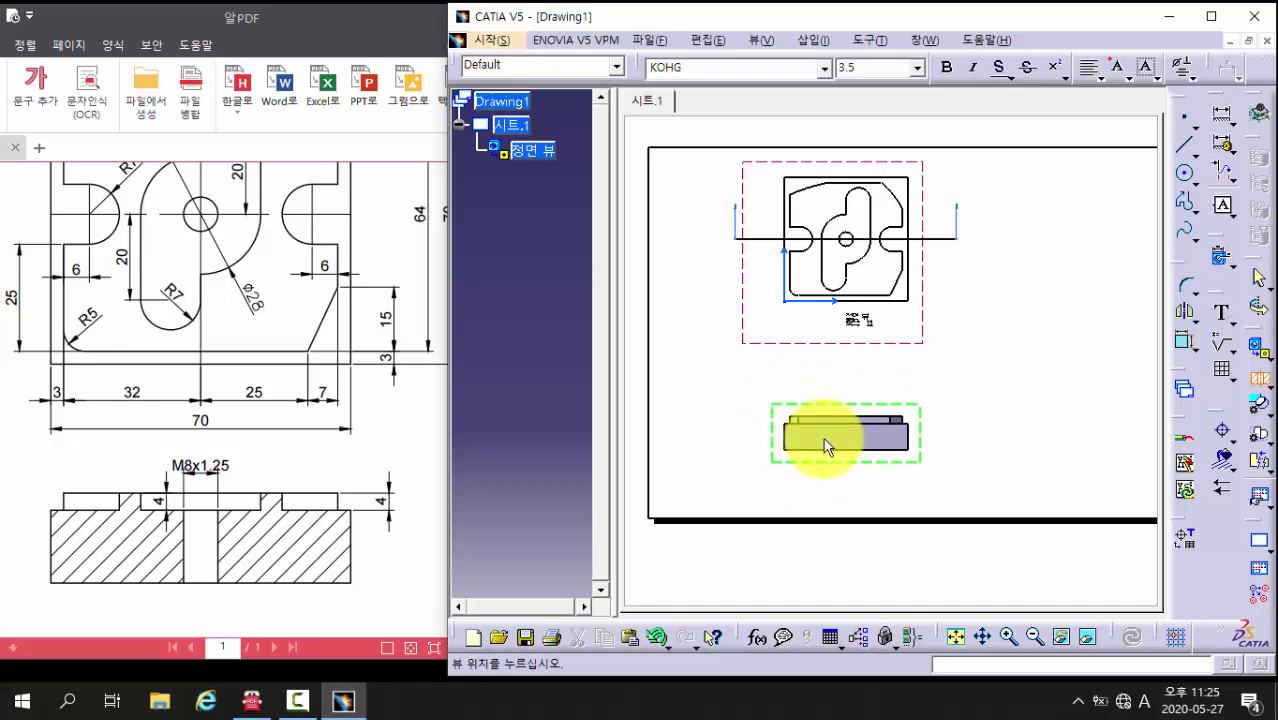
{"action": "left_click", "coordinate": [823, 439]}
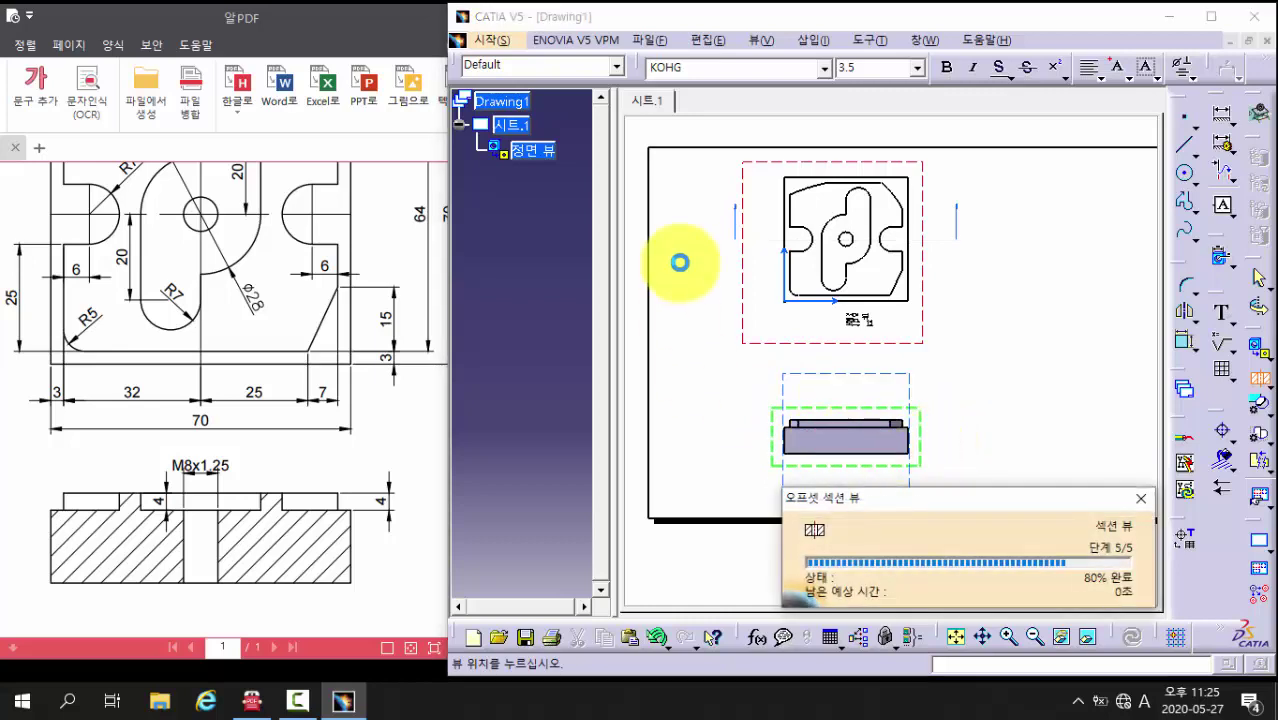
{"action": "middle_click_drag", "start_coordinate": [847, 410], "coordinate": [887, 337]}
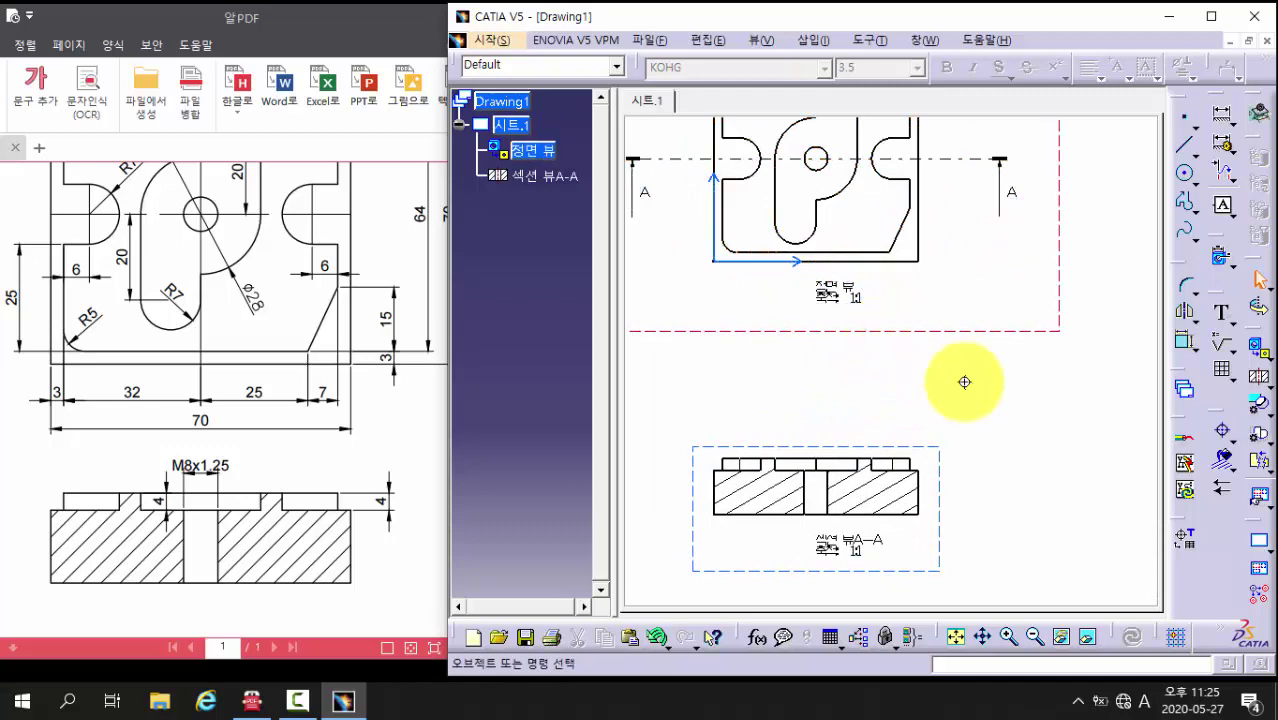
{"action": "mouse_move", "coordinate": [964, 381]}
{"action": "middle_mouse_down"}
{"action": "mouse_move", "coordinate": [973, 460]}
{"action": "mouse_move", "coordinate": [896, 419]}
{"action": "mouse_move", "coordinate": [901, 444]}
{"action": "middle_mouse_up"}
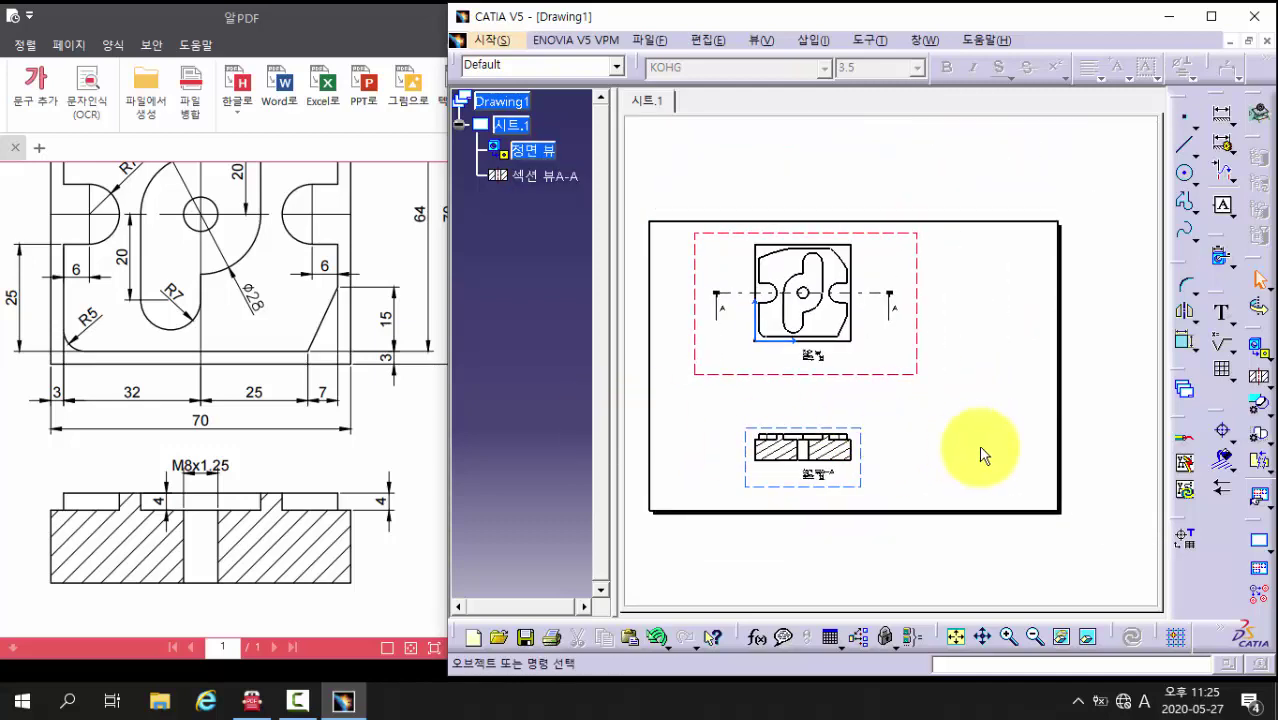
{"action": "left_click", "coordinate": [280, 335]}
{"action": "mouse_move", "coordinate": [394, 345]}
{"action": "left_mouse_down"}
{"action": "mouse_move", "coordinate": [462, 422]}
{"action": "mouse_move", "coordinate": [478, 353]}
{"action": "left_mouse_up"}
{"action": "left_click", "coordinate": [956, 391]}
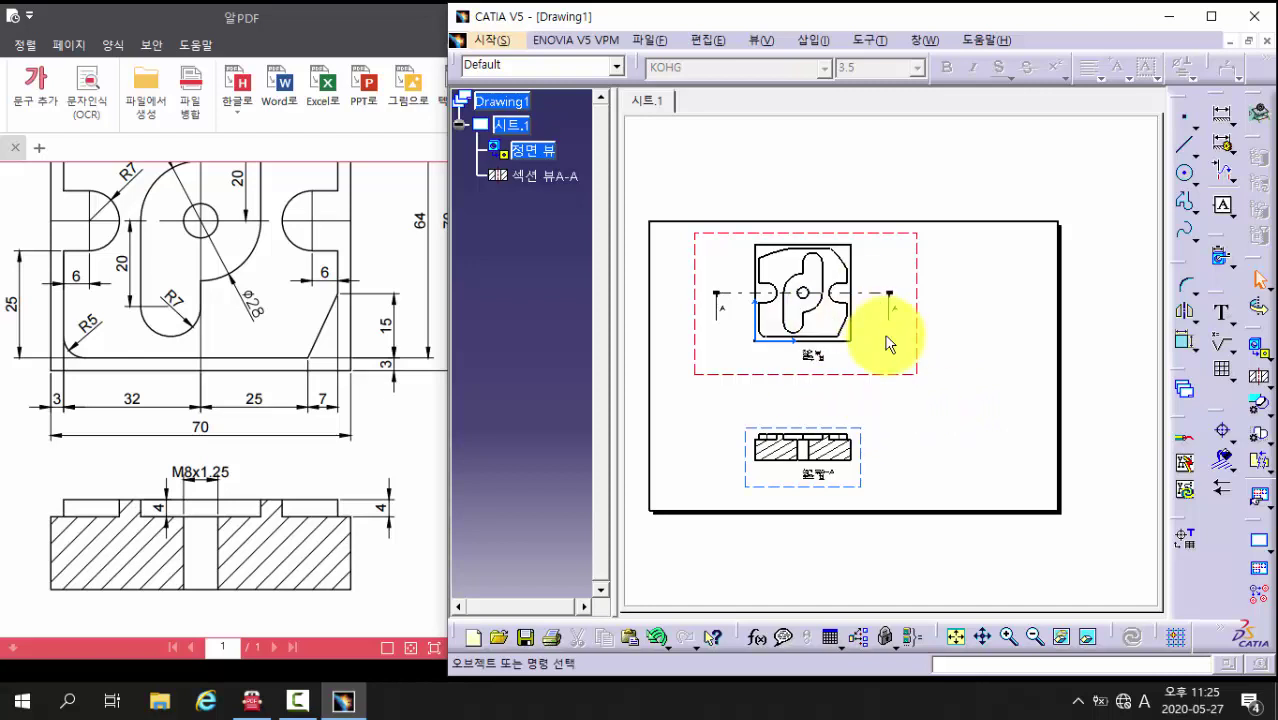
Step: Create an isometric view of Part1 from the raised top face and place it to the right of the front view
{"action": "left_click", "coordinate": [1270, 352]}
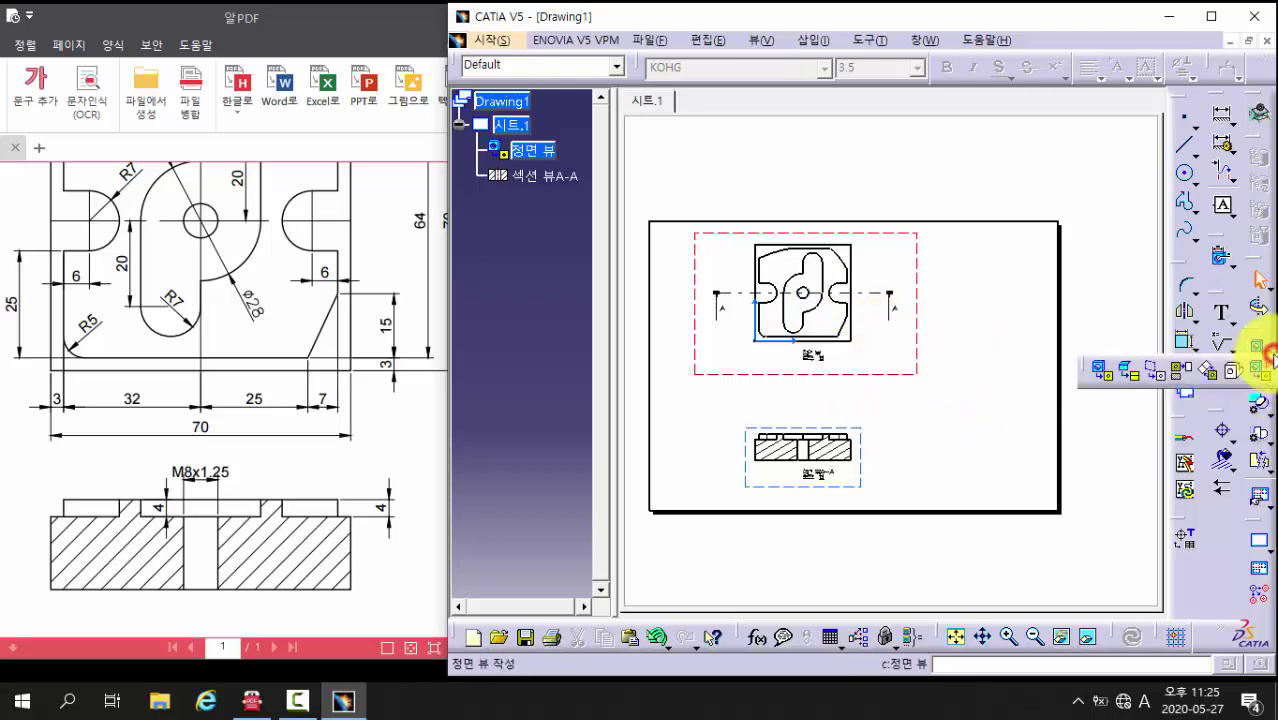
{"action": "left_click", "coordinate": [1228, 376]}
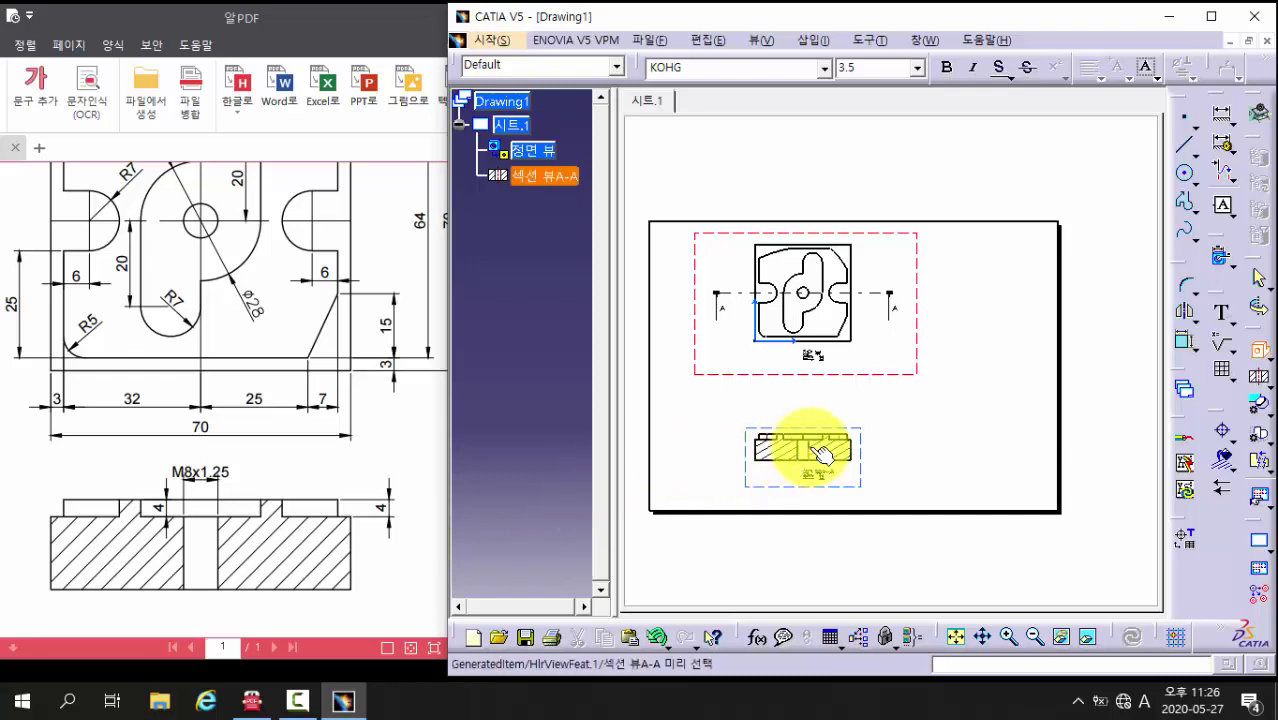
{"action": "left_click", "coordinate": [923, 40]}
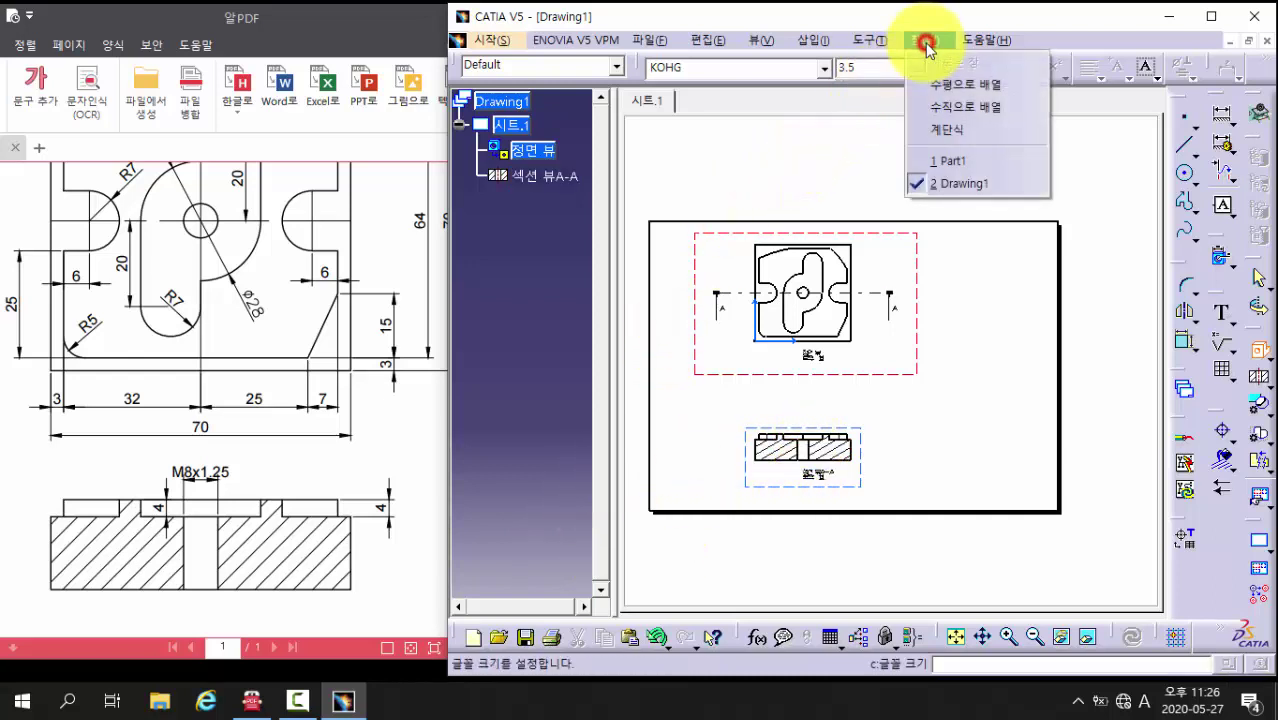
{"action": "left_click", "coordinate": [952, 163]}
{"action": "middle_click_drag", "start_coordinate": [787, 303], "coordinate": [878, 516]}
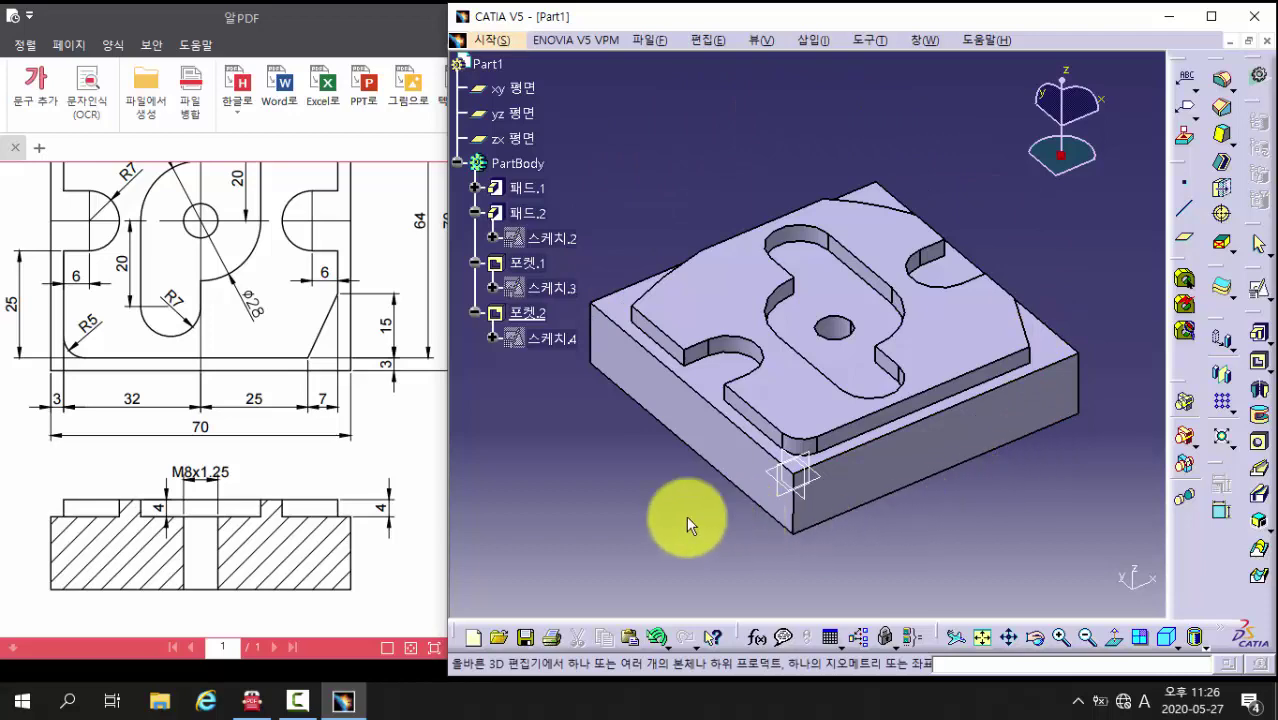
{"action": "middle_click_drag", "start_coordinate": [895, 474], "coordinate": [660, 505]}
{"action": "middle_click_drag", "start_coordinate": [975, 186], "coordinate": [730, 257]}
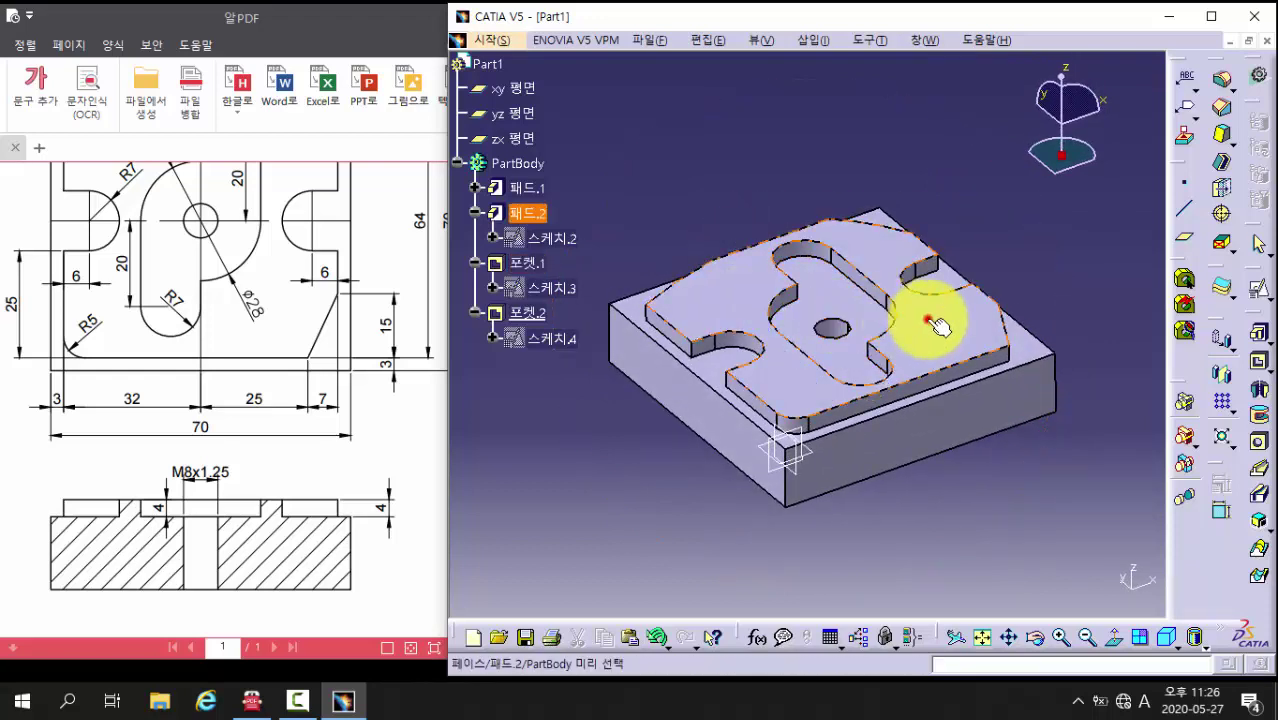
{"action": "left_click", "coordinate": [931, 322]}
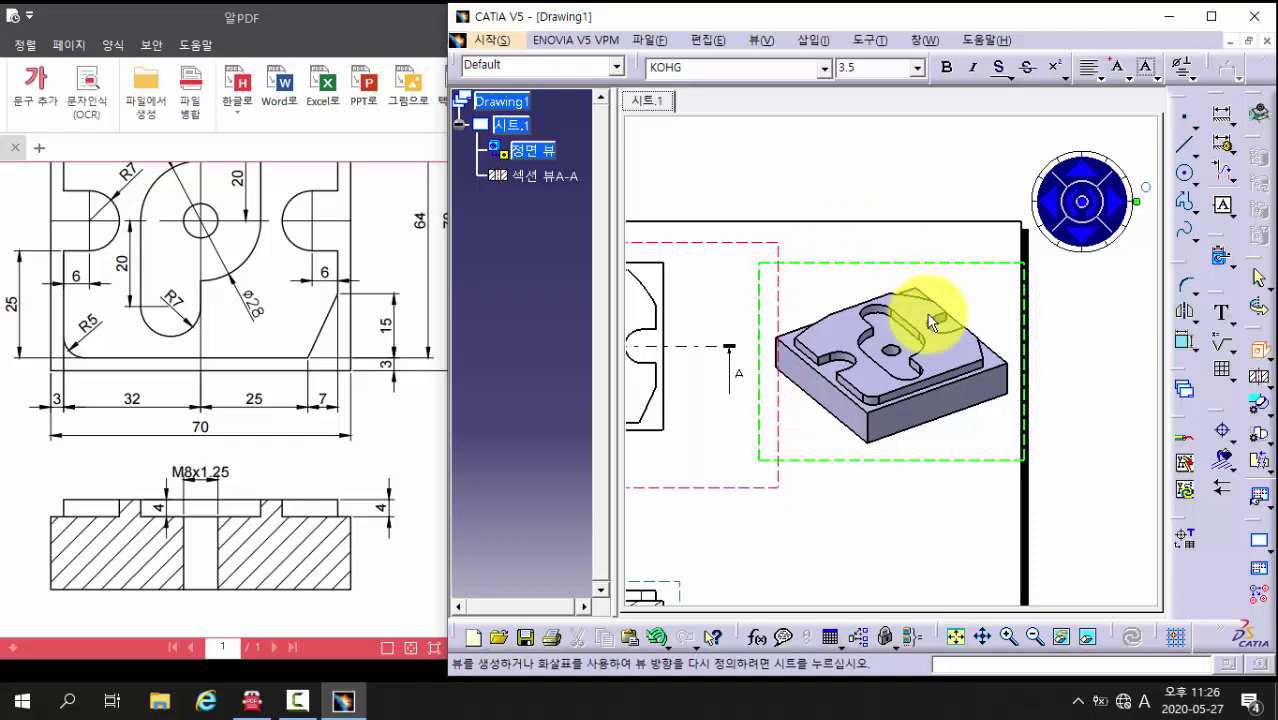
{"action": "left_click", "coordinate": [1074, 368]}
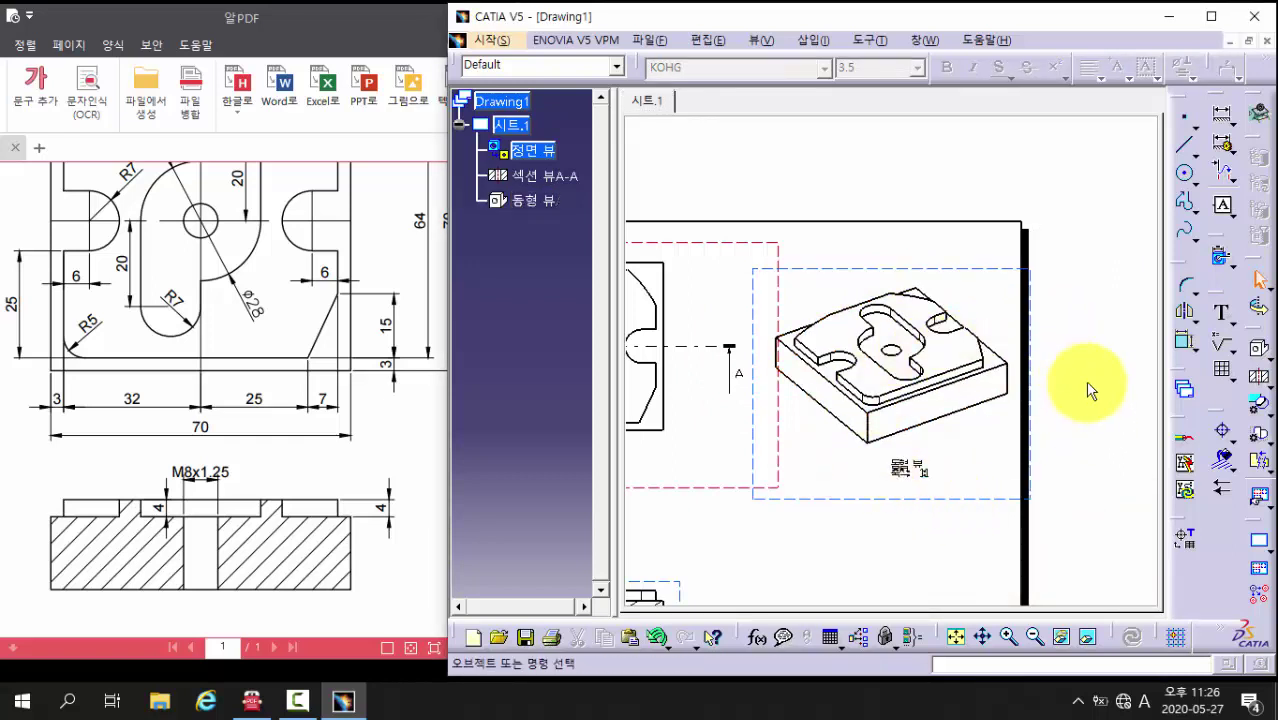
Step: Shift the front view, with its aligned section, toward the sheet's left side and move the isometric view downward within the right side
{"action": "middle_click_drag", "start_coordinate": [1090, 331], "coordinate": [1090, 390]}
{"action": "mouse_move", "coordinate": [761, 362]}
{"action": "middle_mouse_down"}
{"action": "mouse_move", "coordinate": [892, 309]}
{"action": "mouse_move", "coordinate": [899, 285]}
{"action": "middle_mouse_up"}
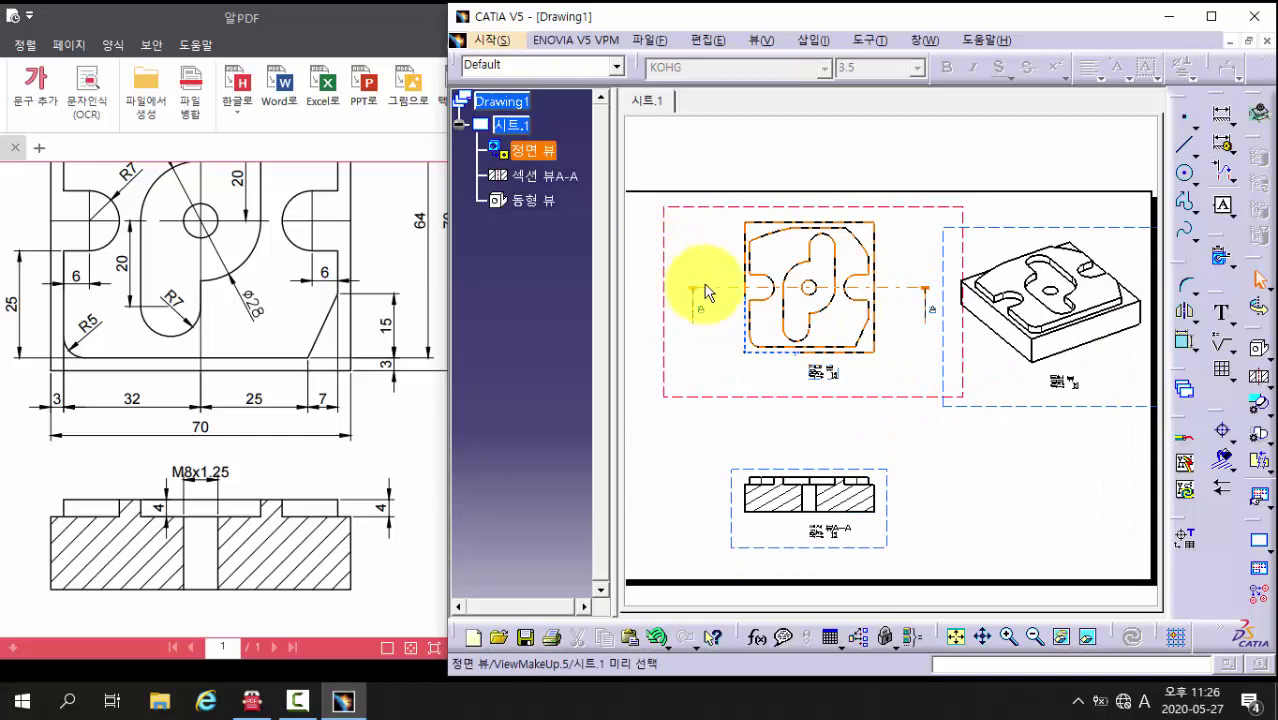
{"action": "mouse_move", "coordinate": [716, 290]}
{"action": "middle_mouse_down"}
{"action": "mouse_move", "coordinate": [737, 292]}
{"action": "mouse_move", "coordinate": [696, 305]}
{"action": "middle_mouse_up"}
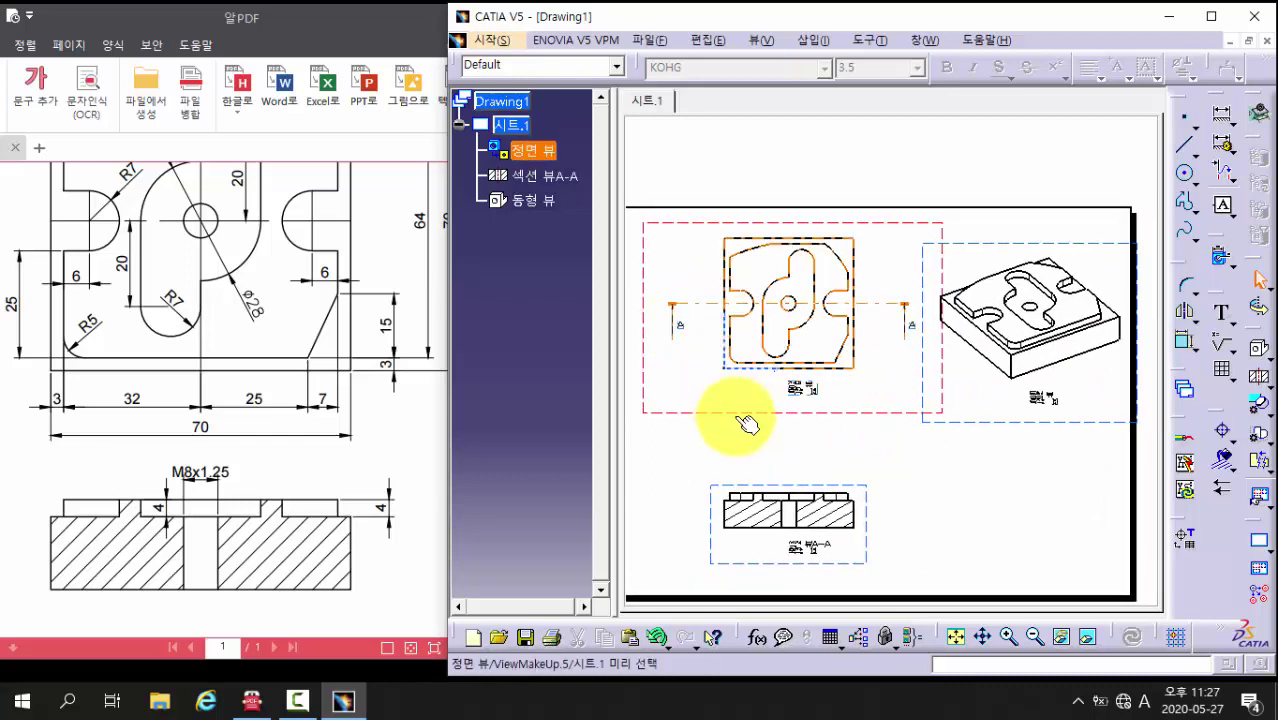
{"action": "left_click_drag", "start_coordinate": [747, 424], "coordinate": [682, 420]}
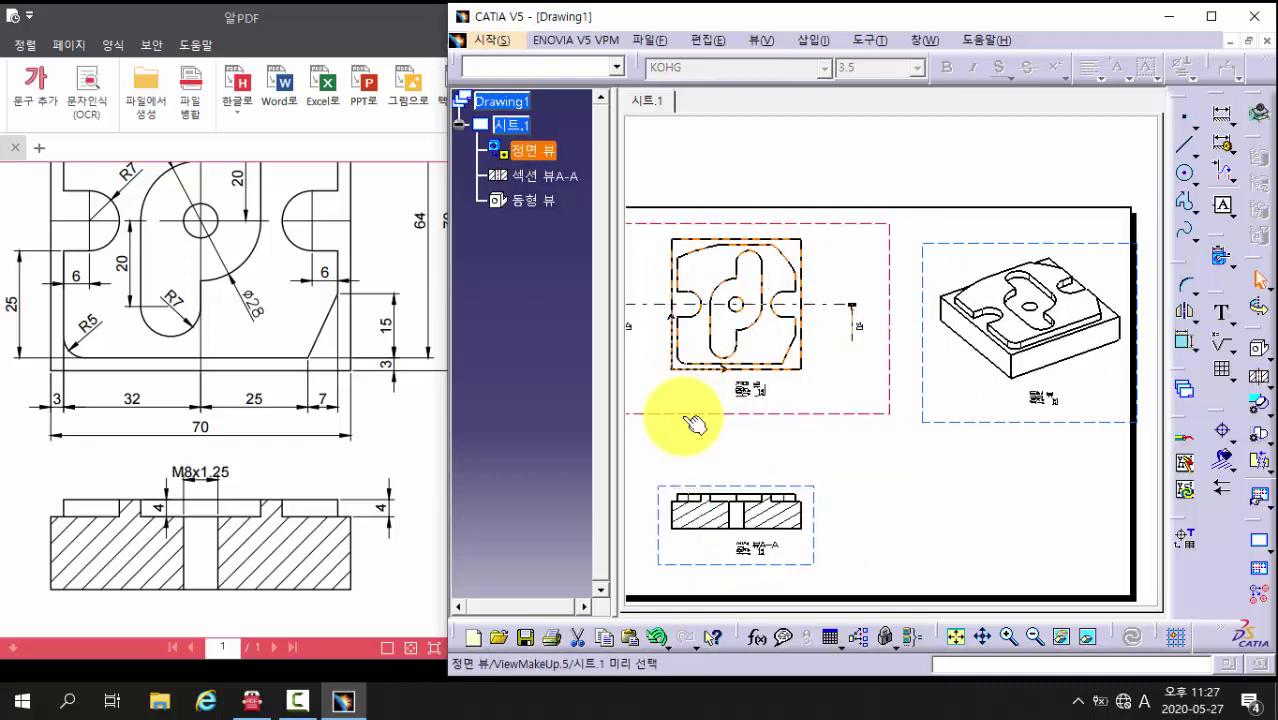
{"action": "left_click", "coordinate": [938, 421]}
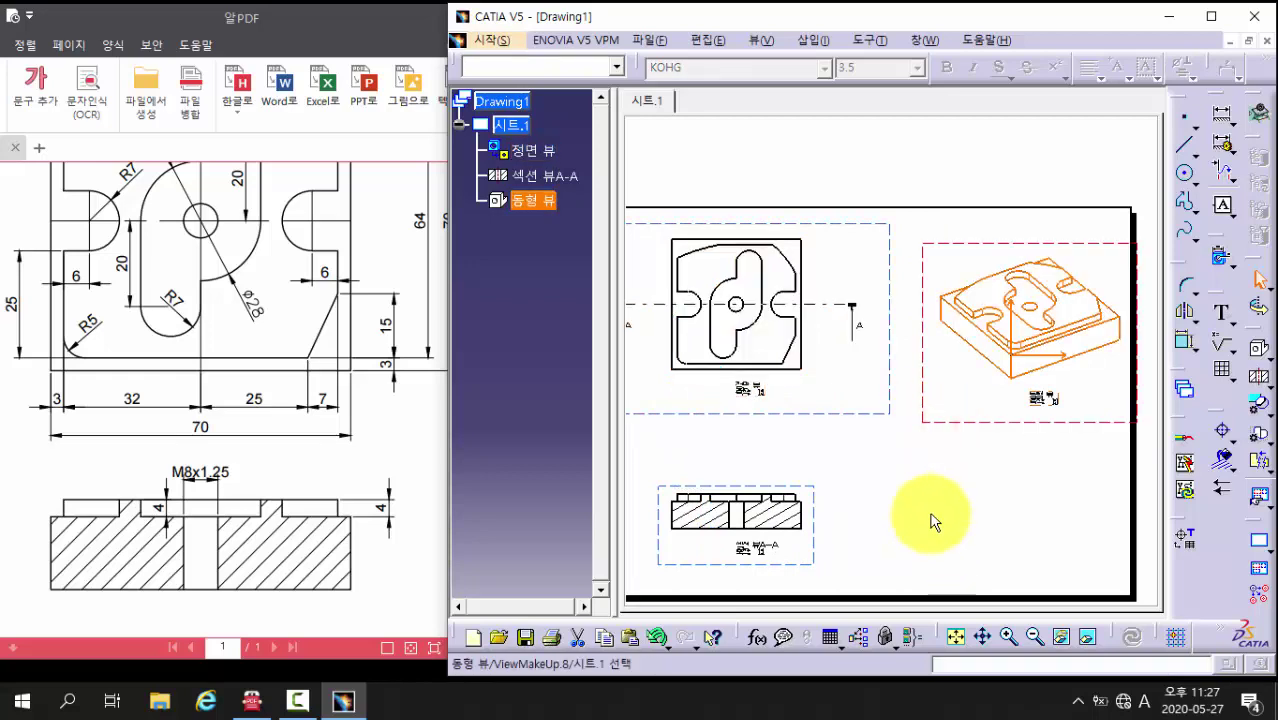
{"action": "left_click_drag", "start_coordinate": [957, 424], "coordinate": [944, 515]}
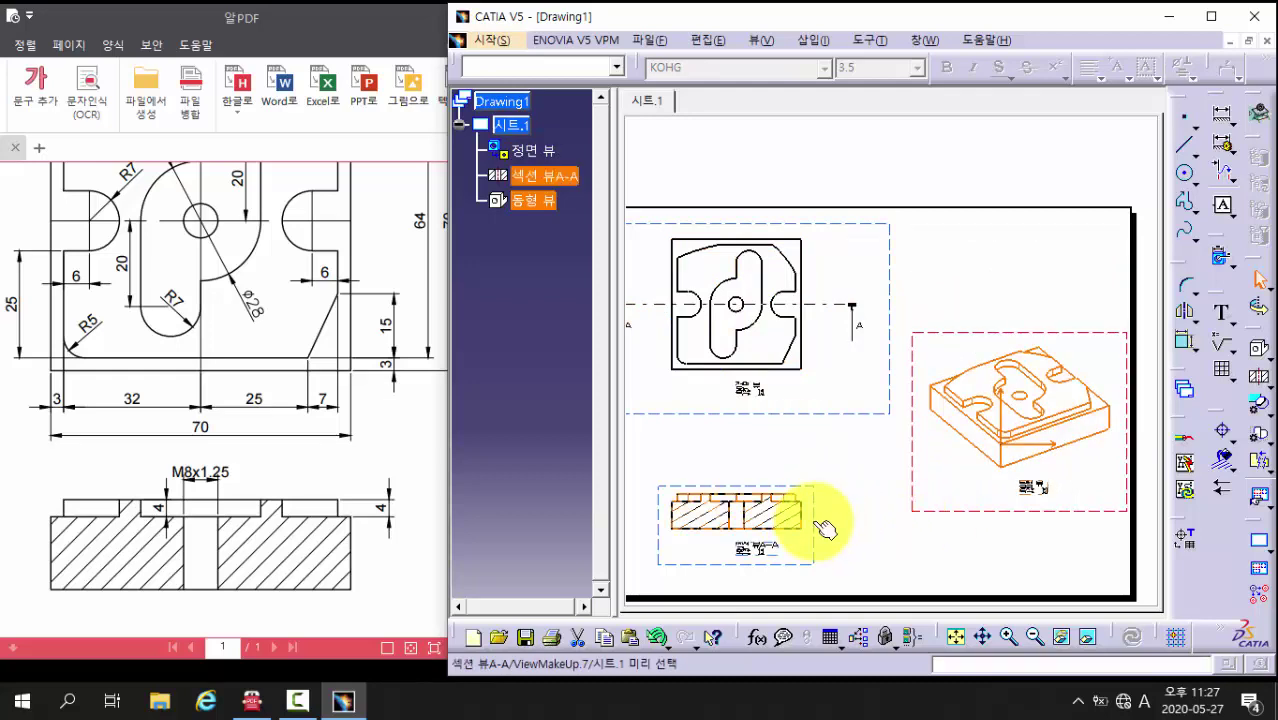
Step: Reposition the section and front view captions so each sits roughly centred beneath its view, with the section caption slightly lower
{"action": "left_click", "coordinate": [817, 525]}
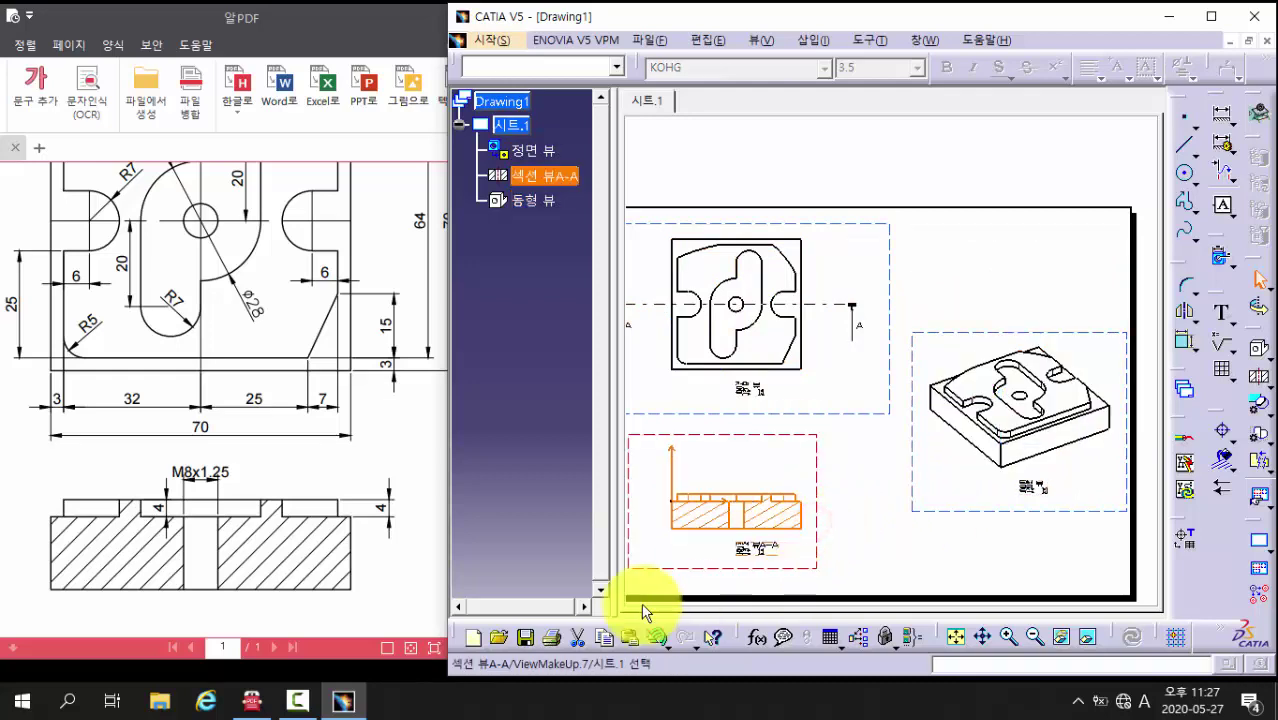
{"action": "middle_click_drag", "start_coordinate": [742, 509], "coordinate": [970, 274]}
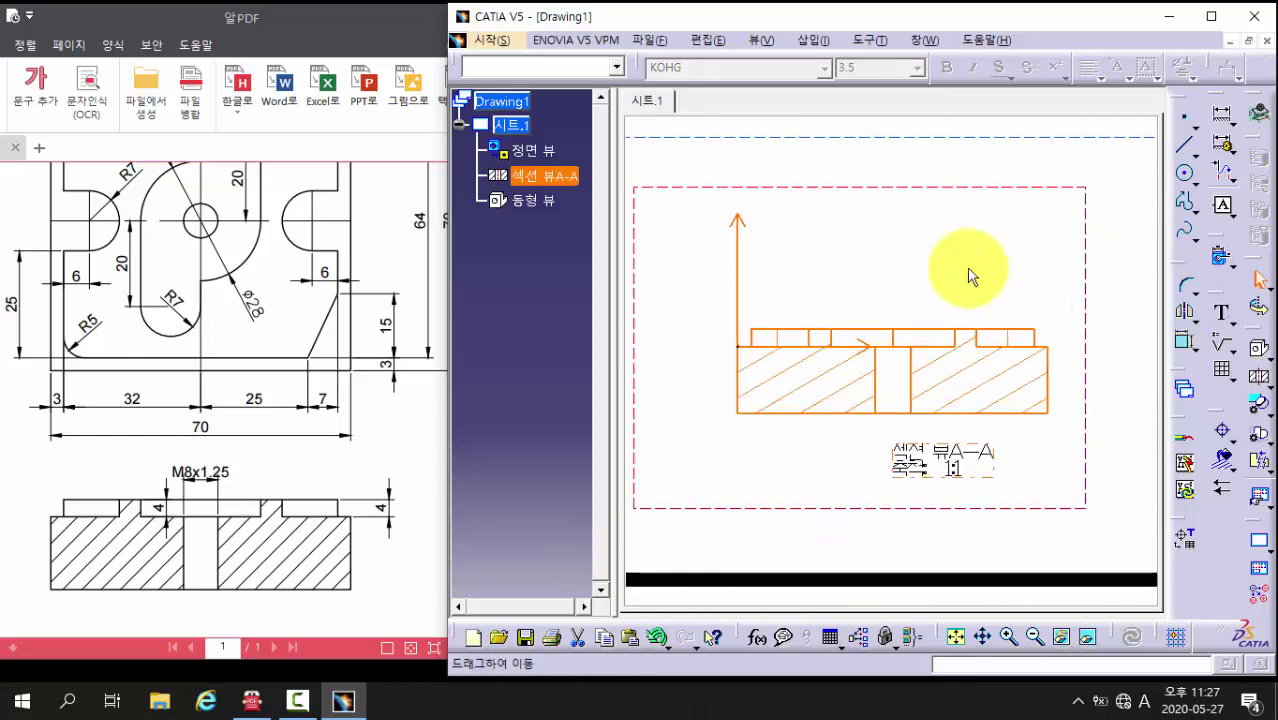
{"action": "left_click", "coordinate": [965, 478]}
{"action": "left_click_drag", "start_coordinate": [965, 478], "coordinate": [913, 509]}
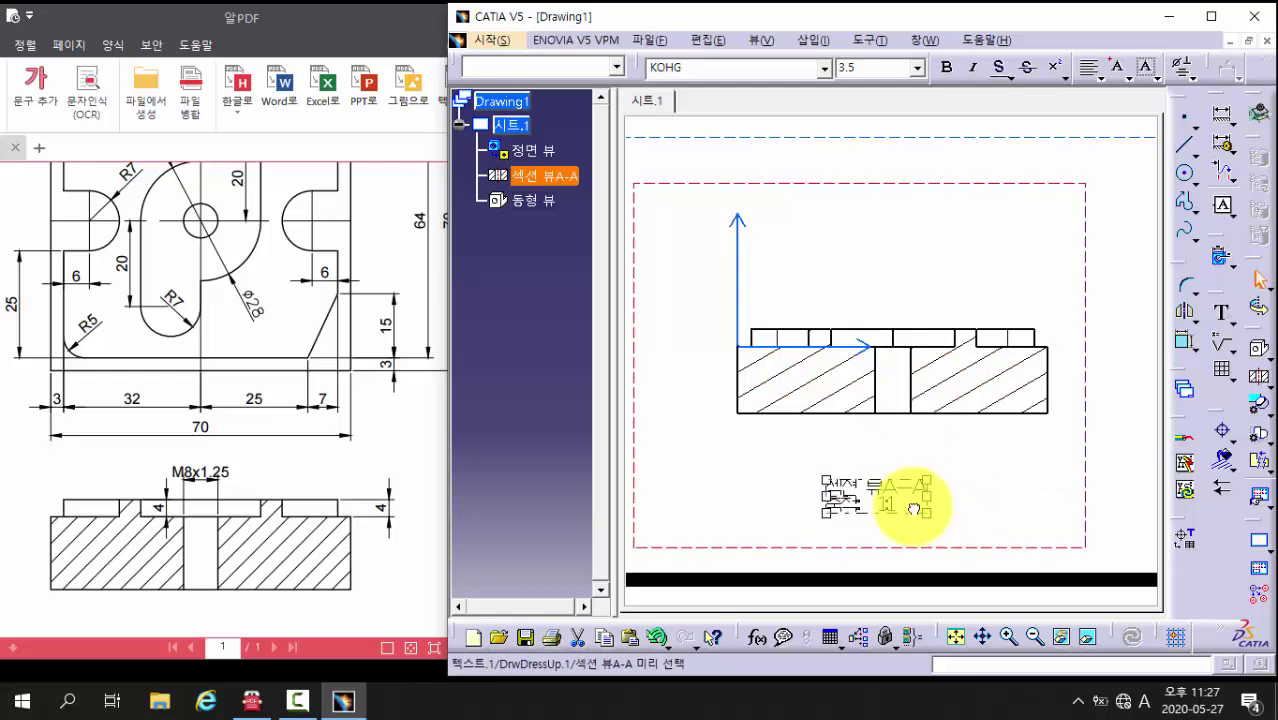
{"action": "mouse_move", "coordinate": [928, 357]}
{"action": "middle_mouse_down", "text": "ctrl"}
{"action": "mouse_move", "coordinate": [979, 365]}
{"action": "mouse_move", "coordinate": [864, 436]}
{"action": "mouse_move", "coordinate": [893, 434]}
{"action": "middle_mouse_up", "text": "ctrl"}
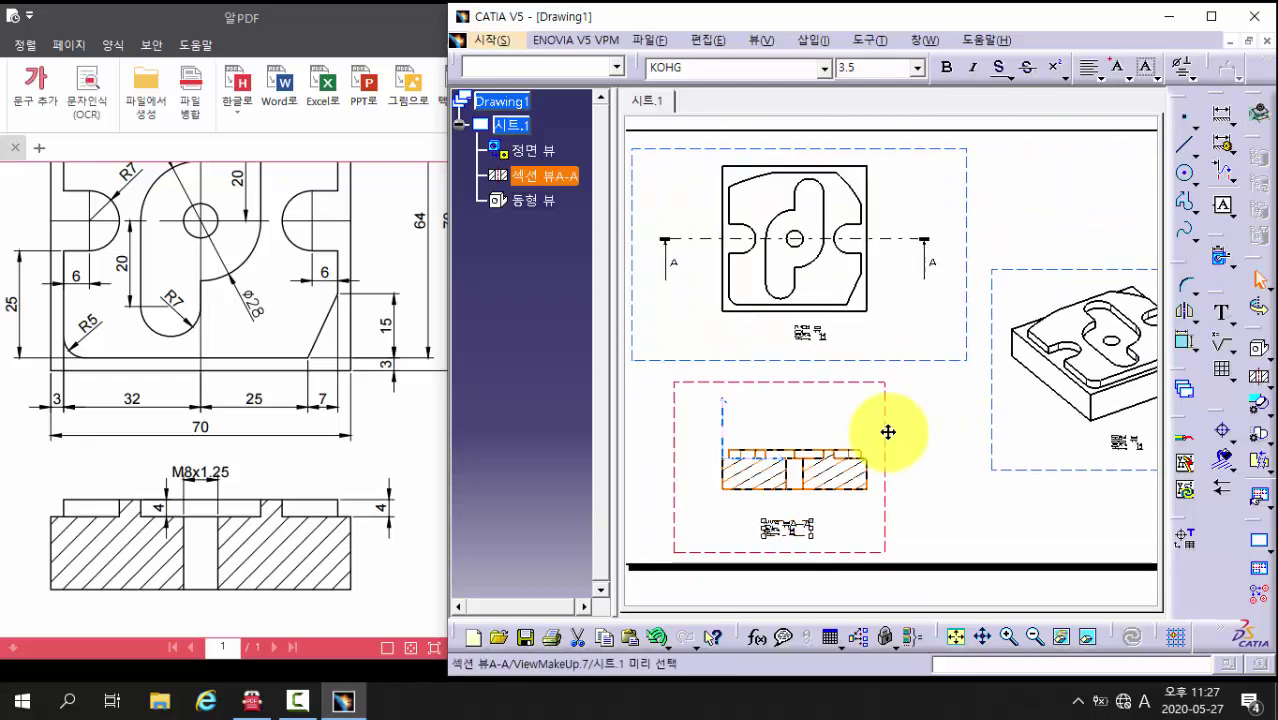
{"action": "left_click", "coordinate": [840, 358]}
{"action": "mouse_move", "coordinate": [765, 348]}
{"action": "middle_mouse_down", "text": "ctrl"}
{"action": "mouse_move", "coordinate": [827, 234]}
{"action": "mouse_move", "coordinate": [950, 376]}
{"action": "middle_mouse_up", "text": "ctrl"}
{"action": "left_click_drag", "start_coordinate": [971, 349], "coordinate": [862, 345]}
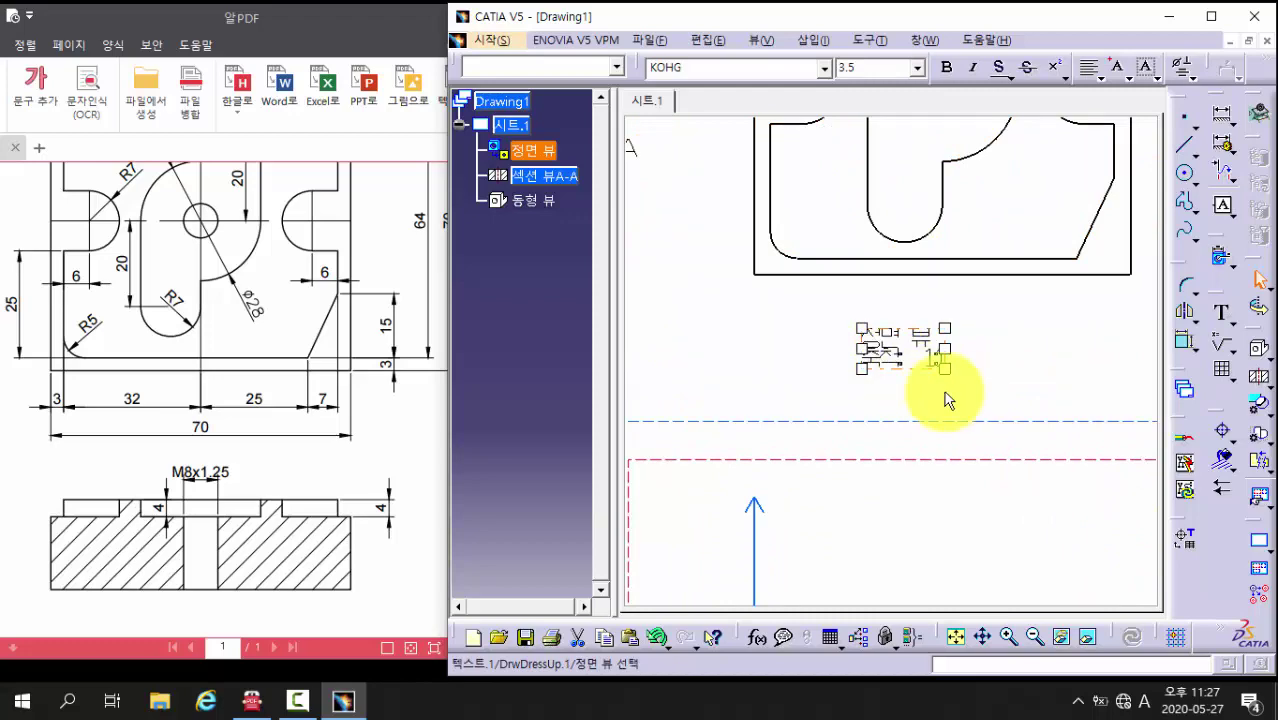
{"action": "left_click", "coordinate": [731, 371]}
{"action": "middle_click_drag", "start_coordinate": [728, 362], "coordinate": [733, 485], "text": "ctrl"}
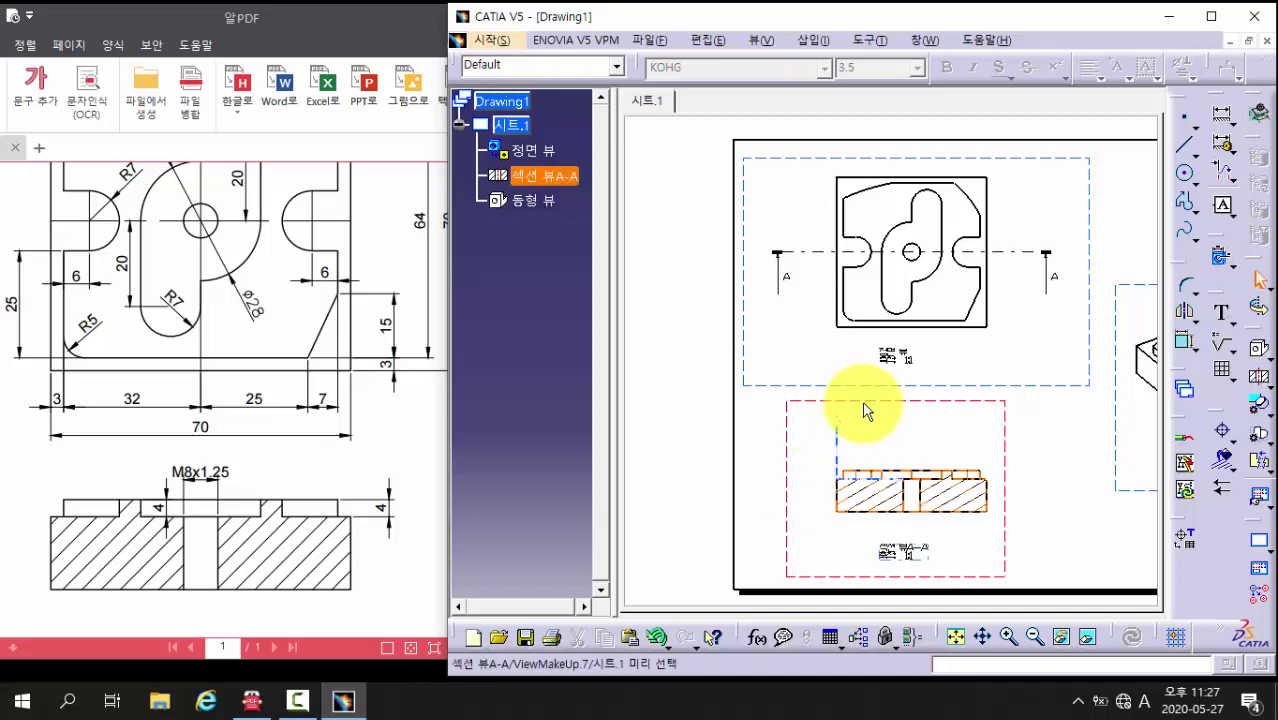
Step: Start the Dimension command for the front view and move its tool palette clear of the plate in the reference PDF
{"action": "left_click_drag", "start_coordinate": [281, 291], "coordinate": [313, 470]}
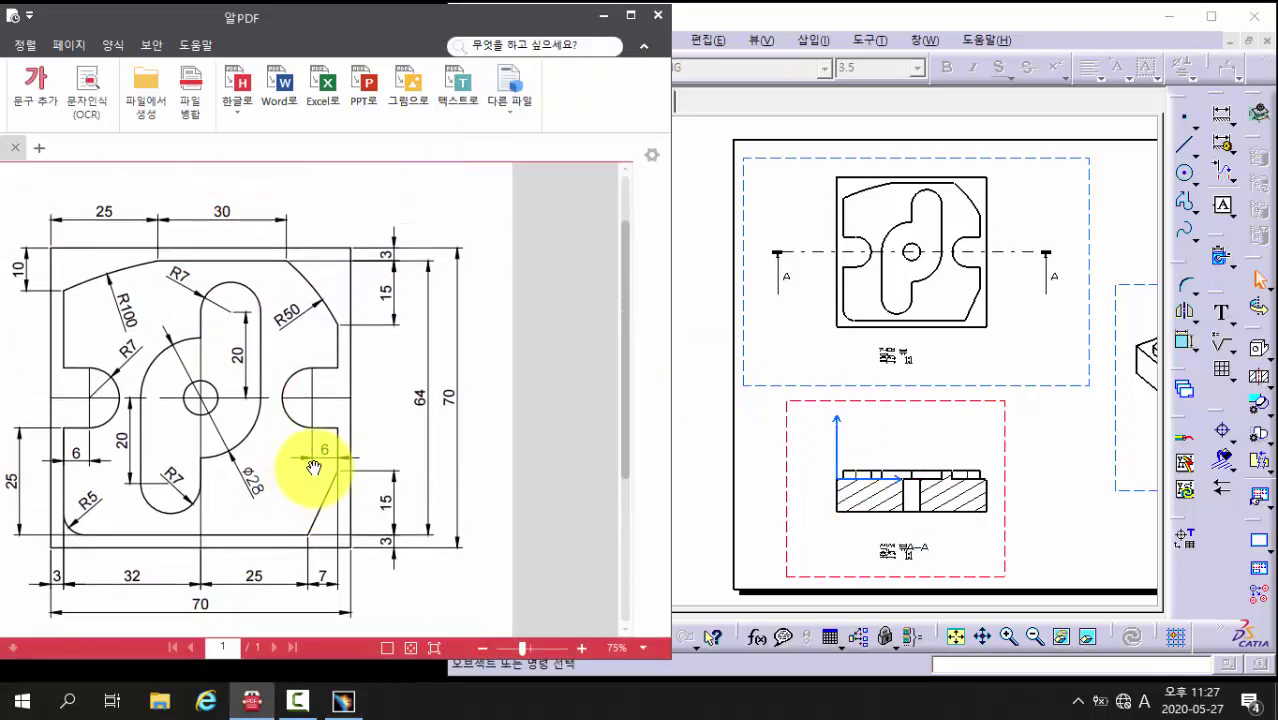
{"action": "left_click", "coordinate": [685, 365]}
{"action": "mouse_move", "coordinate": [977, 296]}
{"action": "middle_mouse_down"}
{"action": "mouse_move", "coordinate": [883, 348]}
{"action": "mouse_move", "coordinate": [876, 297]}
{"action": "mouse_move", "coordinate": [938, 393]}
{"action": "middle_mouse_up"}
{"action": "right_click", "coordinate": [883, 348]}
{"action": "right_click", "coordinate": [938, 393]}
{"action": "middle_click_drag", "start_coordinate": [938, 393], "coordinate": [990, 342]}
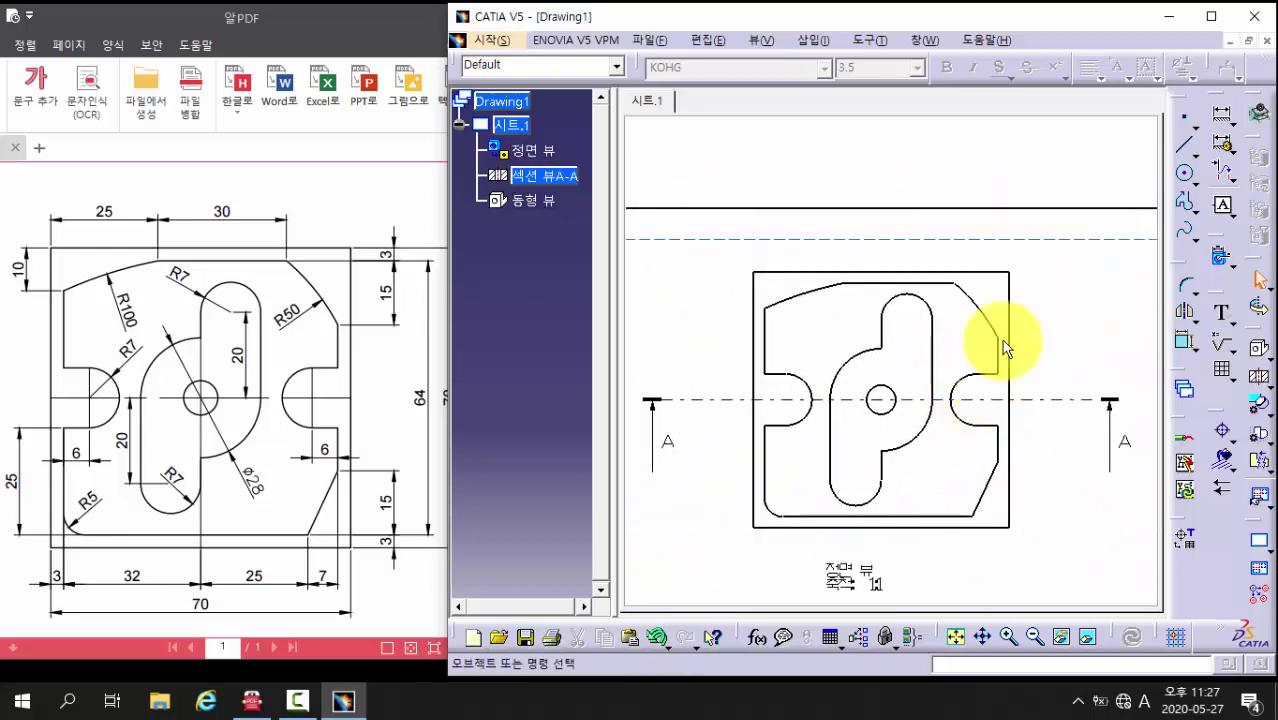
{"action": "left_click", "coordinate": [1224, 118]}
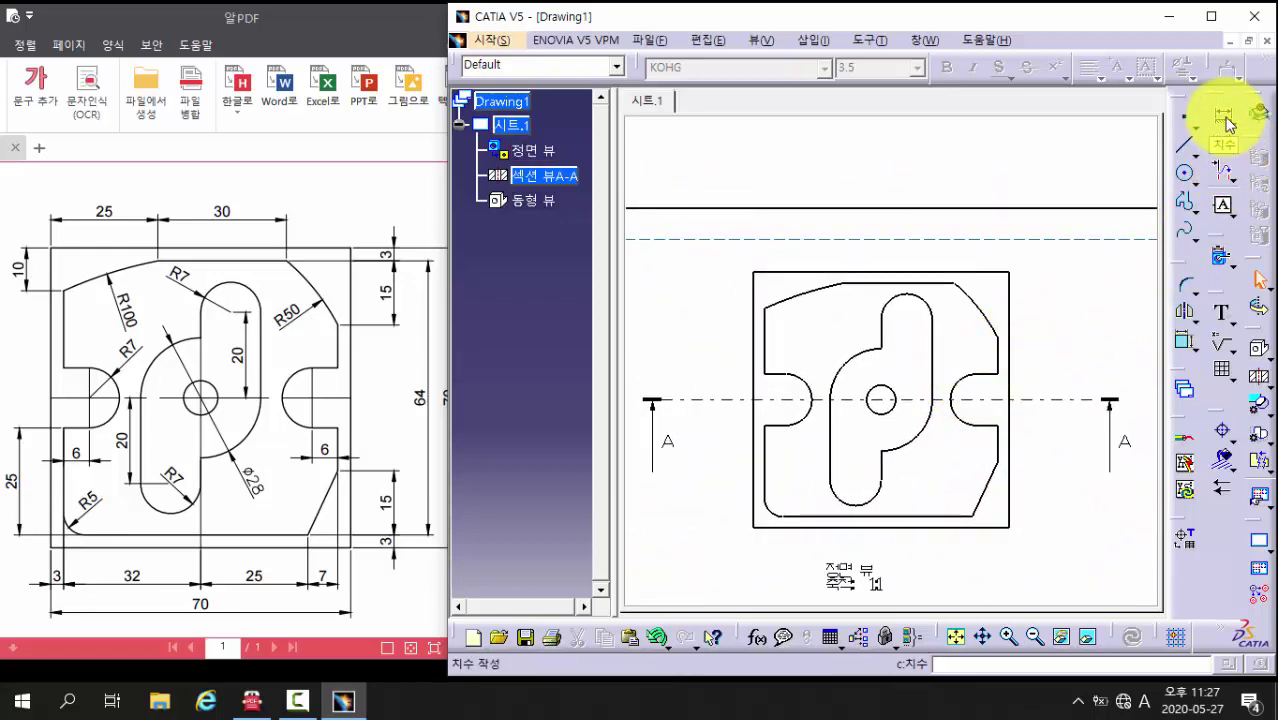
{"action": "left_click", "coordinate": [1226, 120]}
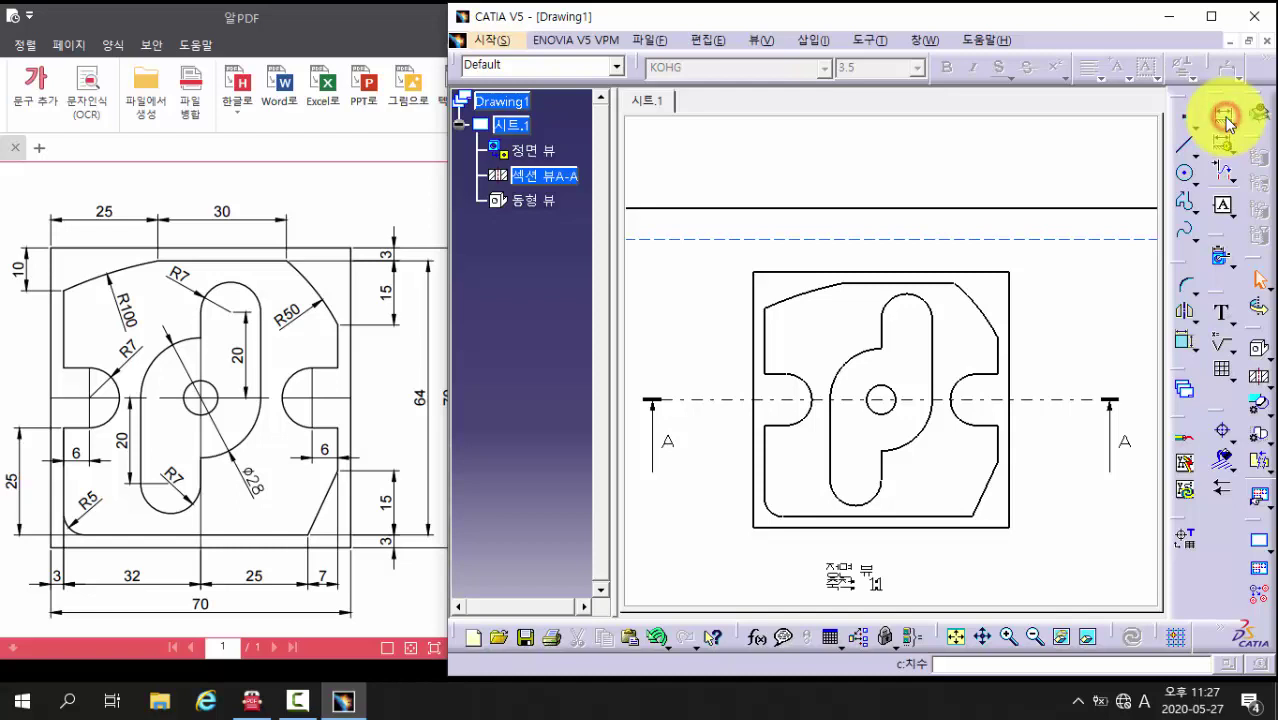
{"action": "middle_click_drag", "start_coordinate": [794, 428], "coordinate": [797, 402]}
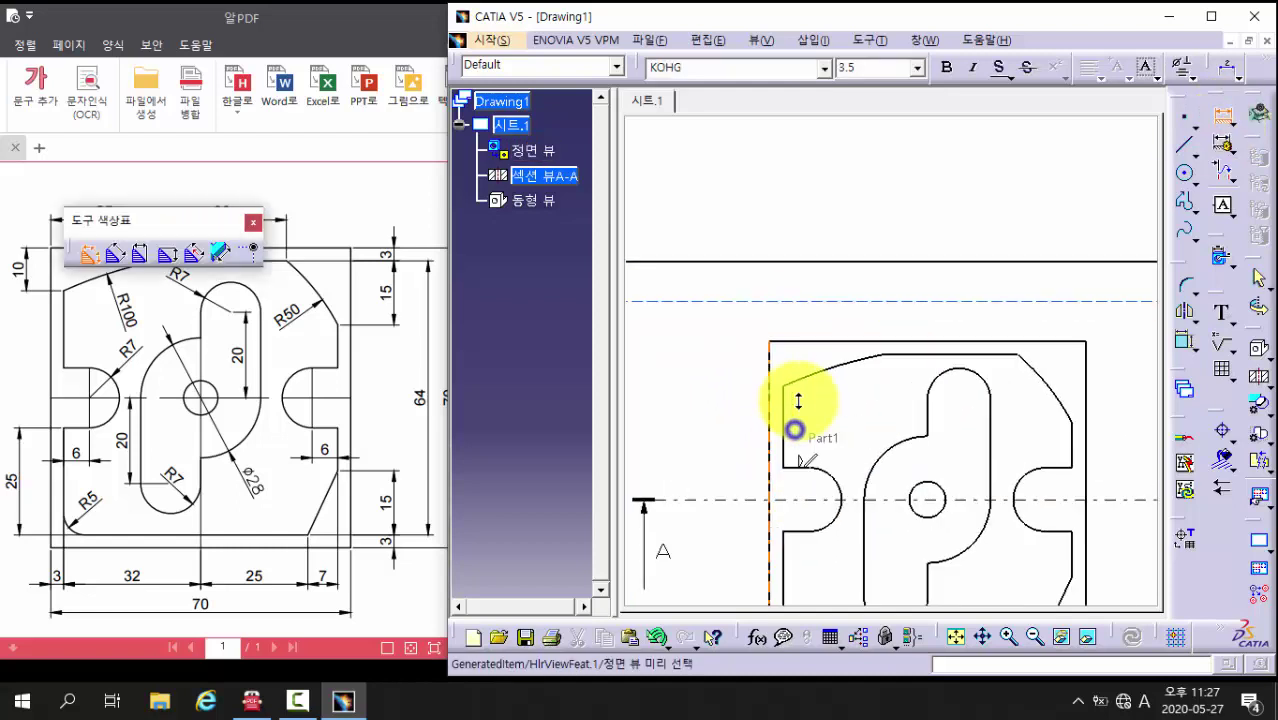
{"action": "left_click_drag", "start_coordinate": [198, 220], "coordinate": [327, 150]}
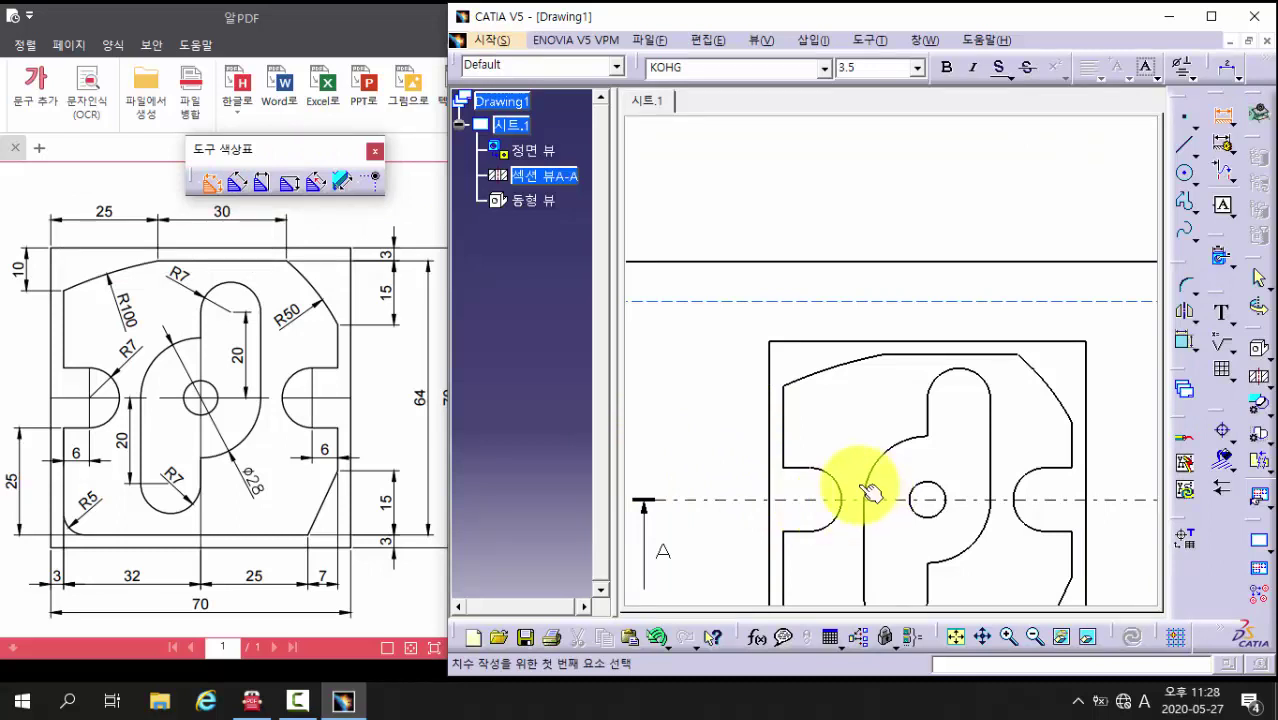
{"action": "mouse_move", "coordinate": [812, 447]}
{"action": "middle_mouse_down"}
{"action": "mouse_move", "coordinate": [806, 424]}
{"action": "mouse_move", "coordinate": [843, 423]}
{"action": "middle_mouse_up"}
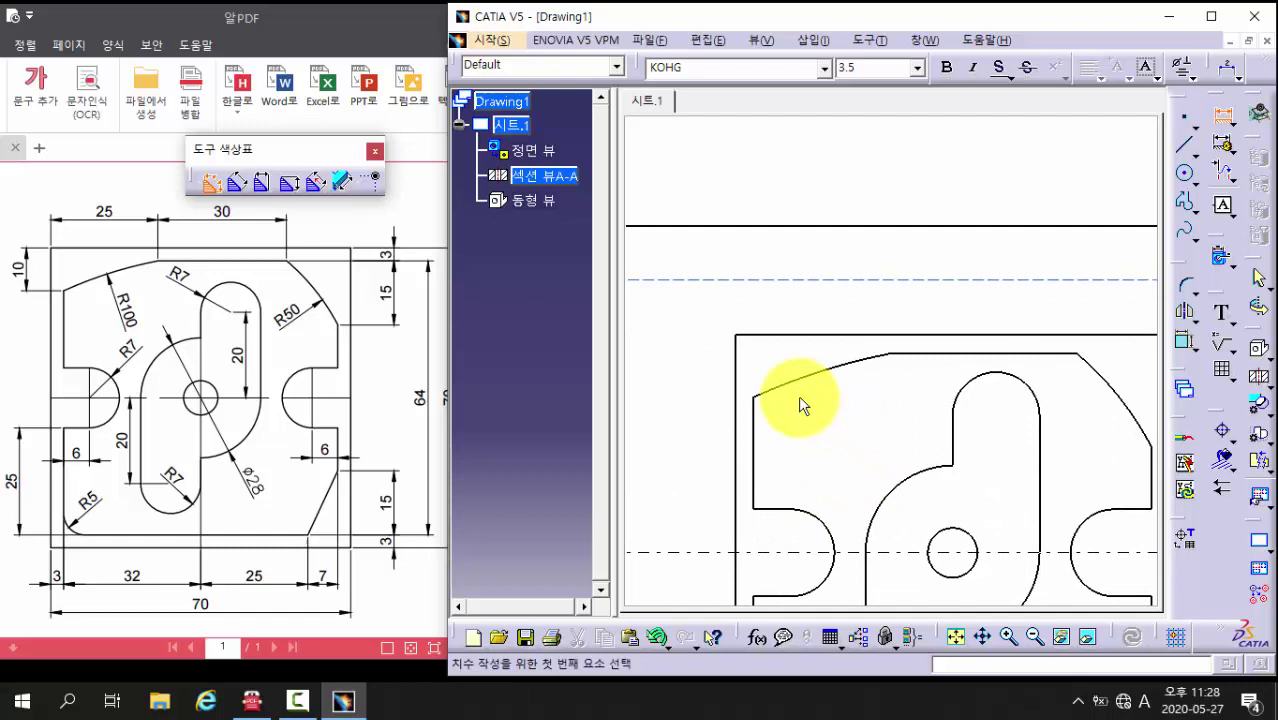
{"action": "left_click", "coordinate": [766, 338]}
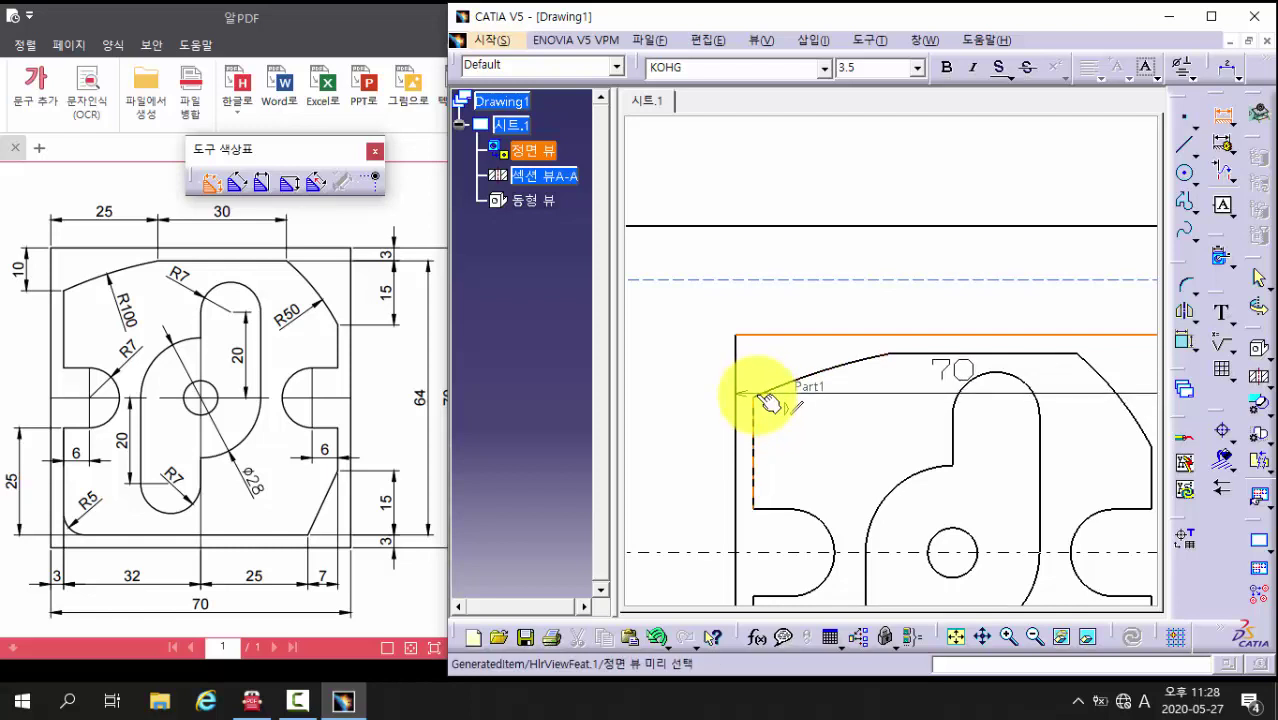
{"action": "left_click", "coordinate": [770, 392]}
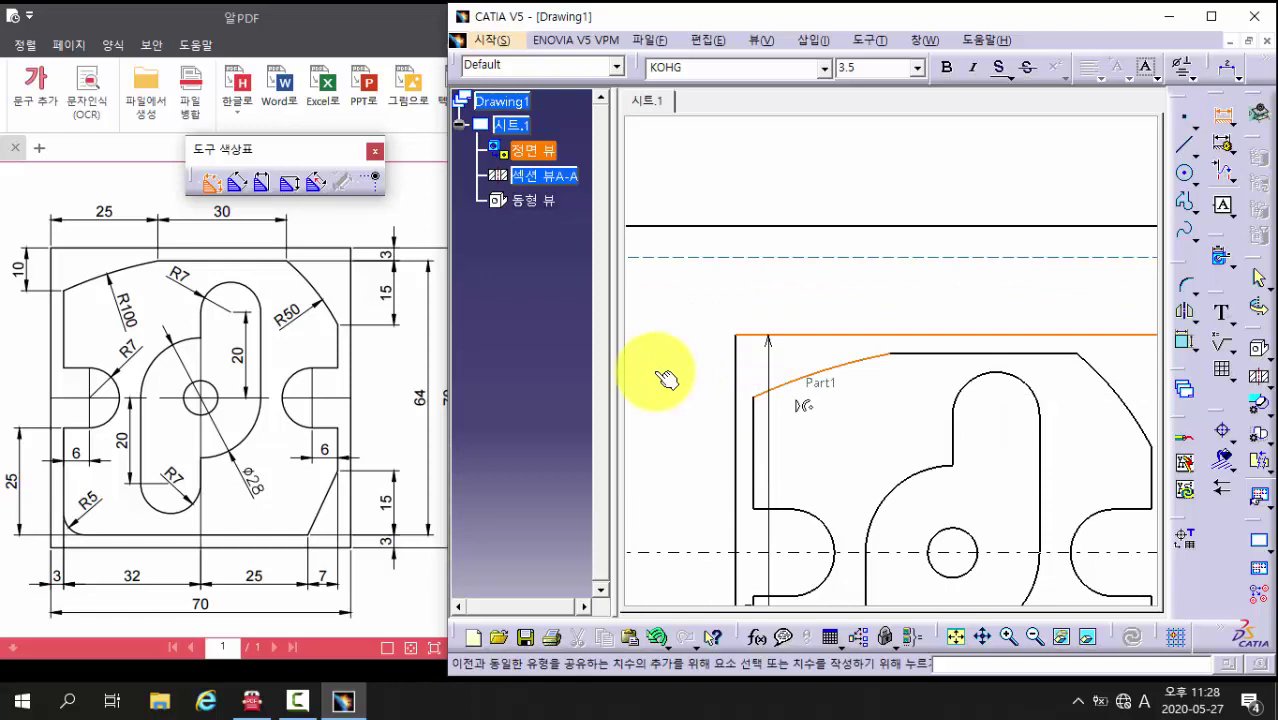
{"action": "key", "text": "Escape"}
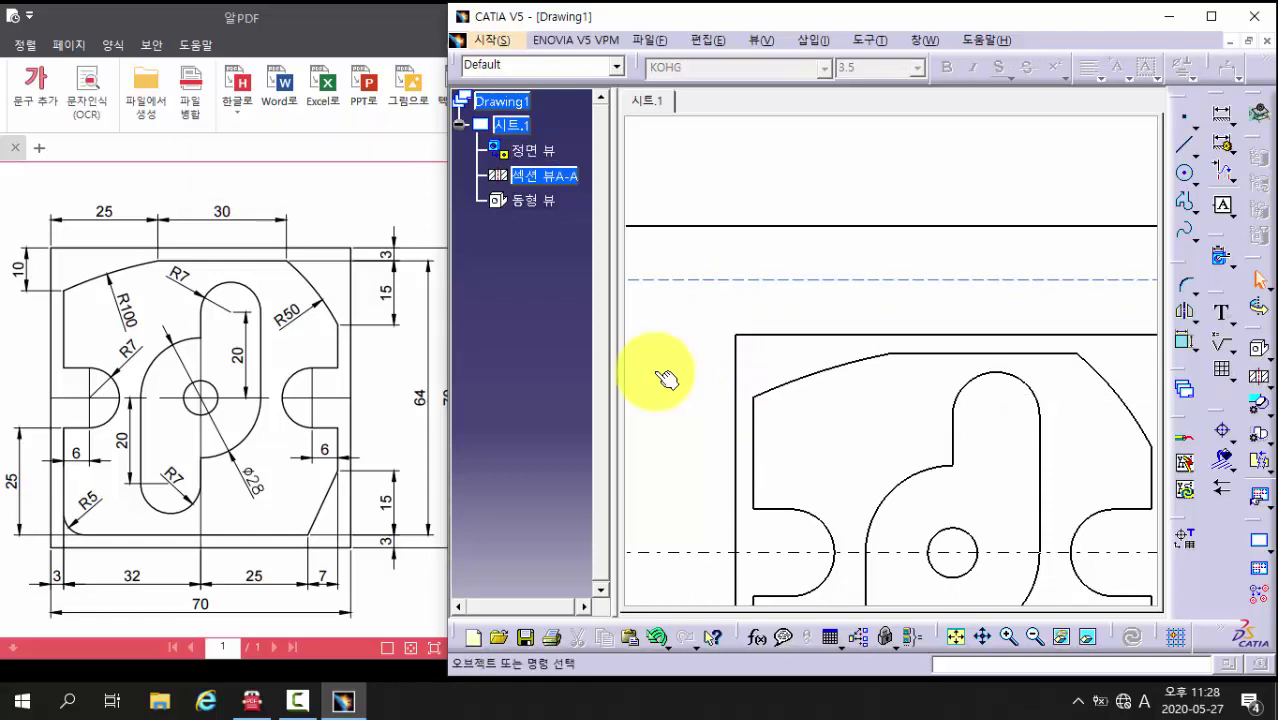
{"action": "left_click", "coordinate": [1219, 116]}
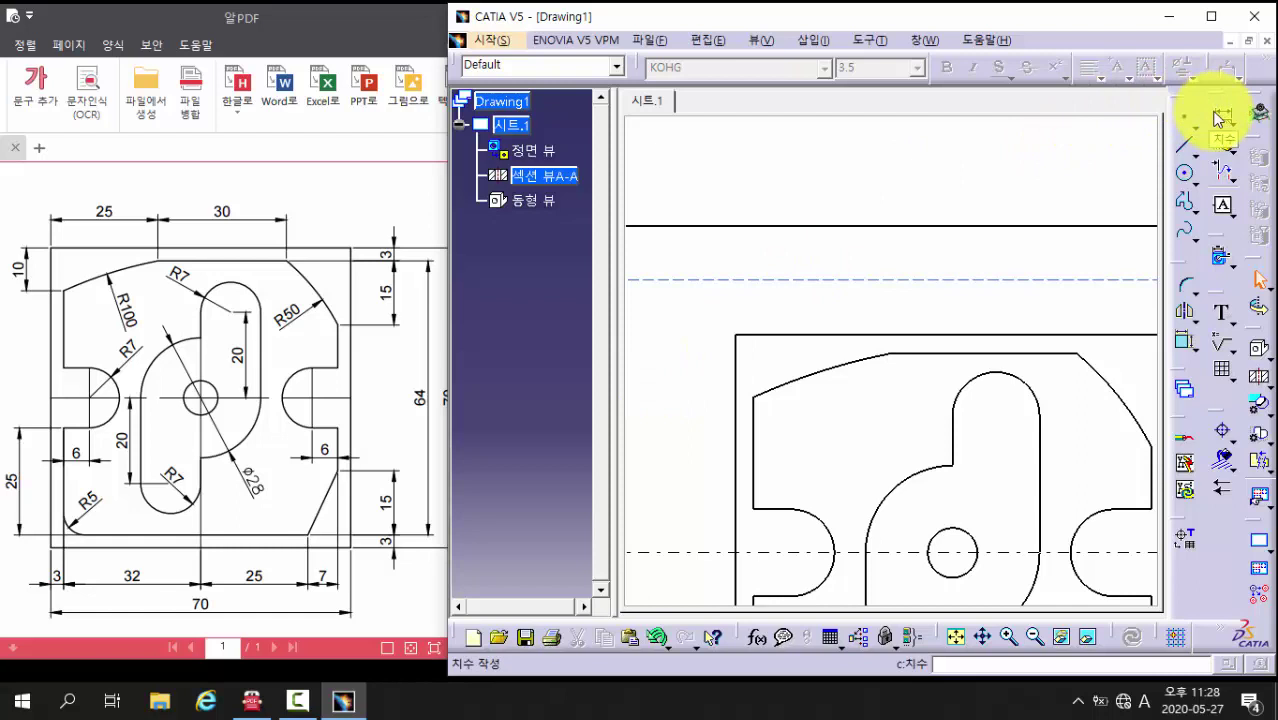
{"action": "left_click", "coordinate": [1236, 129]}
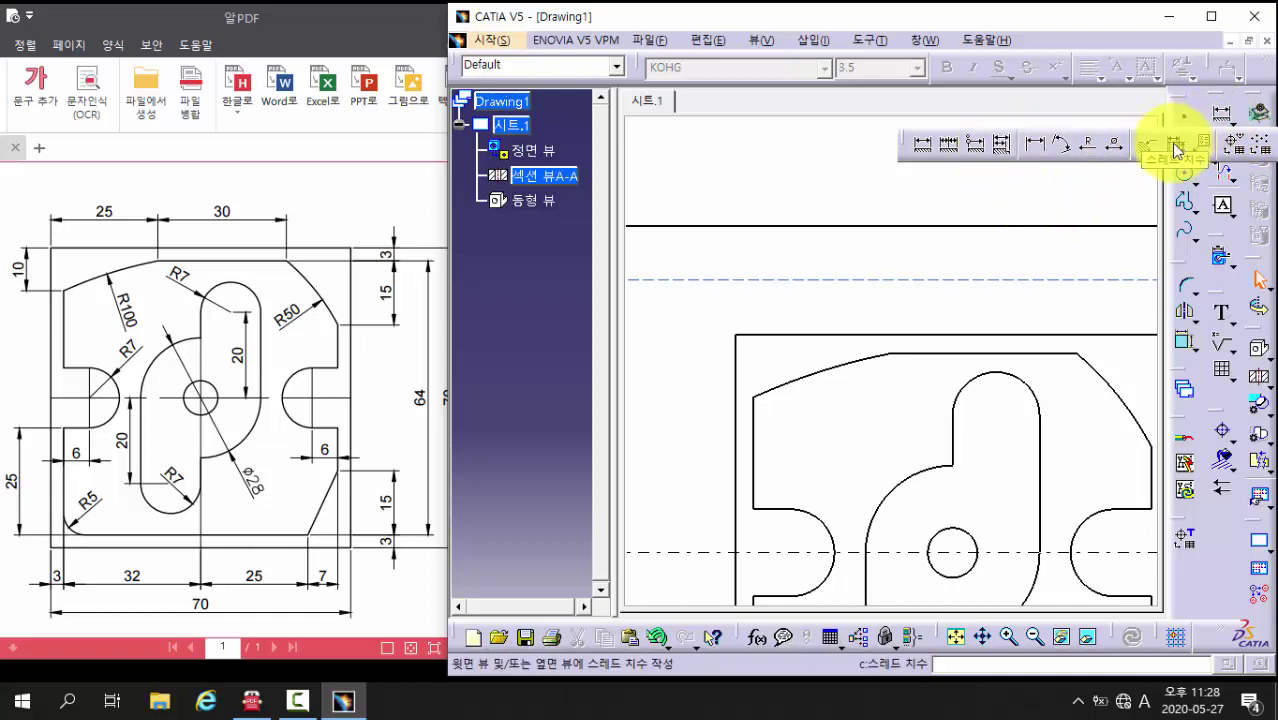
{"action": "left_click", "coordinate": [1036, 150]}
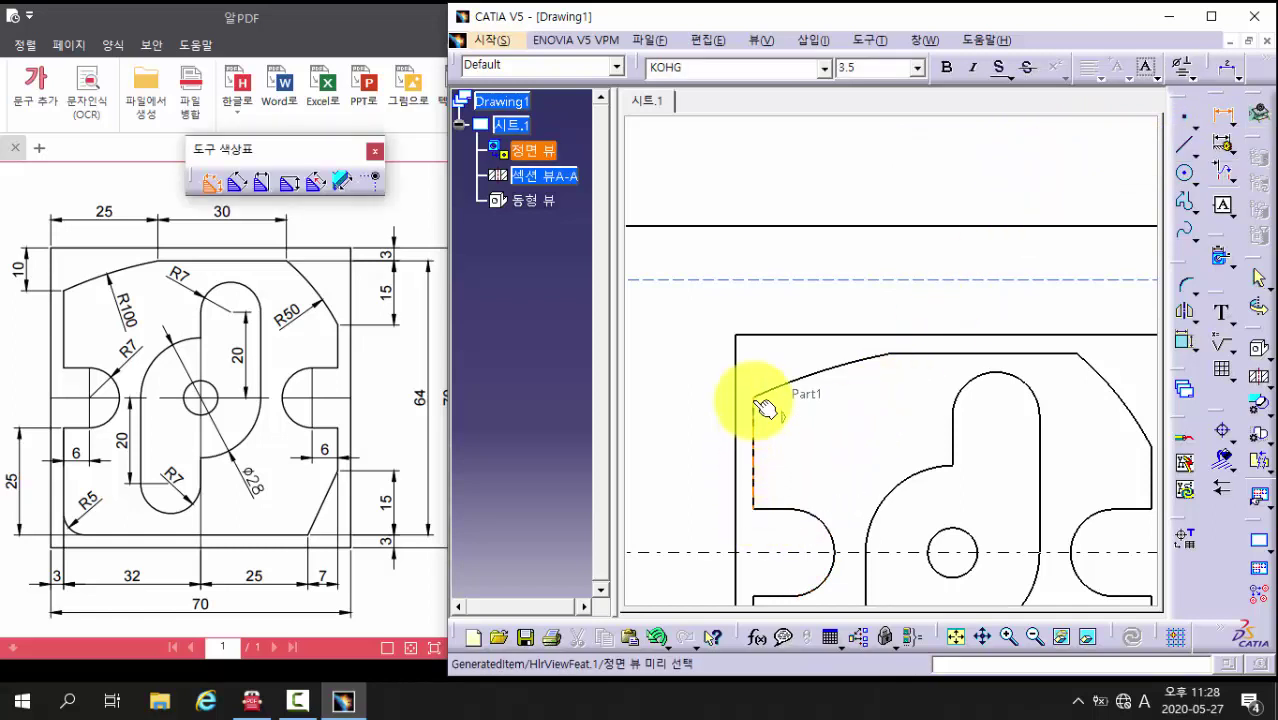
{"action": "left_click", "coordinate": [1234, 155]}
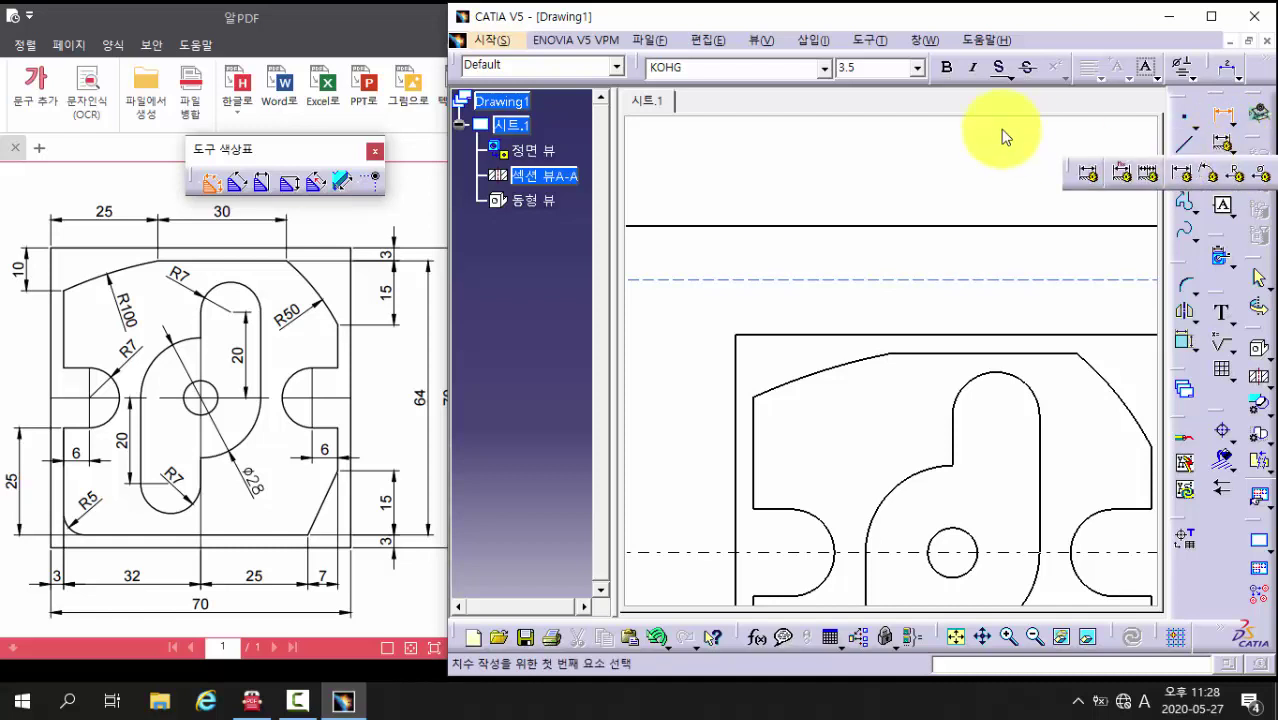
{"action": "left_click", "coordinate": [1234, 150]}
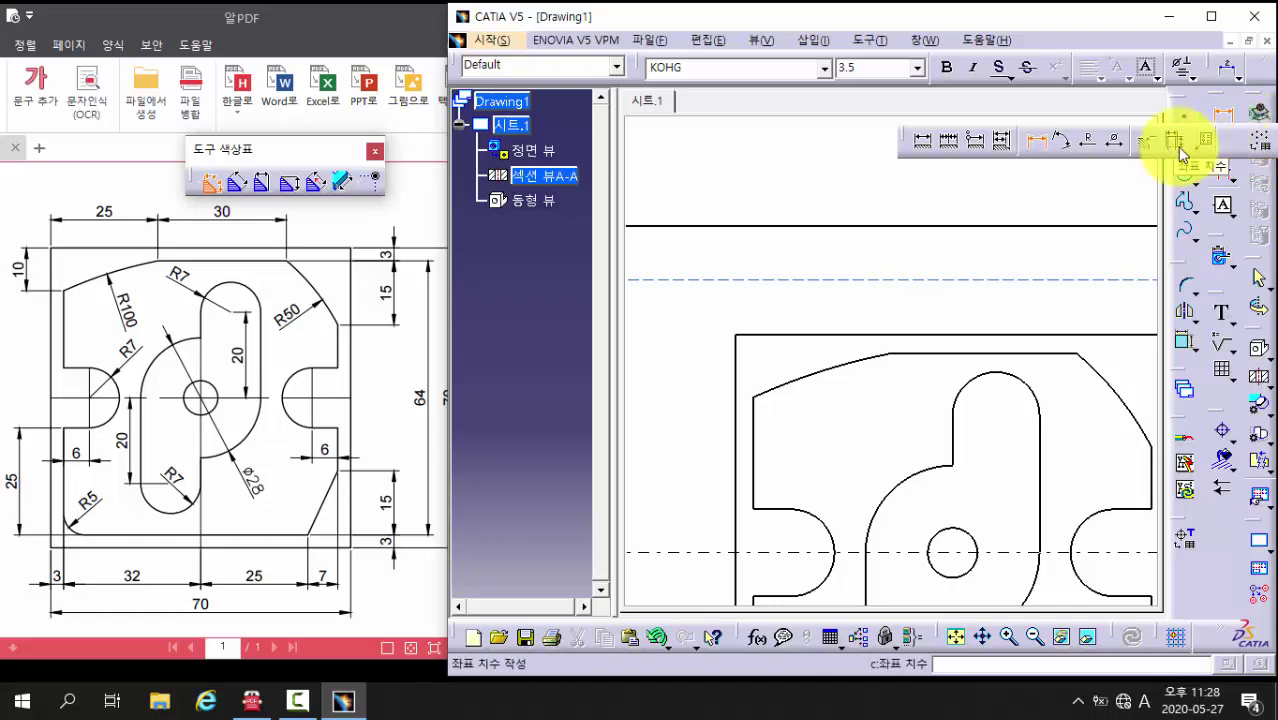
{"action": "left_click", "coordinate": [925, 146]}
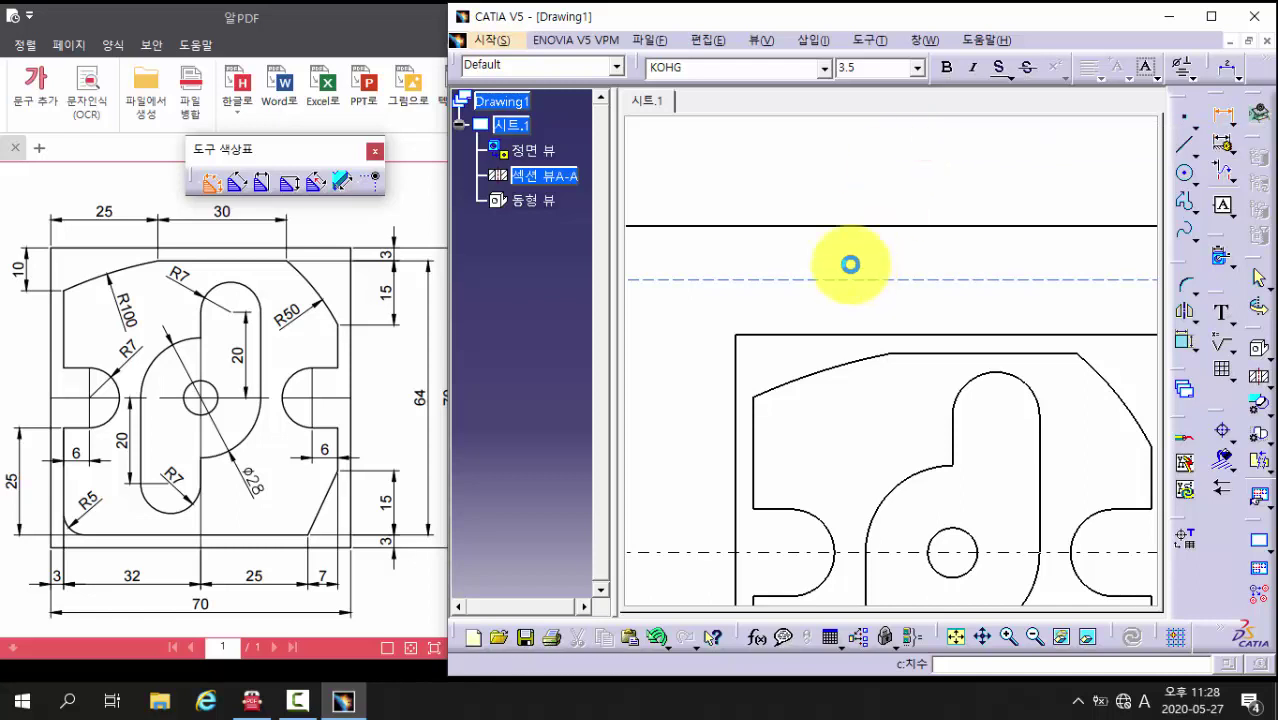
{"action": "left_click", "coordinate": [736, 426]}
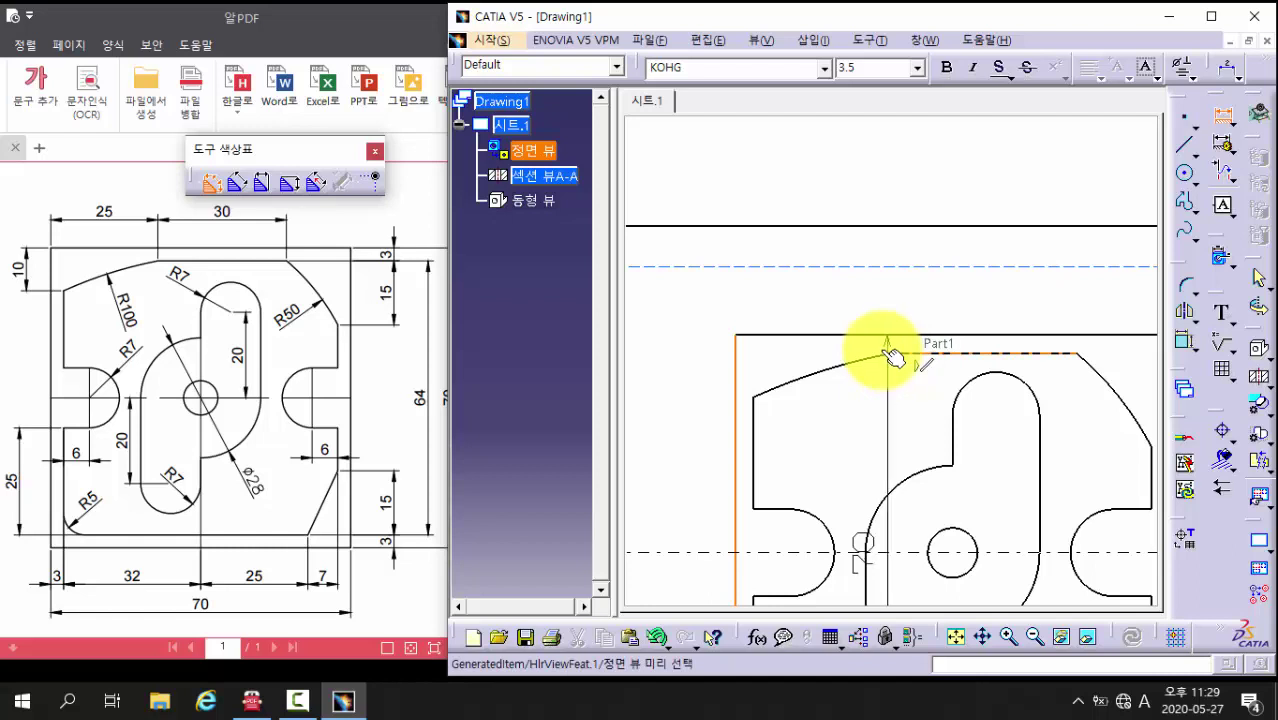
{"action": "key", "text": "Escape"}
{"action": "mouse_move", "coordinate": [927, 360]}
{"action": "middle_mouse_down"}
{"action": "mouse_move", "coordinate": [887, 234]}
{"action": "mouse_move", "coordinate": [884, 285]}
{"action": "middle_mouse_up"}
{"action": "left_click", "coordinate": [887, 234]}
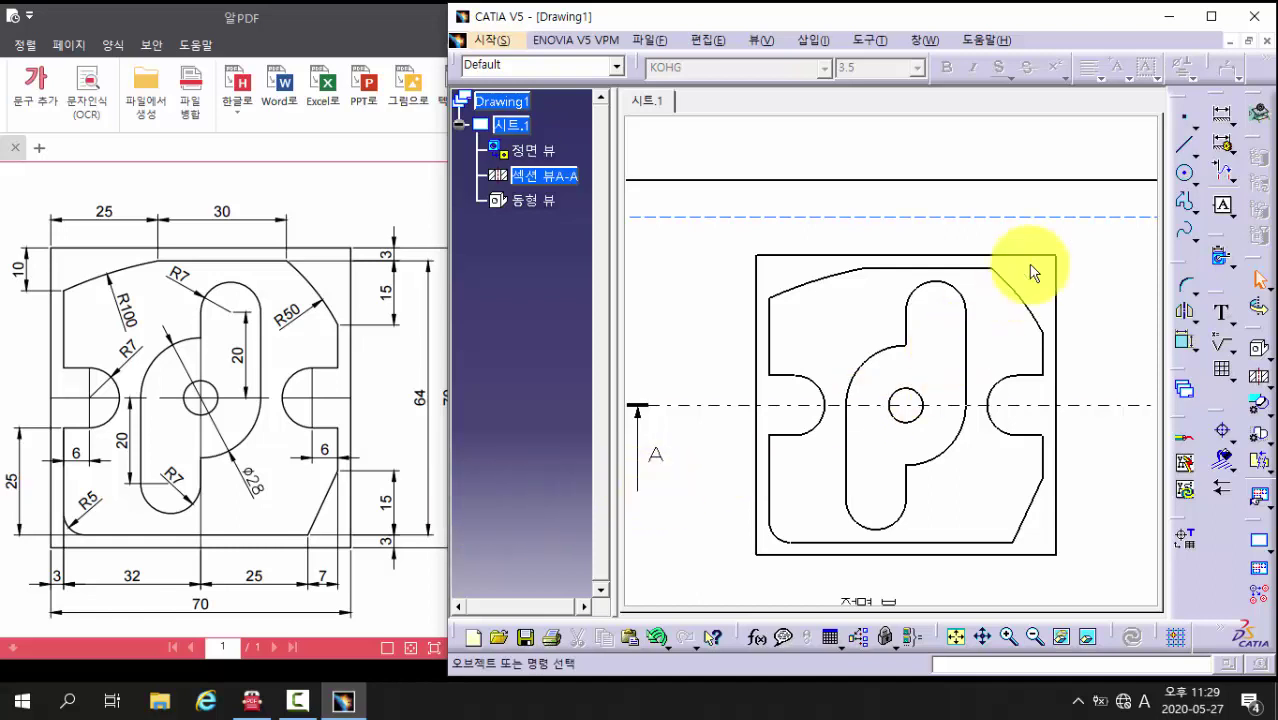
Step: Dimension the horizontal gap between the plate's and raised profile's left edges below the front view, and move the view caption lower
{"action": "left_click", "coordinate": [1193, 125]}
{"action": "left_click", "coordinate": [1222, 114]}
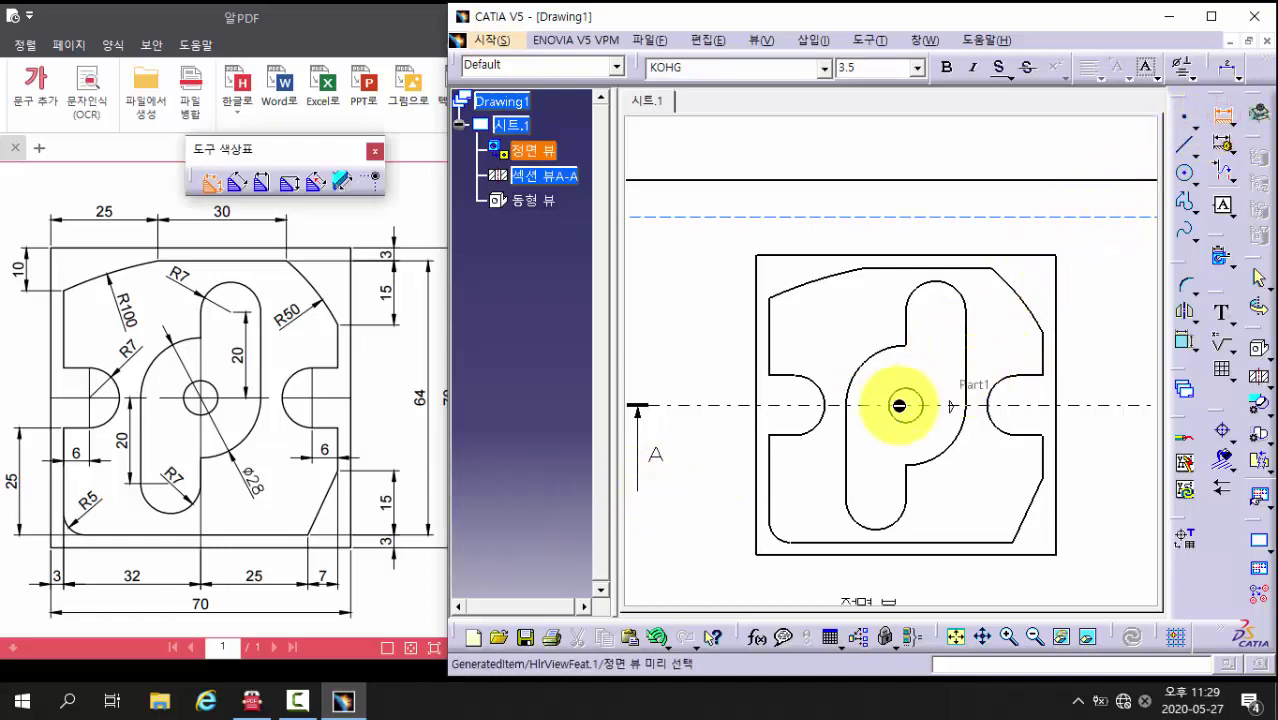
{"action": "mouse_move", "coordinate": [905, 446]}
{"action": "middle_mouse_down"}
{"action": "mouse_move", "coordinate": [874, 280]}
{"action": "mouse_move", "coordinate": [887, 247]}
{"action": "mouse_move", "coordinate": [756, 337]}
{"action": "middle_mouse_up"}
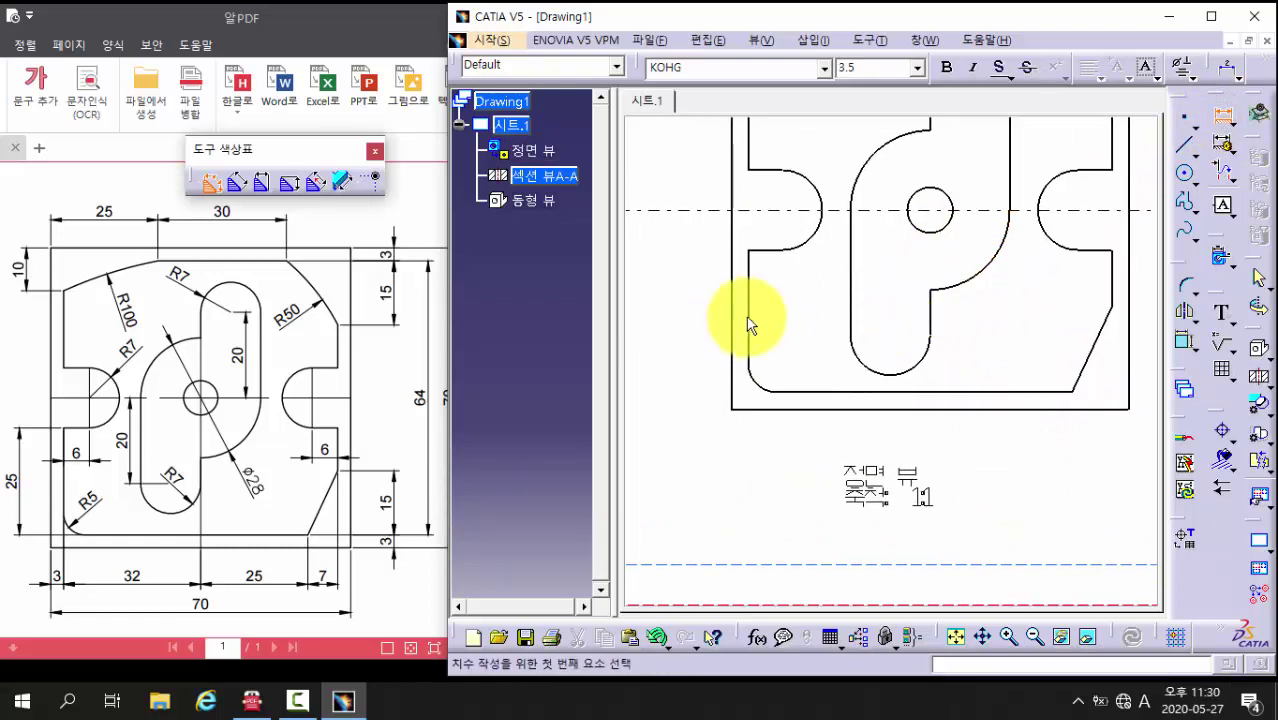
{"action": "left_click", "coordinate": [751, 318]}
{"action": "left_click", "coordinate": [730, 330]}
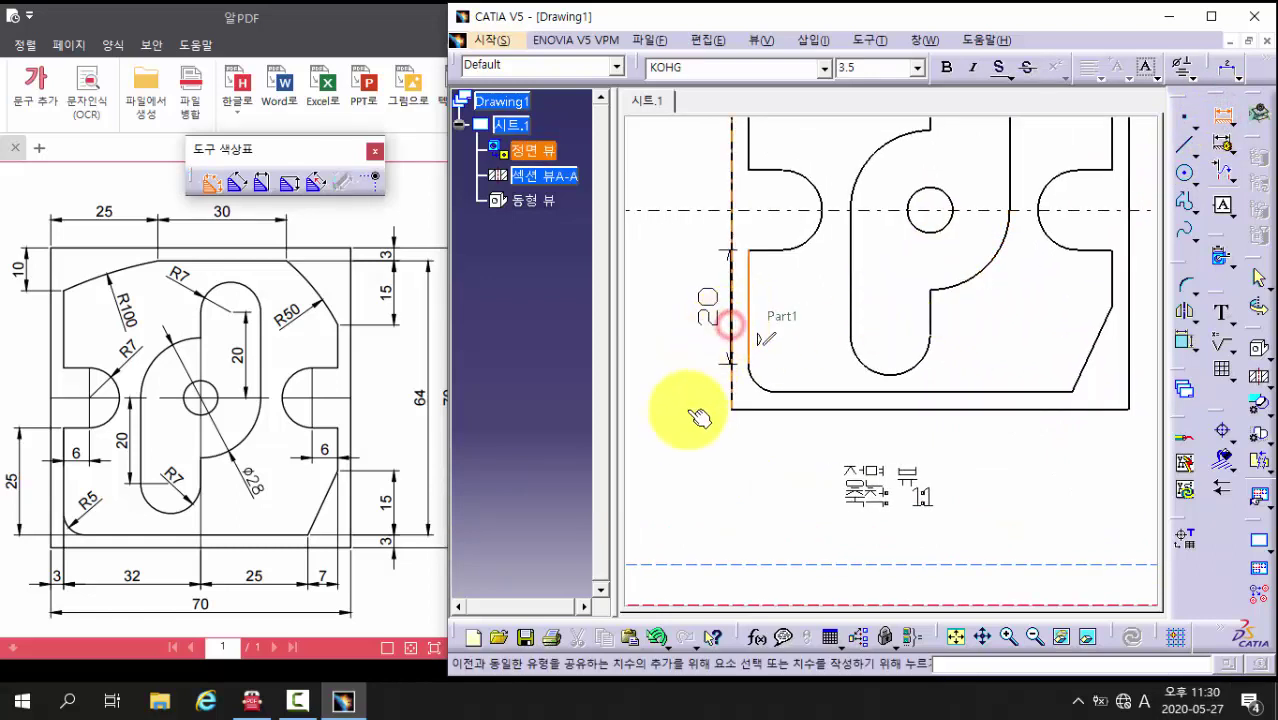
{"action": "left_click", "coordinate": [687, 465]}
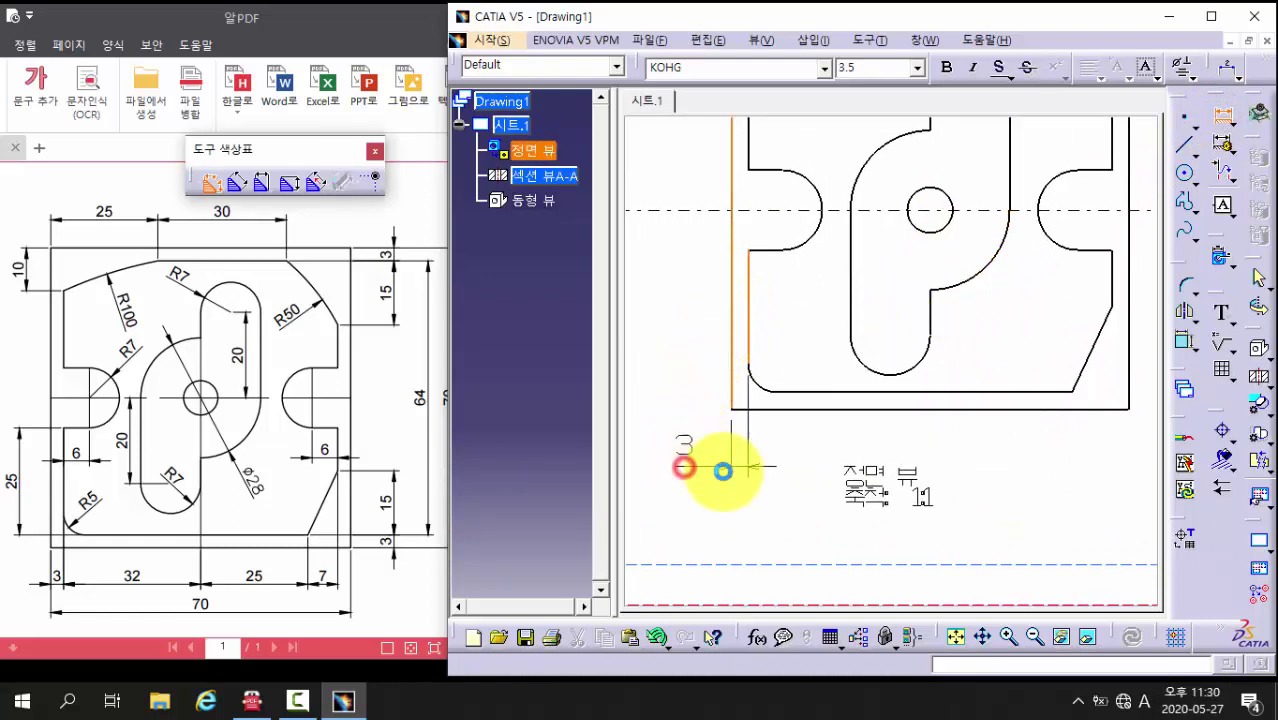
{"action": "left_click_drag", "start_coordinate": [858, 512], "coordinate": [907, 598]}
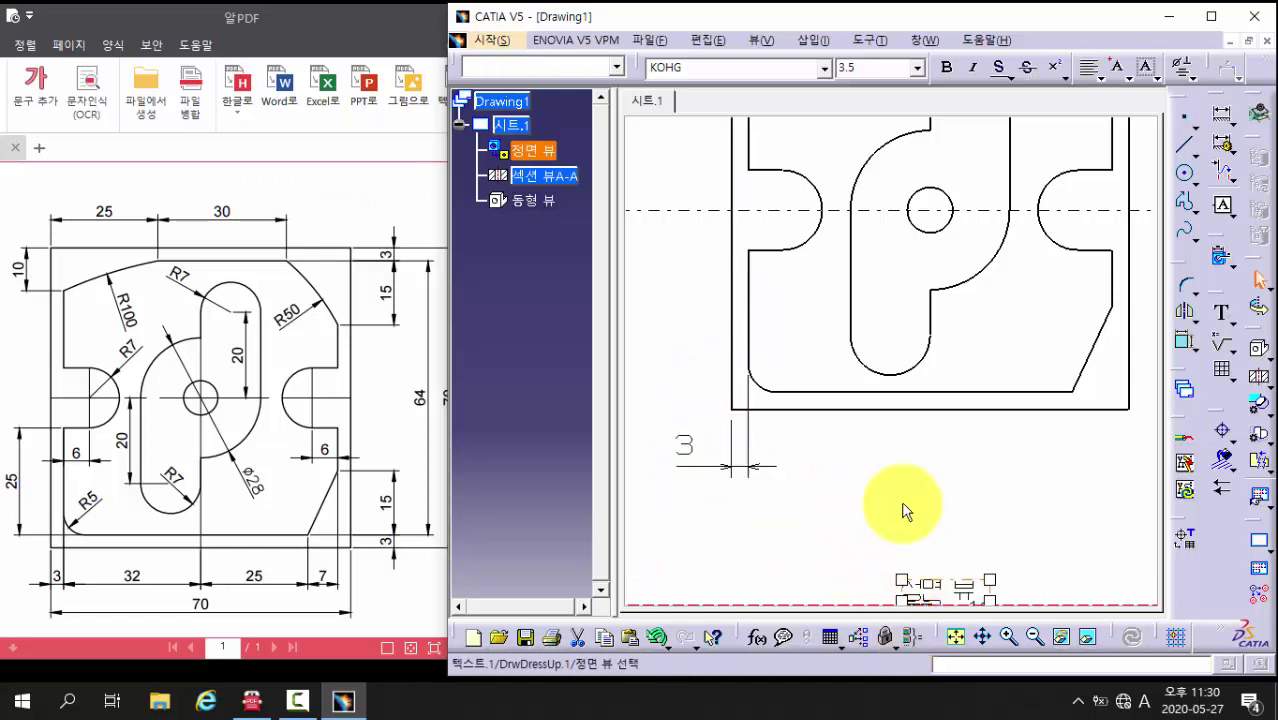
Step: Dimension the horizontal distance from the raised profile's left edge to the lower slot's right edge, placing it below the plate
{"action": "left_click", "coordinate": [1230, 120]}
{"action": "middle_click_drag", "start_coordinate": [918, 451], "coordinate": [816, 476]}
{"action": "left_click", "coordinate": [648, 334]}
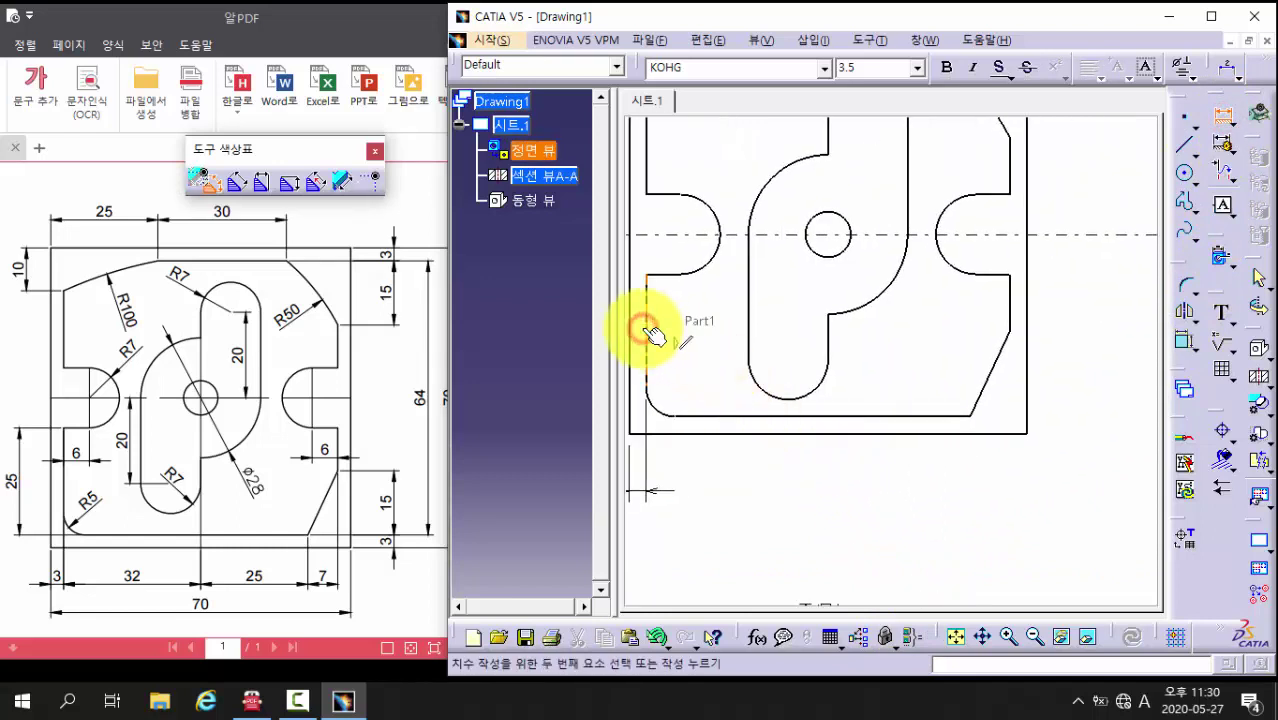
{"action": "left_click", "coordinate": [828, 336]}
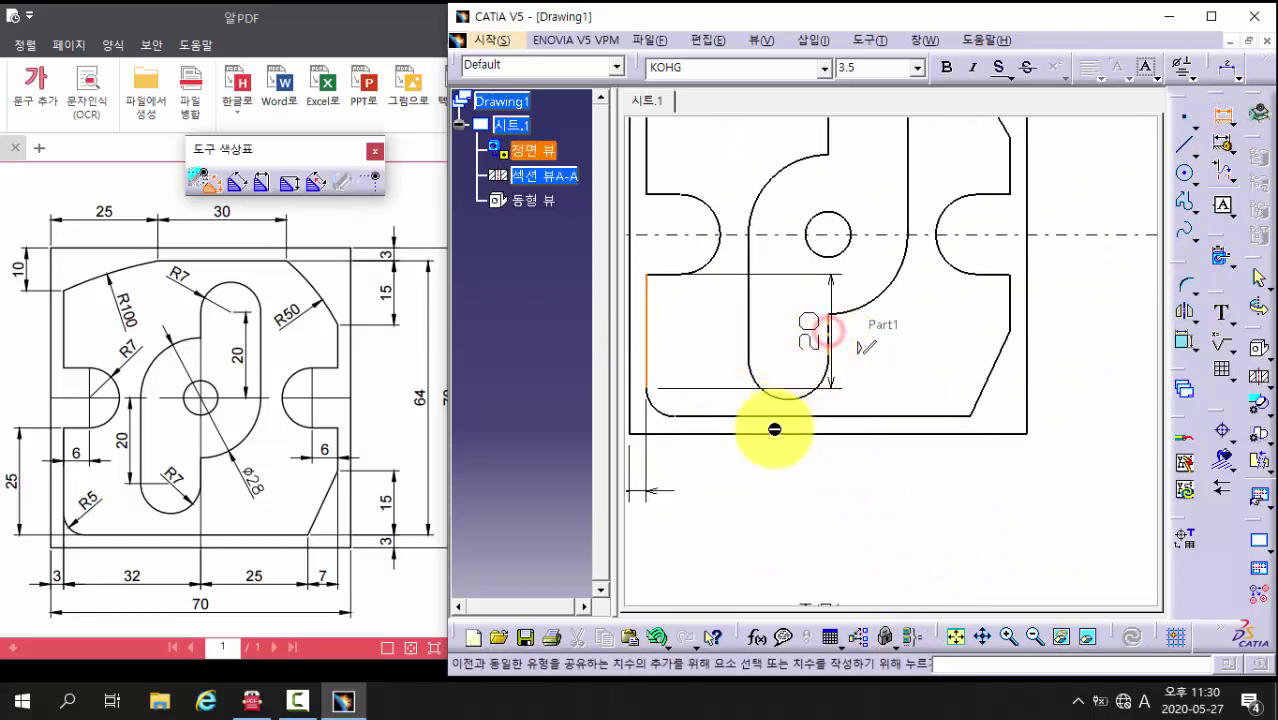
{"action": "left_click", "coordinate": [755, 503]}
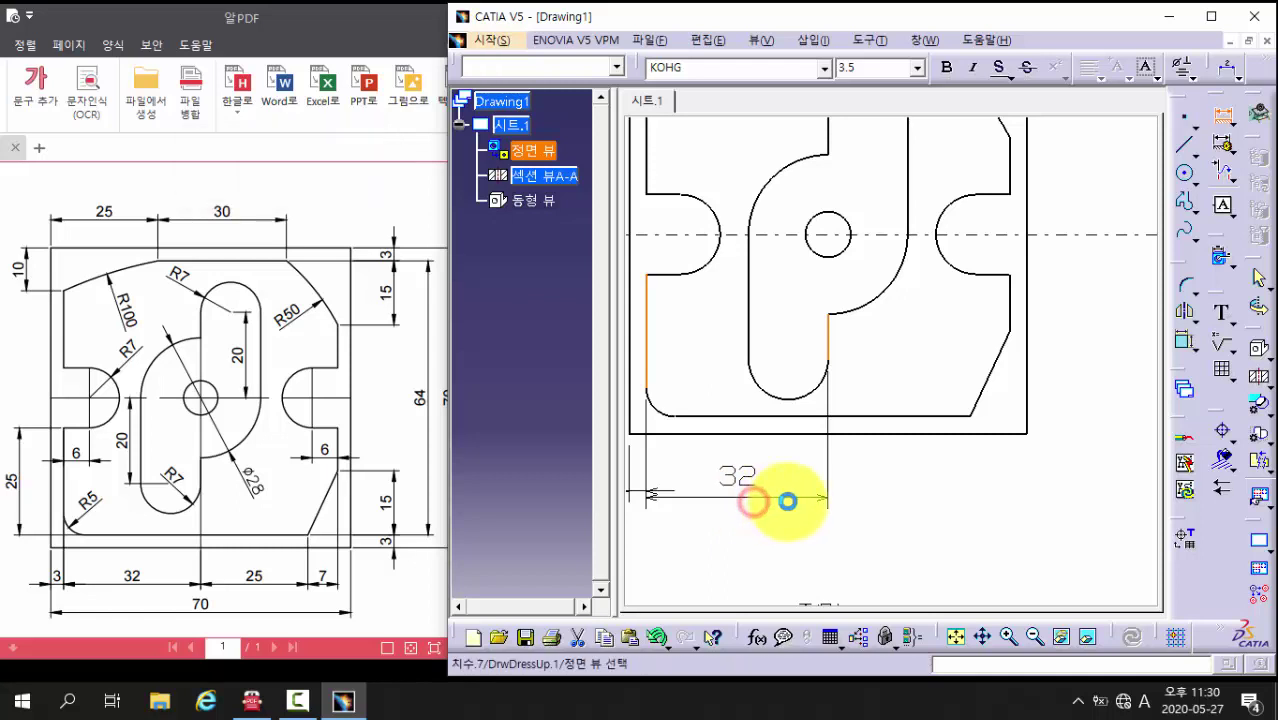
{"action": "middle_click_drag", "start_coordinate": [787, 496], "coordinate": [826, 505]}
{"action": "middle_click_drag", "start_coordinate": [692, 524], "coordinate": [722, 527]}
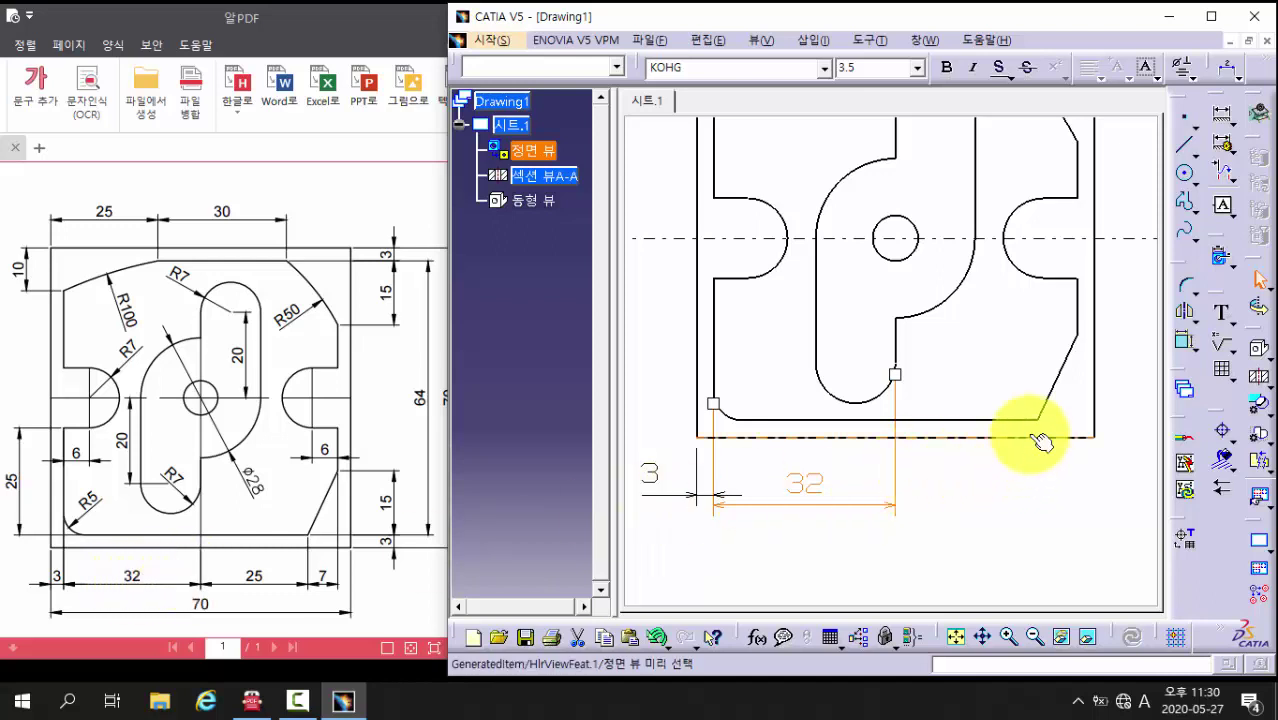
{"action": "left_click", "coordinate": [1228, 117]}
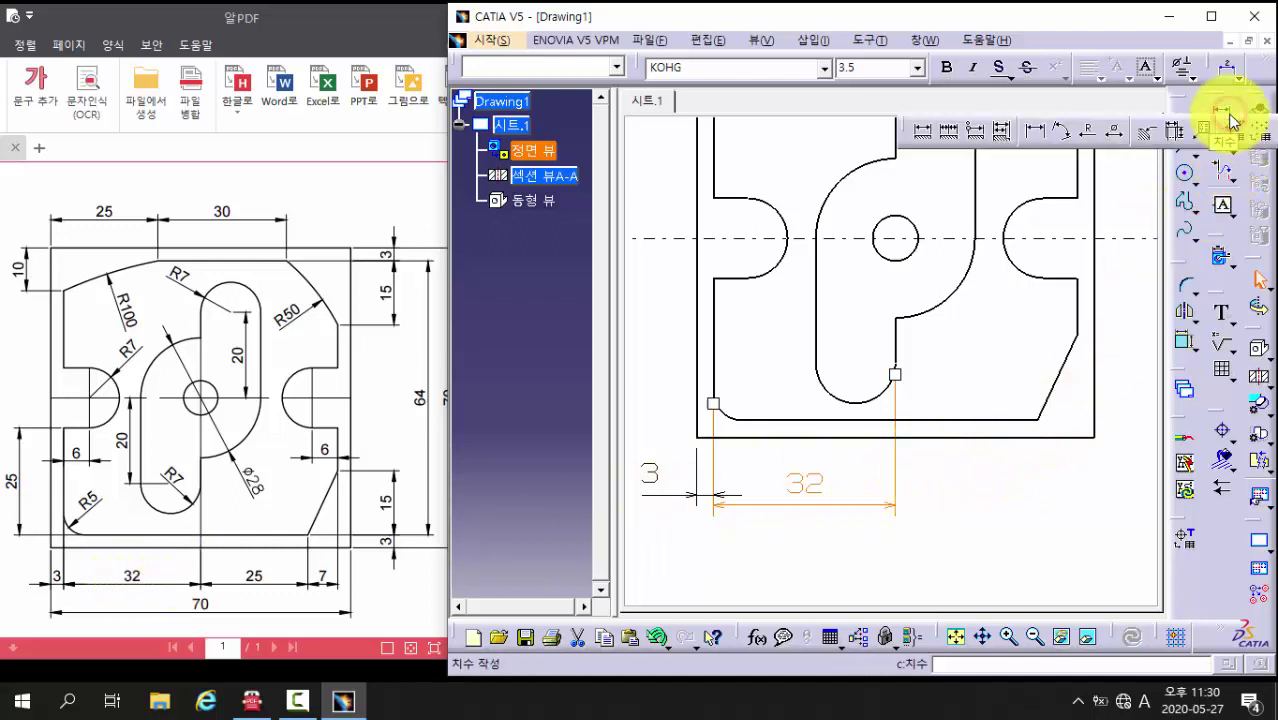
{"action": "left_click", "coordinate": [936, 136]}
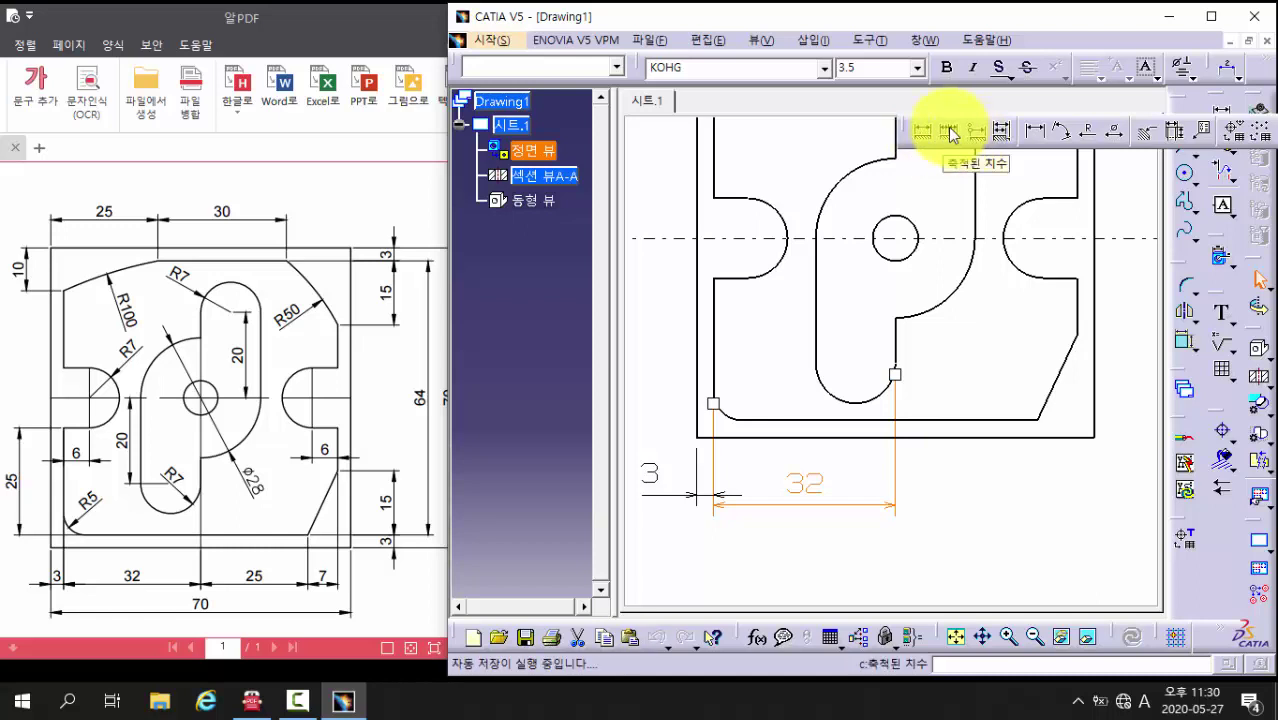
{"action": "left_click", "coordinate": [948, 132]}
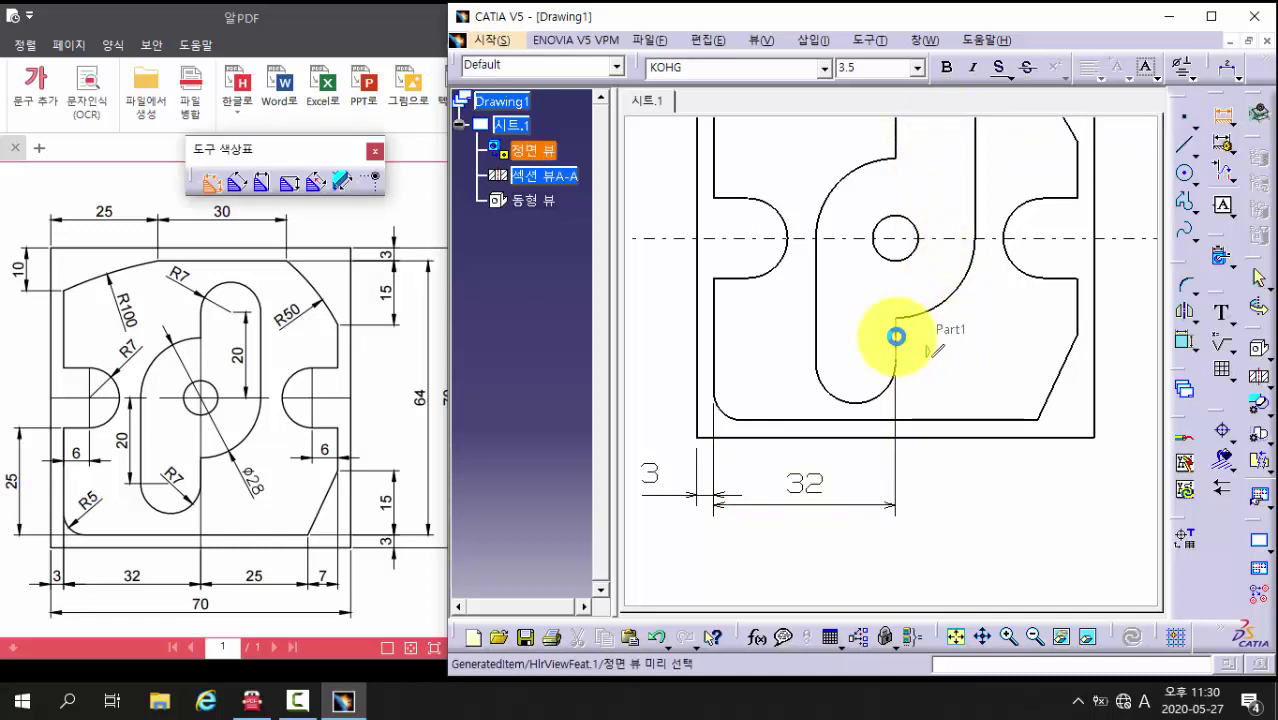
{"action": "left_click", "coordinate": [898, 334]}
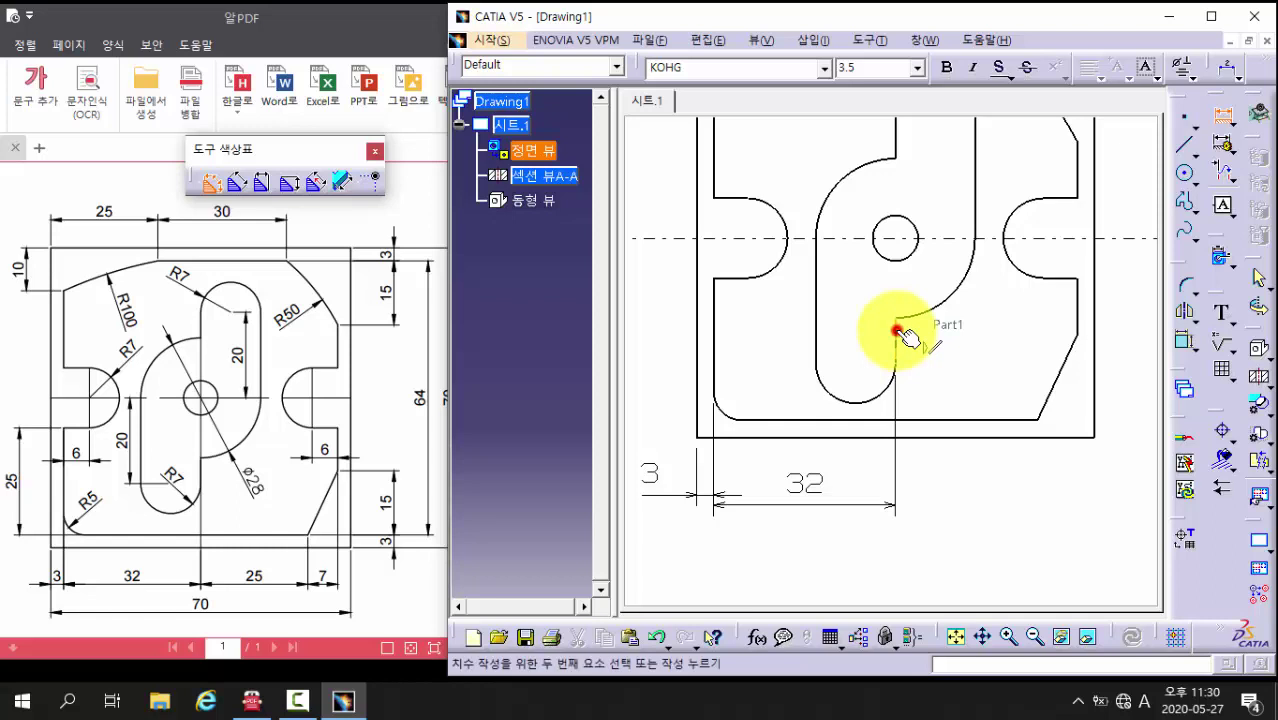
{"action": "left_click", "coordinate": [1041, 420]}
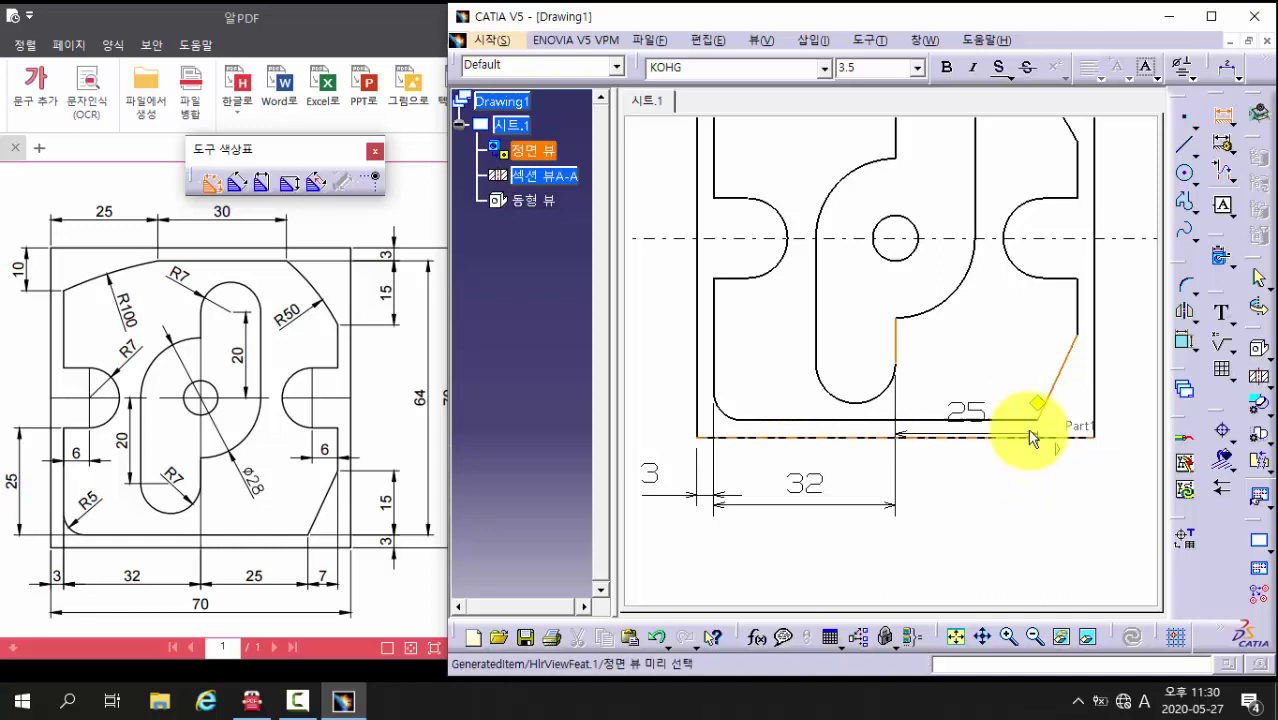
{"action": "key", "text": "Escape"}
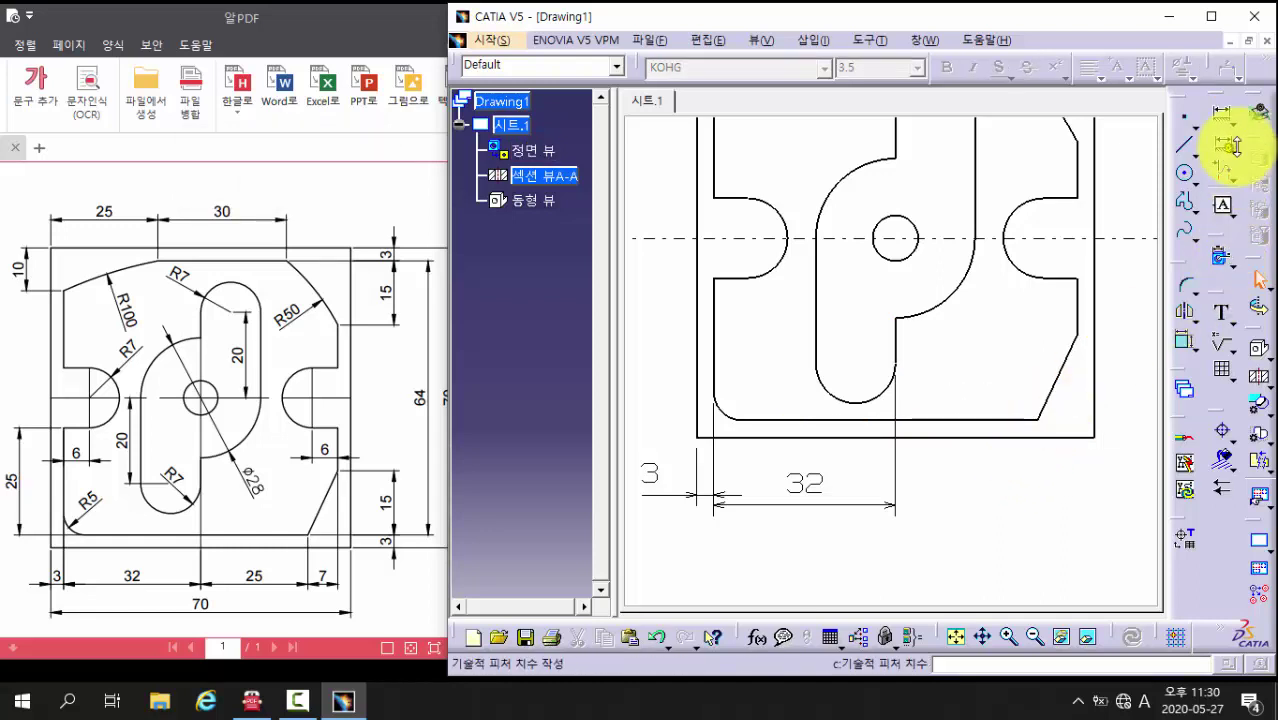
Step: Dimension the horizontal distance from the lower slot's right edge to the lower-right chamfer's bottom corner, in line with the slot dimension
{"action": "left_click", "coordinate": [1228, 120]}
{"action": "left_click", "coordinate": [894, 342]}
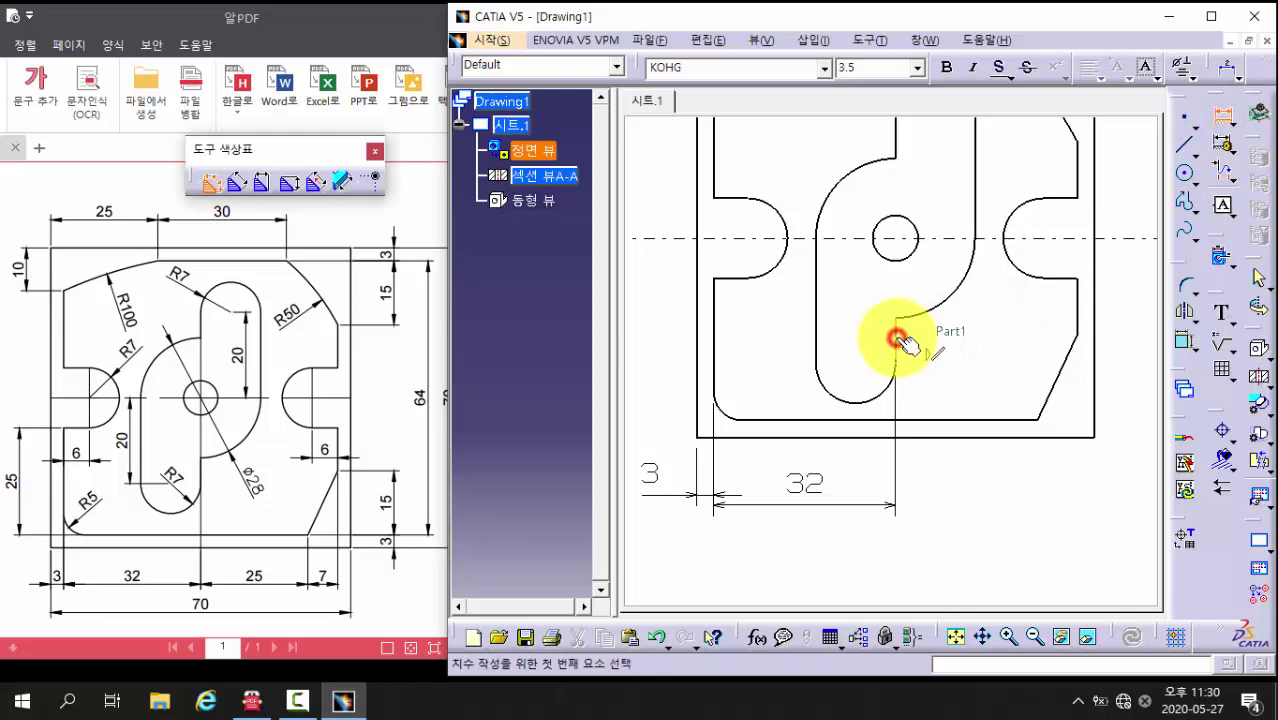
{"action": "left_click", "coordinate": [1040, 420]}
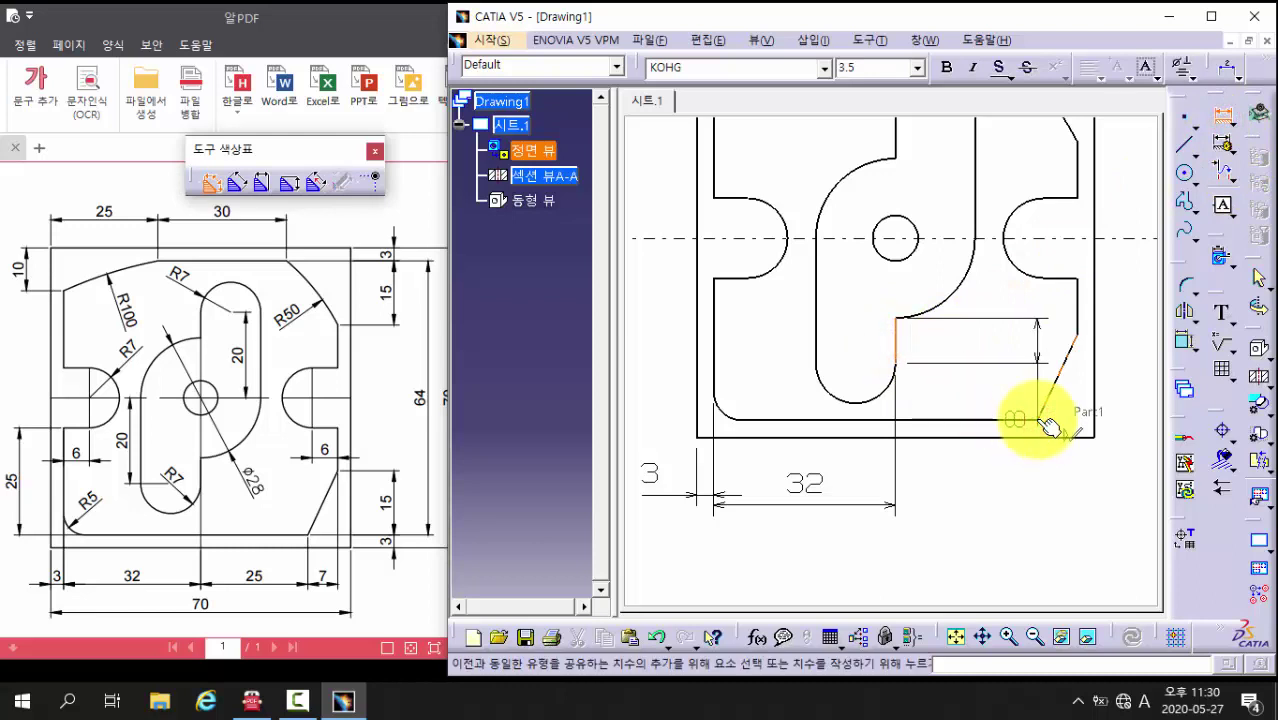
{"action": "right_click", "coordinate": [1037, 424]}
{"action": "left_click", "coordinate": [997, 481]}
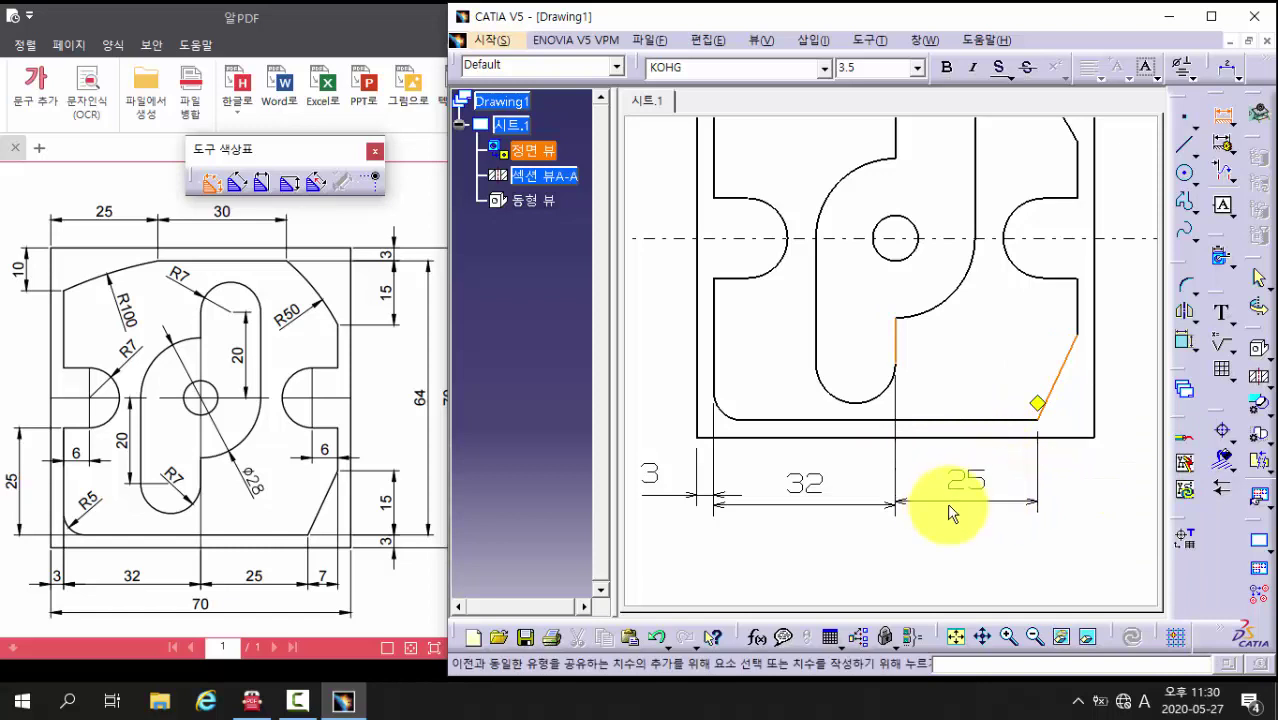
{"action": "left_click", "coordinate": [943, 505]}
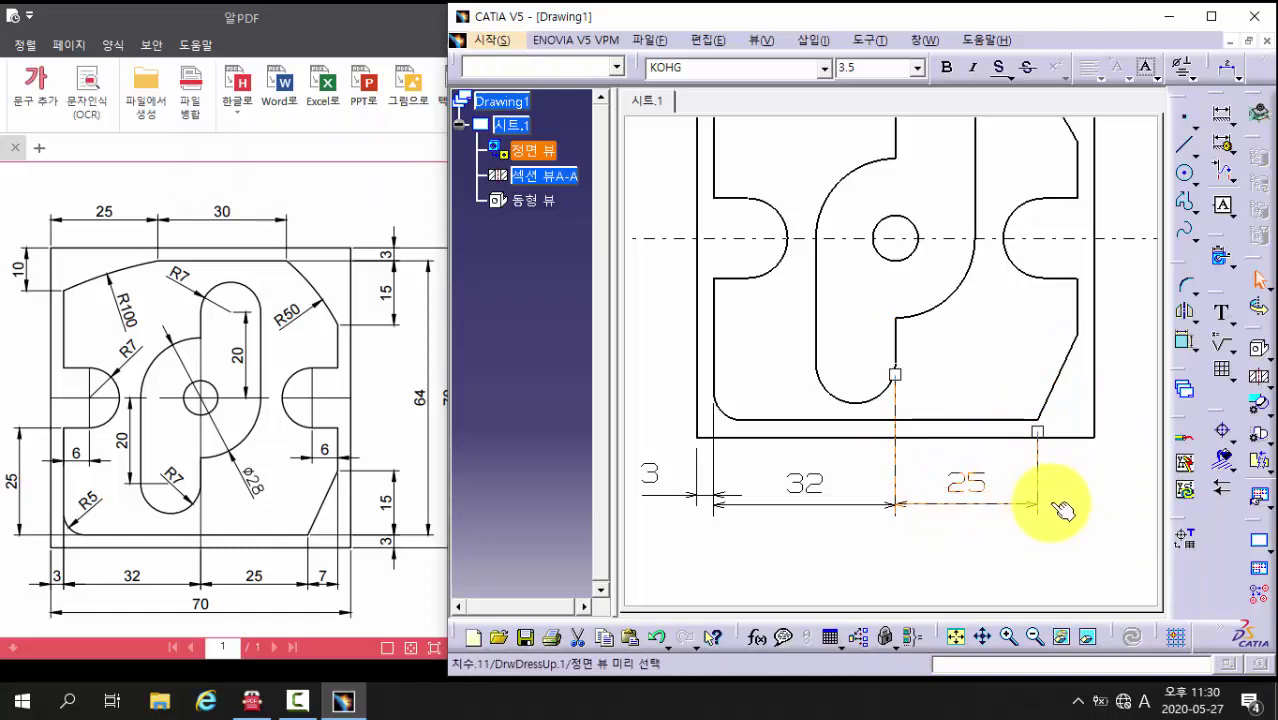
Step: Dimension the vertical gap between the bottom edges of the plate and raised profile, placing it to the right of the plate
{"action": "mouse_move", "coordinate": [1033, 428]}
{"action": "middle_mouse_down"}
{"action": "mouse_move", "coordinate": [893, 456]}
{"action": "mouse_move", "coordinate": [872, 488]}
{"action": "middle_mouse_up"}
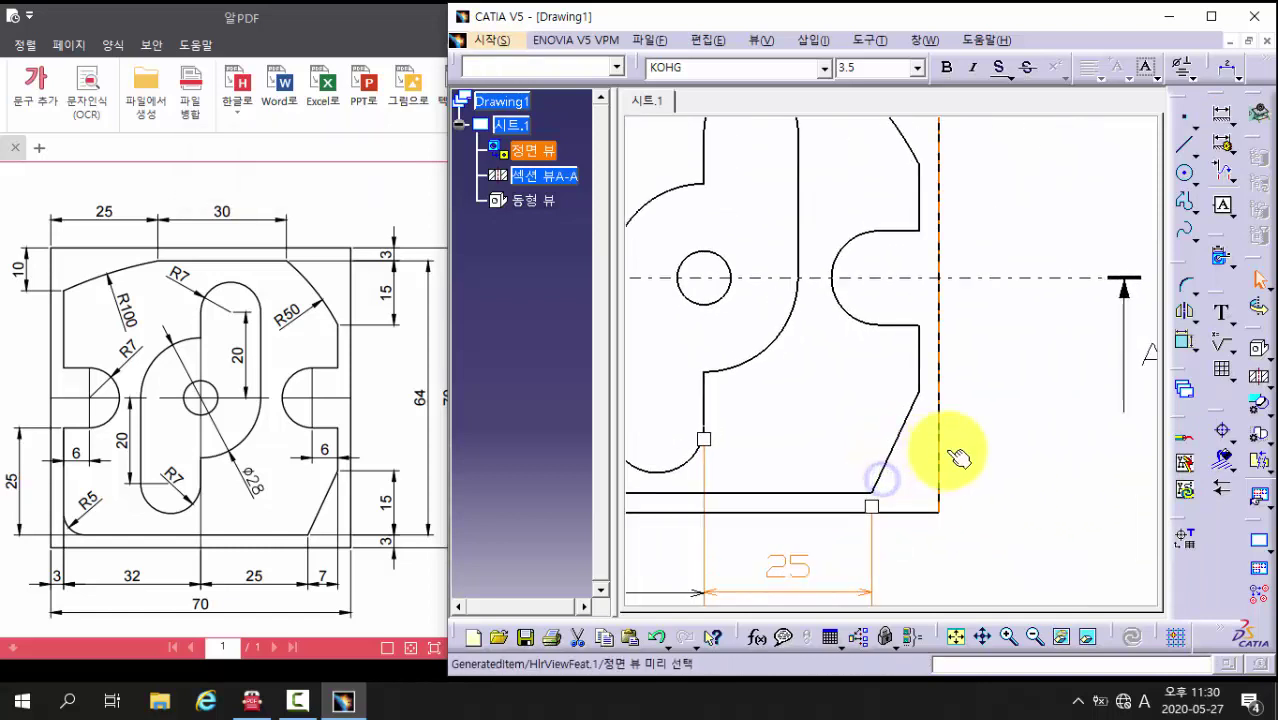
{"action": "left_click", "coordinate": [1045, 410]}
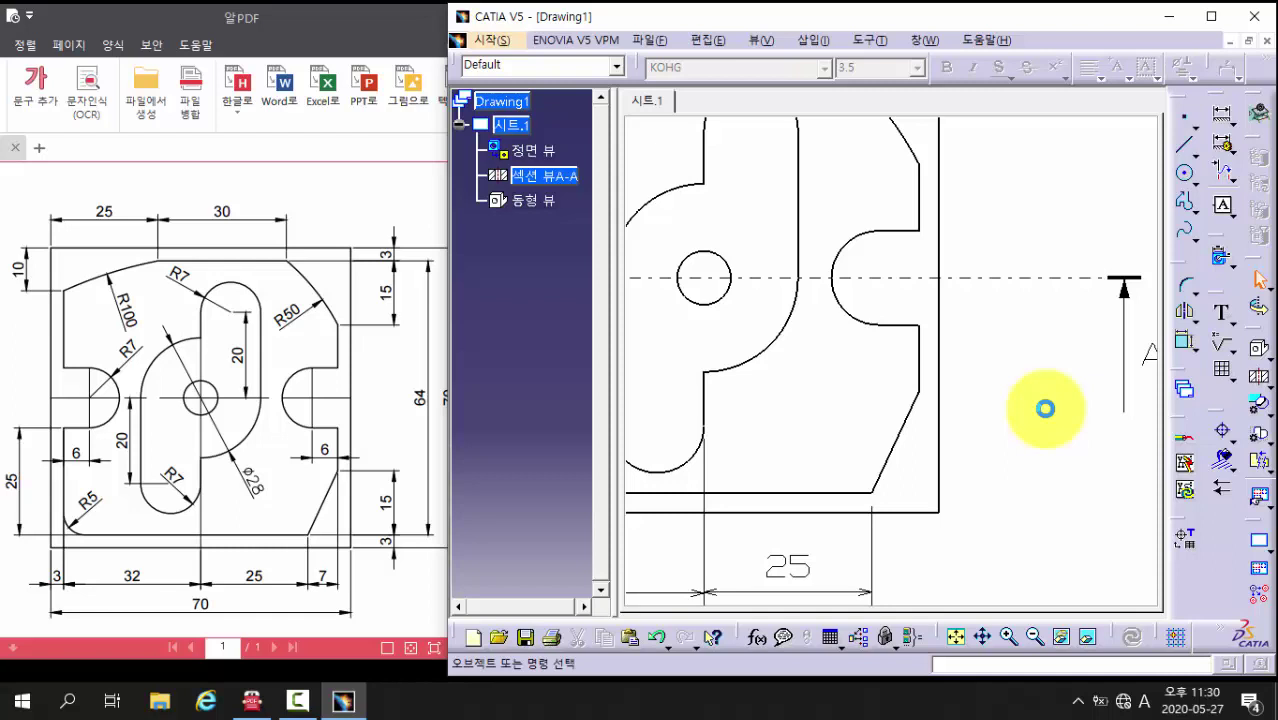
{"action": "left_click", "coordinate": [1221, 114]}
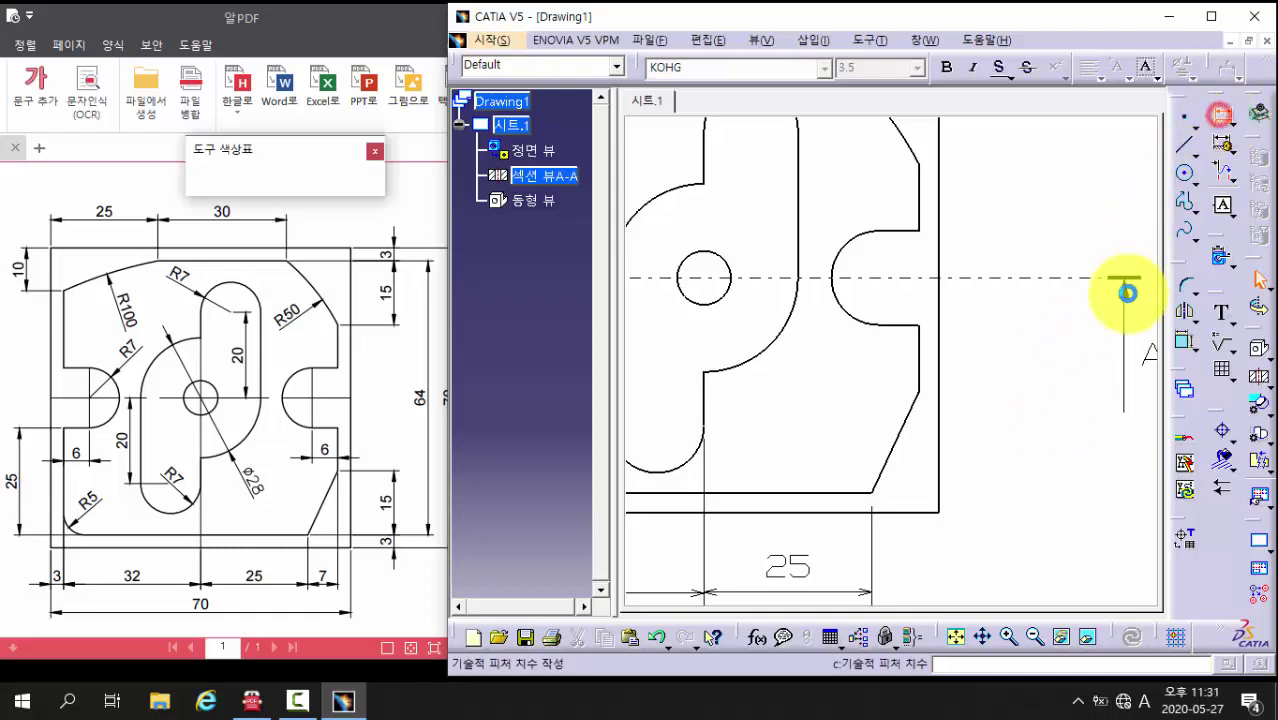
{"action": "left_click", "coordinate": [831, 511]}
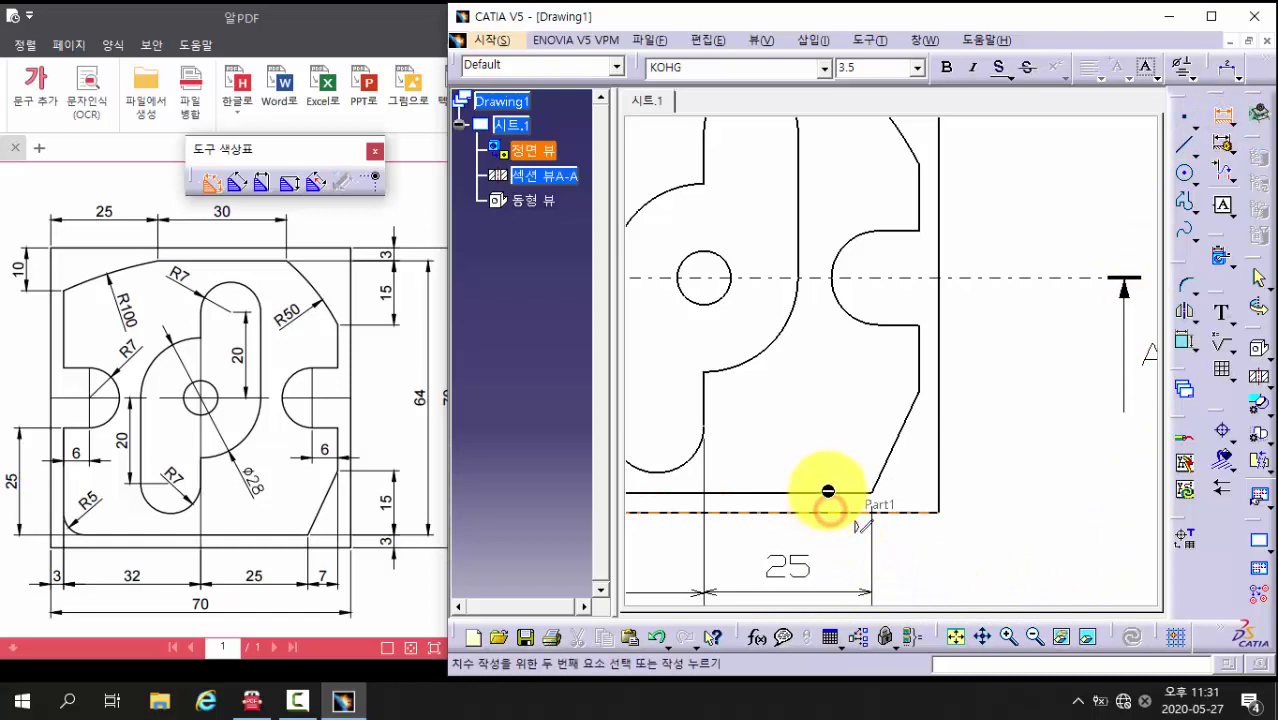
{"action": "left_click", "coordinate": [845, 492]}
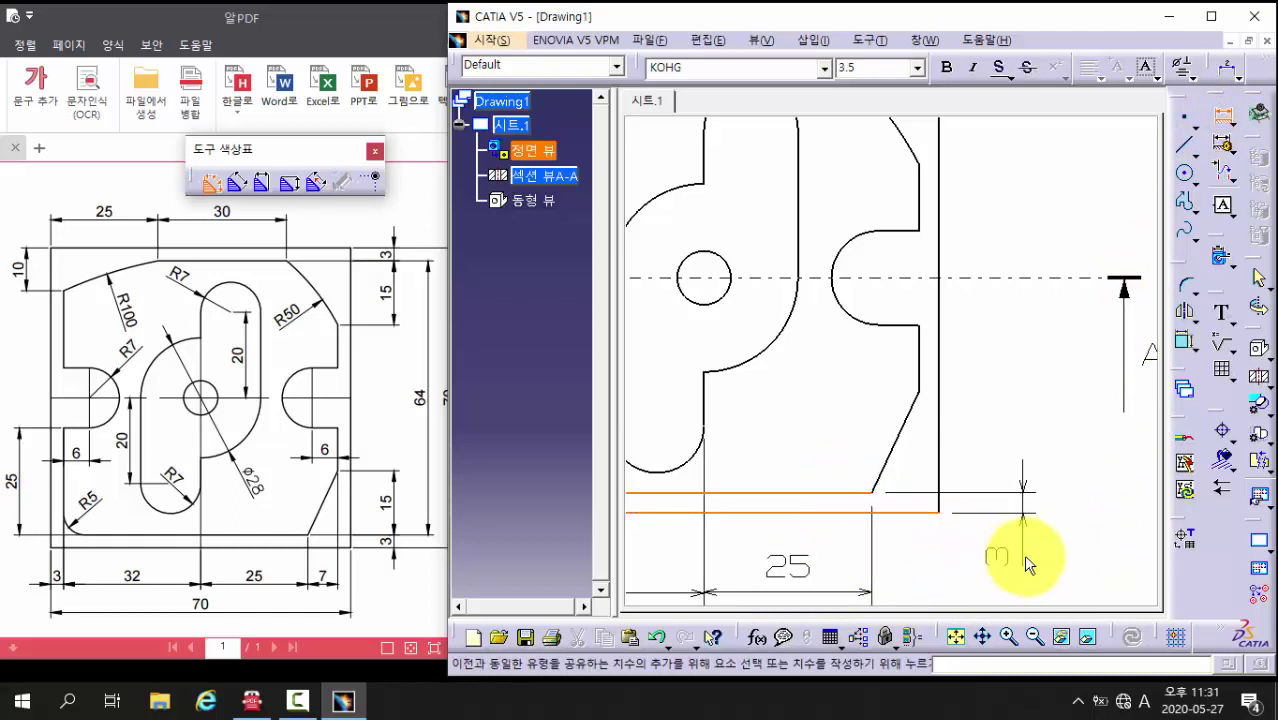
{"action": "left_click", "coordinate": [1046, 552]}
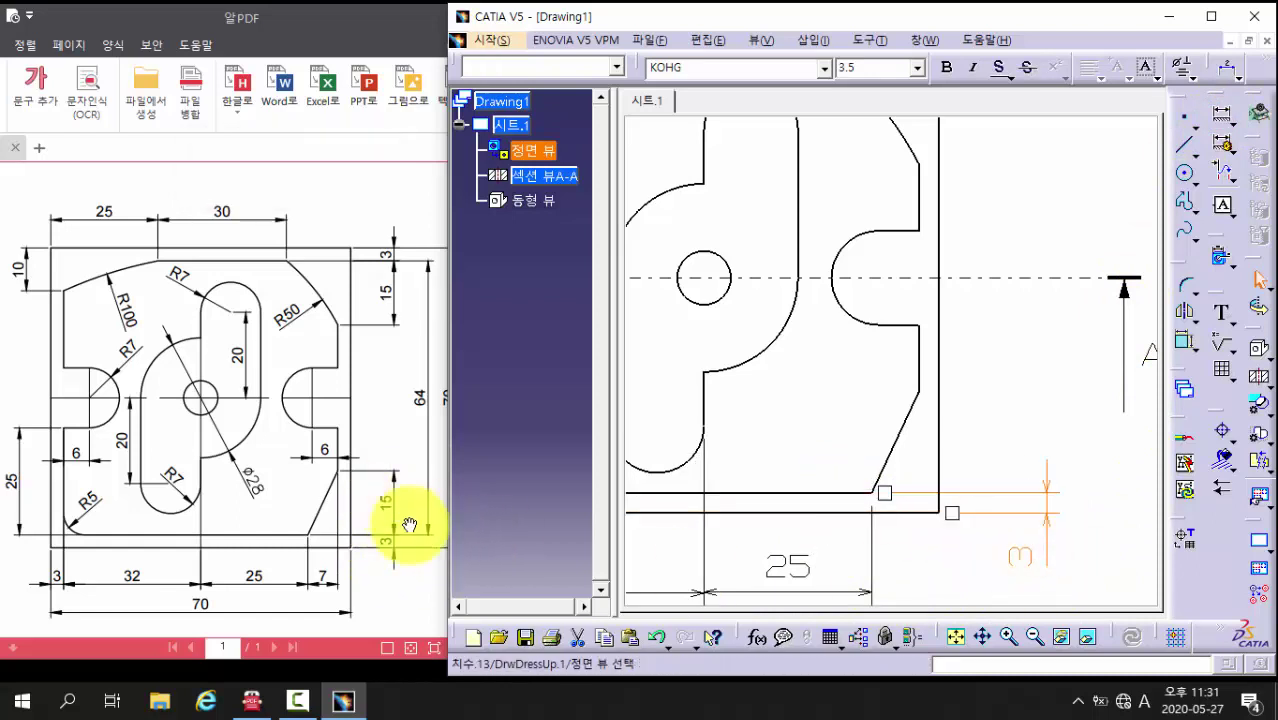
Step: Dimension the height of the raised profile's lower-right chamfer, placing it to the right of the plate above the bottom gap dimension
{"action": "left_click", "coordinate": [1222, 115]}
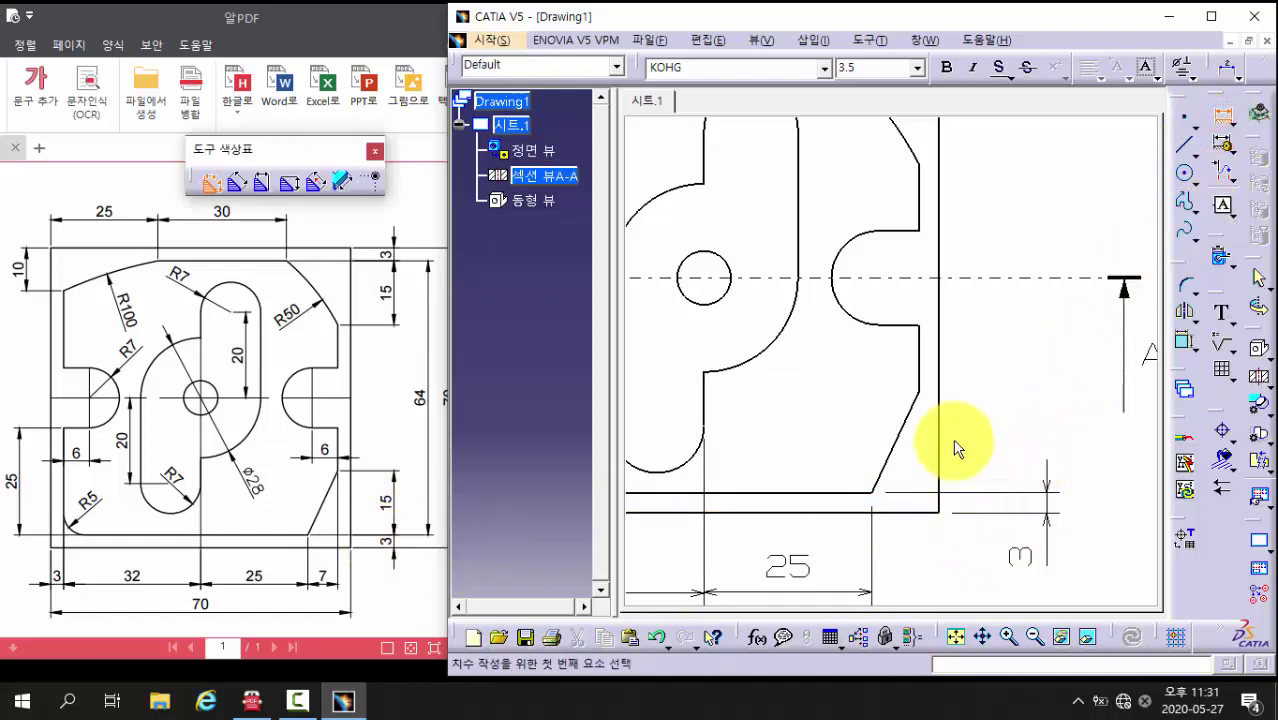
{"action": "left_click", "coordinate": [845, 492]}
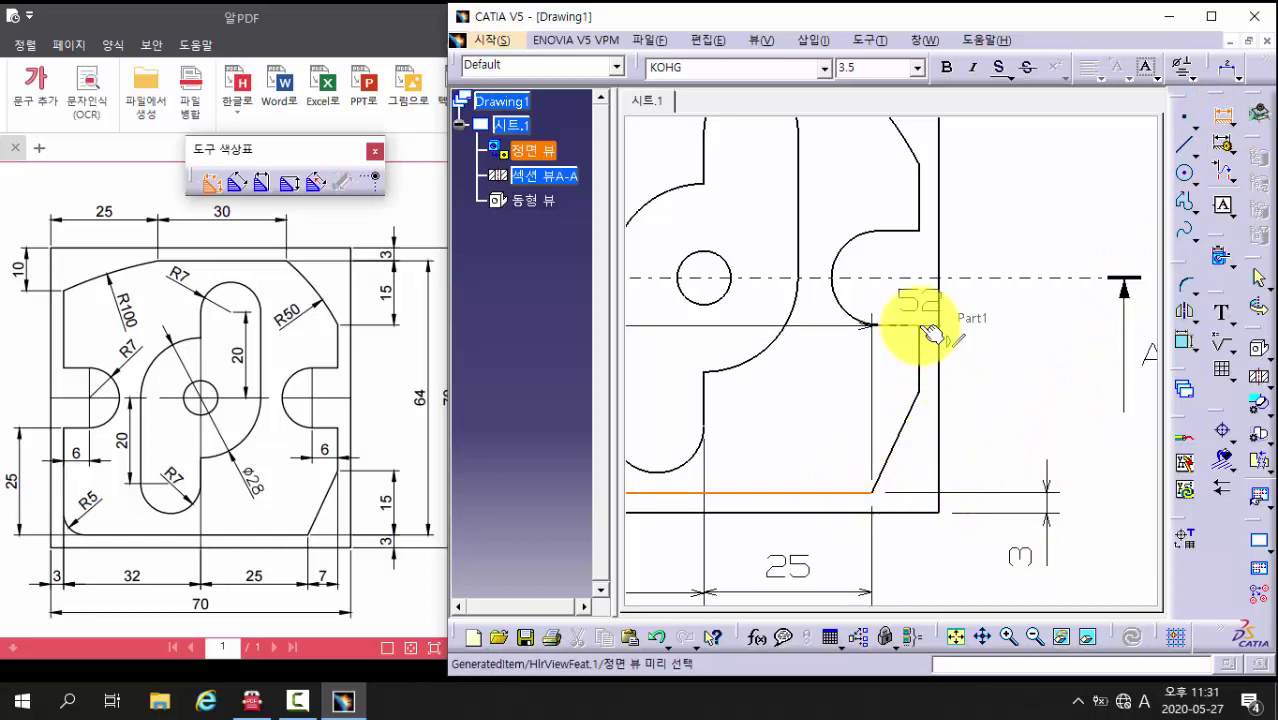
{"action": "left_click", "coordinate": [925, 393]}
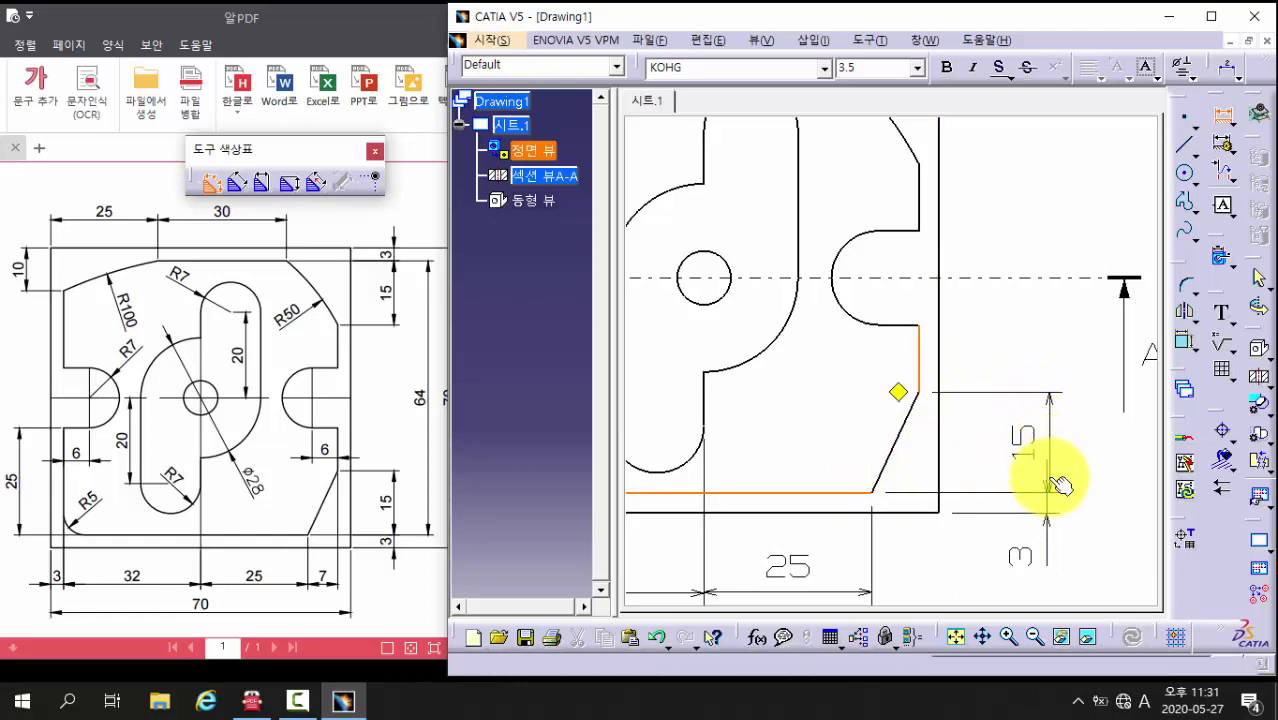
{"action": "left_click", "coordinate": [1045, 450]}
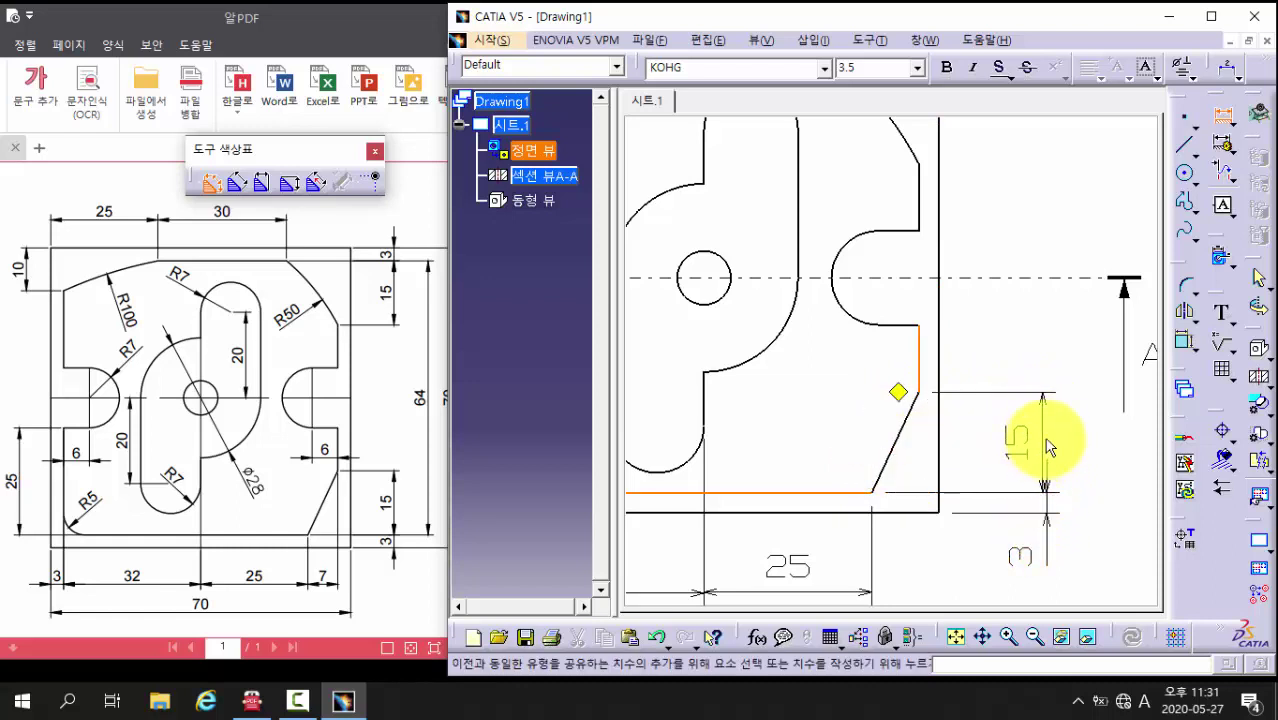
{"action": "left_click", "coordinate": [1050, 440]}
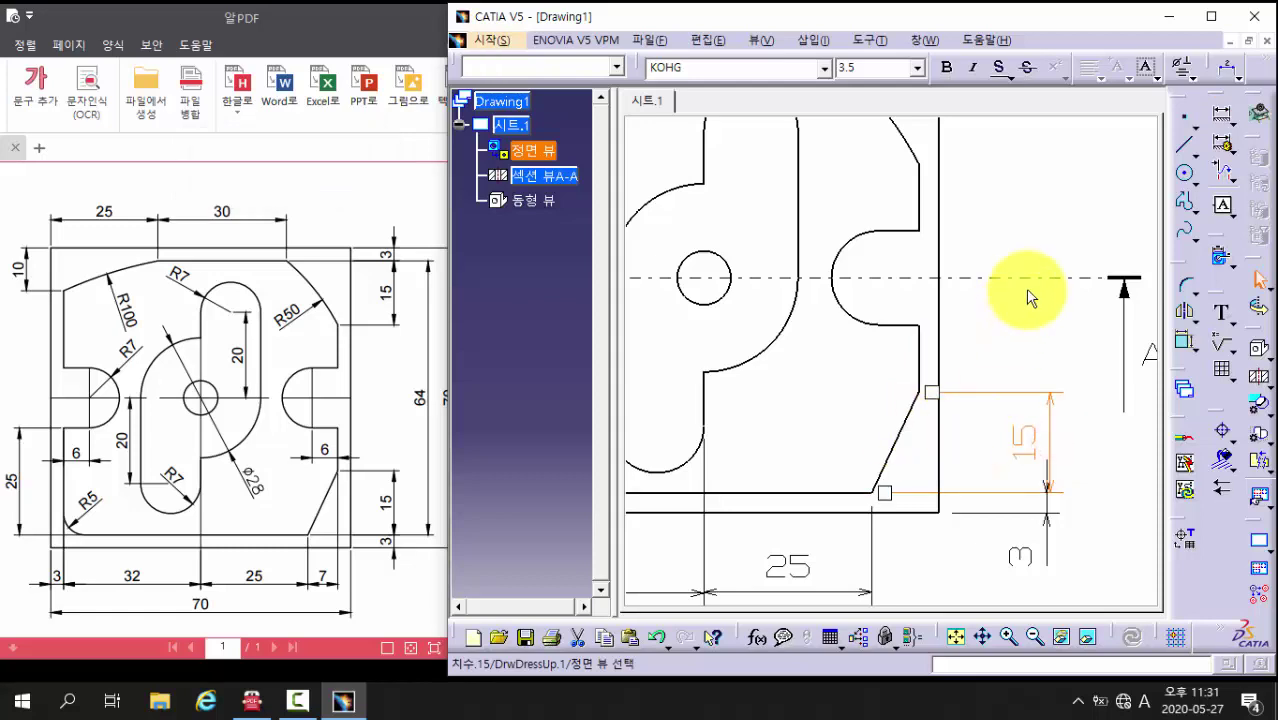
{"action": "left_click", "coordinate": [1010, 183]}
{"action": "middle_click_drag", "start_coordinate": [842, 253], "coordinate": [845, 300]}
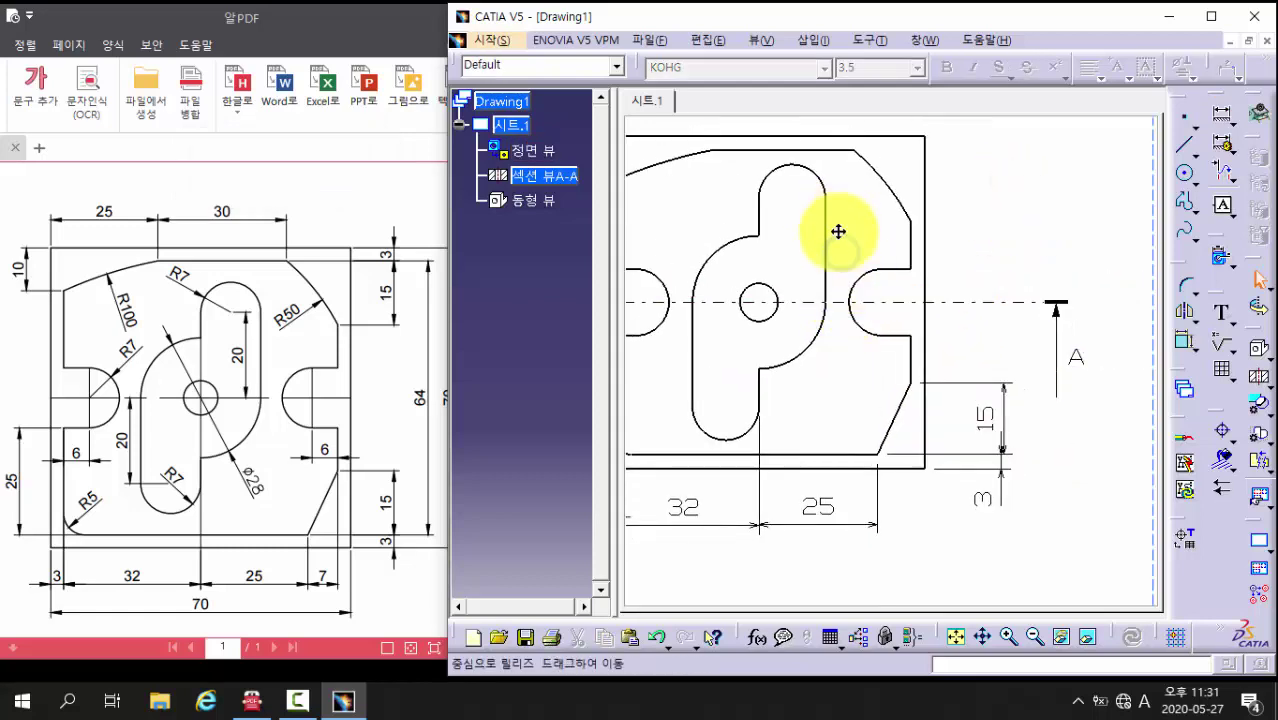
{"action": "mouse_move", "coordinate": [837, 231]}
{"action": "middle_mouse_down"}
{"action": "mouse_move", "coordinate": [985, 371]}
{"action": "mouse_move", "coordinate": [964, 391]}
{"action": "mouse_move", "coordinate": [1009, 279]}
{"action": "middle_mouse_up"}
{"action": "left_click", "coordinate": [1230, 122]}
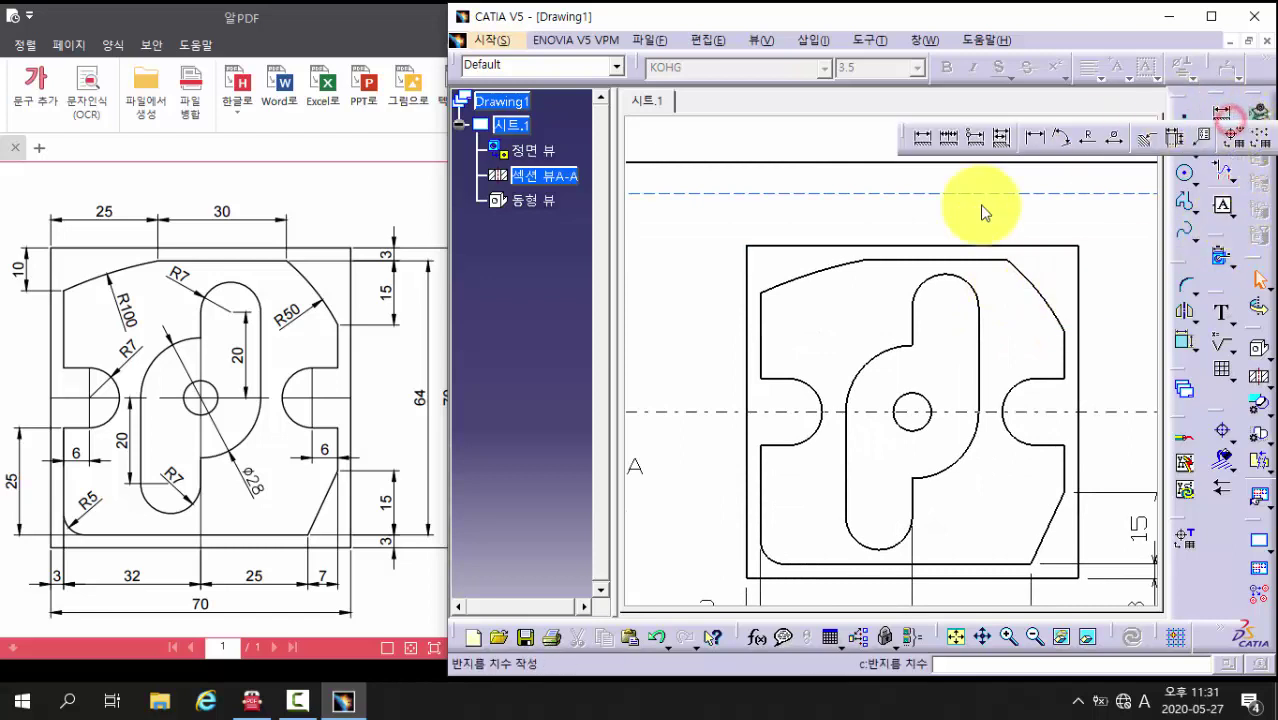
{"action": "left_click", "coordinate": [716, 208]}
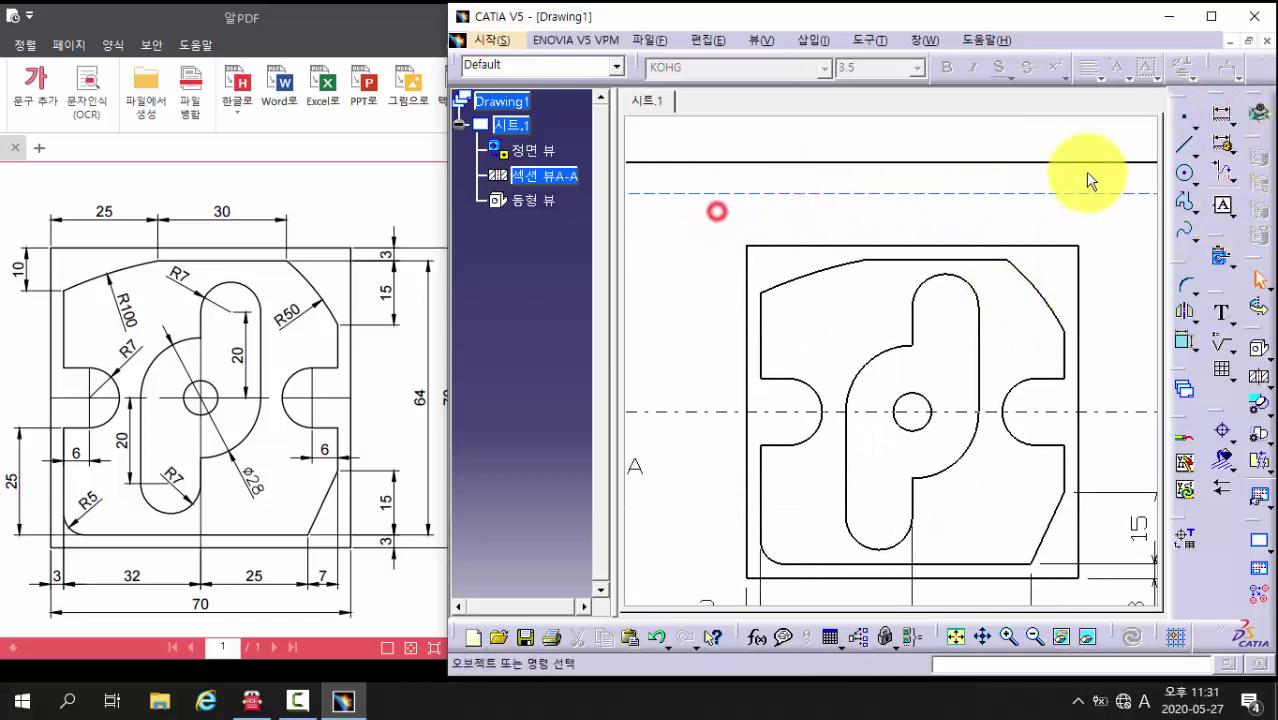
{"action": "left_click", "coordinate": [1224, 116]}
{"action": "left_click", "coordinate": [1224, 116]}
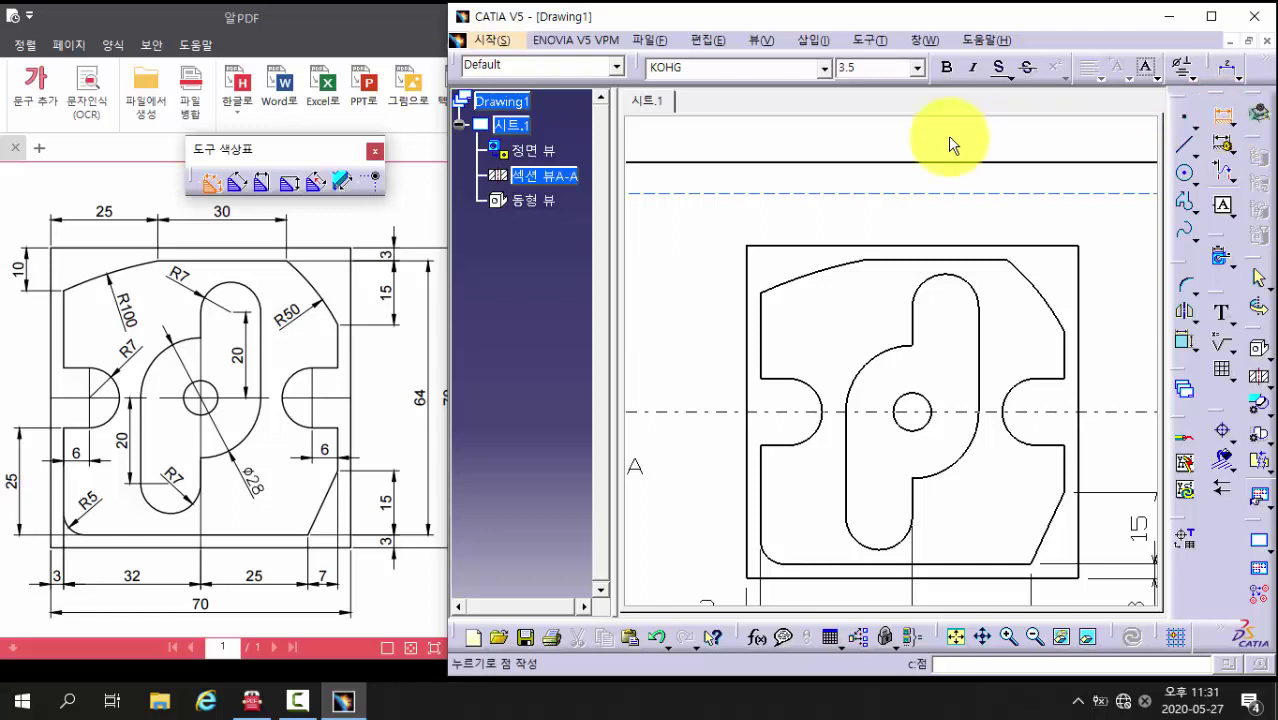
{"action": "left_click", "coordinate": [780, 246]}
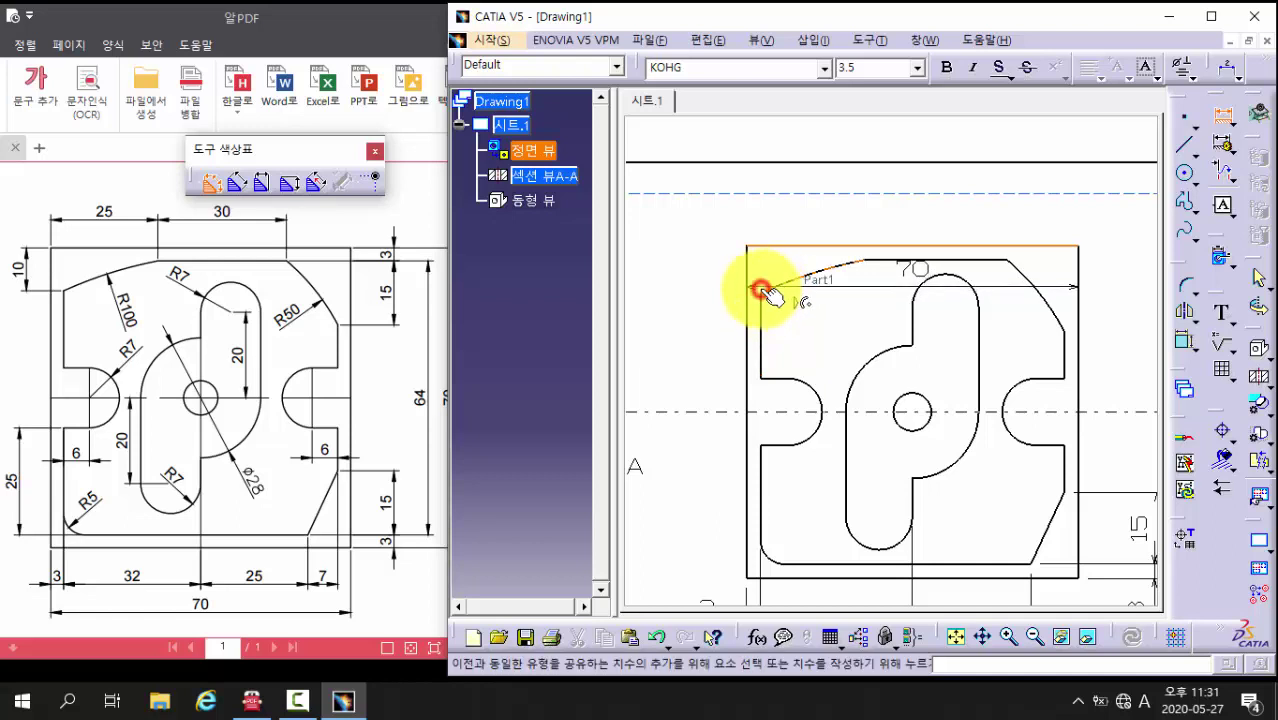
{"action": "left_click", "coordinate": [760, 290]}
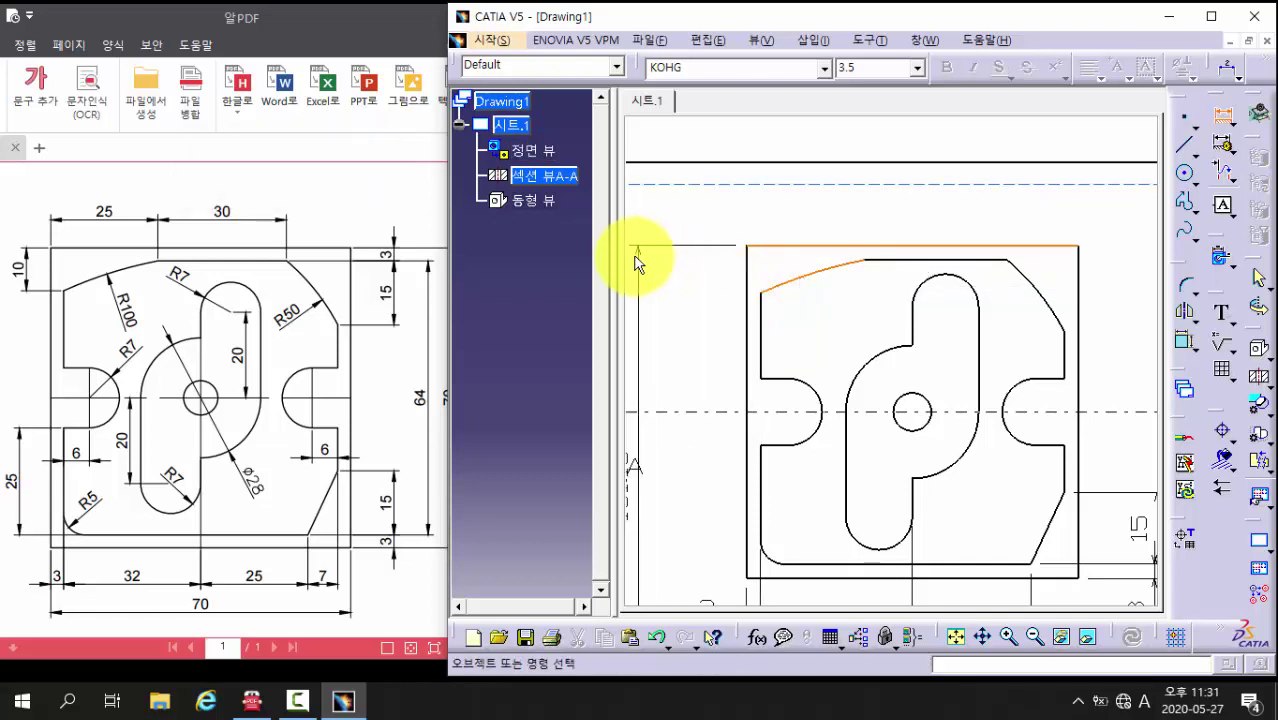
{"action": "key", "text": "Escape"}
Step: Dimension the vertical distance from the plate's top edge to the raised profile's upper-left corner, placing it to the left of the plate
{"action": "mouse_move", "coordinate": [921, 414]}
{"action": "middle_mouse_down"}
{"action": "mouse_move", "coordinate": [986, 203]}
{"action": "mouse_move", "coordinate": [827, 308]}
{"action": "mouse_move", "coordinate": [915, 431]}
{"action": "middle_mouse_up"}
{"action": "left_click", "coordinate": [1224, 114]}
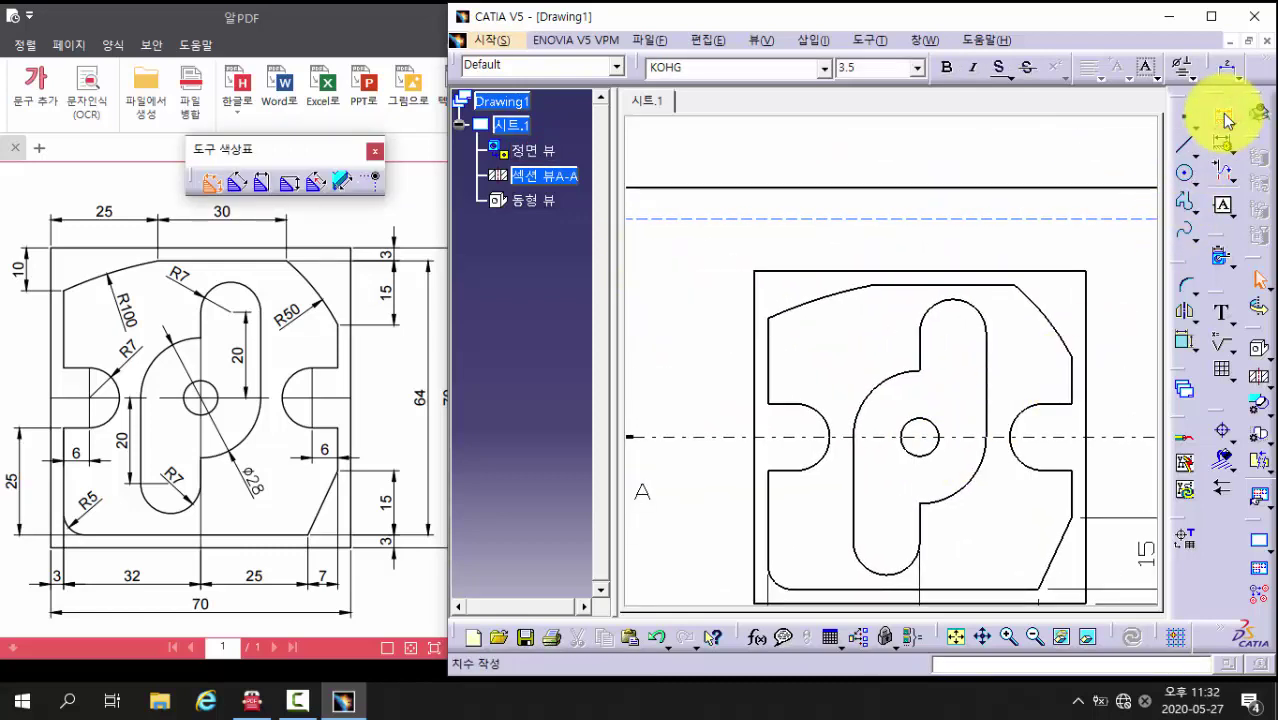
{"action": "left_click", "coordinate": [820, 271]}
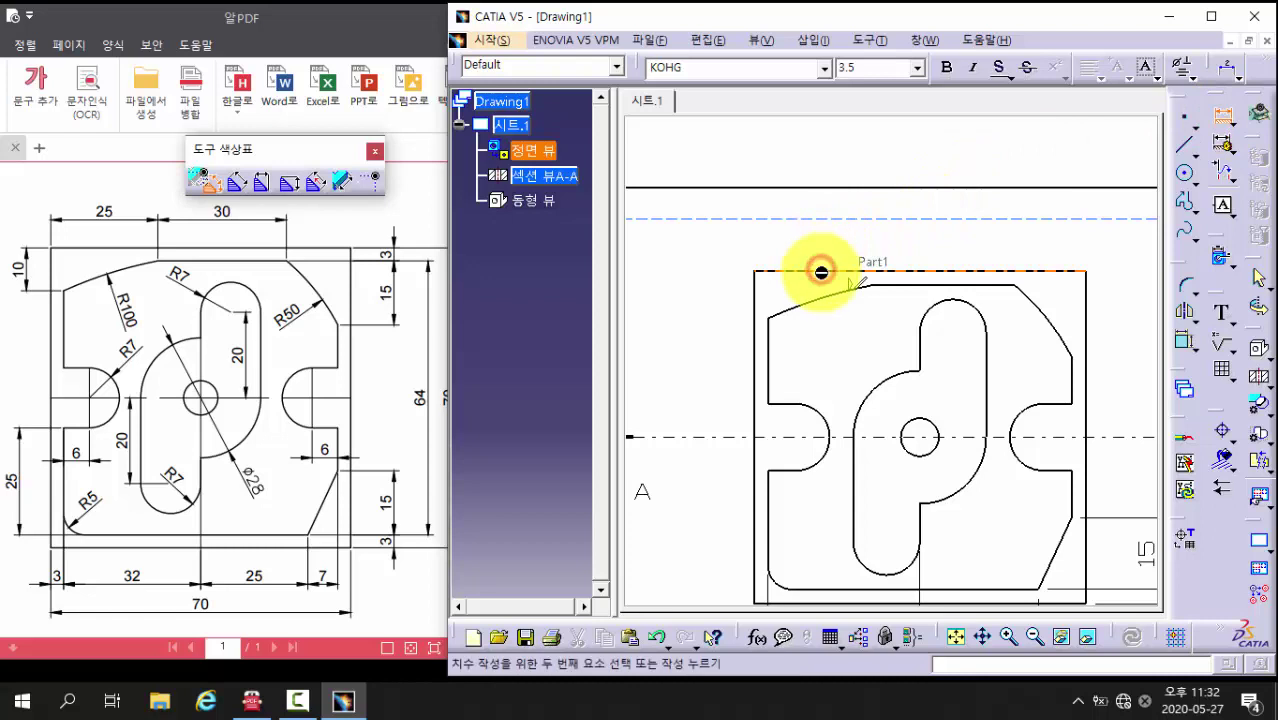
{"action": "right_click", "coordinate": [774, 320]}
{"action": "left_click", "coordinate": [778, 328]}
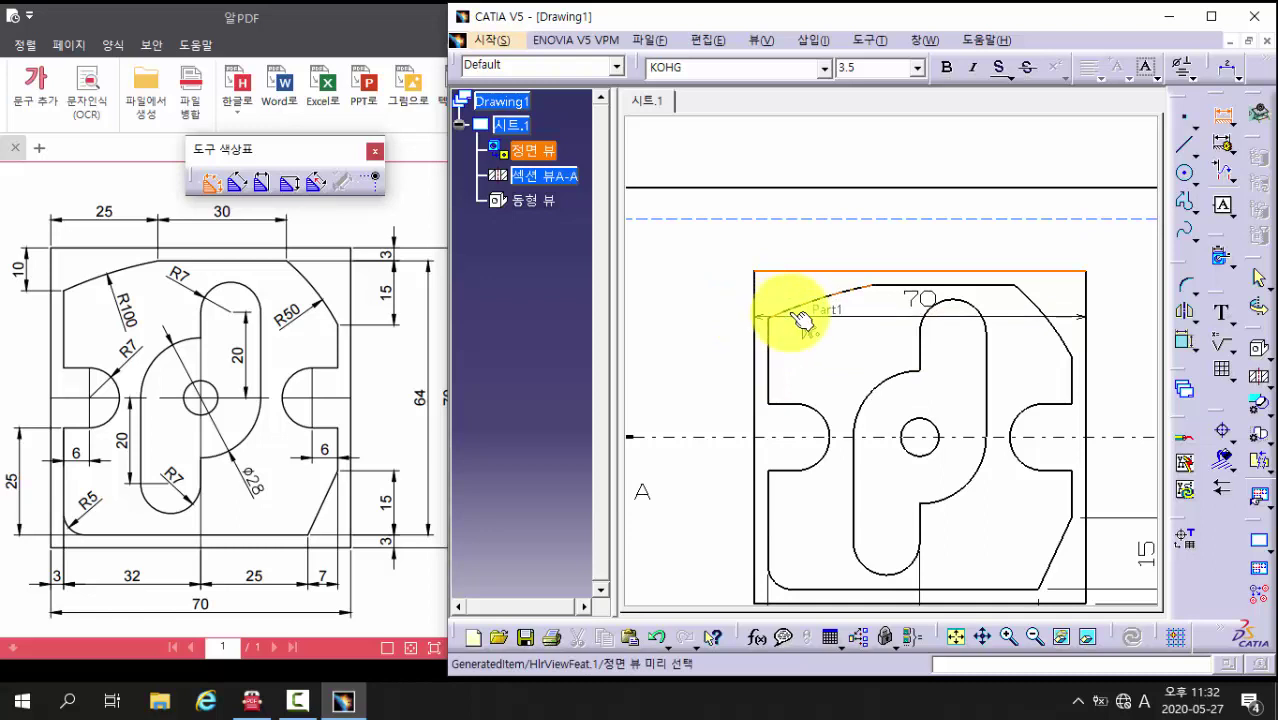
{"action": "left_click", "coordinate": [779, 327]}
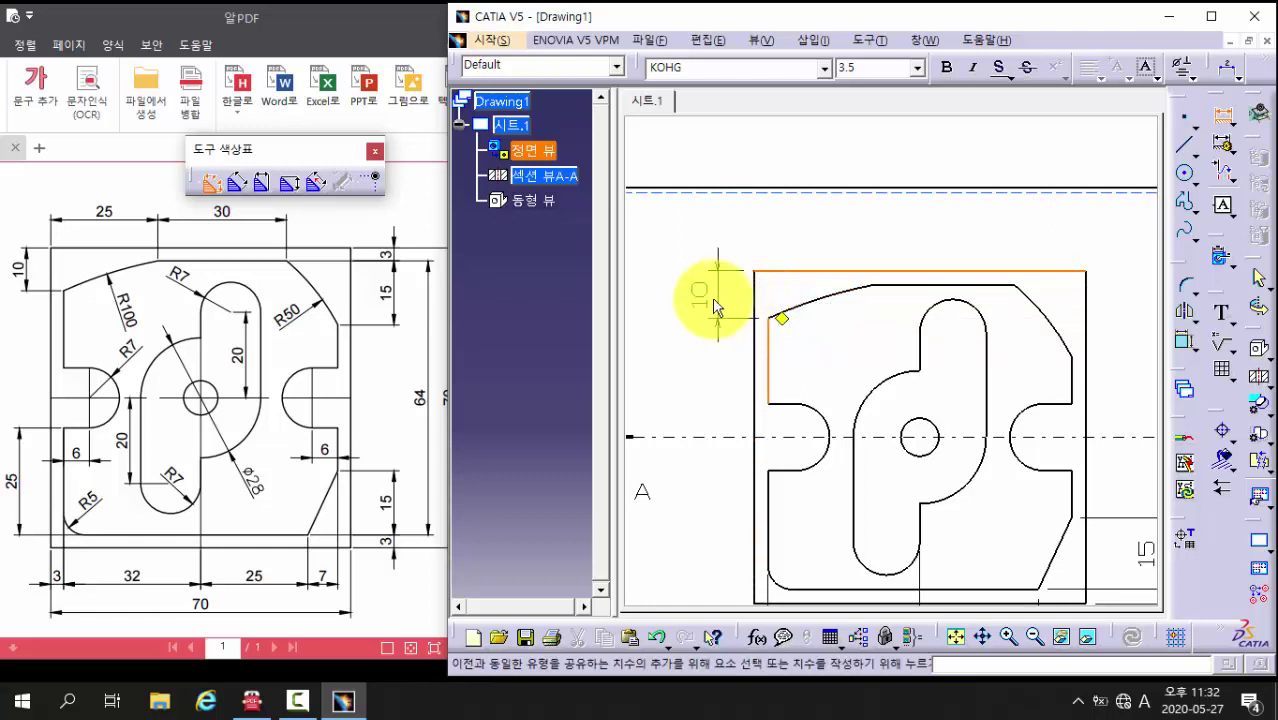
{"action": "left_click", "coordinate": [708, 292]}
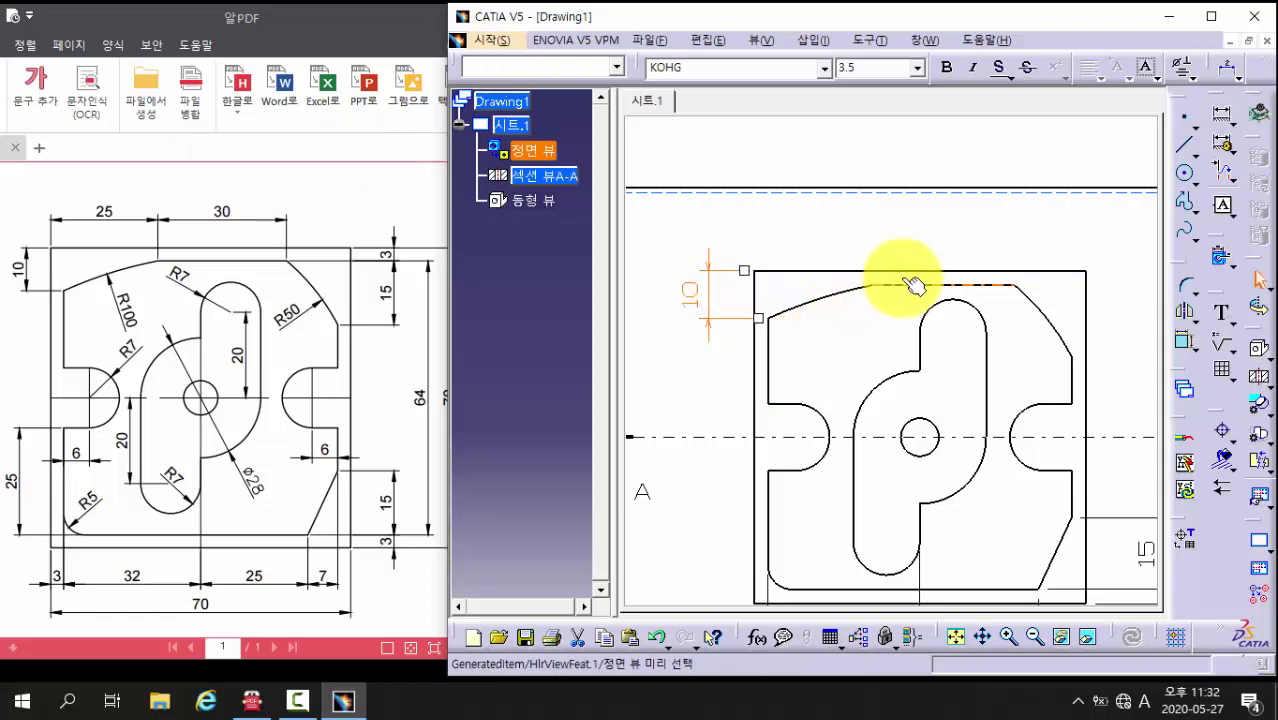
Step: Dimension the horizontal distance from the plate's left edge to the left end of the raised profile's top edge, placing it above the plate
{"action": "left_click", "coordinate": [1222, 118]}
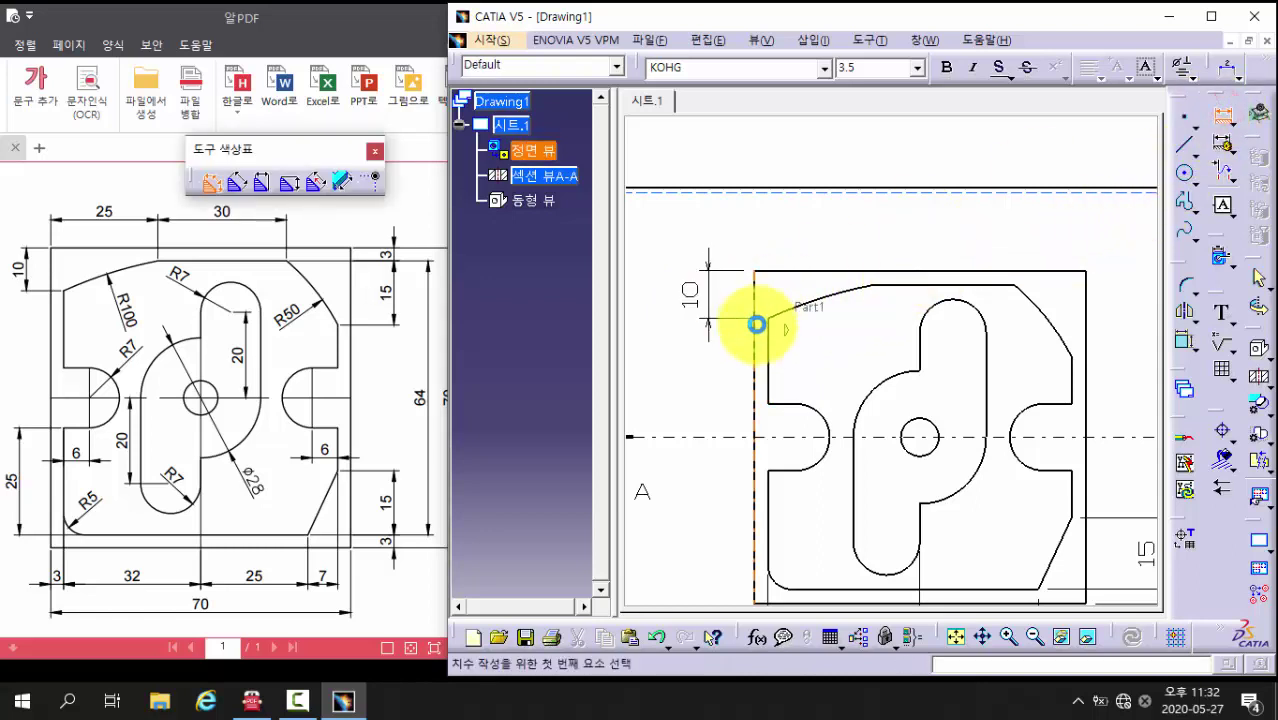
{"action": "left_click", "coordinate": [754, 337]}
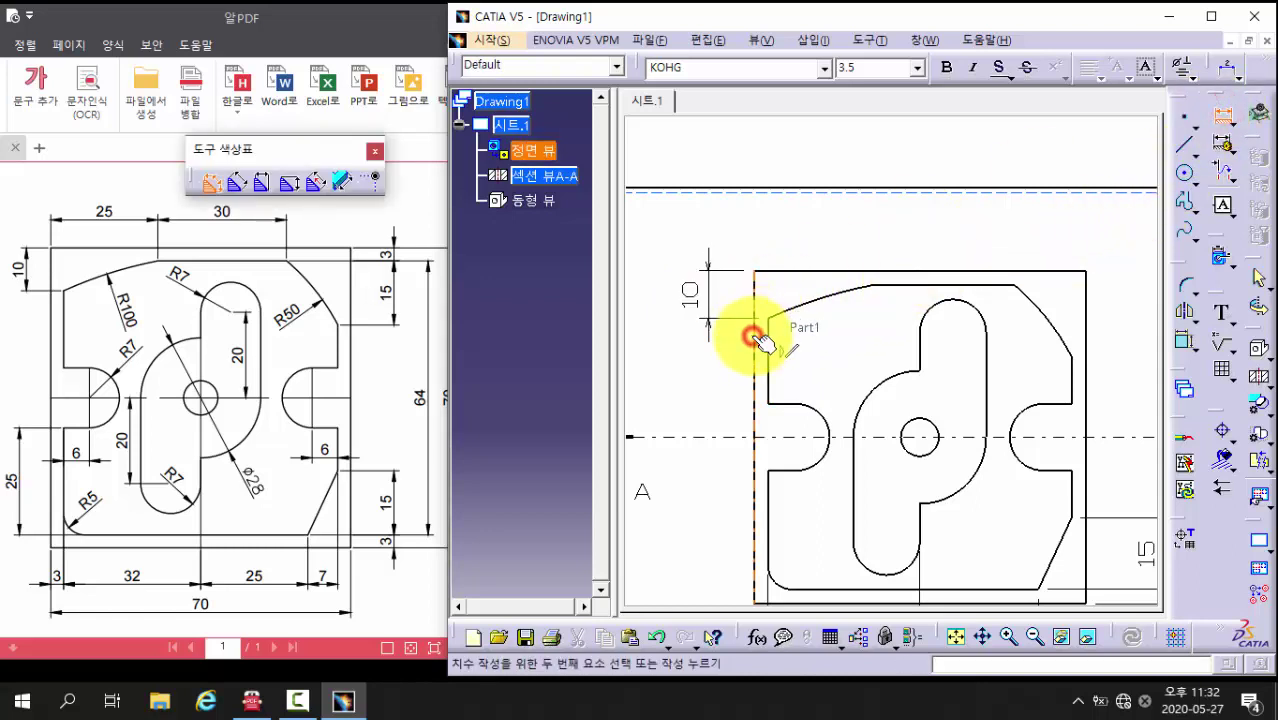
{"action": "left_click", "coordinate": [875, 289]}
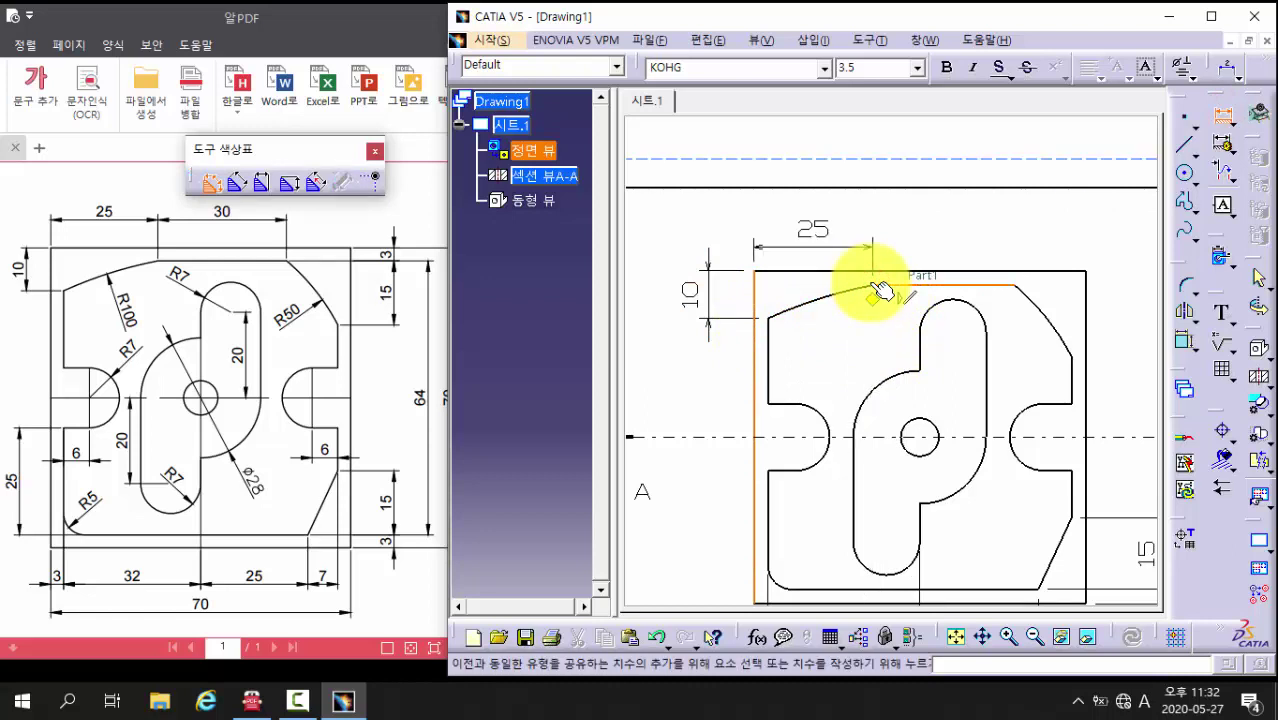
{"action": "left_click", "coordinate": [827, 223]}
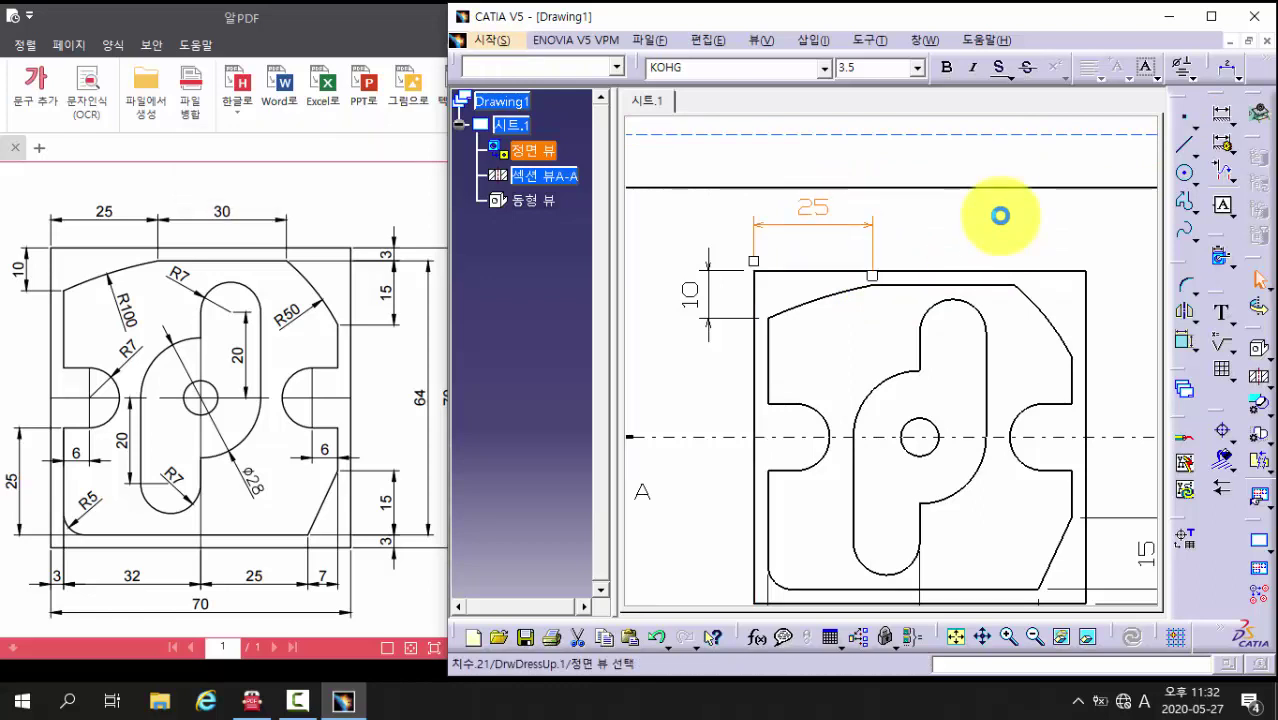
Step: Dimension the length of the raised profile's top edge, placing it above the plate beside the previous horizontal dimension
{"action": "middle_click_drag", "start_coordinate": [1005, 223], "coordinate": [913, 235]}
{"action": "left_click", "coordinate": [1213, 112]}
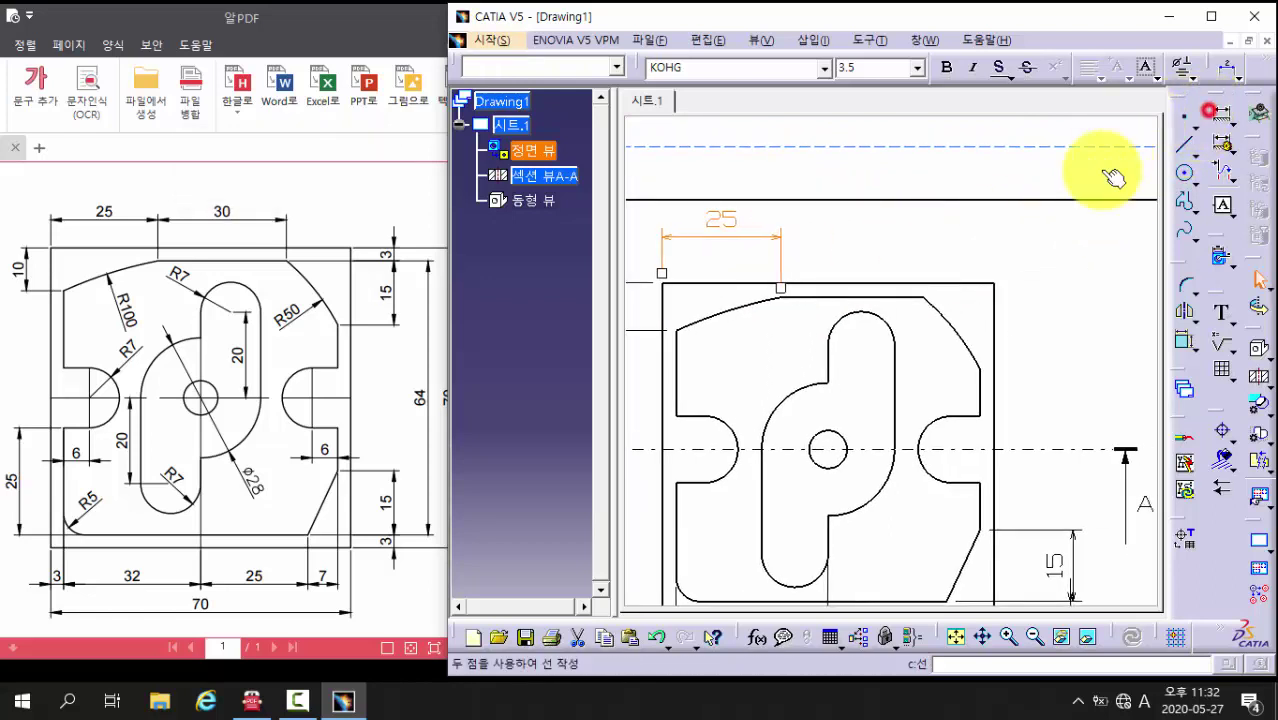
{"action": "left_click", "coordinate": [932, 304]}
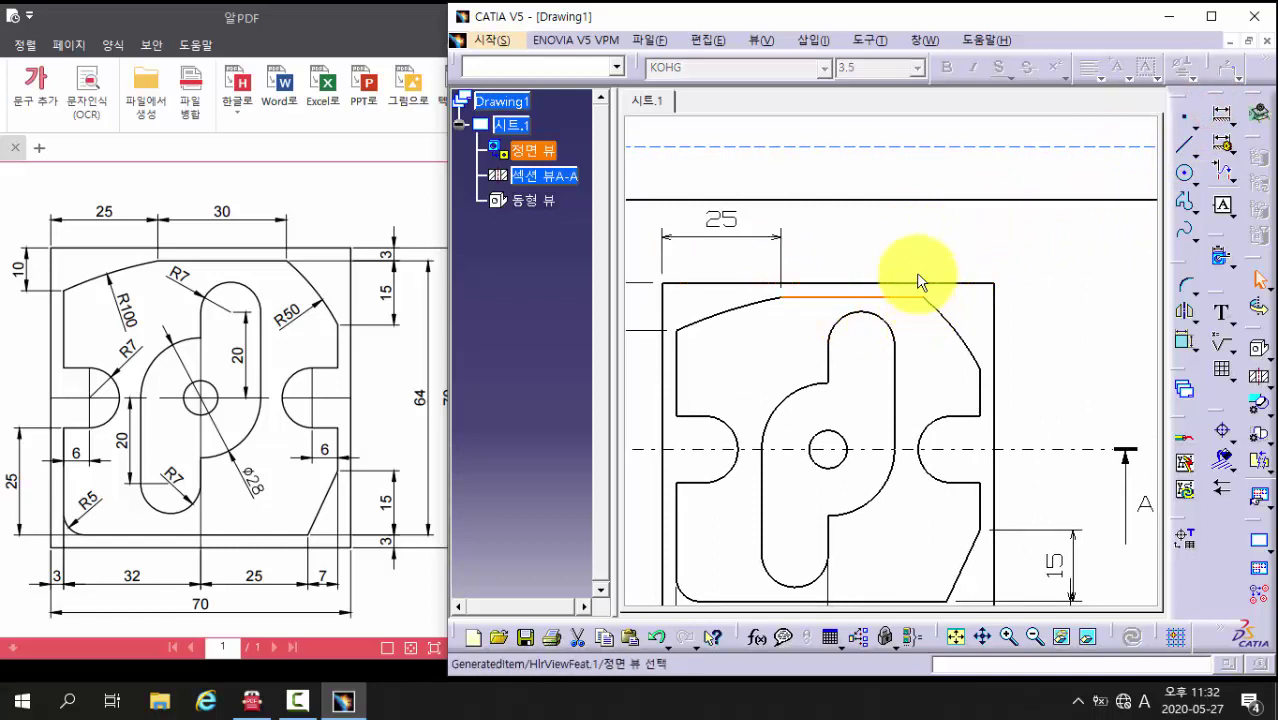
{"action": "left_click", "coordinate": [1226, 115]}
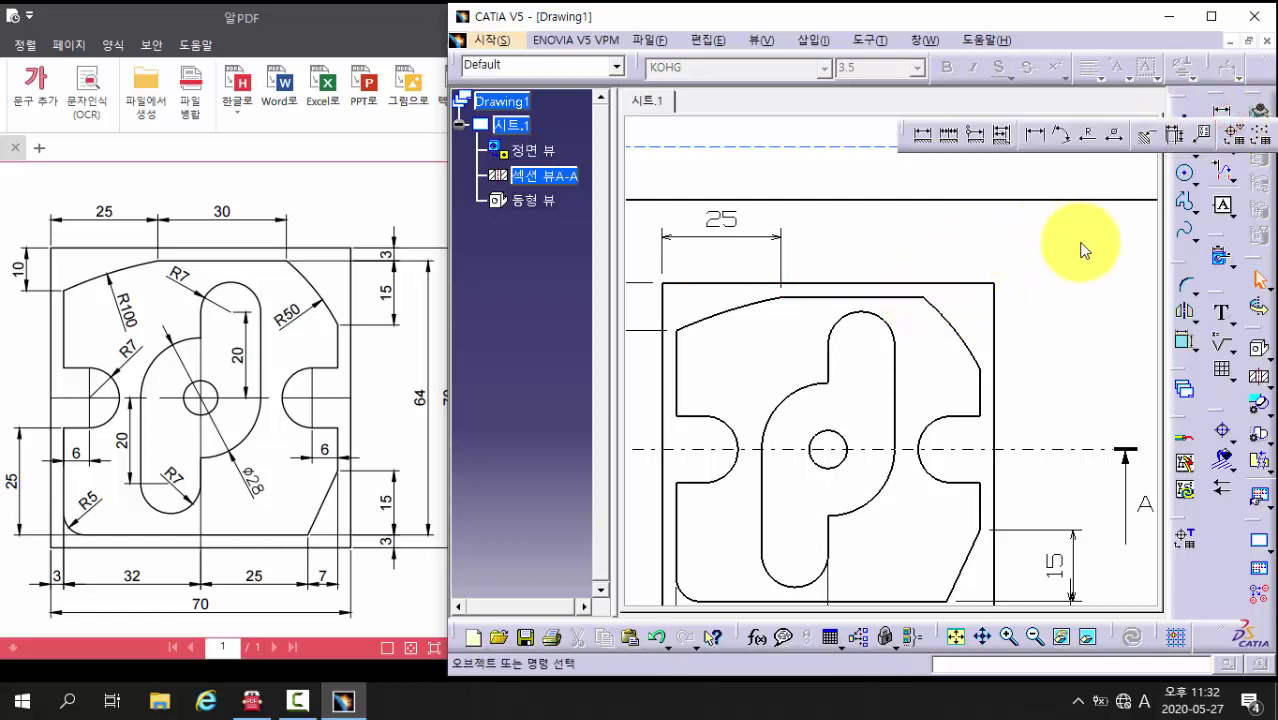
{"action": "left_click", "coordinate": [921, 137]}
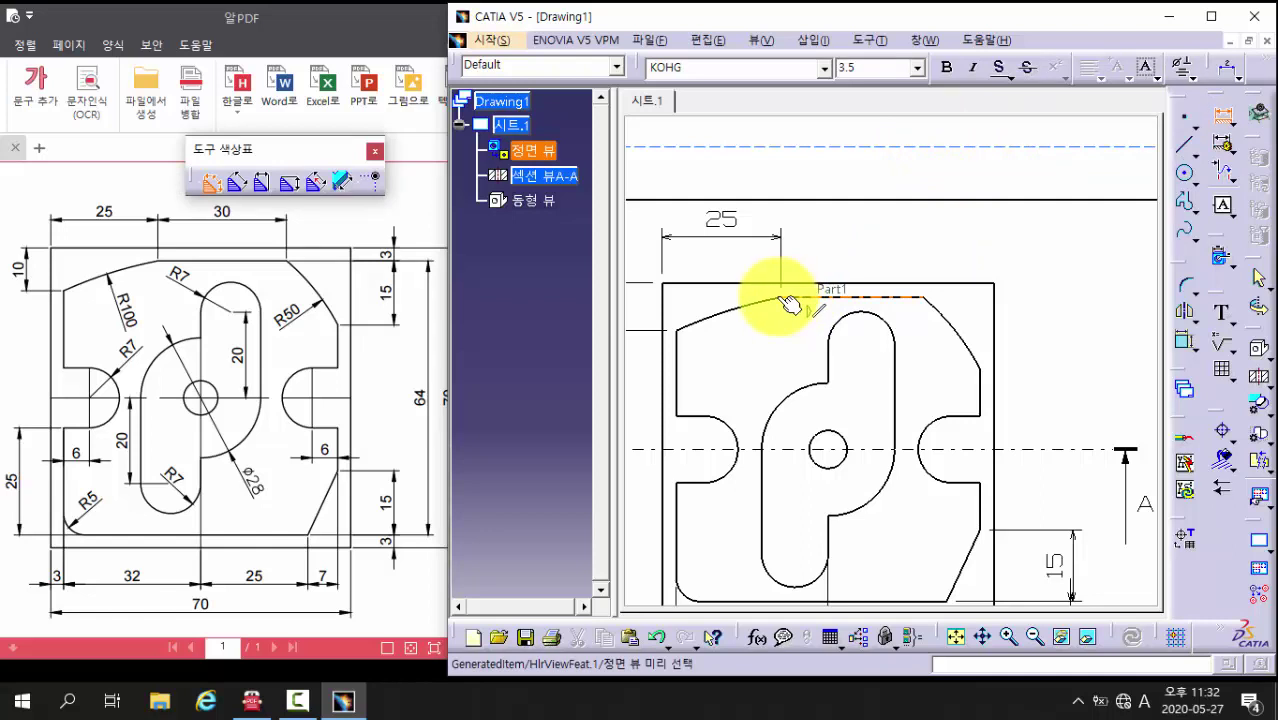
{"action": "left_click", "coordinate": [778, 297]}
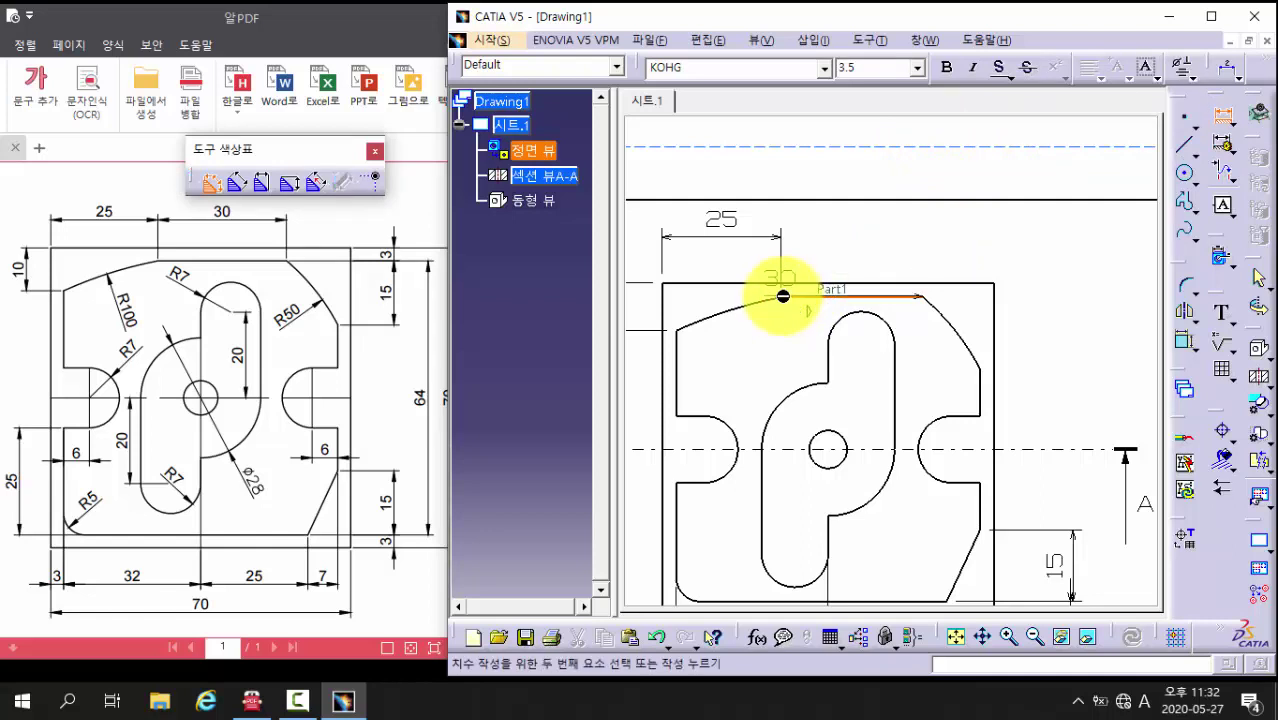
{"action": "left_click", "coordinate": [900, 242]}
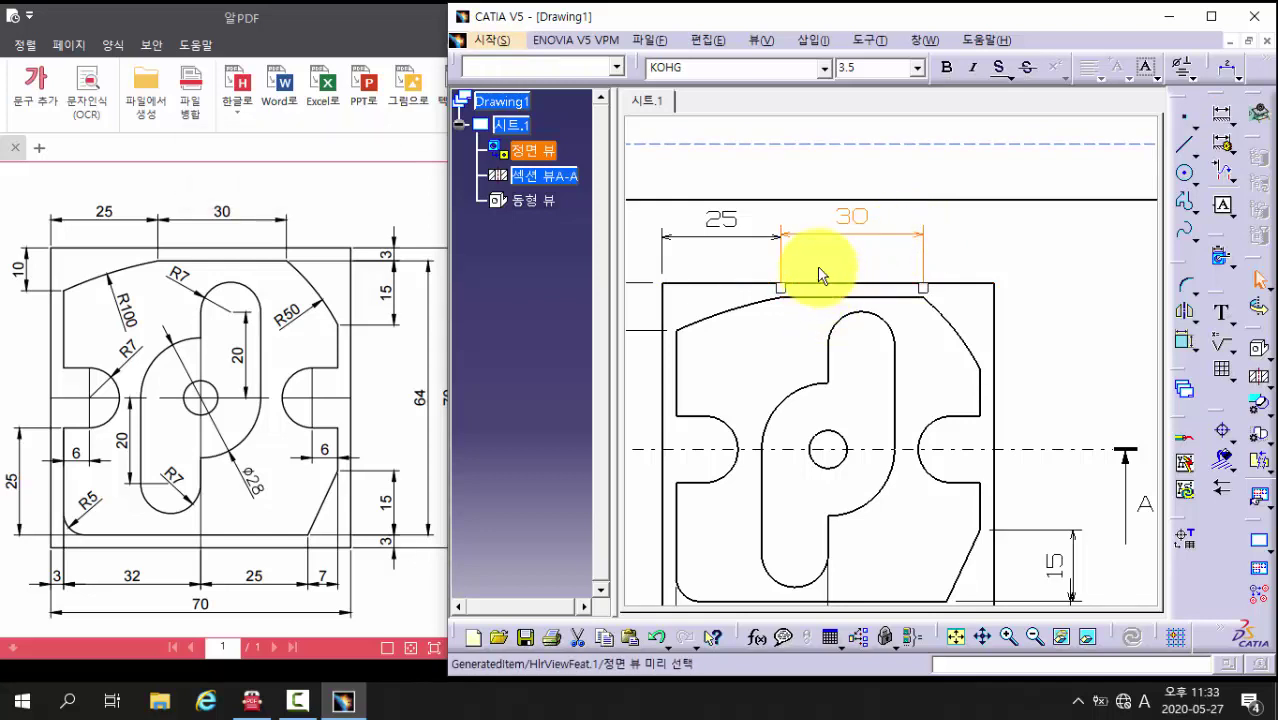
{"action": "middle_click_drag", "start_coordinate": [1040, 313], "coordinate": [1016, 291]}
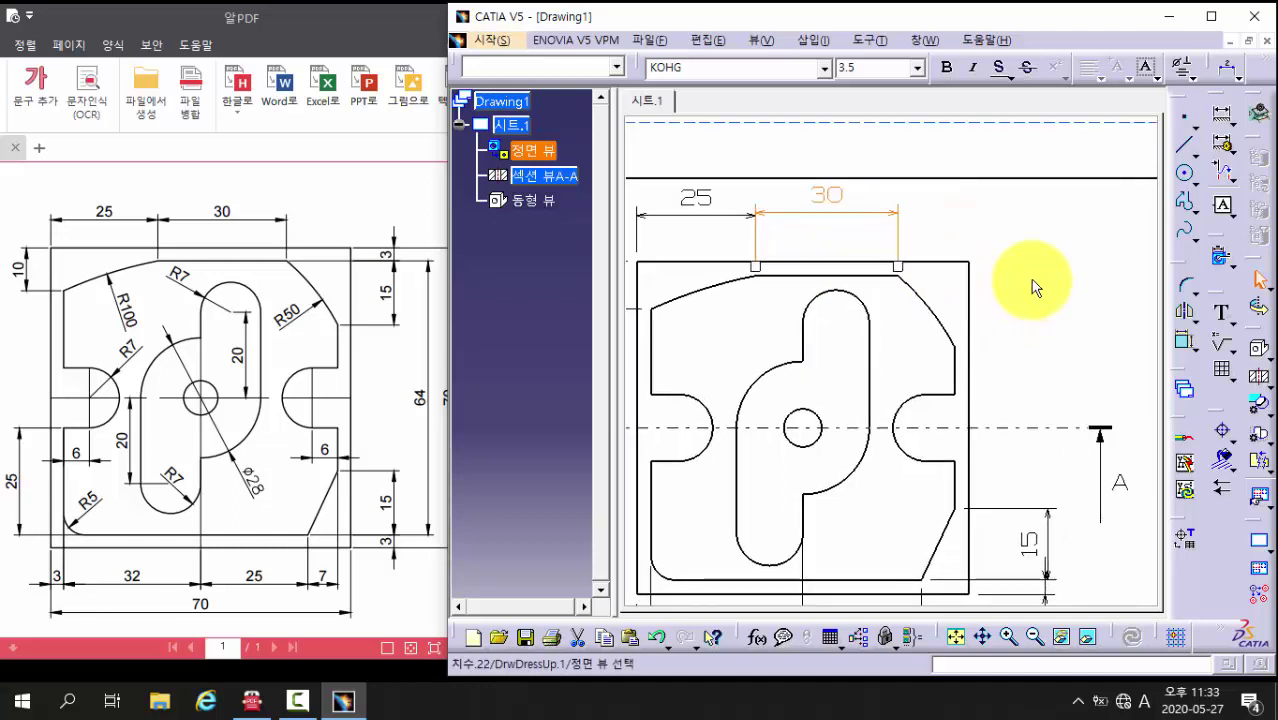
{"action": "left_click", "coordinate": [862, 275]}
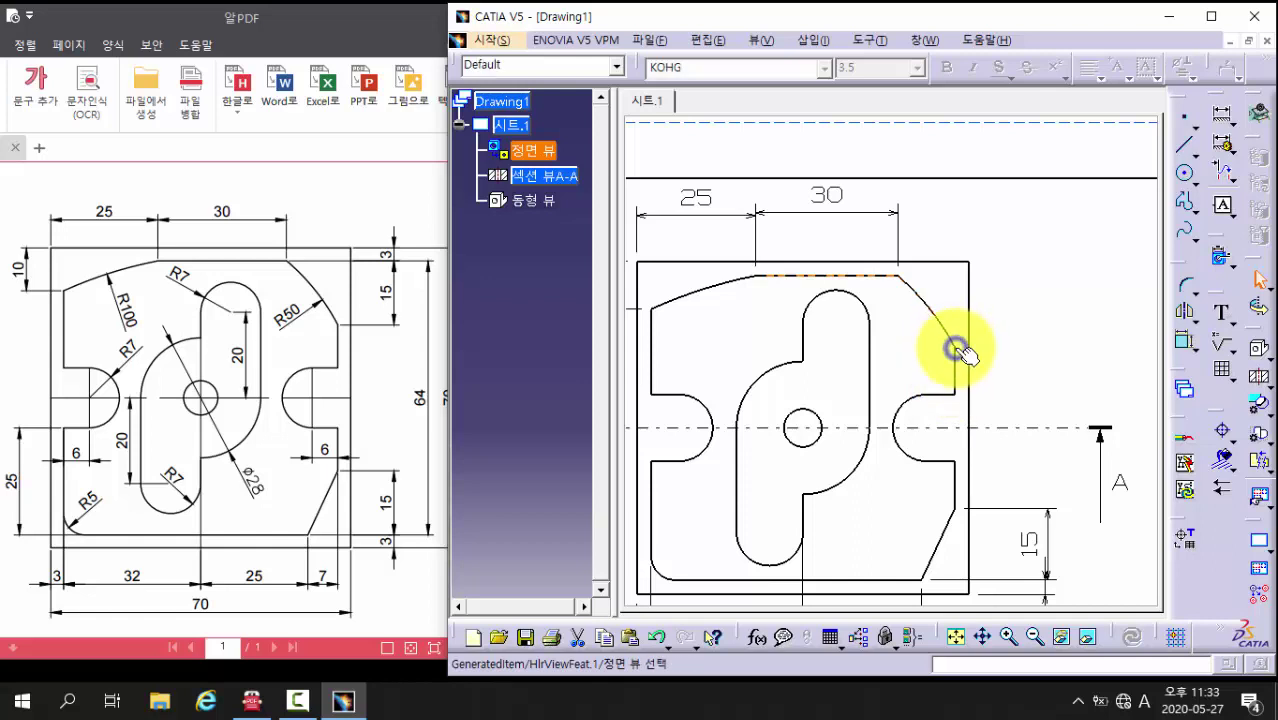
{"action": "right_click", "coordinate": [958, 346]}
{"action": "left_click", "coordinate": [1044, 302]}
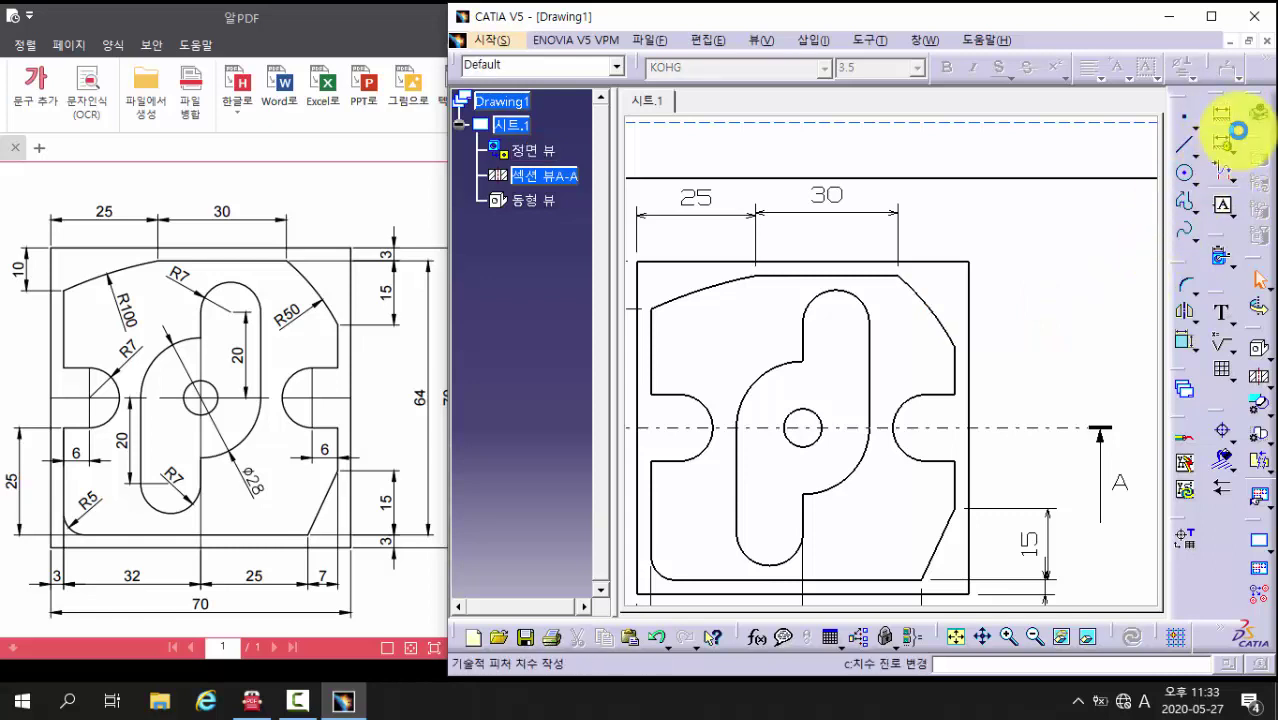
Step: Try to dimension the vertical distance from the raised profile's top edge to the lower end of its upper-right arc
{"action": "left_click", "coordinate": [1221, 116]}
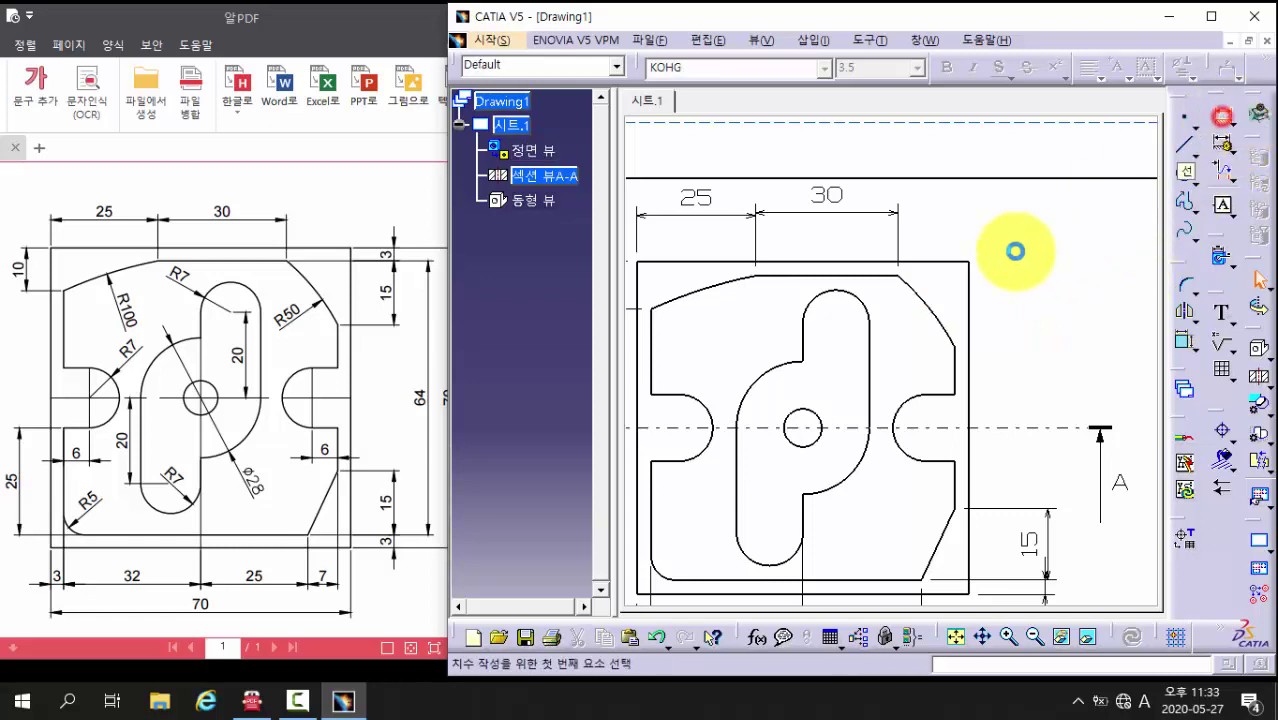
{"action": "left_click", "coordinate": [872, 278]}
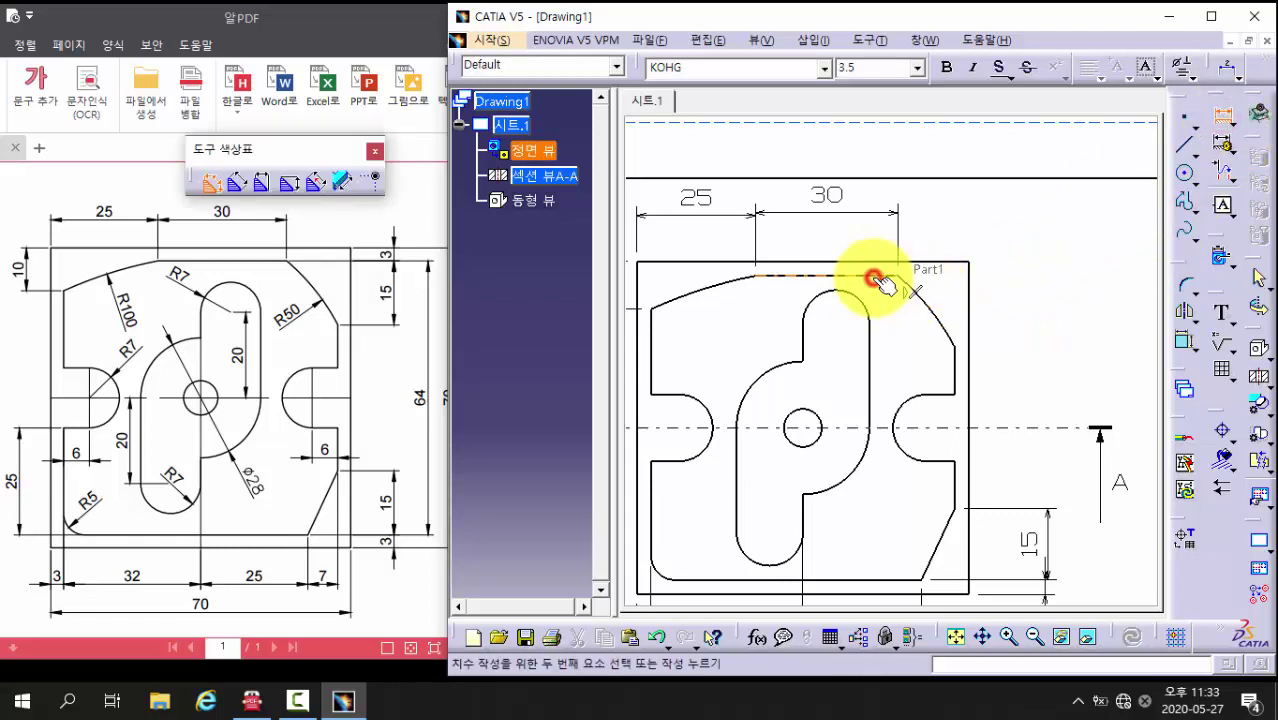
{"action": "left_click", "coordinate": [955, 347]}
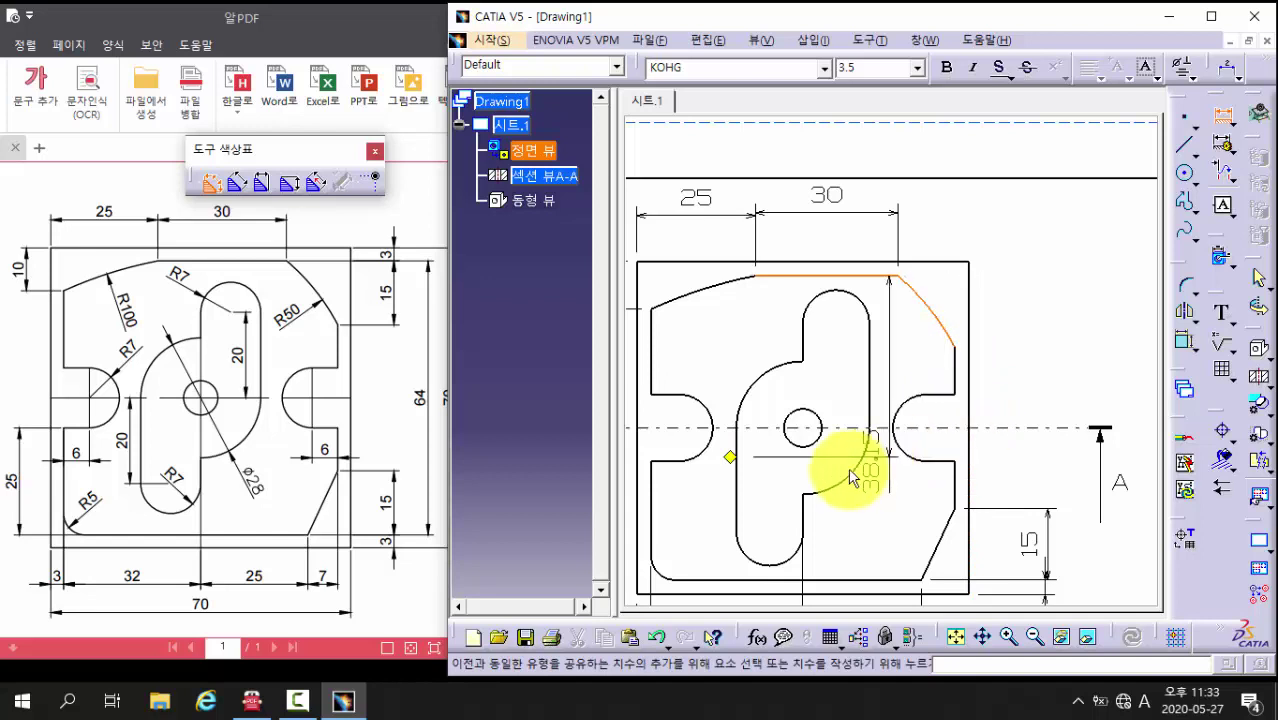
{"action": "left_click", "coordinate": [752, 456]}
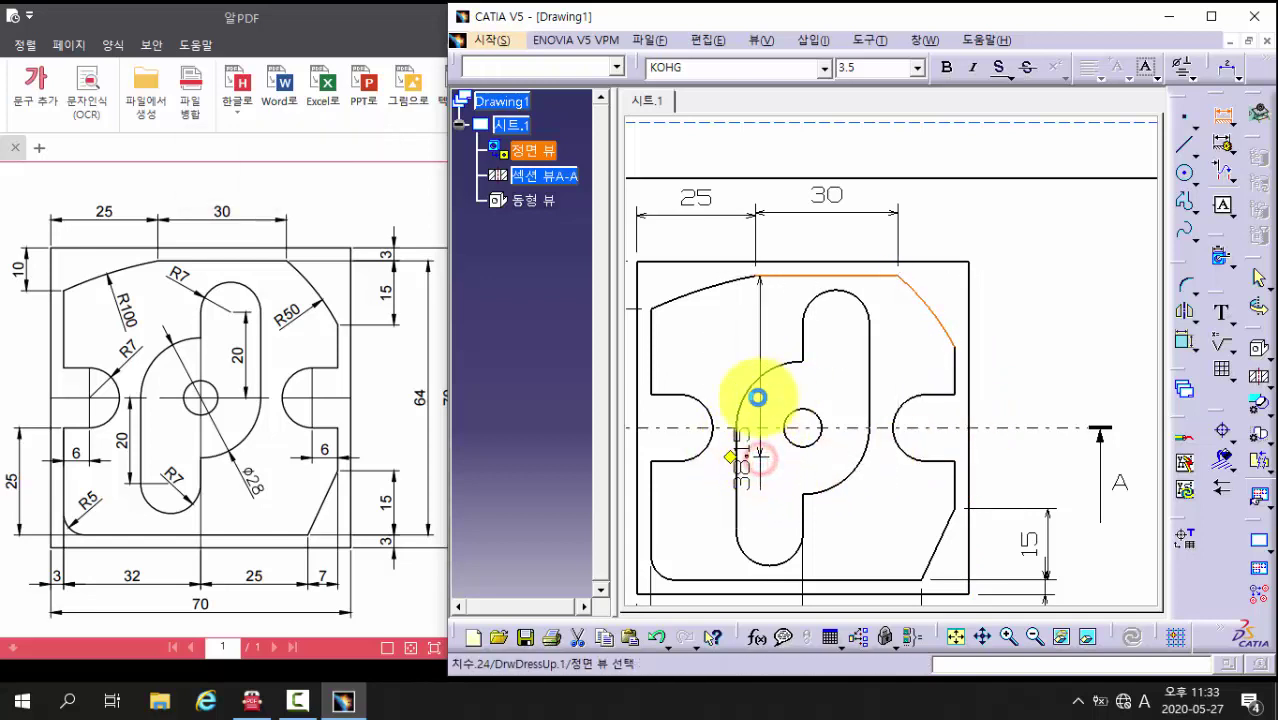
{"action": "left_click", "coordinate": [662, 386]}
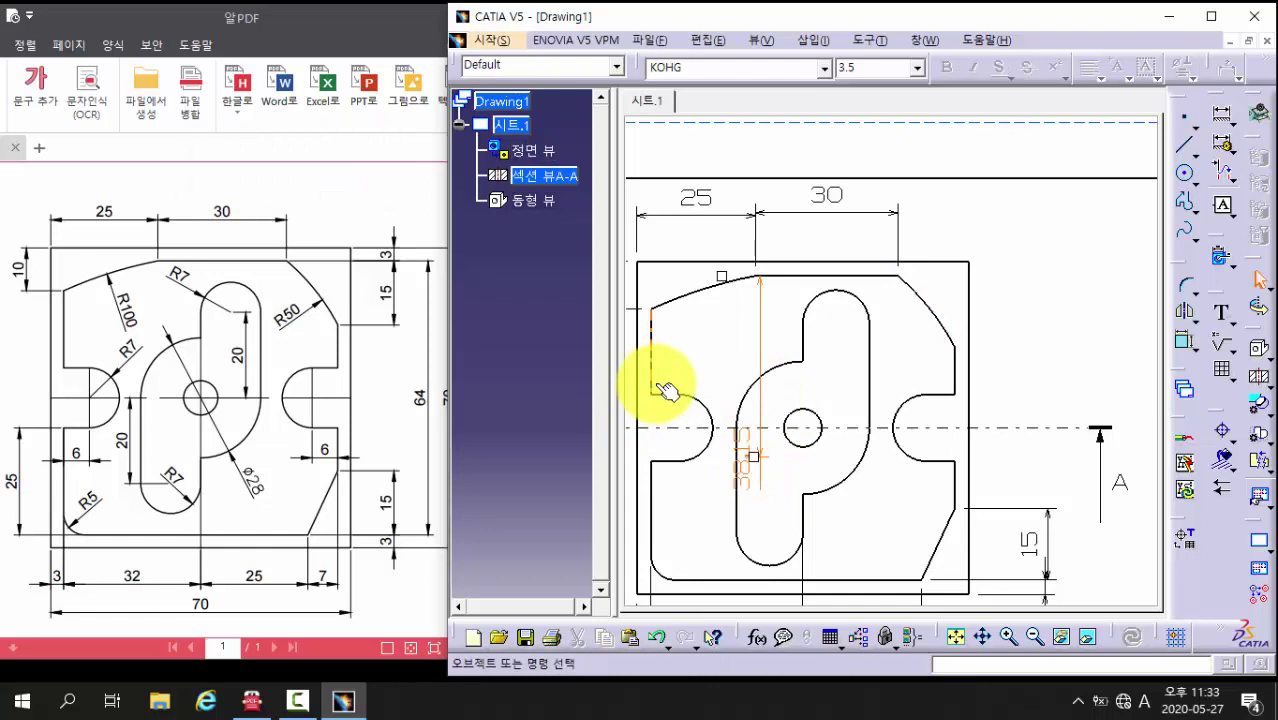
{"action": "left_click", "coordinate": [1222, 114]}
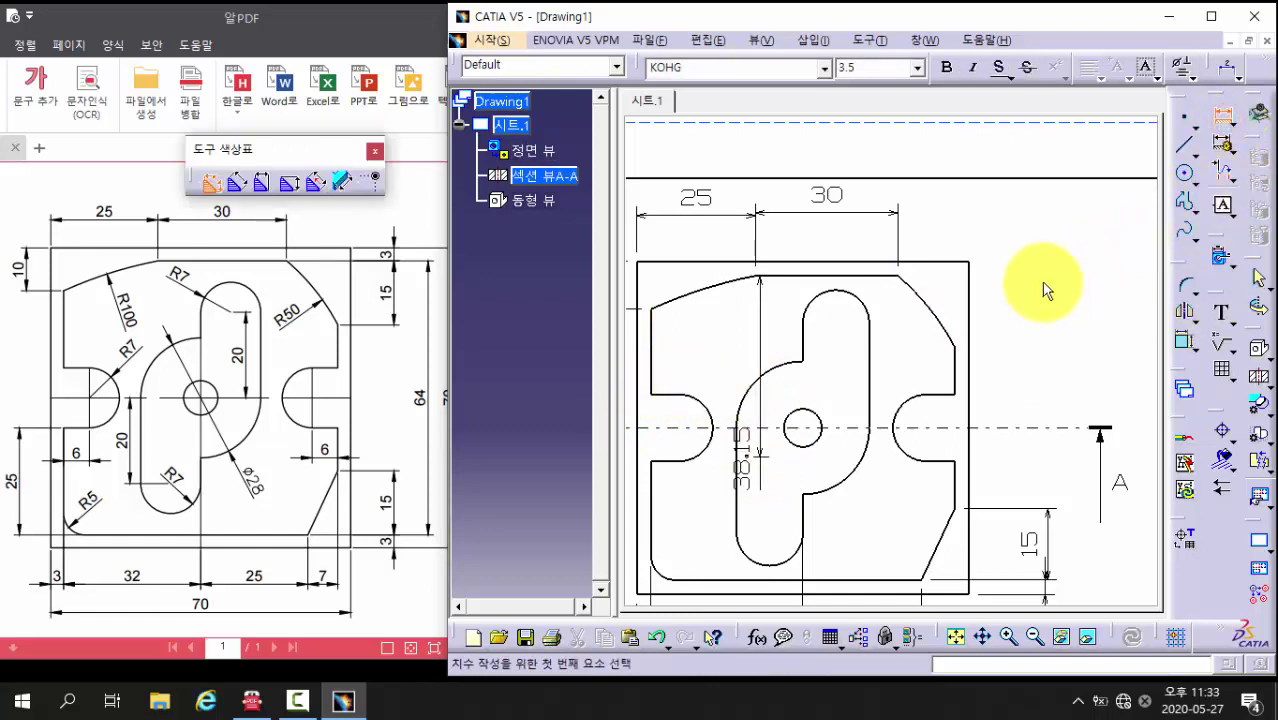
{"action": "middle_click_drag", "start_coordinate": [1050, 285], "coordinate": [1091, 284]}
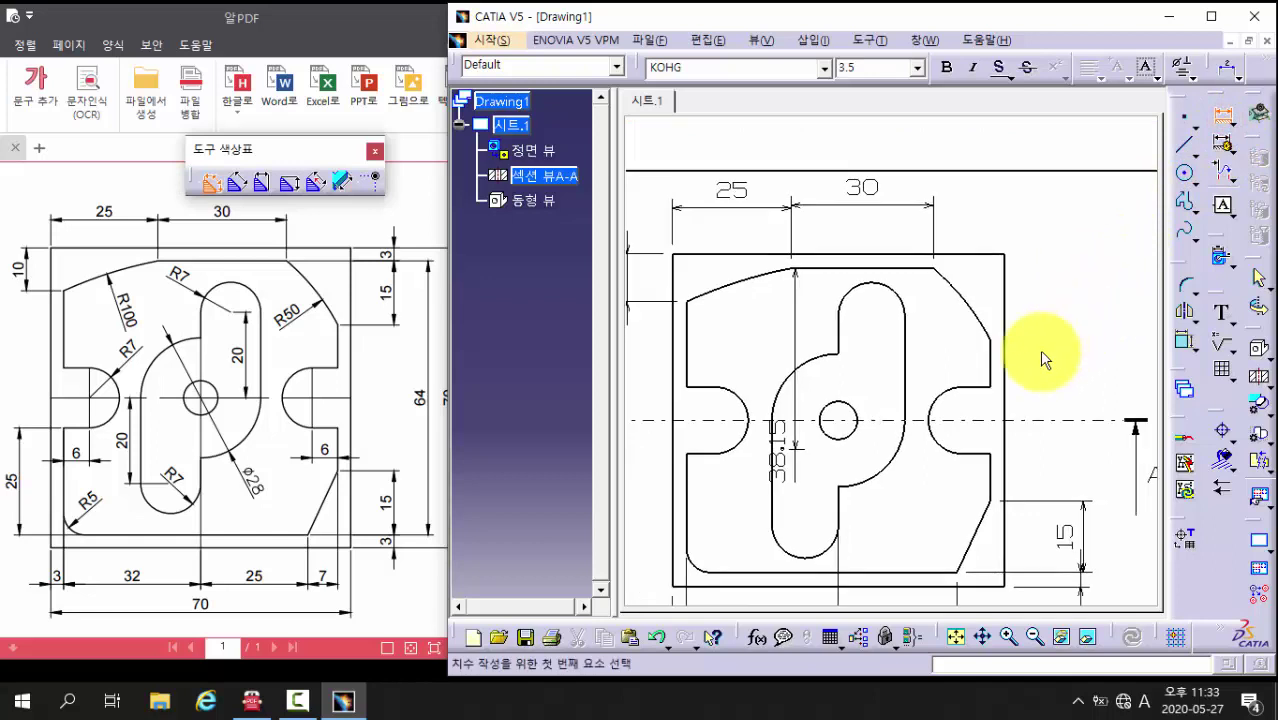
{"action": "left_click", "coordinate": [920, 272]}
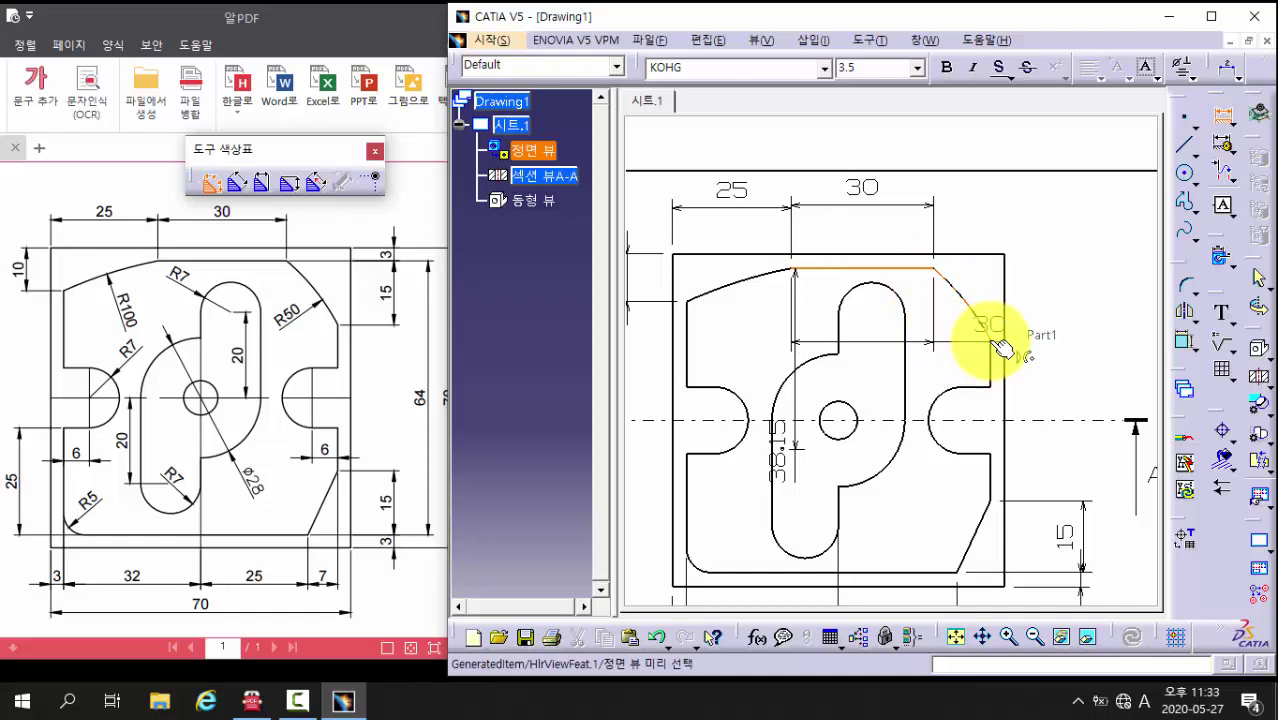
{"action": "left_click", "coordinate": [997, 344]}
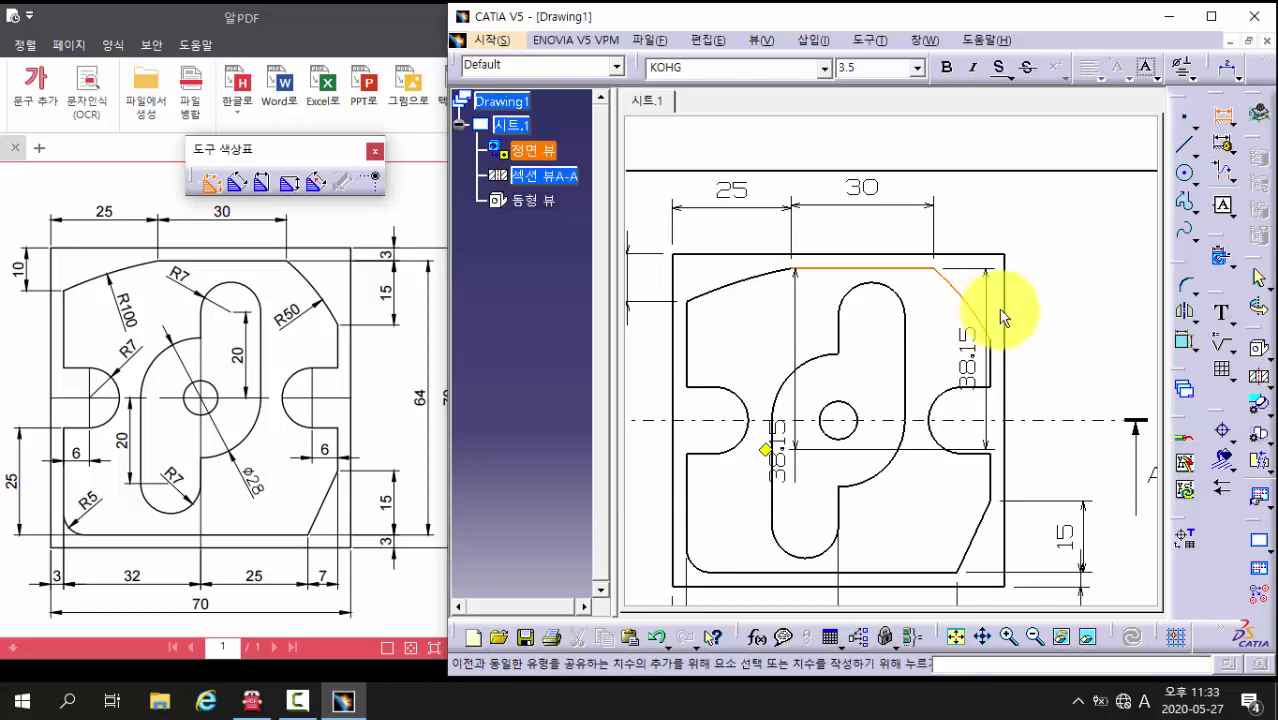
{"action": "key", "text": "Escape"}
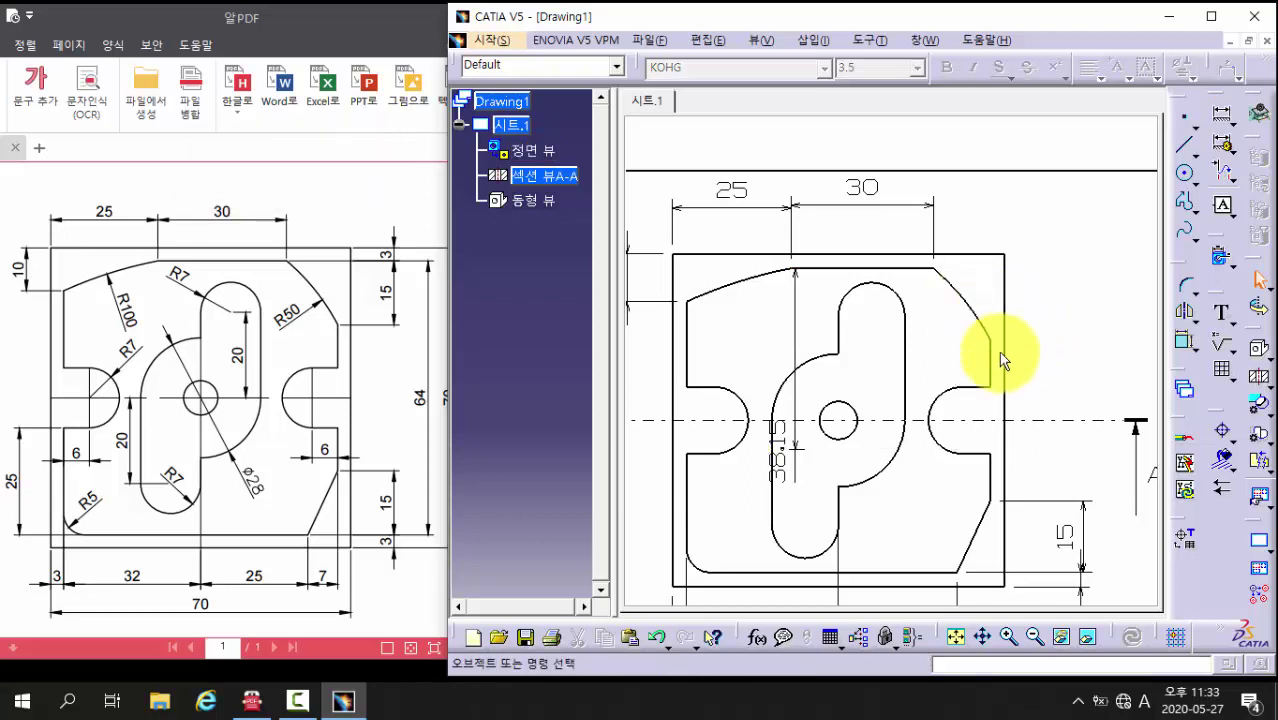
Step: Delete the 38.15 vertical dimension inside the front view and the 25, 32 and 3 horizontal dimensions below the plate
{"action": "left_click", "coordinate": [797, 466]}
{"action": "key", "text": "Delete"}
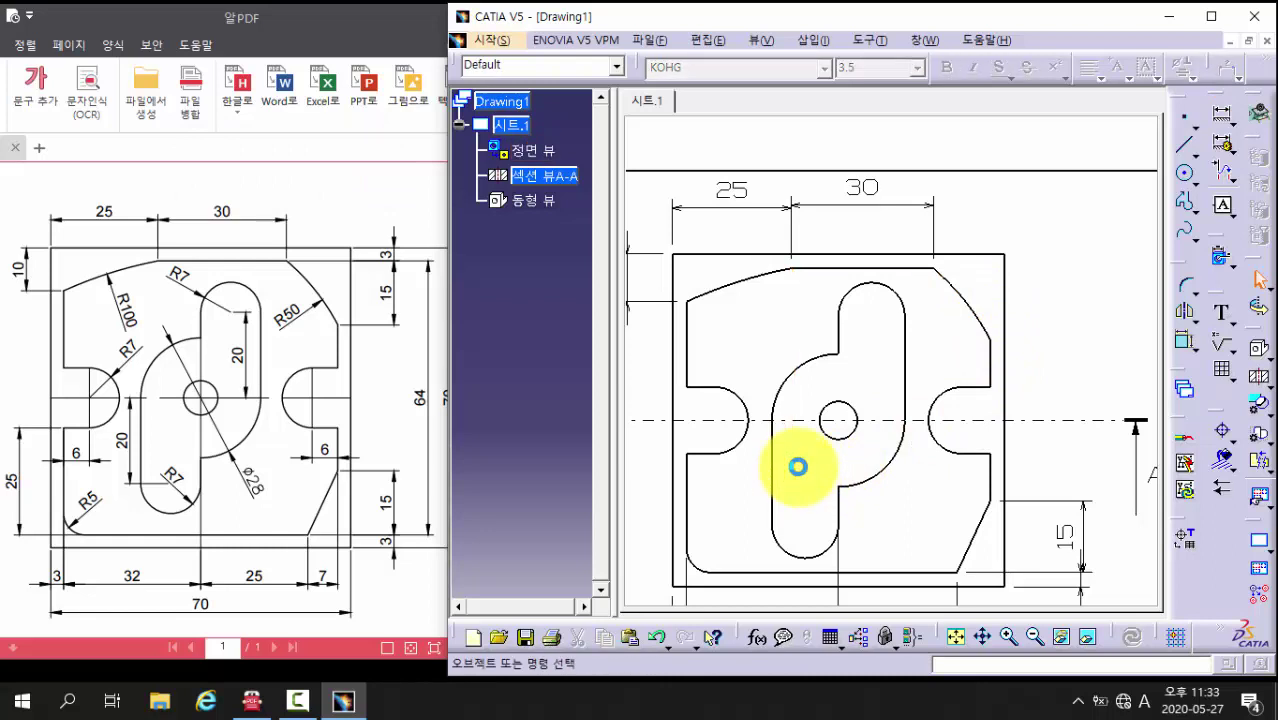
{"action": "middle_click_drag", "start_coordinate": [838, 418], "coordinate": [878, 281]}
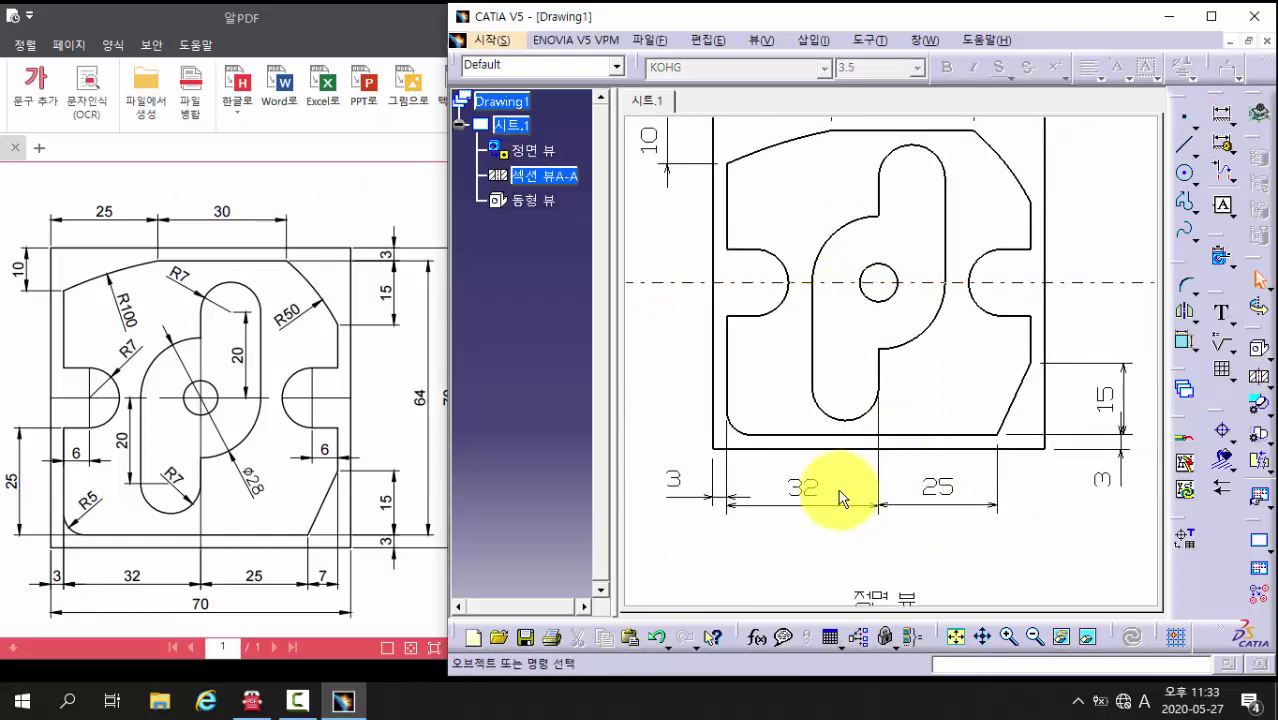
{"action": "left_click_drag", "start_coordinate": [1035, 555], "coordinate": [805, 483]}
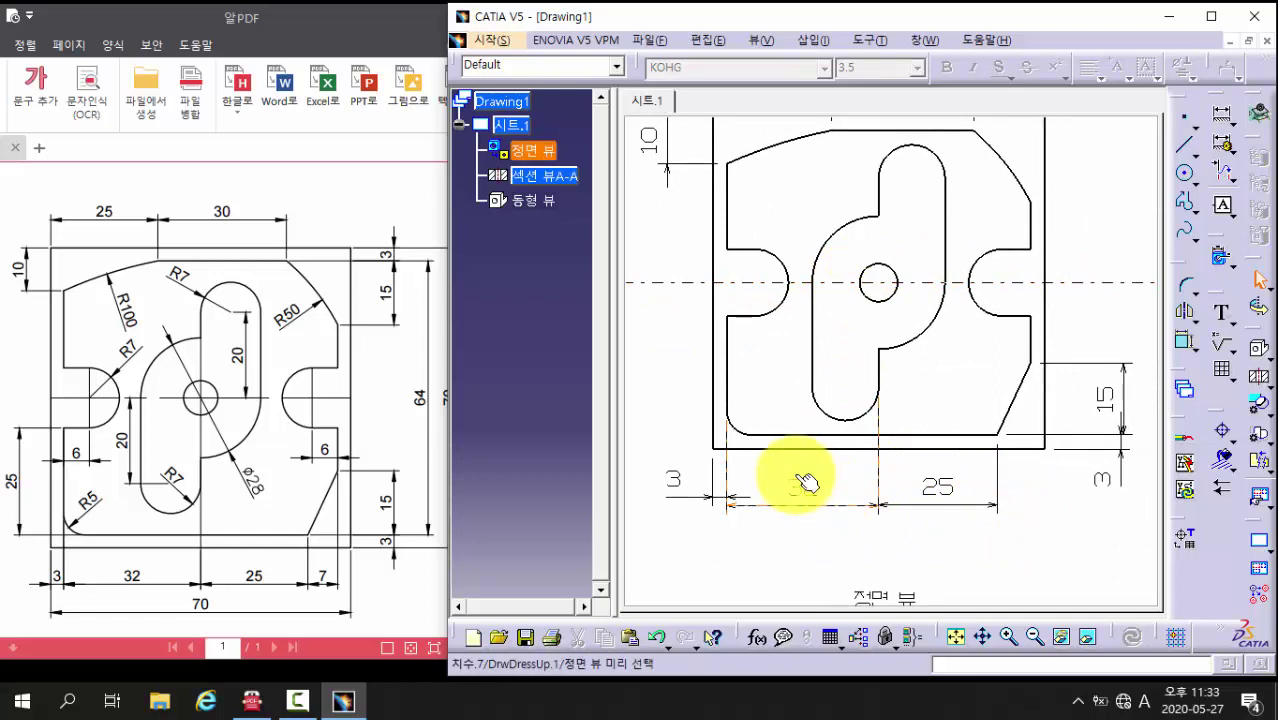
{"action": "left_click", "coordinate": [940, 486]}
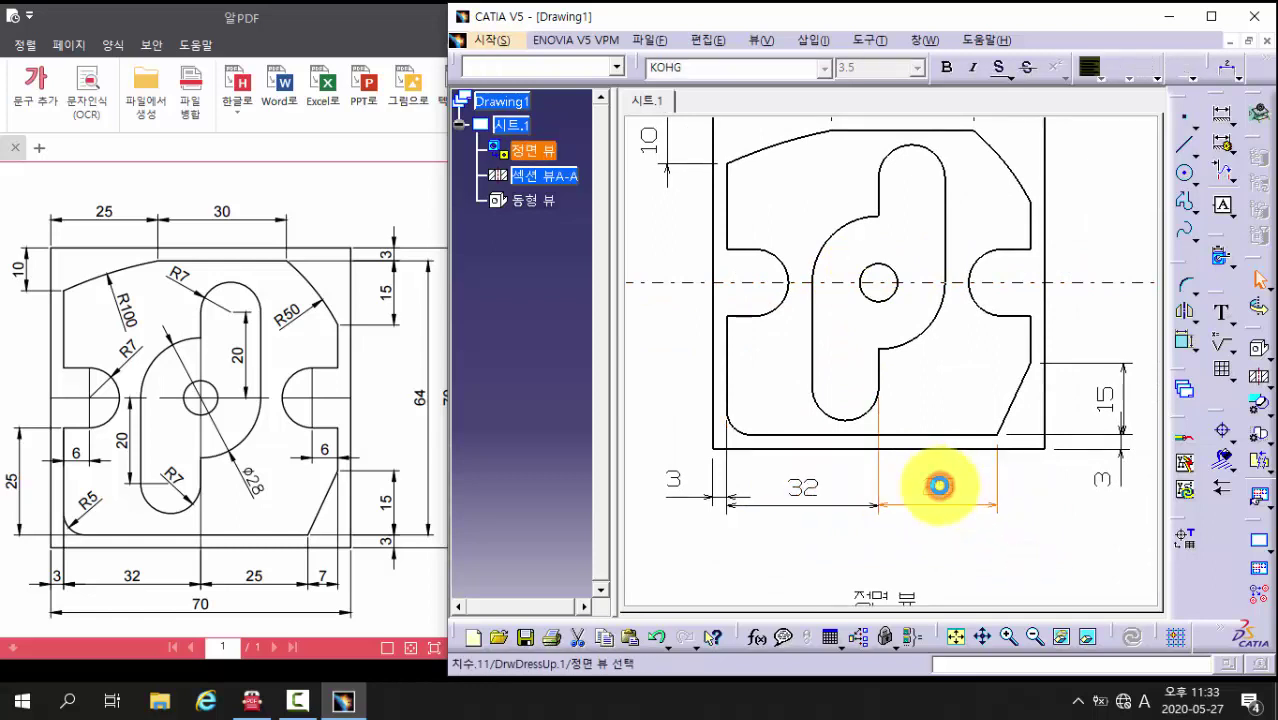
{"action": "key", "text": "Delete"}
{"action": "left_click", "coordinate": [818, 487]}
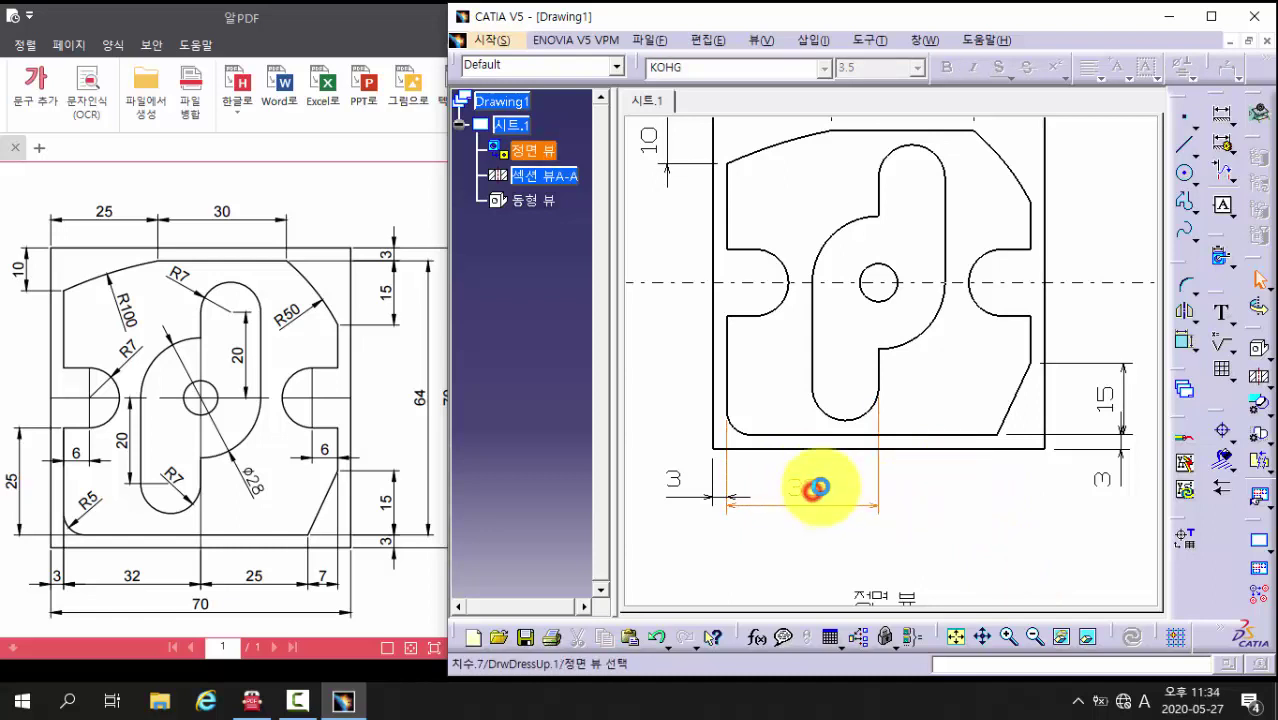
{"action": "key", "text": "Delete"}
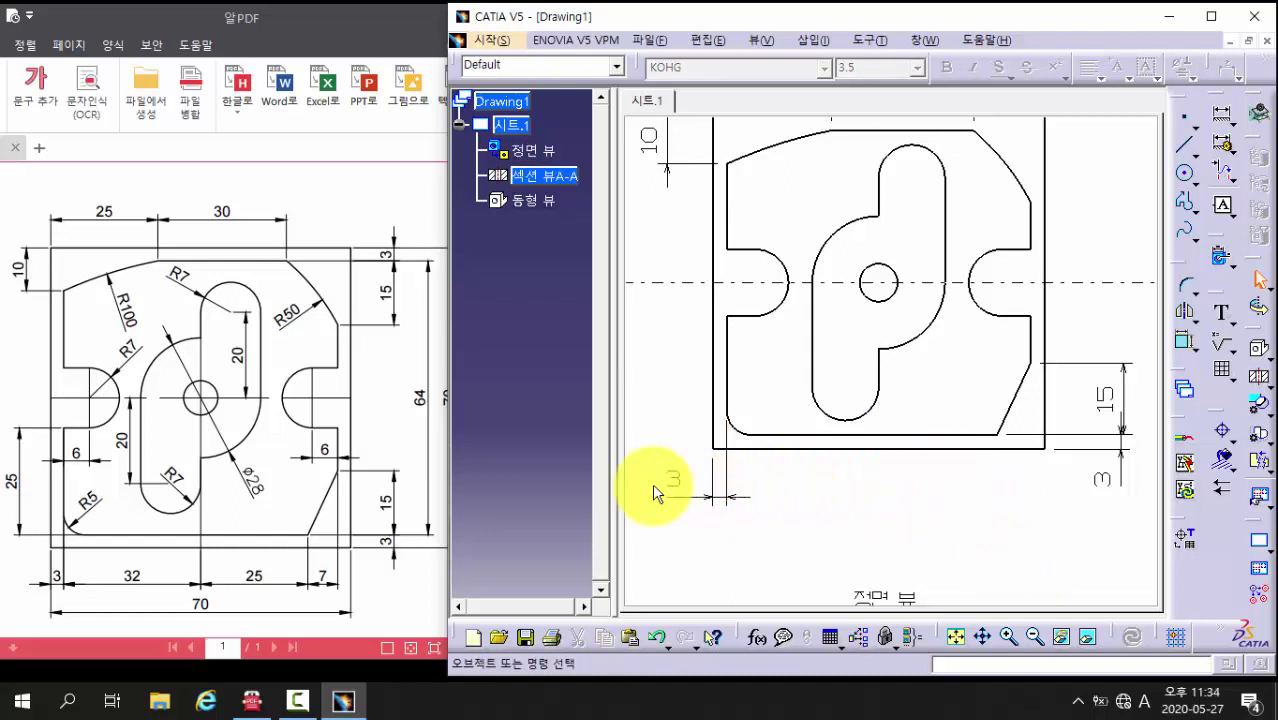
{"action": "left_click", "coordinate": [670, 487]}
{"action": "key", "text": "Delete"}
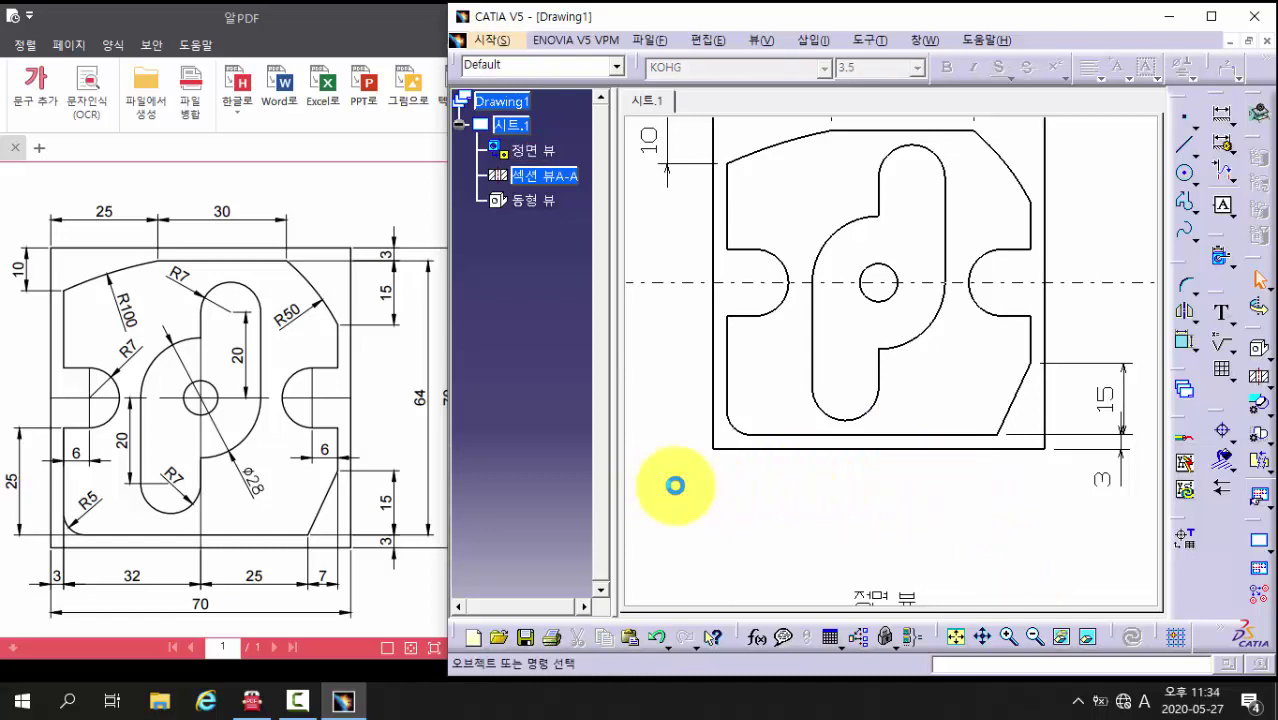
Step: Dimension the horizontal distance from the raised profile's left edge to the lower slot's right edge, placing it below the plate
{"action": "mouse_move", "coordinate": [942, 498]}
{"action": "middle_mouse_down", "text": "ctrl"}
{"action": "mouse_move", "coordinate": [942, 476]}
{"action": "mouse_move", "coordinate": [965, 462]}
{"action": "middle_mouse_up", "text": "ctrl"}
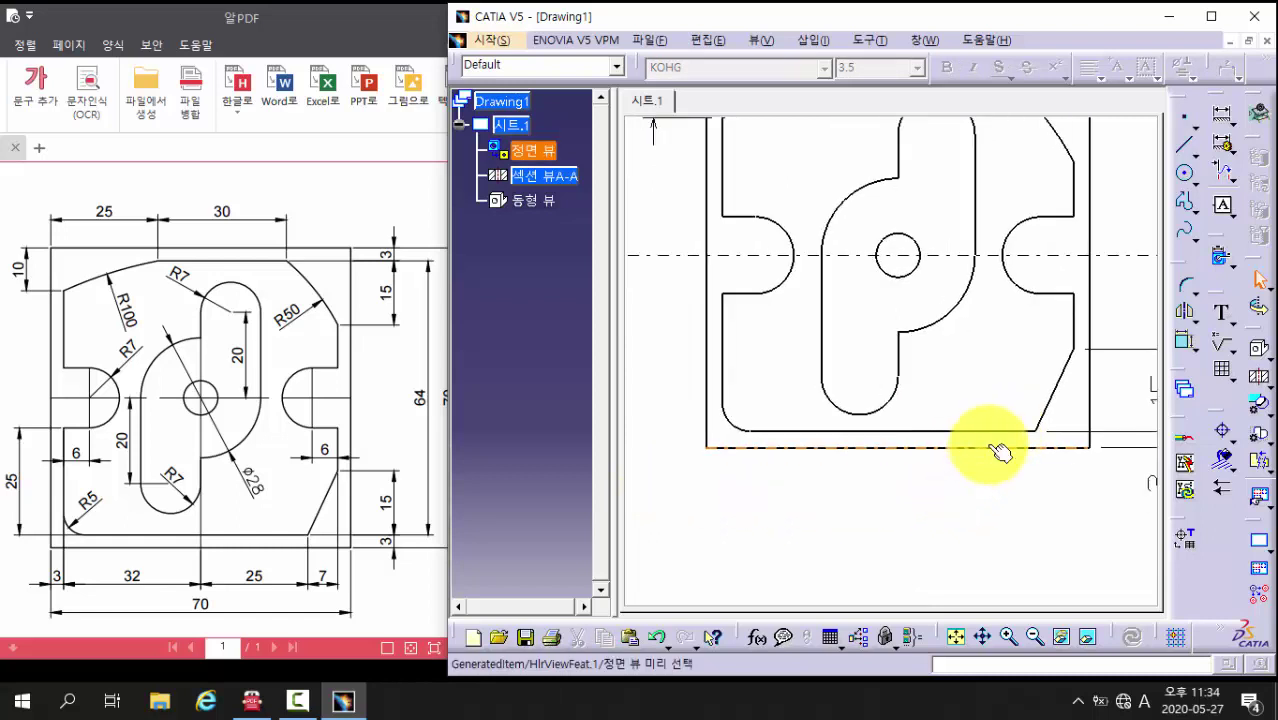
{"action": "left_click", "coordinate": [1215, 112]}
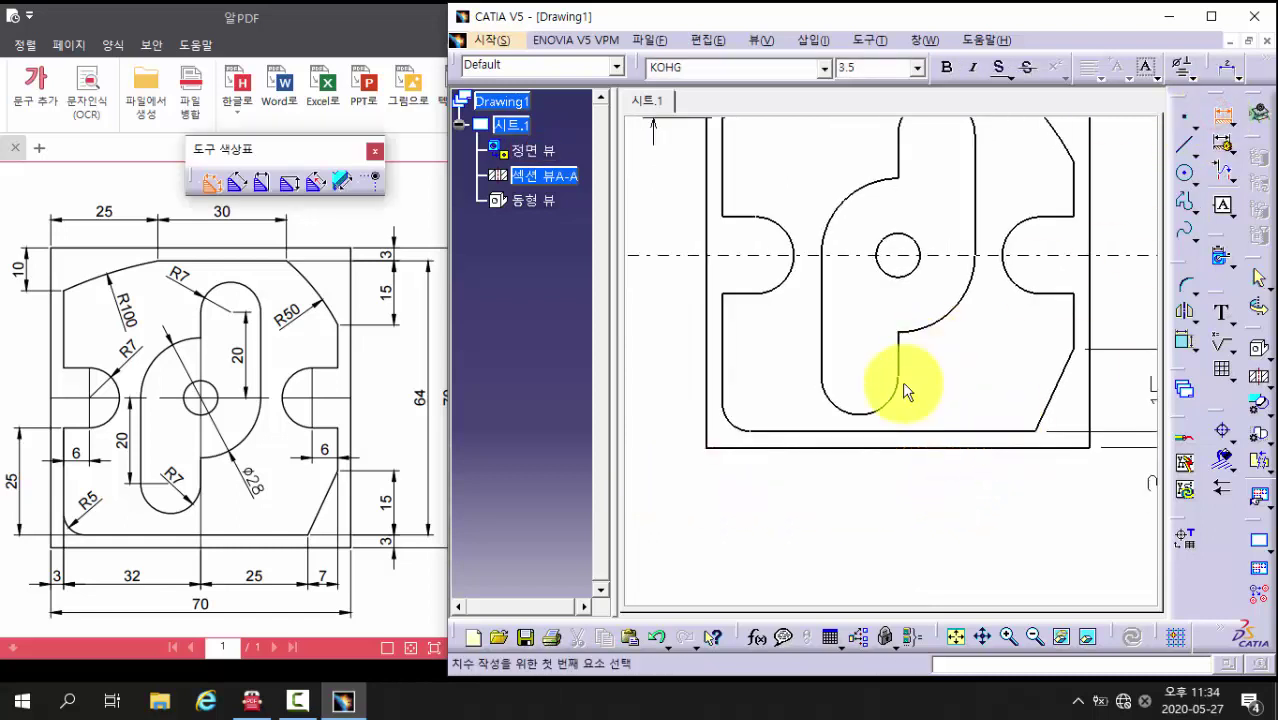
{"action": "left_click", "coordinate": [724, 368]}
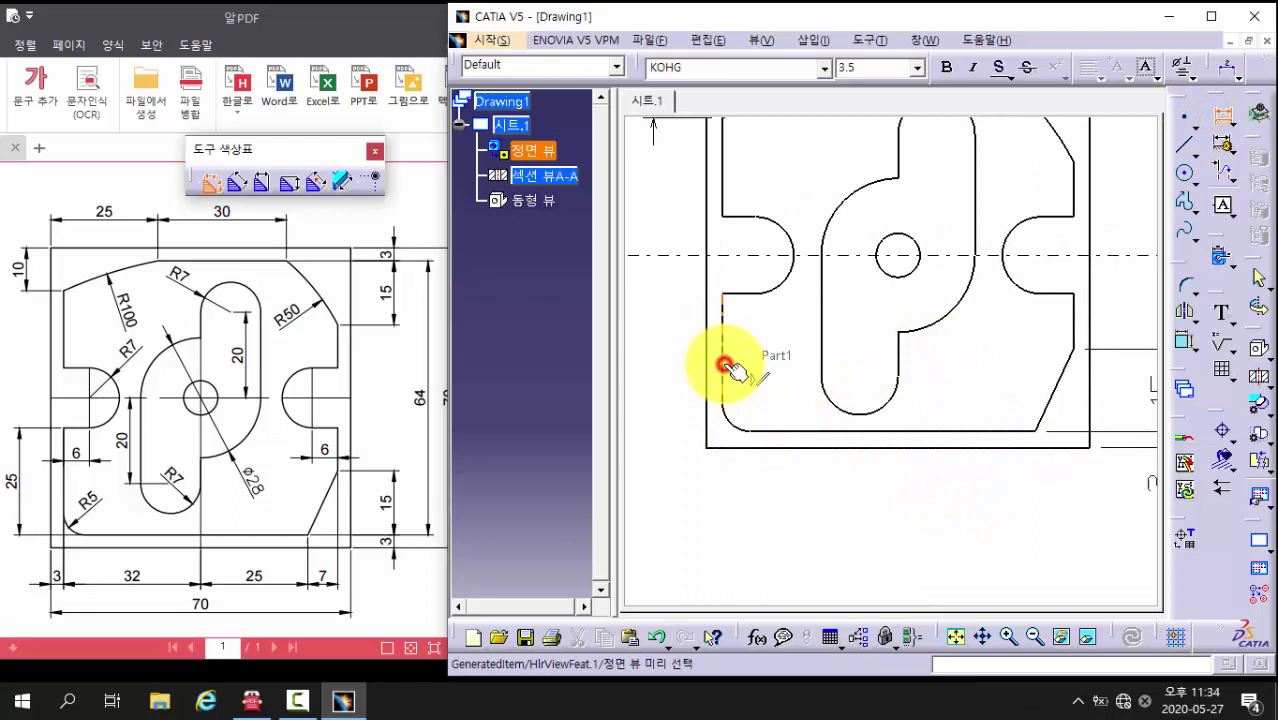
{"action": "left_click", "coordinate": [896, 352]}
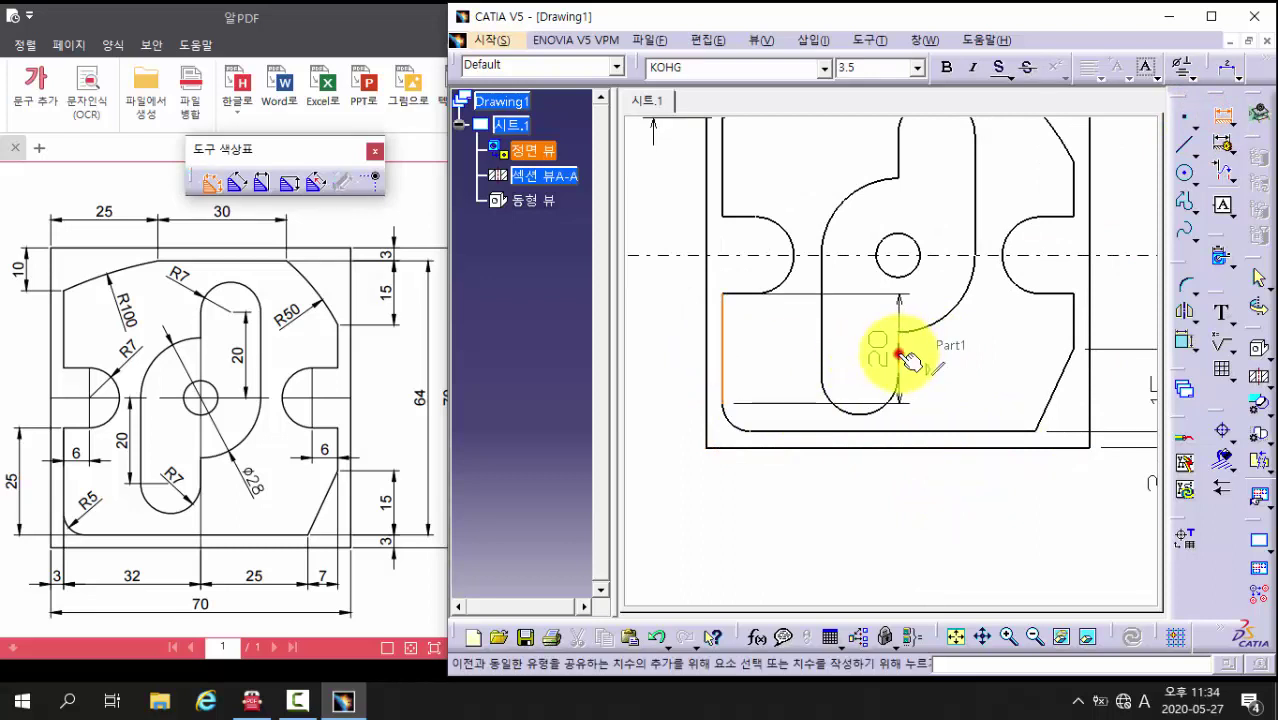
{"action": "left_click", "coordinate": [816, 498]}
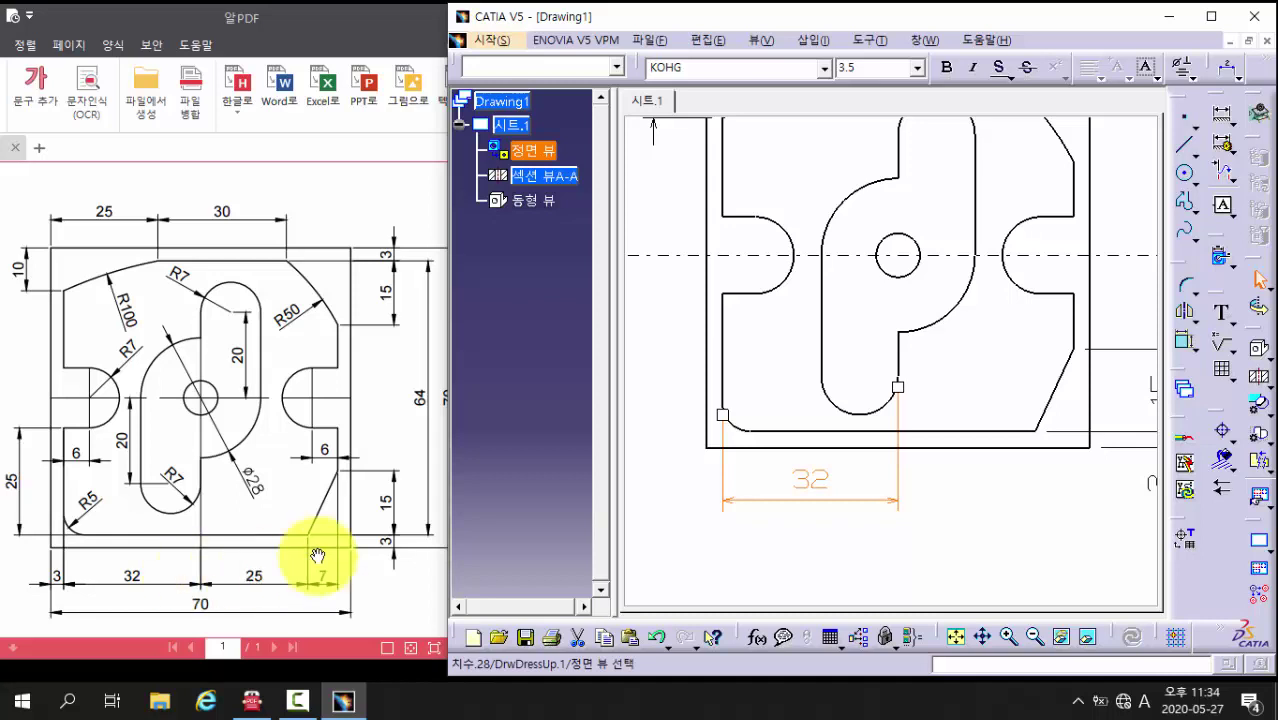
Step: Dimension the horizontal distance from the lower slot's right edge to the slanted edge's lower end, placing it beside the previous dimension below the plate
{"action": "left_click", "coordinate": [1007, 436]}
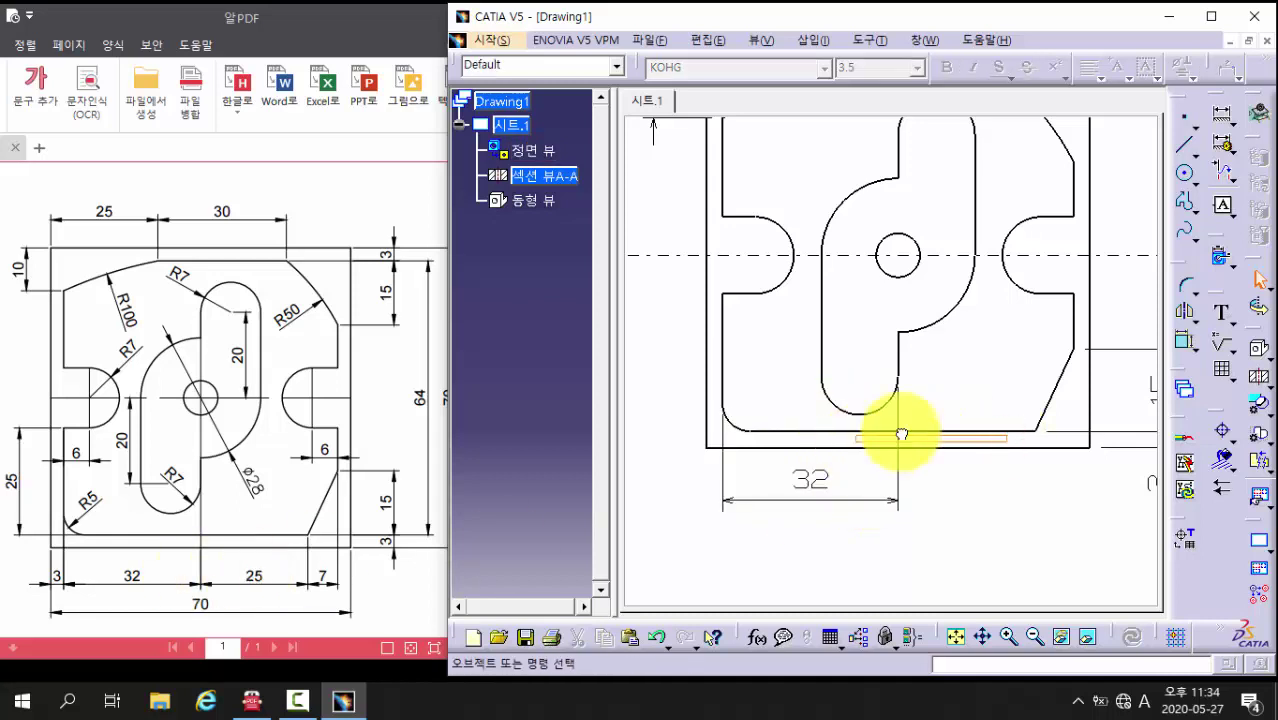
{"action": "mouse_move", "coordinate": [990, 357]}
{"action": "middle_mouse_down"}
{"action": "mouse_move", "coordinate": [922, 380]}
{"action": "mouse_move", "coordinate": [852, 450]}
{"action": "middle_mouse_up"}
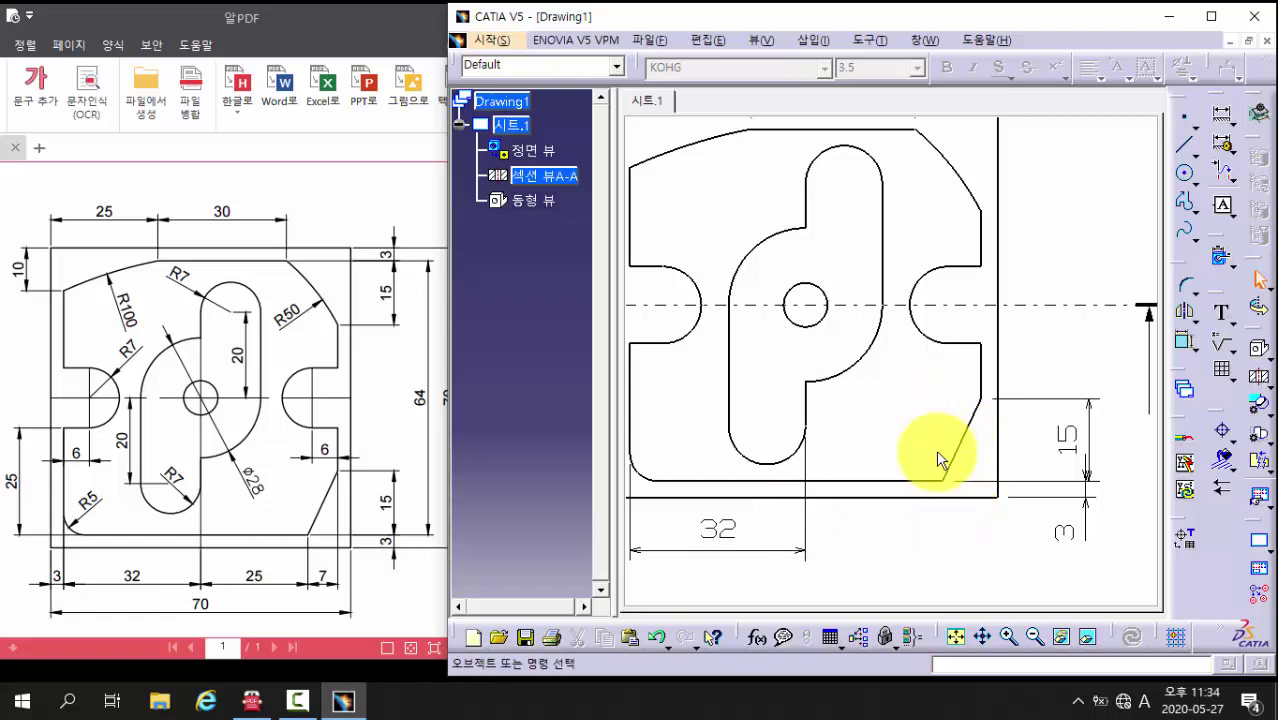
{"action": "left_click", "coordinate": [1225, 119]}
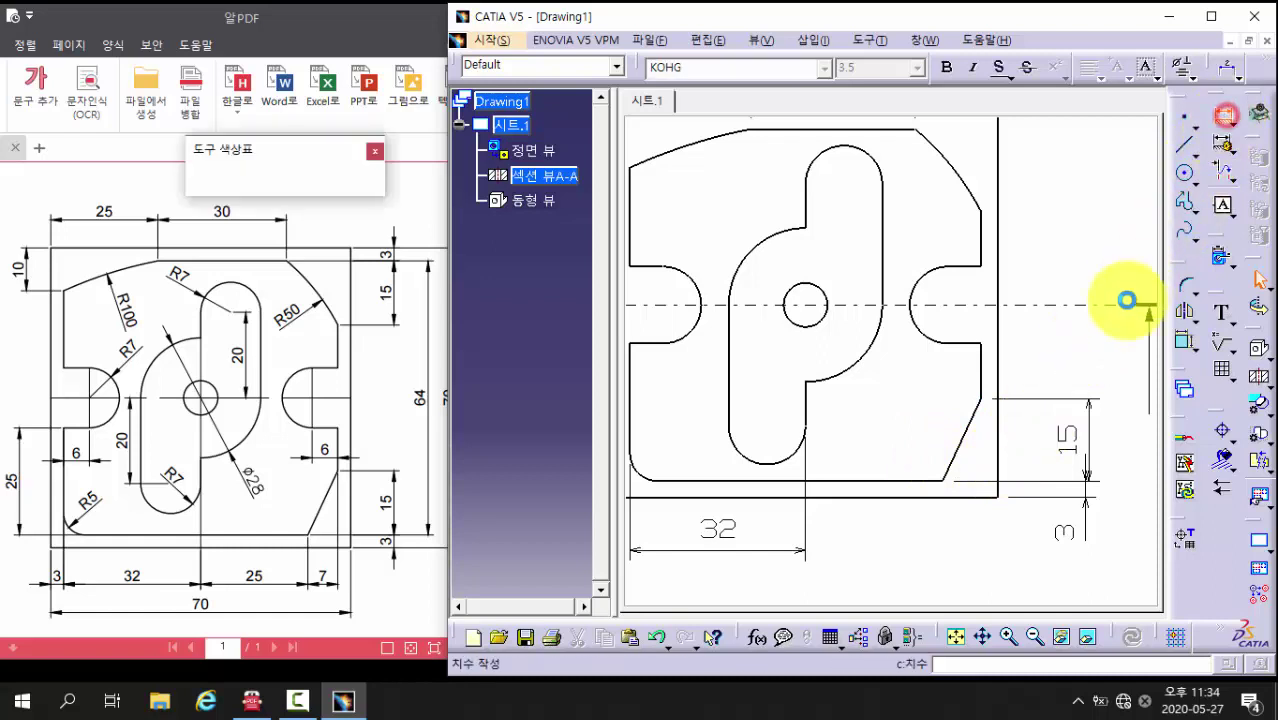
{"action": "left_click", "coordinate": [806, 393]}
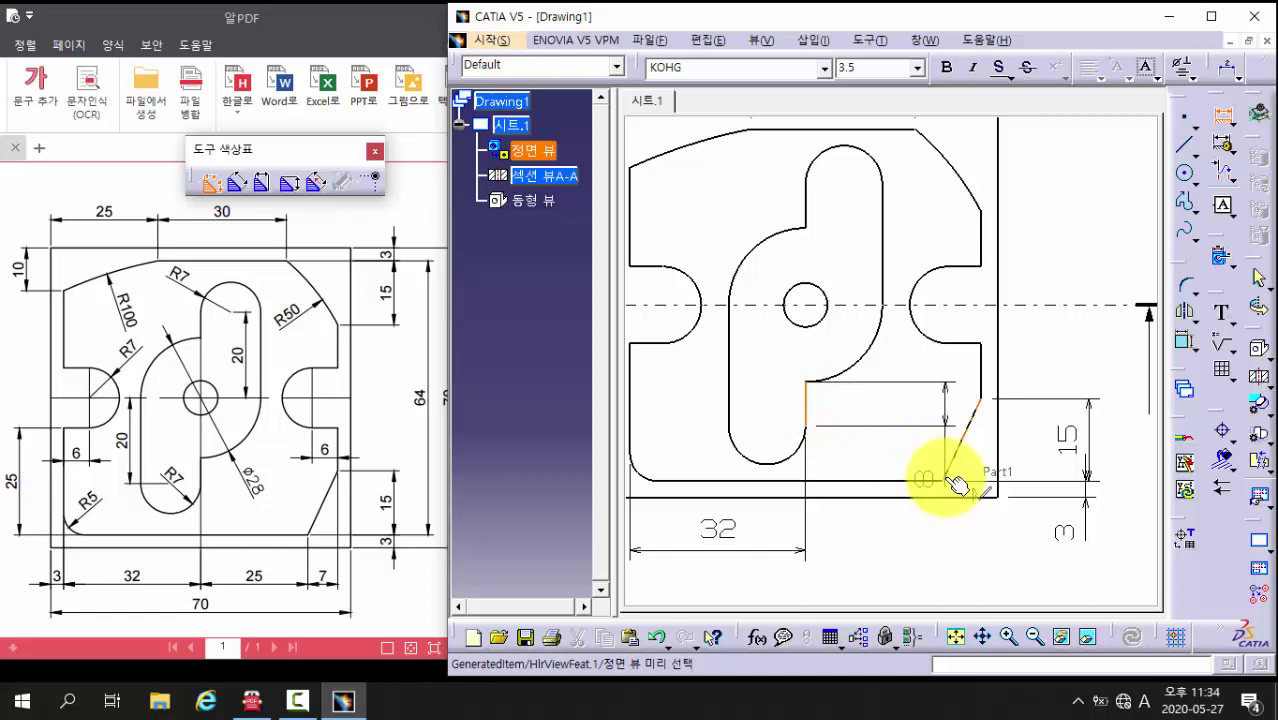
{"action": "left_click", "coordinate": [947, 478]}
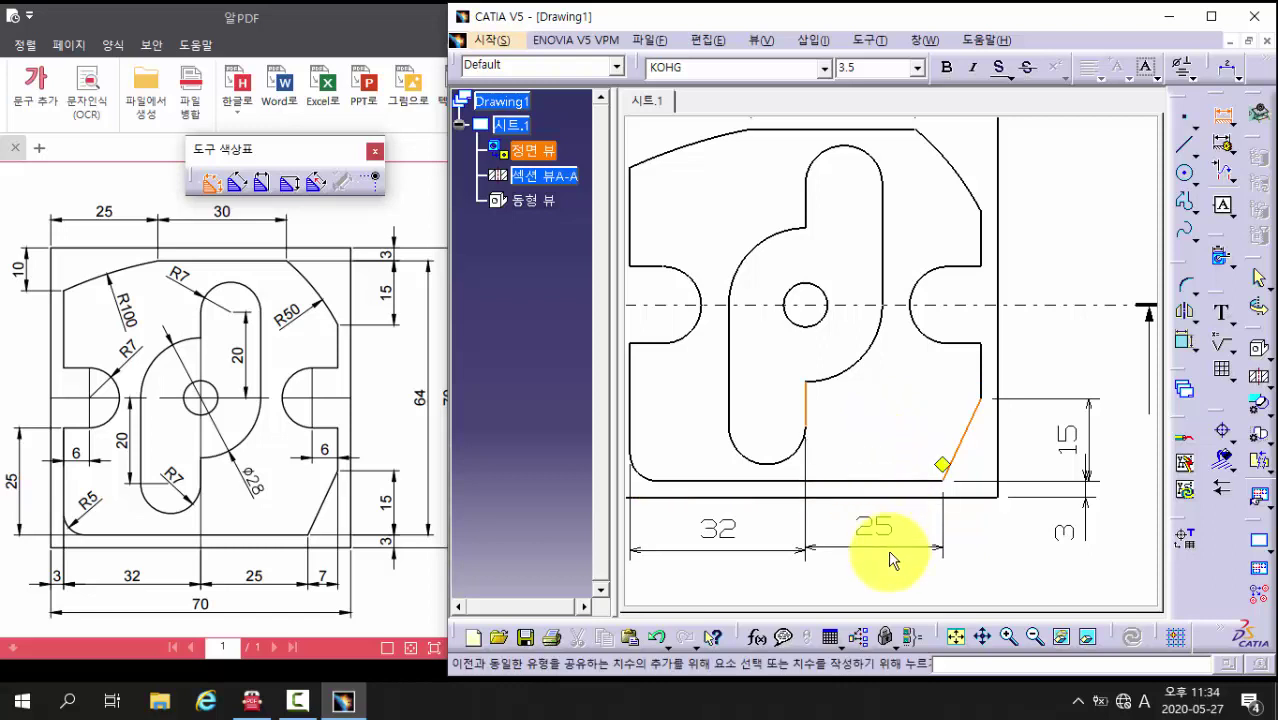
{"action": "left_click", "coordinate": [889, 552]}
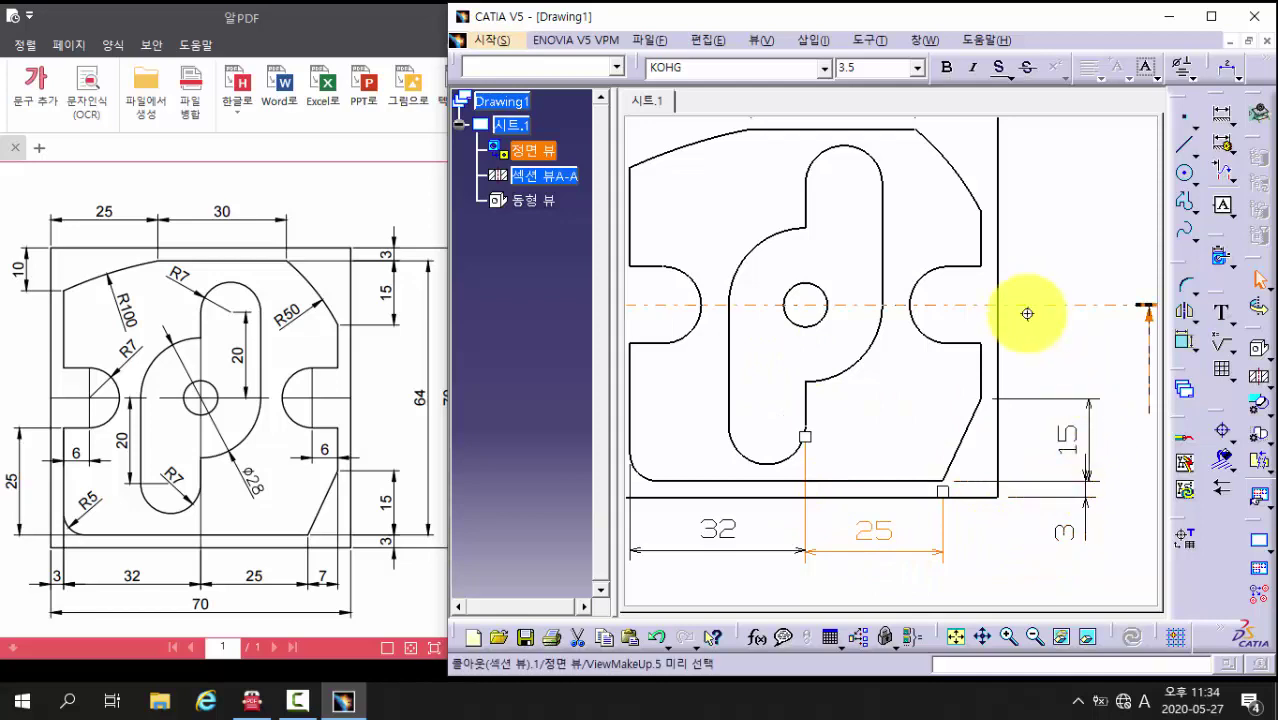
Step: Add a radius dimension to the raised profile's upper-left arc, placing its text inside the profile
{"action": "mouse_move", "coordinate": [1021, 308]}
{"action": "middle_mouse_down"}
{"action": "mouse_move", "coordinate": [1021, 371]}
{"action": "mouse_move", "coordinate": [921, 305]}
{"action": "mouse_move", "coordinate": [933, 350]}
{"action": "mouse_move", "coordinate": [785, 265]}
{"action": "mouse_move", "coordinate": [833, 322]}
{"action": "mouse_move", "coordinate": [842, 306]}
{"action": "middle_mouse_up"}
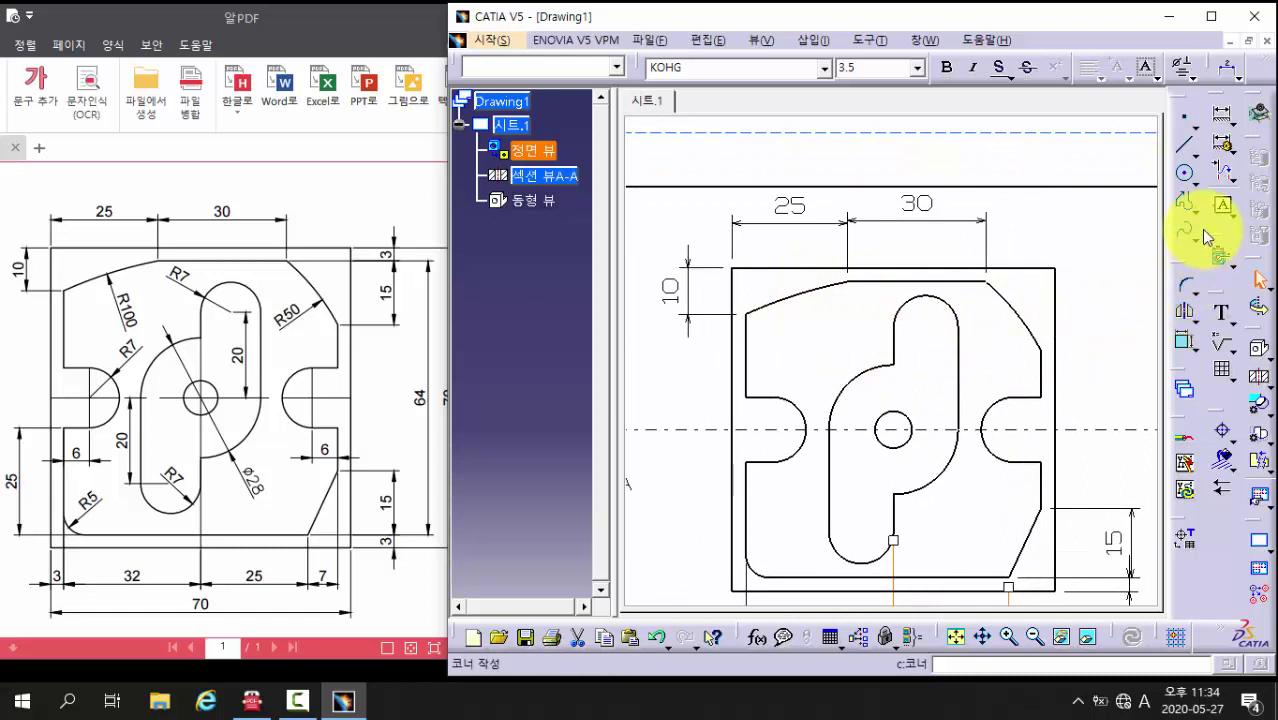
{"action": "left_click", "coordinate": [795, 295]}
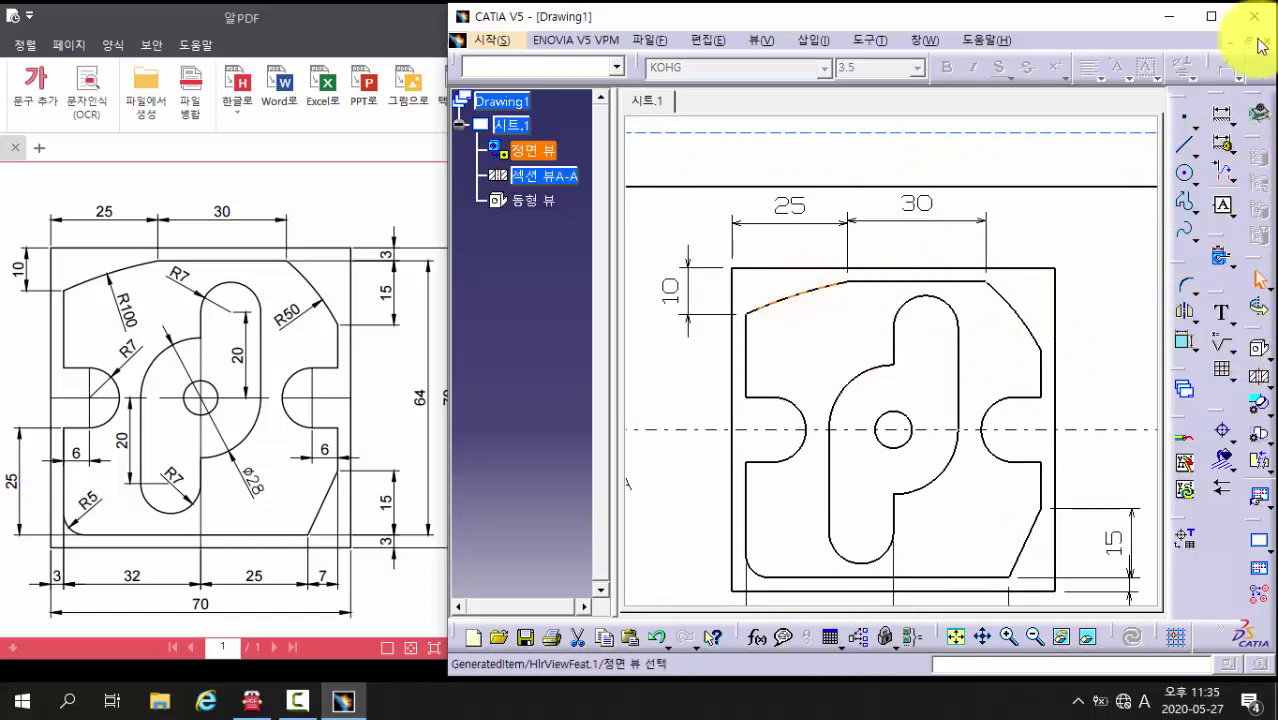
{"action": "left_click", "coordinate": [1234, 120]}
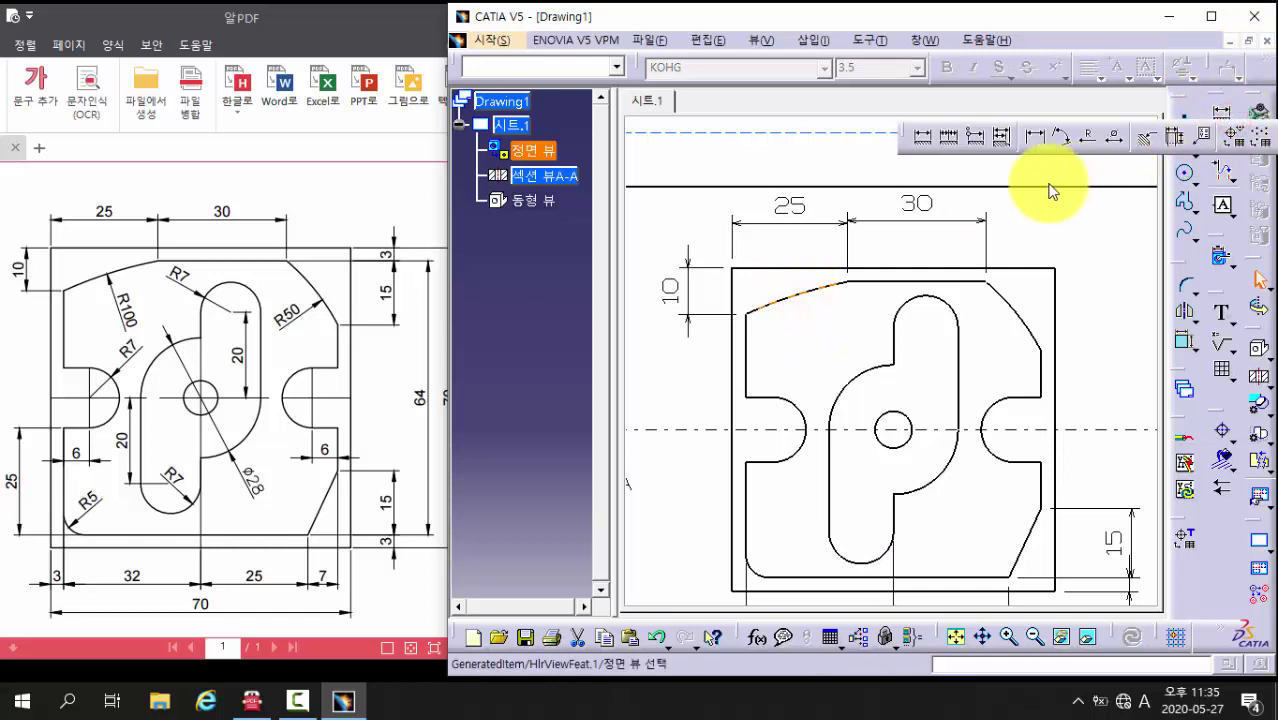
{"action": "left_click", "coordinate": [1088, 145]}
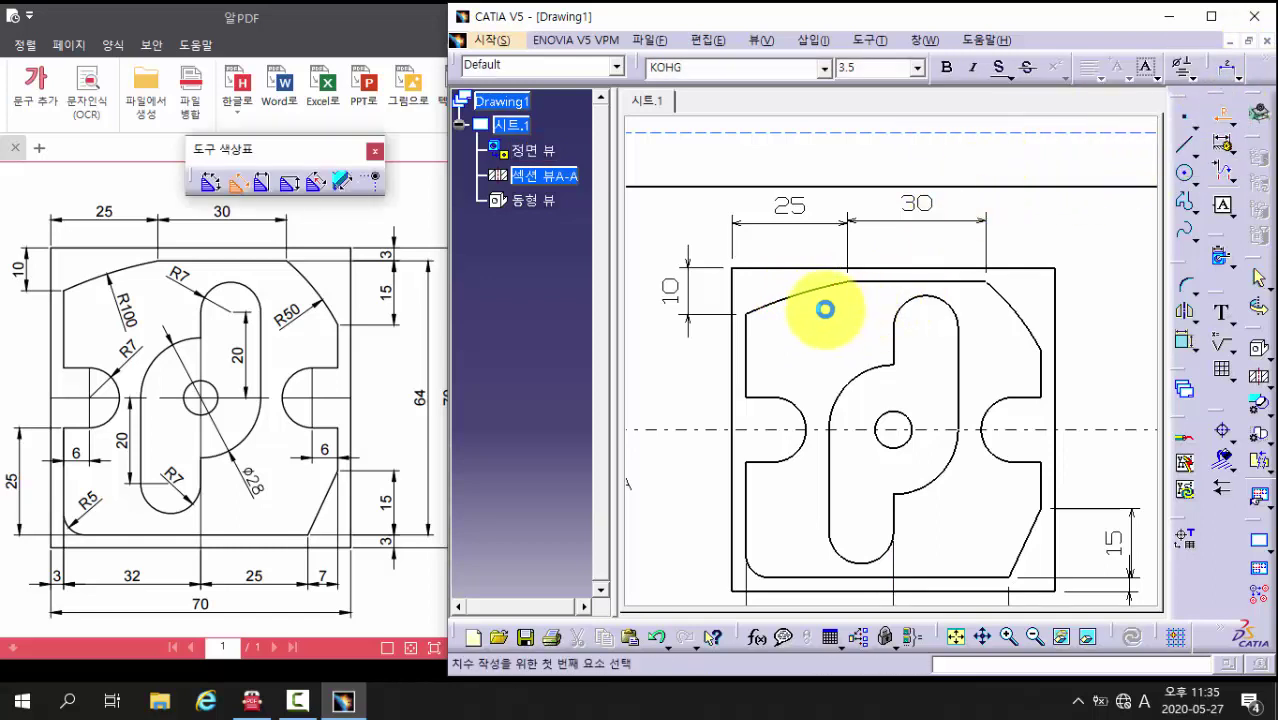
{"action": "left_click", "coordinate": [812, 291]}
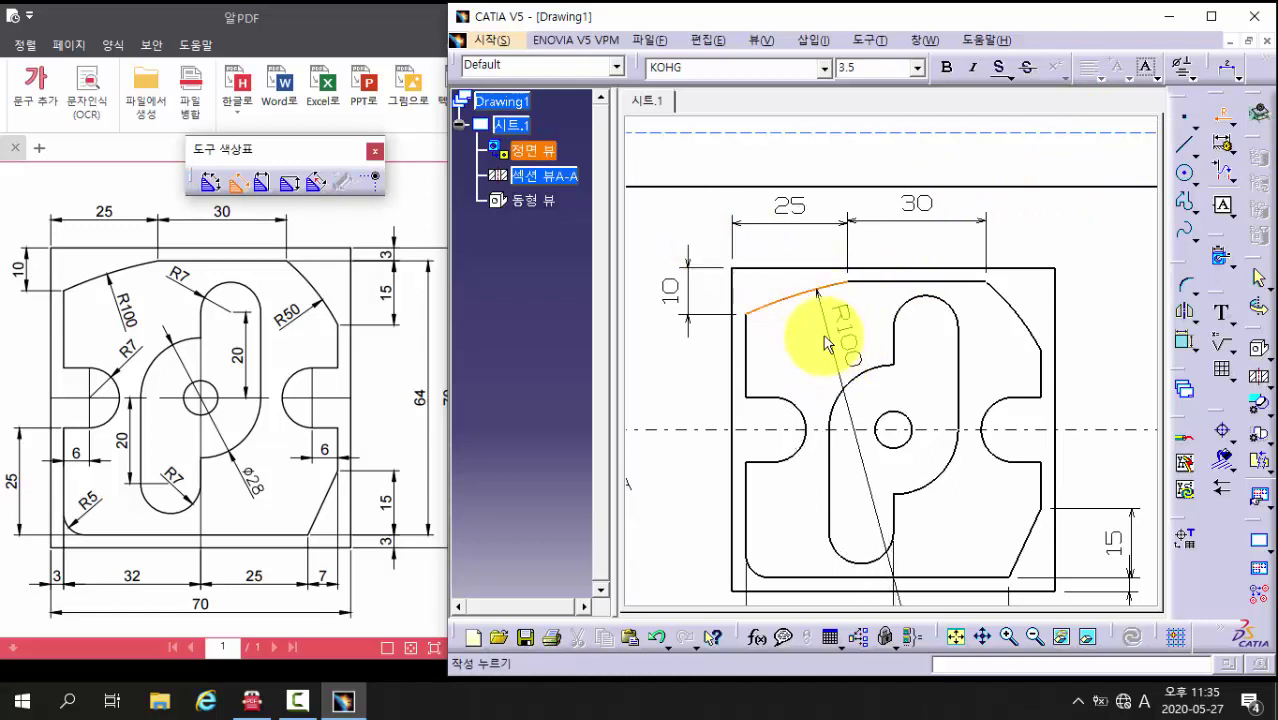
{"action": "left_click", "coordinate": [819, 335]}
Step: Add a radius dimension to the raised profile's upper-right arc, placing its text outside the plate's upper-right corner
{"action": "left_click", "coordinate": [1016, 318]}
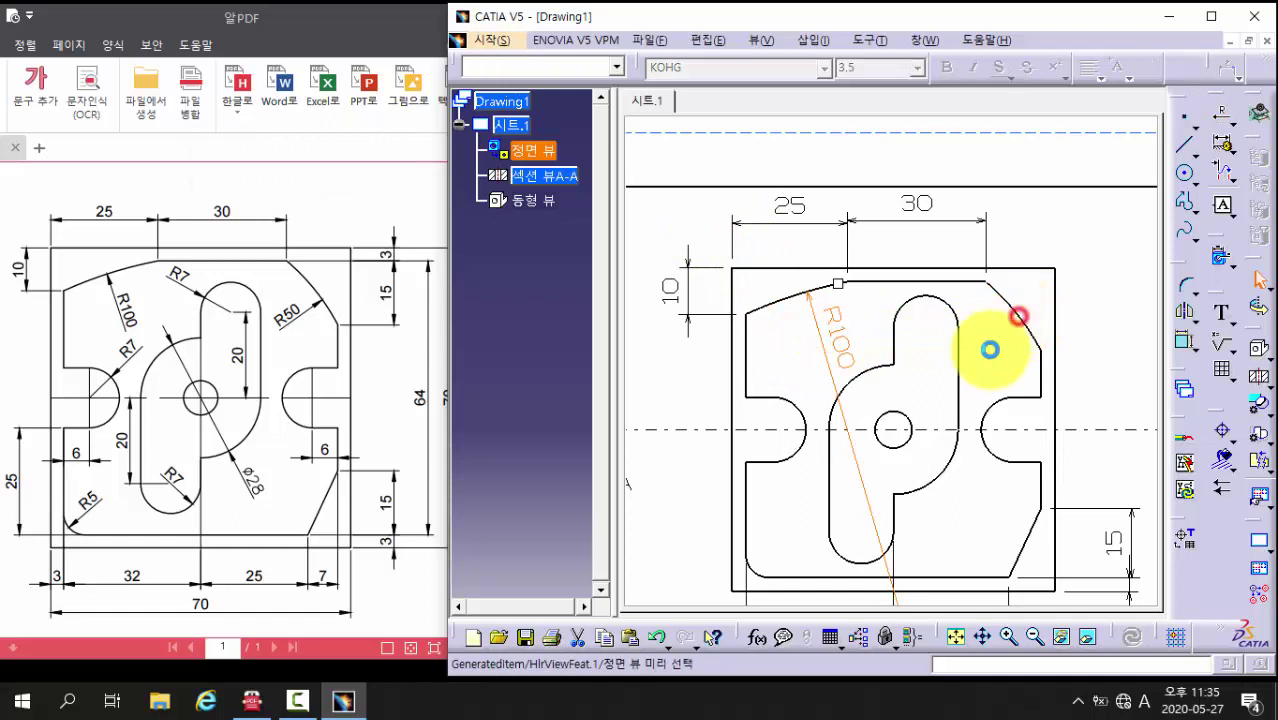
{"action": "left_click", "coordinate": [1216, 117]}
{"action": "left_click", "coordinate": [1020, 318]}
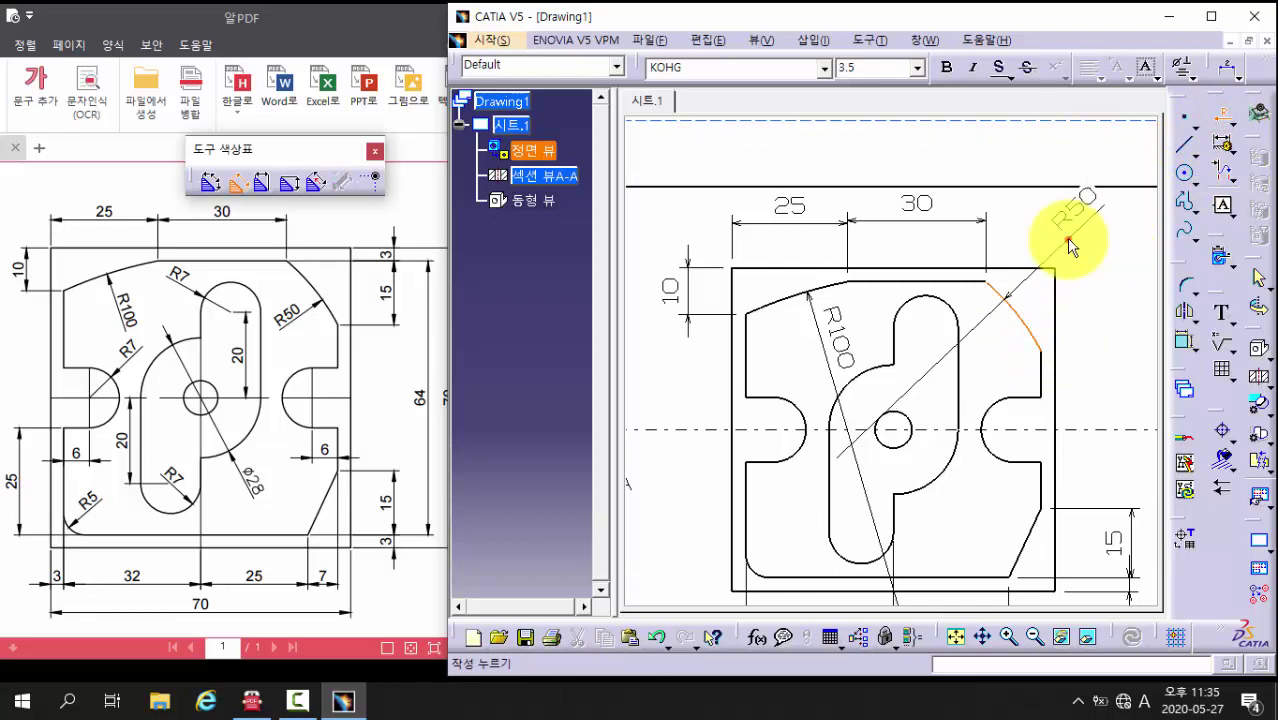
{"action": "left_click", "coordinate": [1068, 242]}
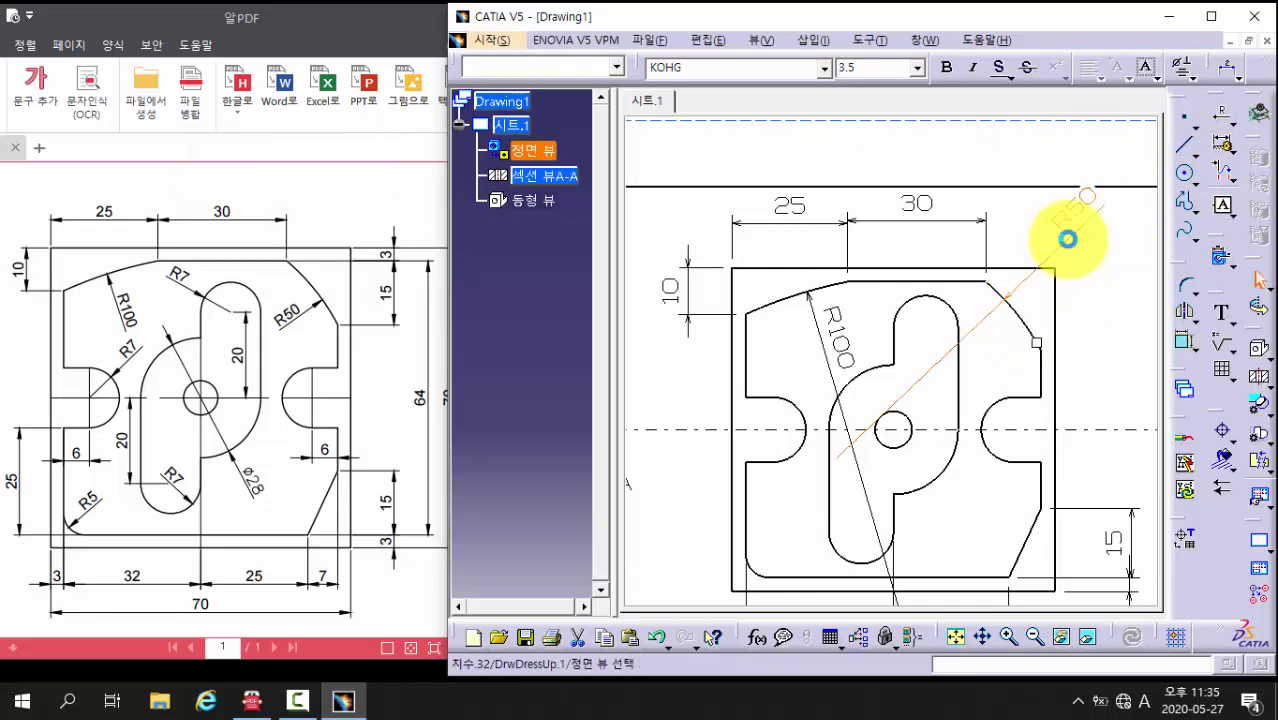
{"action": "left_click", "coordinate": [1087, 322]}
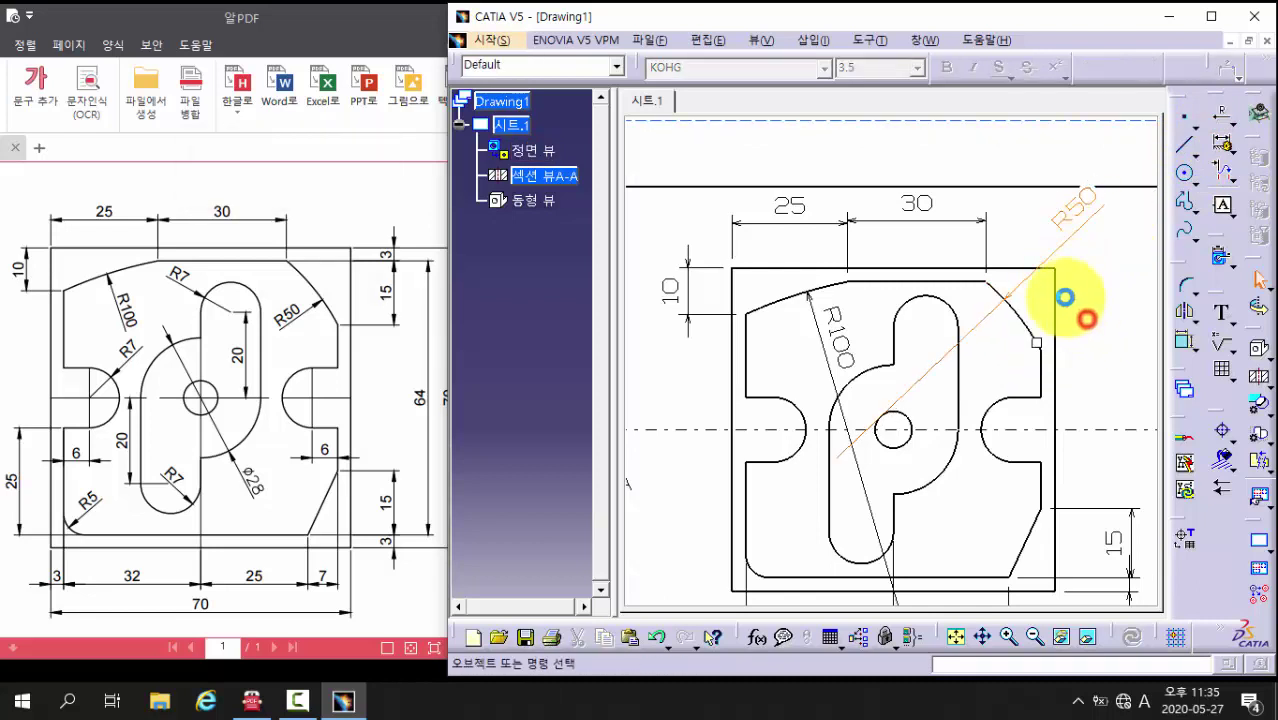
{"action": "mouse_move", "coordinate": [1087, 322]}
{"action": "middle_mouse_down", "text": "ctrl"}
{"action": "mouse_move", "coordinate": [1070, 363]}
{"action": "mouse_move", "coordinate": [1075, 297]}
{"action": "mouse_move", "coordinate": [984, 309]}
{"action": "mouse_move", "coordinate": [993, 301]}
{"action": "middle_mouse_up", "text": "ctrl"}
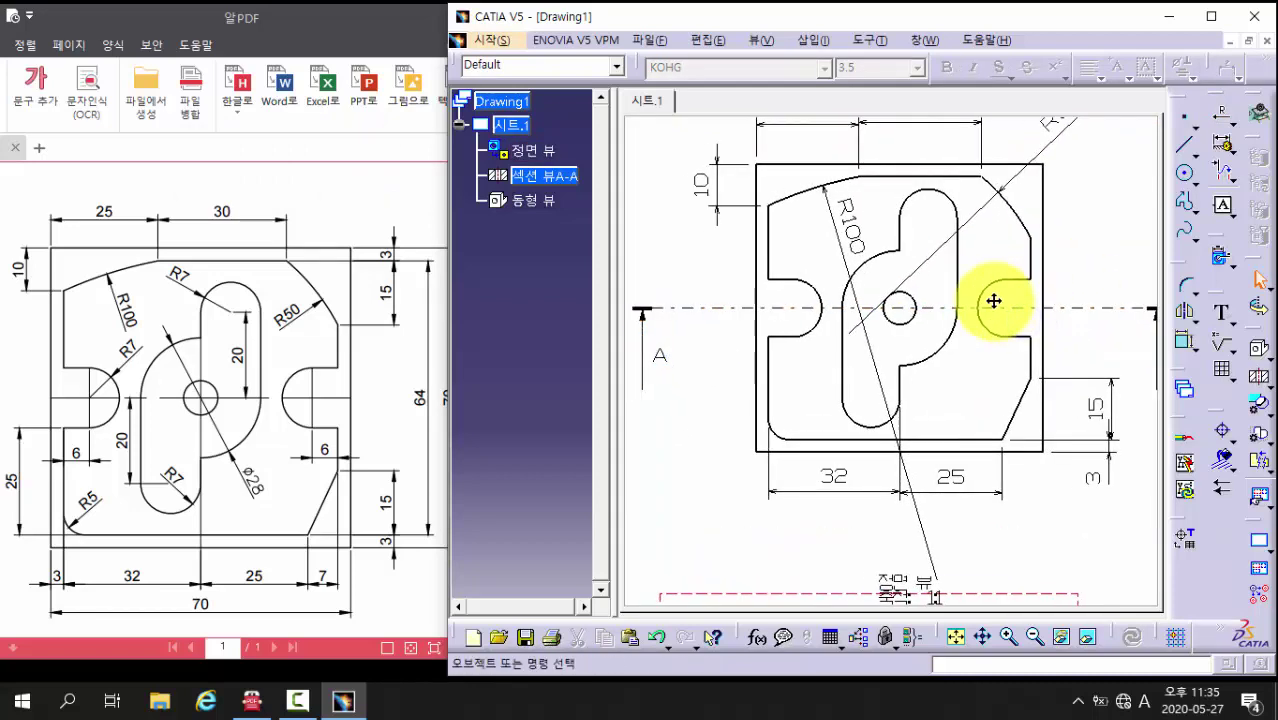